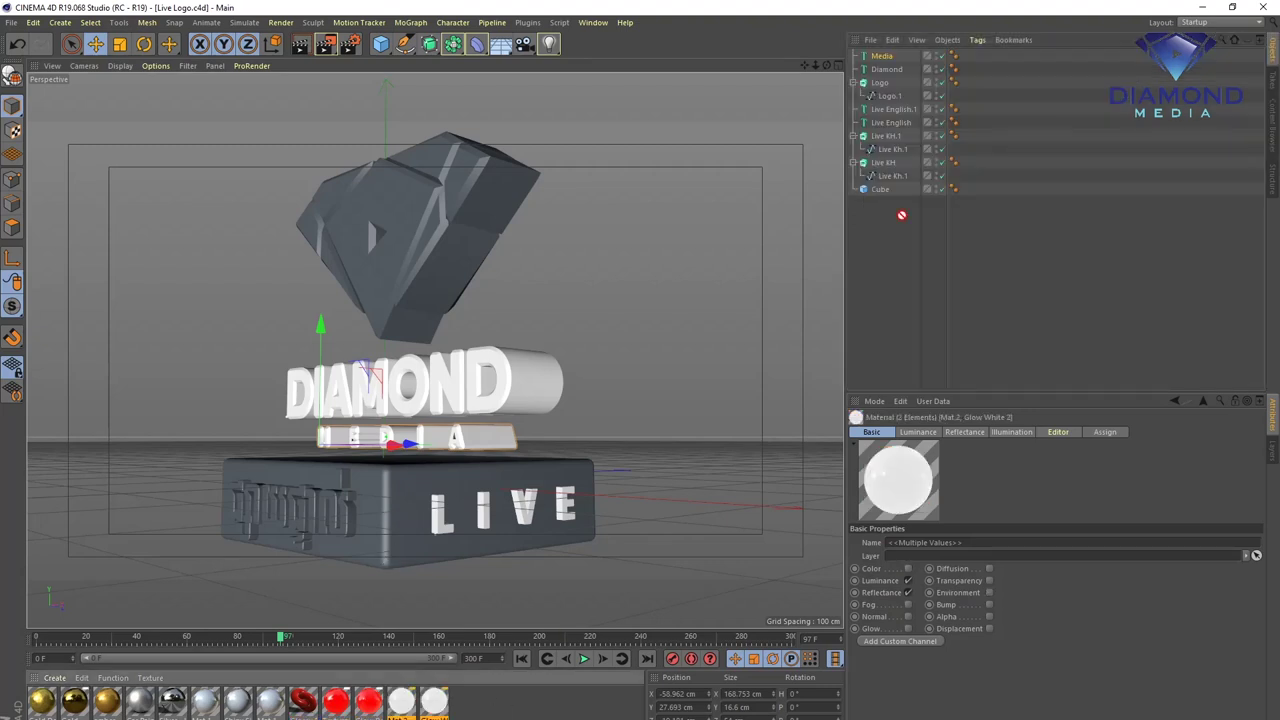
- Apply Glow Red to the cube and white to the LIVE and Khmer text, then preview-render
drag(368, 702, 900, 205)
mouse_move(434, 702)
mouse_down()
mouse_move(883, 162)
mouse_move(891, 122)
mouse_up()
drag(434, 702, 893, 108)
key(ctrl+r)
- Give the DIAMOND text gold and reflective materials, and the MEDIA text white
drag(107, 702, 886, 69)
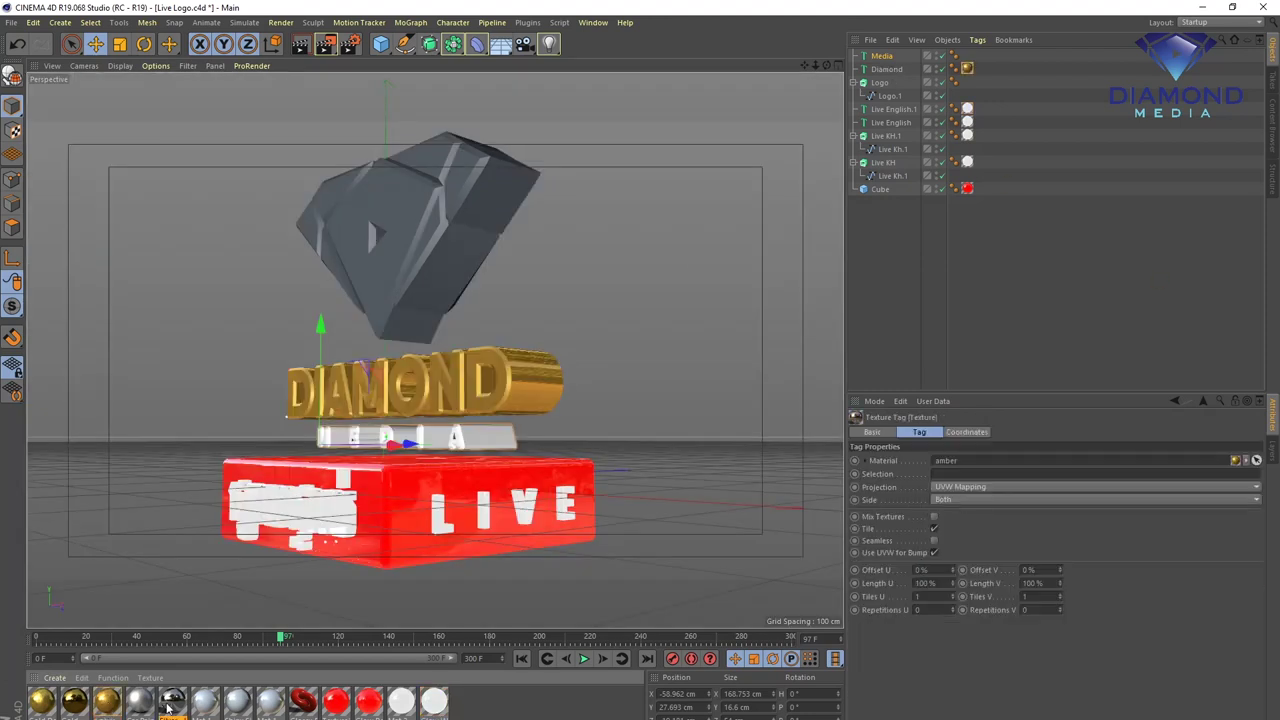
mouse_move(172, 702)
mouse_down()
mouse_move(774, 284)
mouse_move(440, 385)
mouse_up()
key(ctrl+r)
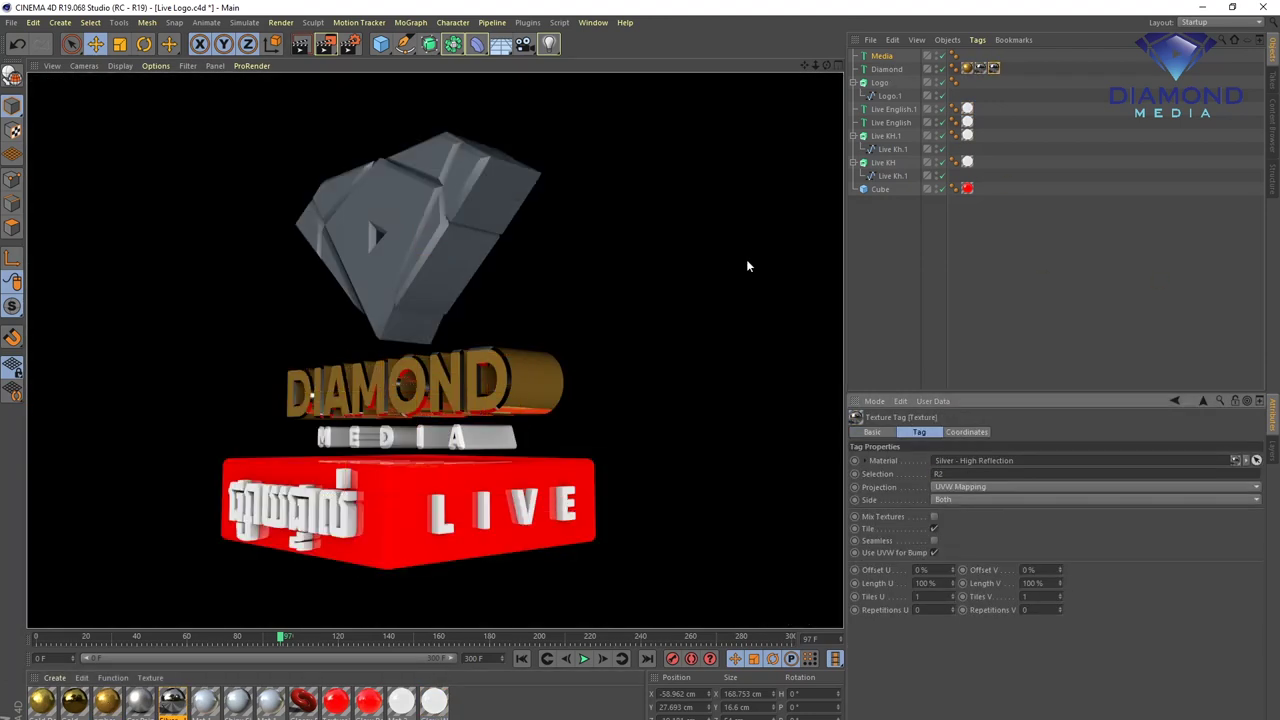
drag(401, 702, 417, 437)
mouse_move(438, 487)
alt+mouse_down()
mouse_move(366, 354)
mouse_move(262, 584)
alt+mouse_up()
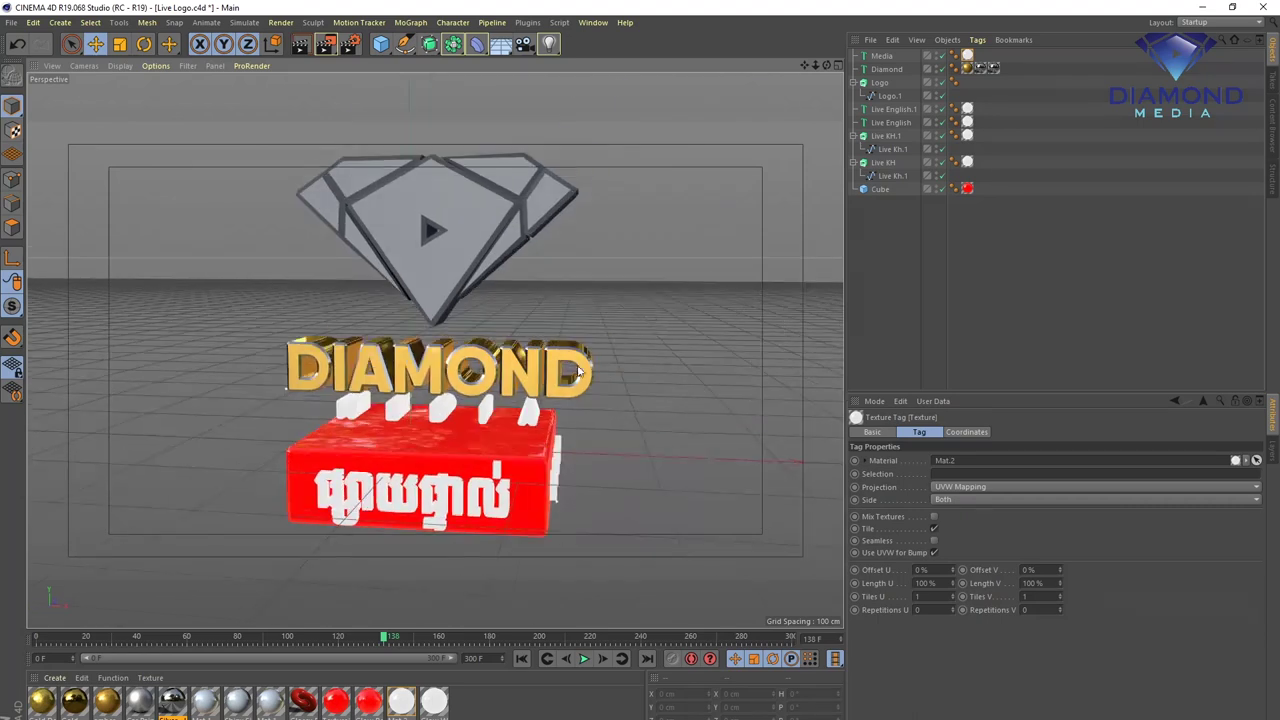
- Apply gold and Silver - High Reflection materials to the diamond logo
drag(107, 702, 880, 82)
drag(172, 702, 880, 82)
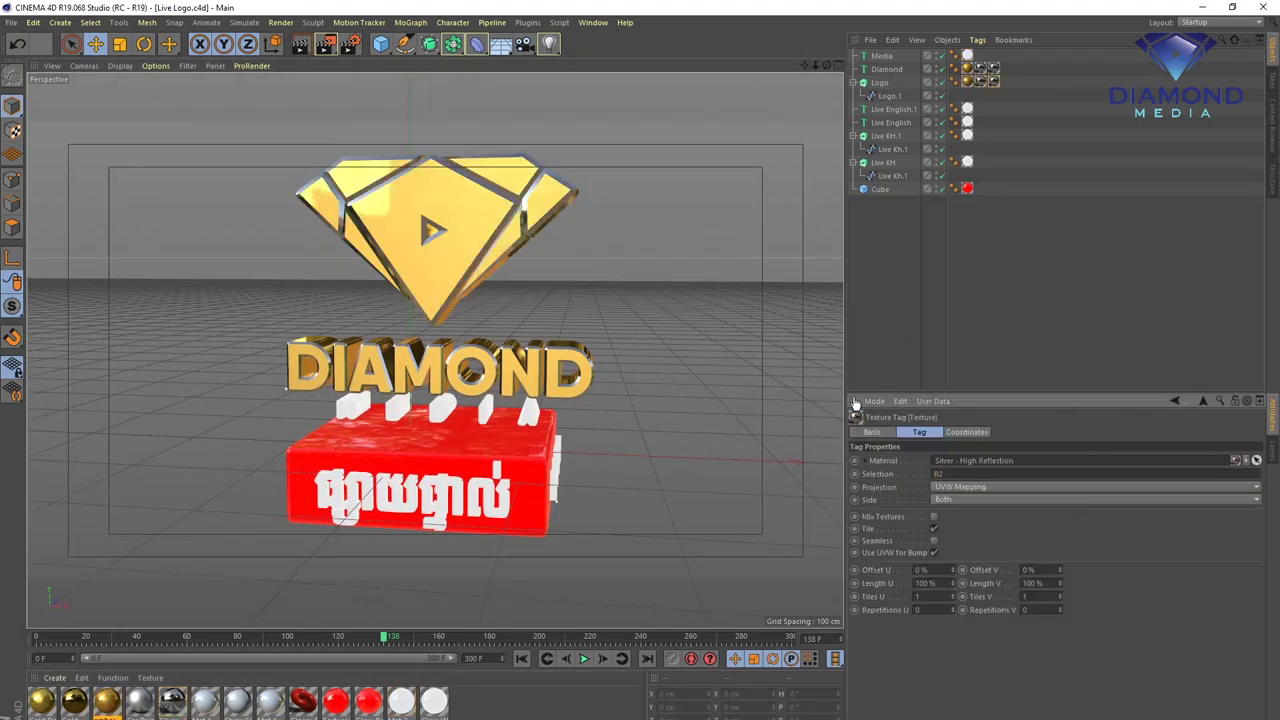
alt+drag(505, 477, 488, 350)
- Preview-render the scene and load HDRStudioRig from the Content Browser's HDR presets
click(300, 44)
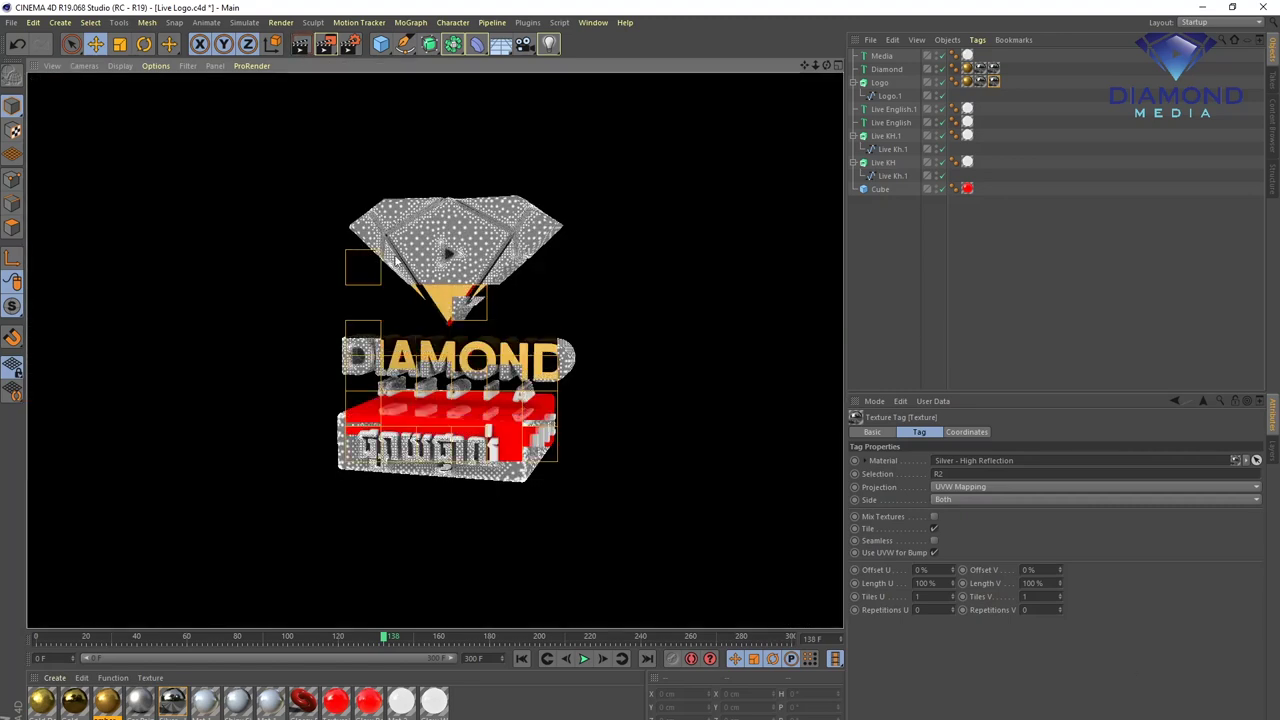
click(679, 383)
click(1272, 120)
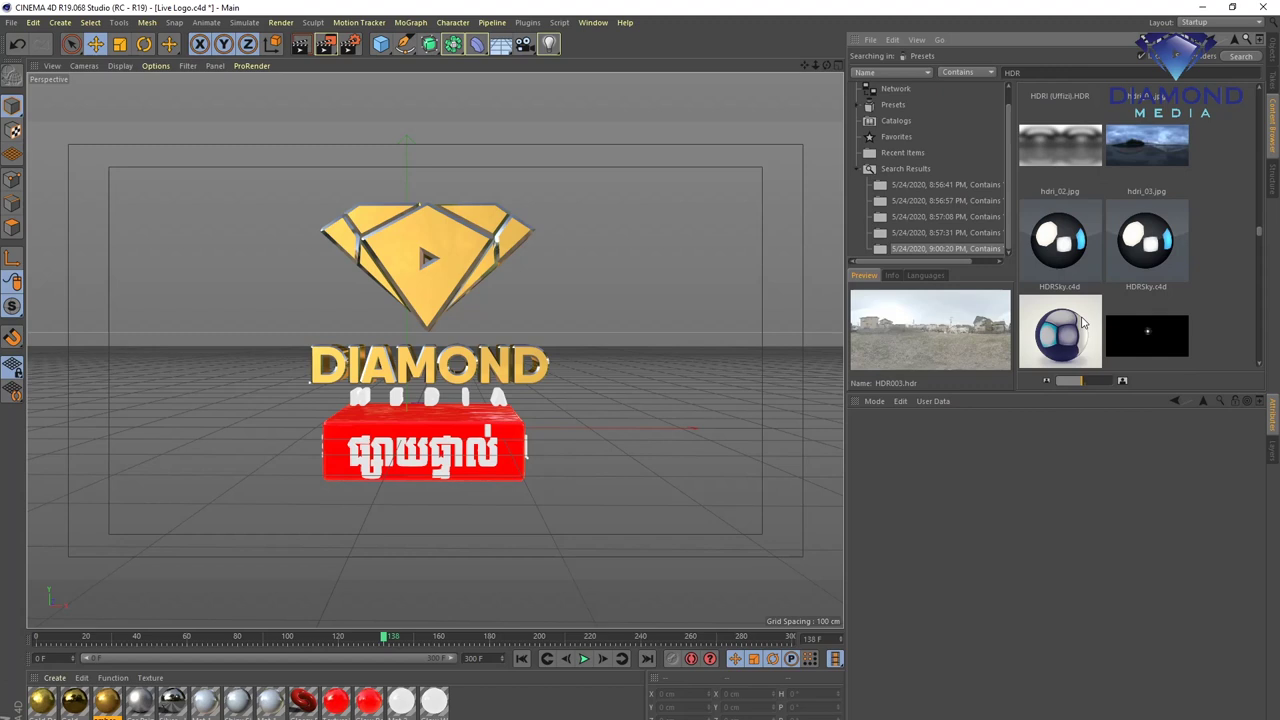
double_click(1060, 330)
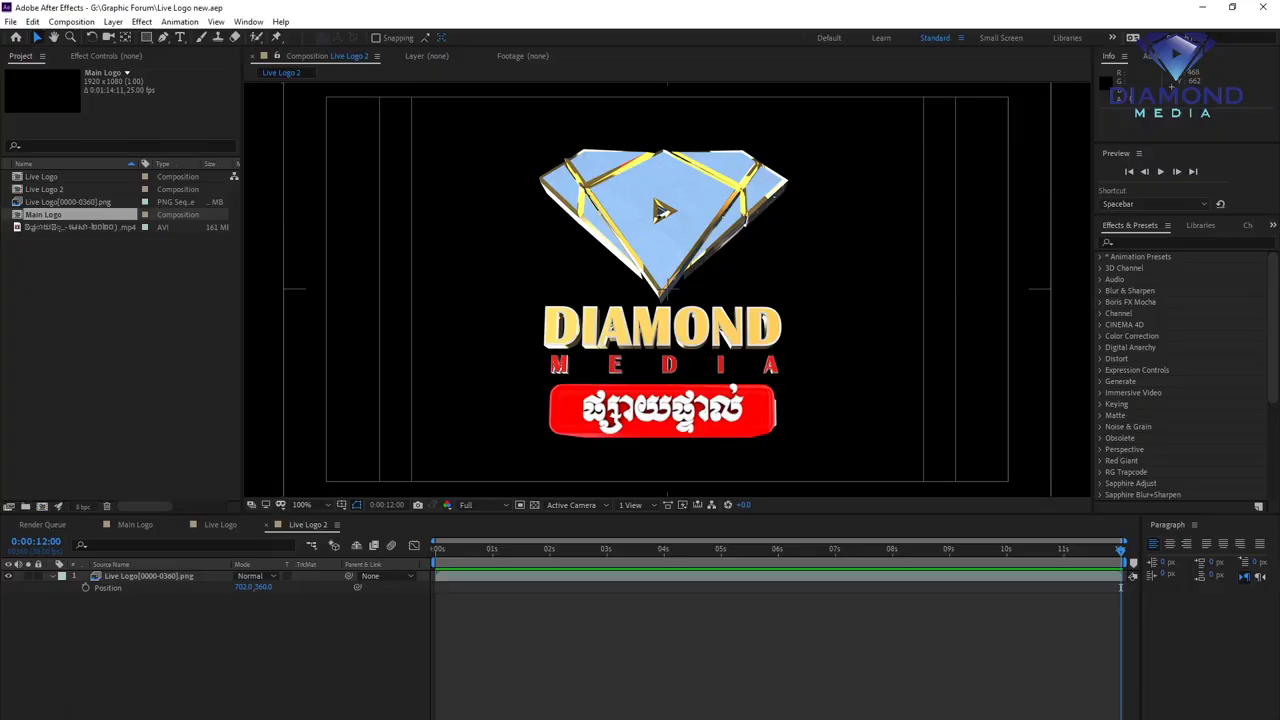
key(space)
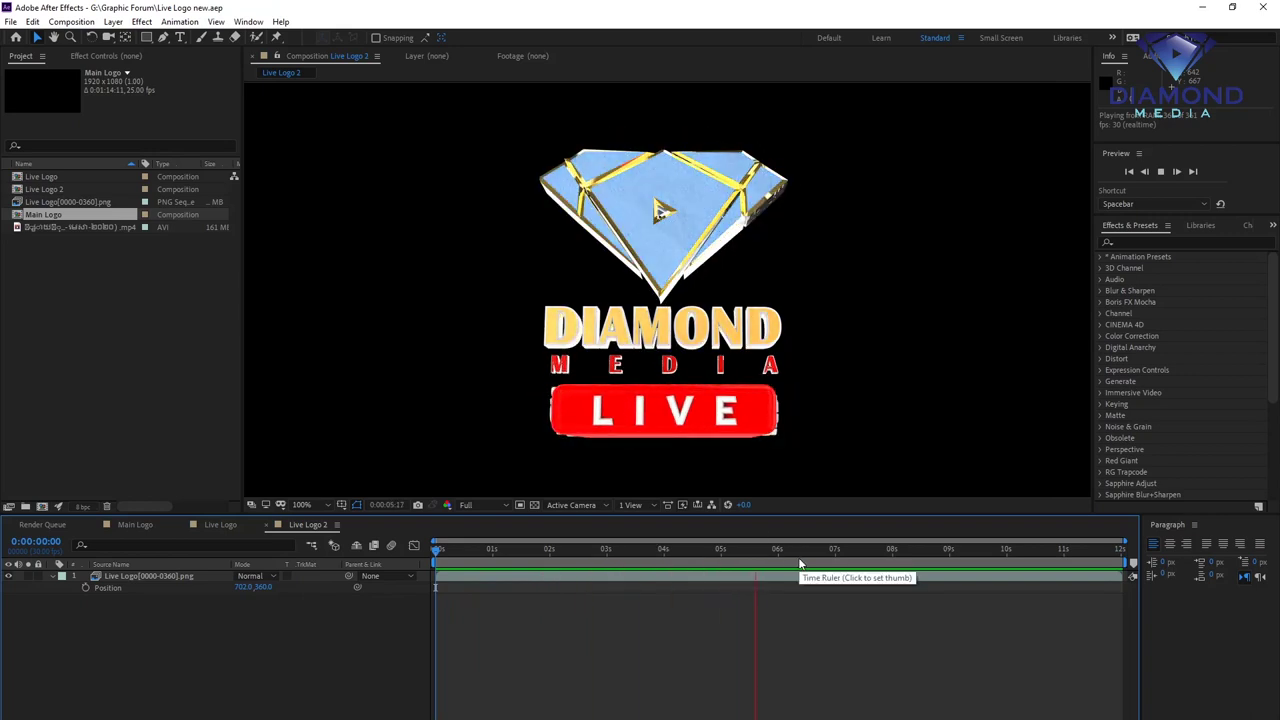
click(787, 552)
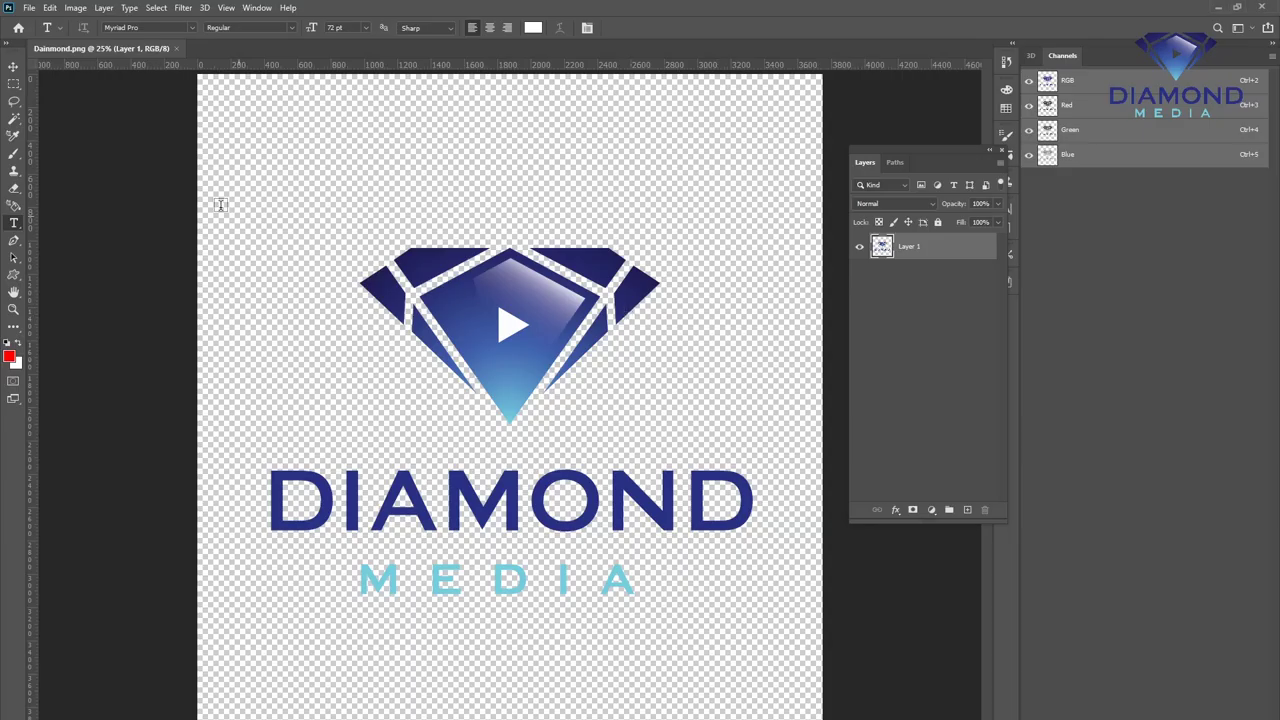
- Marquee-select the diamond icon and copy it onto a new Layer 2 with Ctrl+J
click(13, 84)
drag(250, 455, 773, 608)
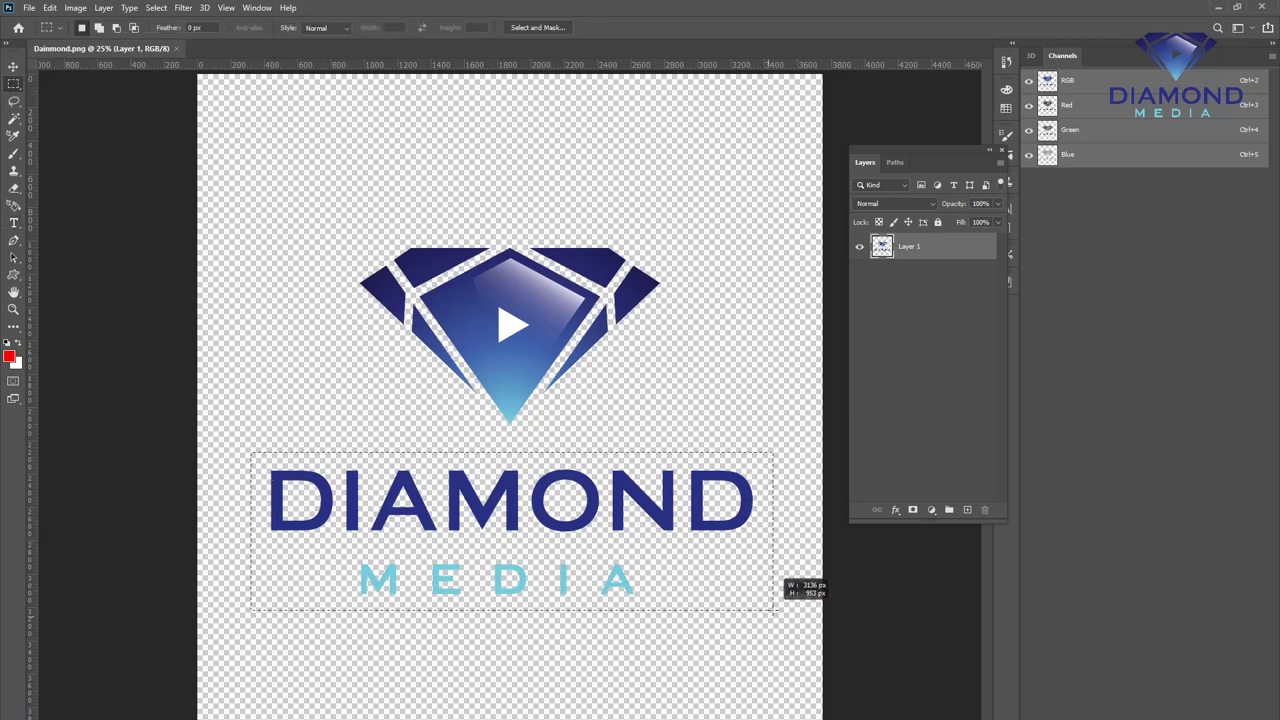
drag(773, 607, 773, 607)
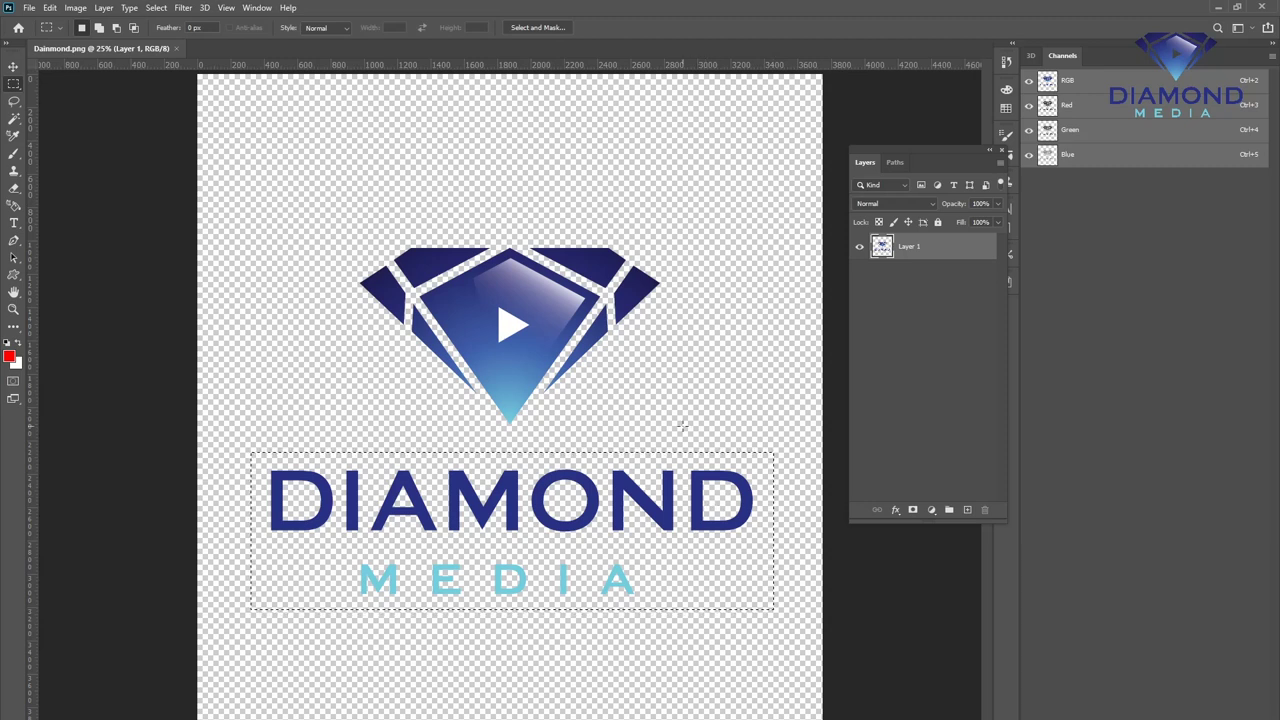
click(660, 428)
drag(253, 451, 767, 613)
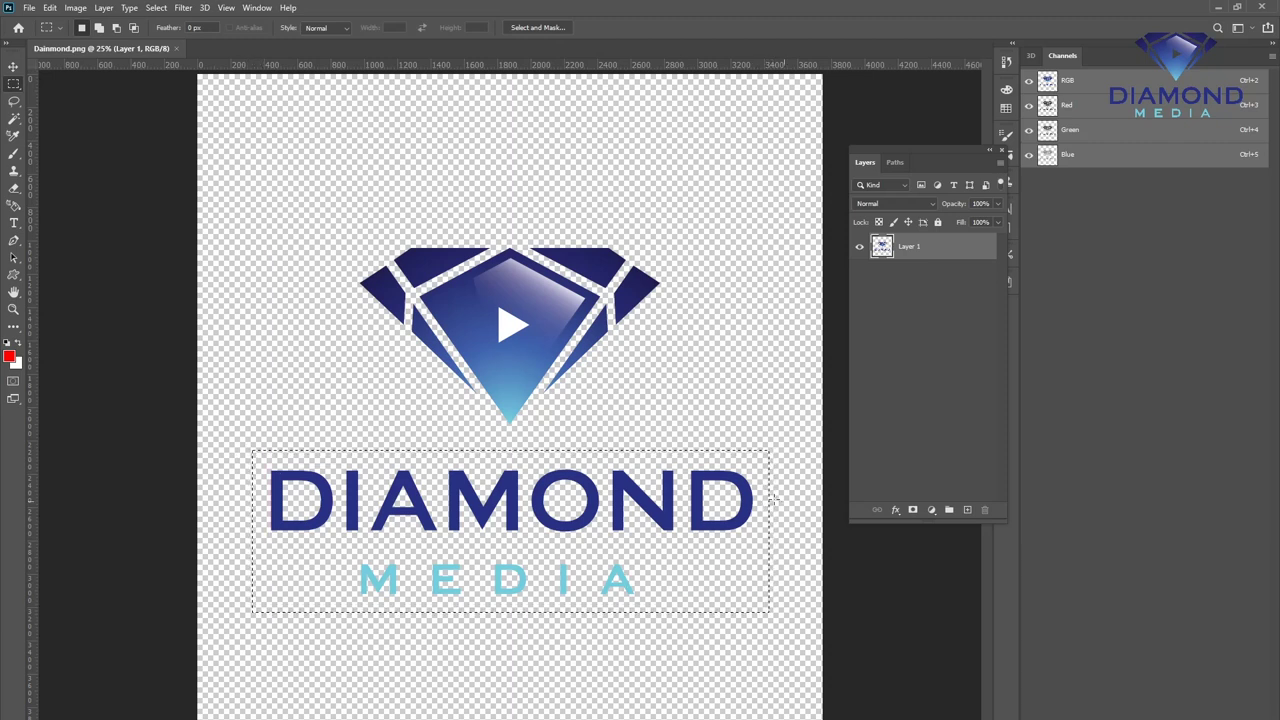
click(706, 283)
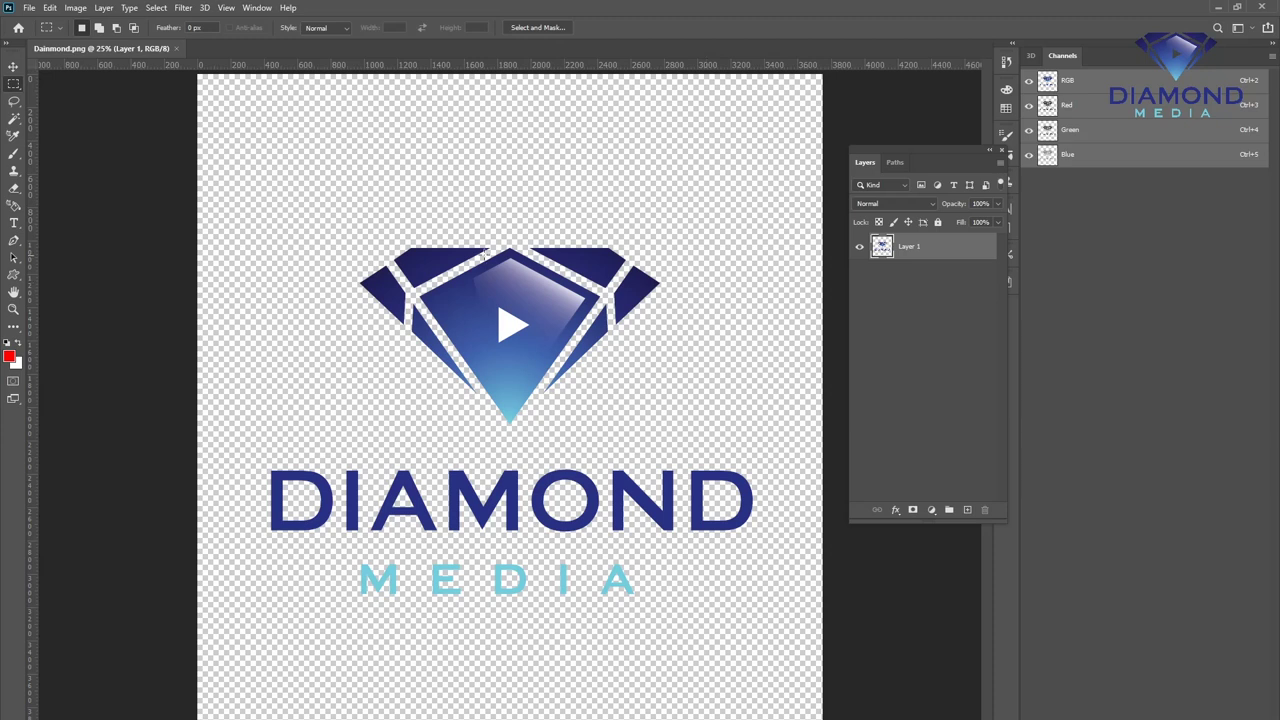
drag(308, 204, 710, 452)
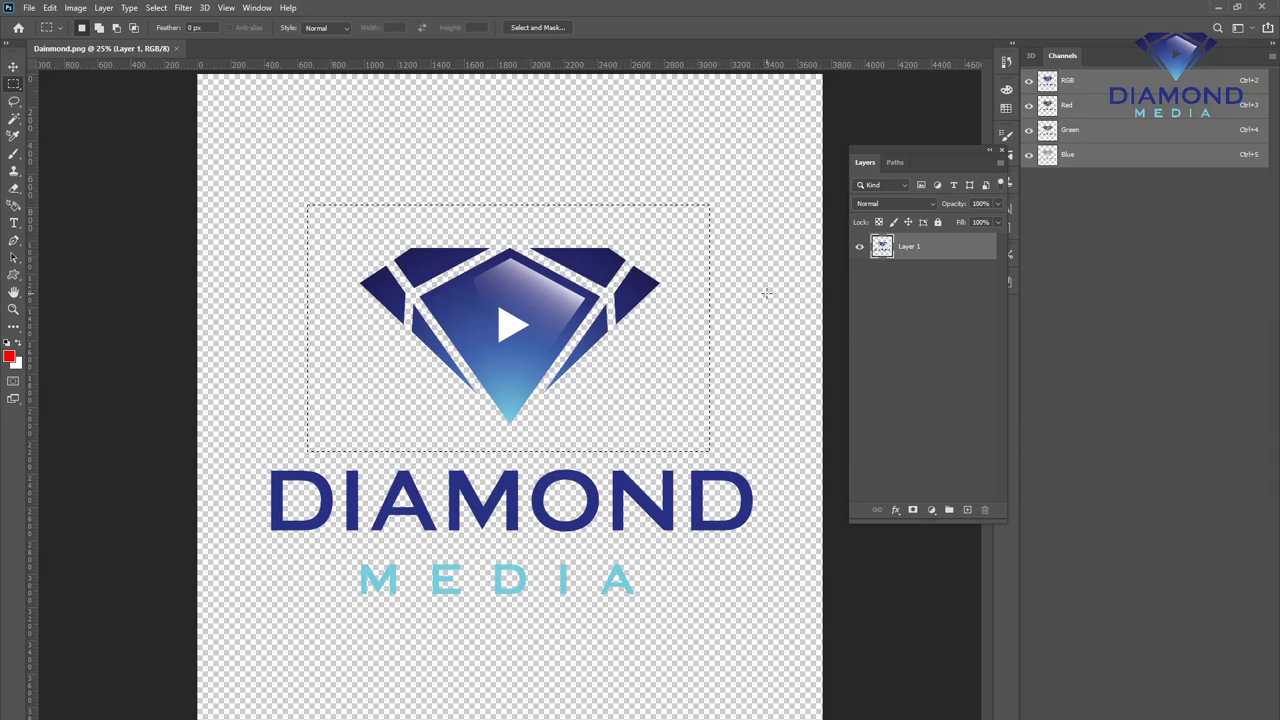
key(ctrl+j)
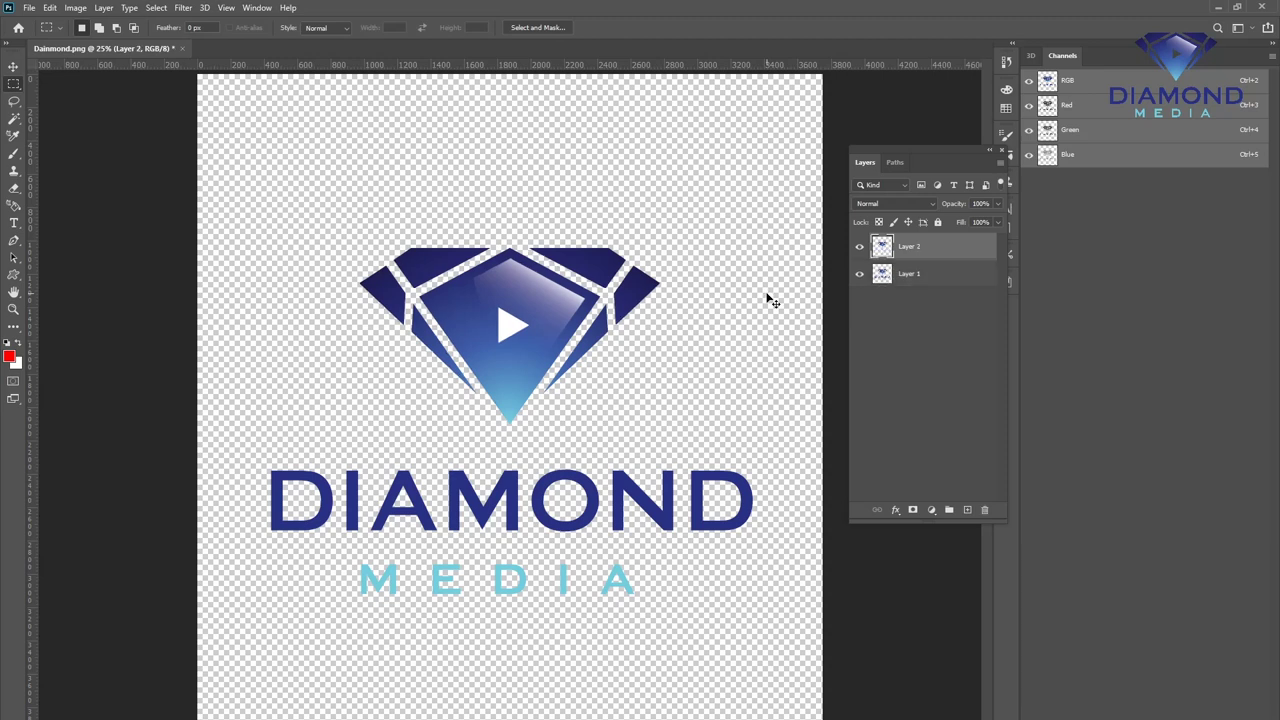
- Hide Layer 1, load Layer 2's diamond shape as a selection, and show the Paths panel
click(859, 273)
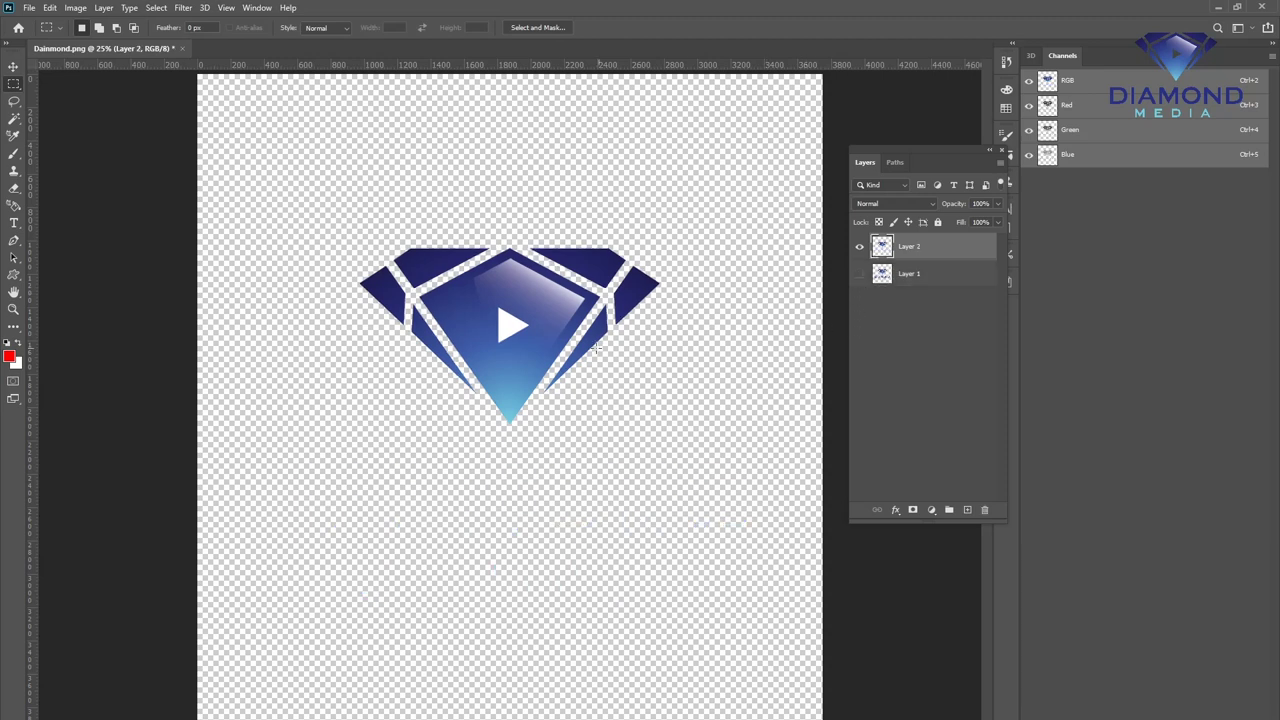
key(ctrl+plus)
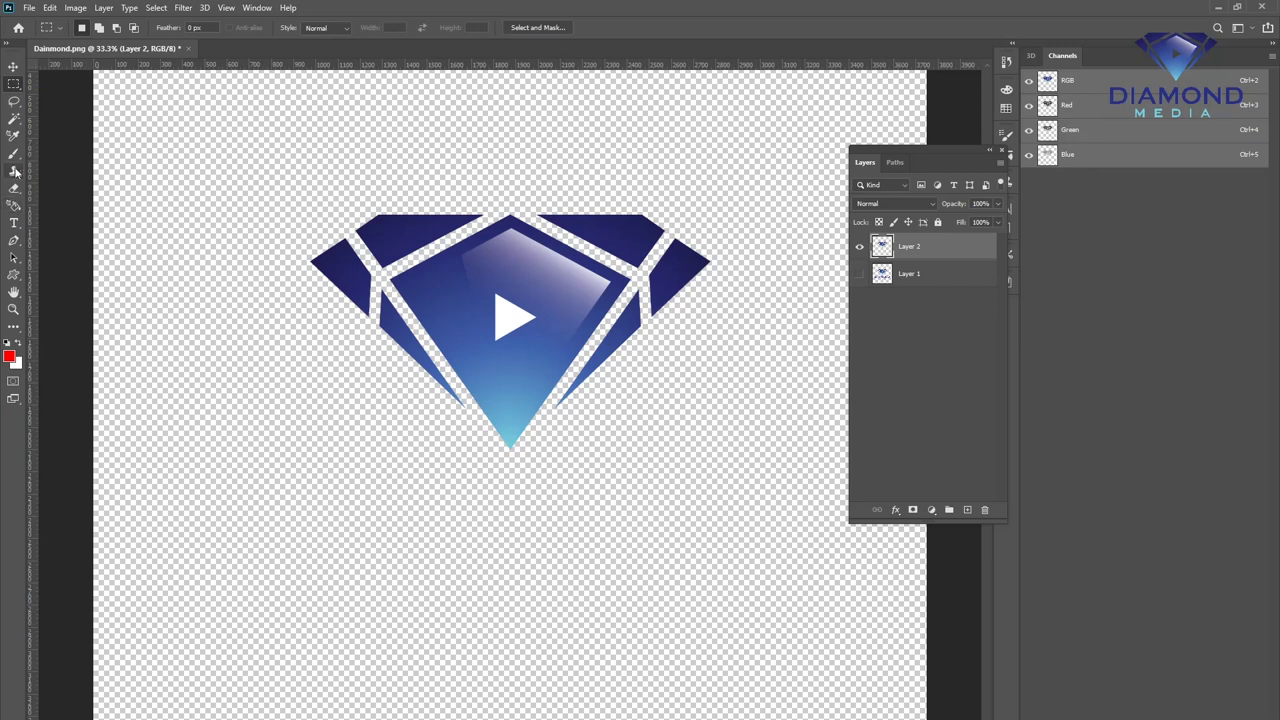
click(14, 118)
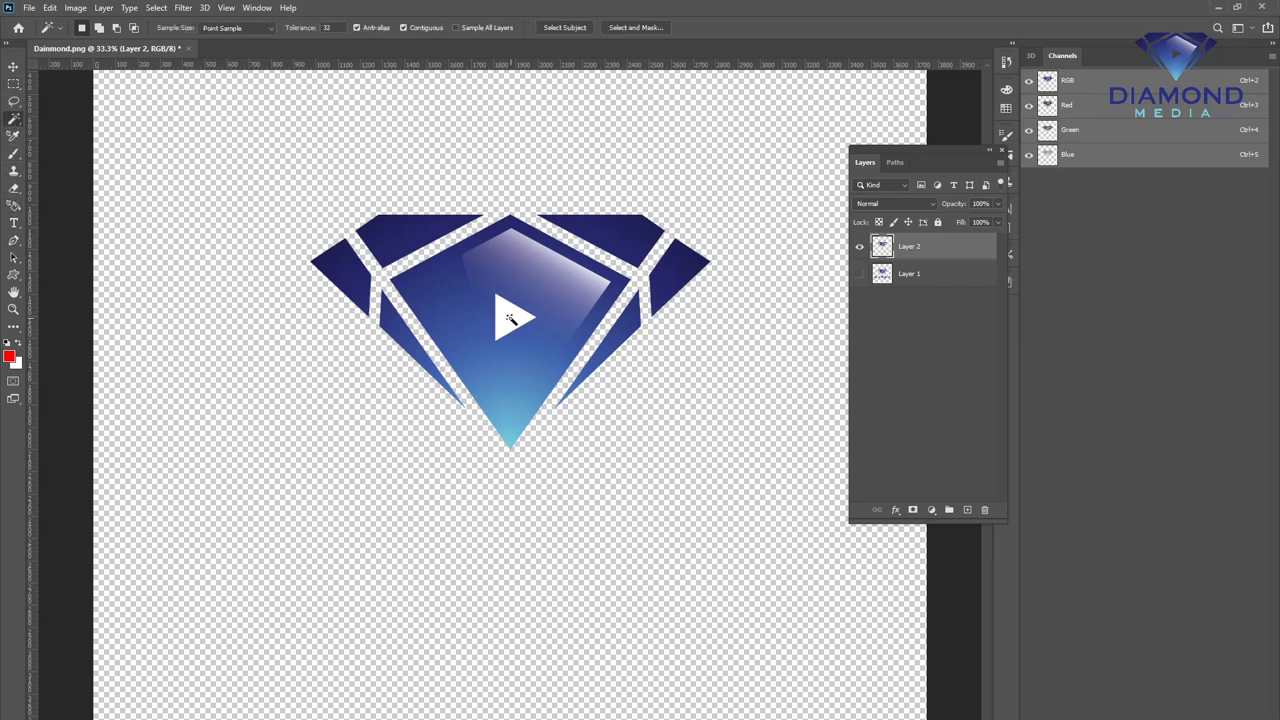
click(510, 318)
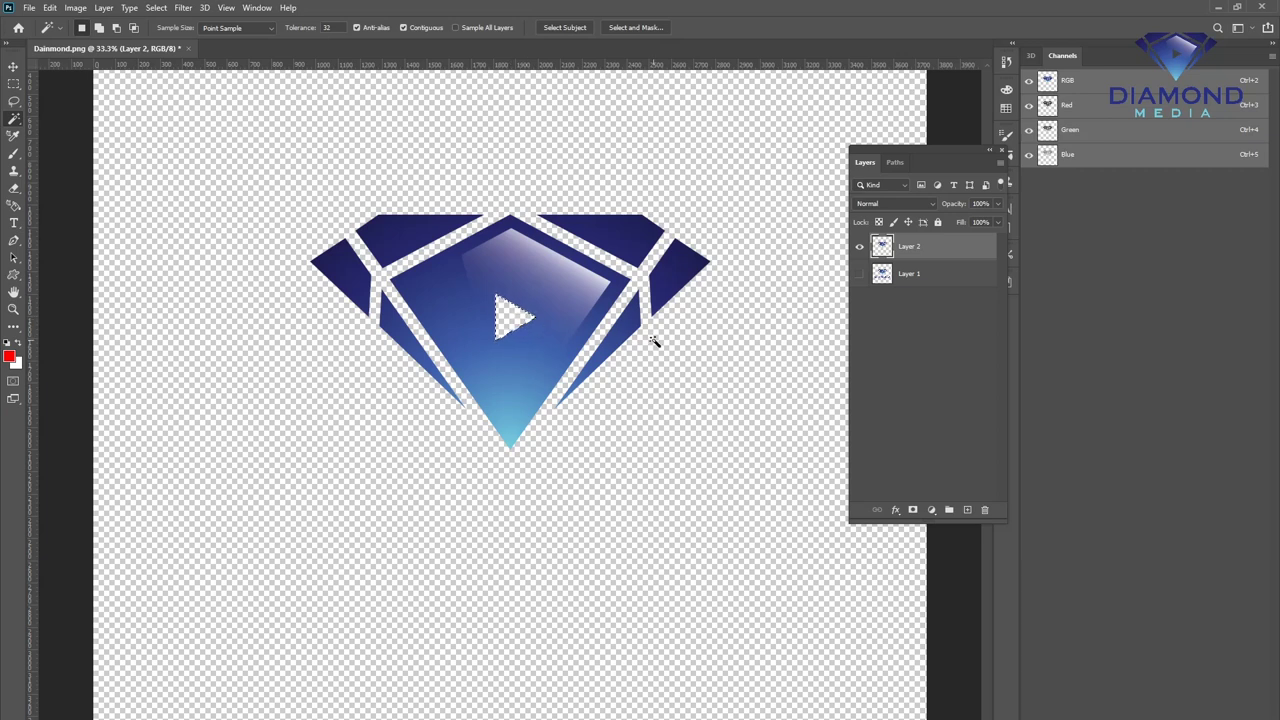
key(ctrl+d)
ctrl+click(881, 246)
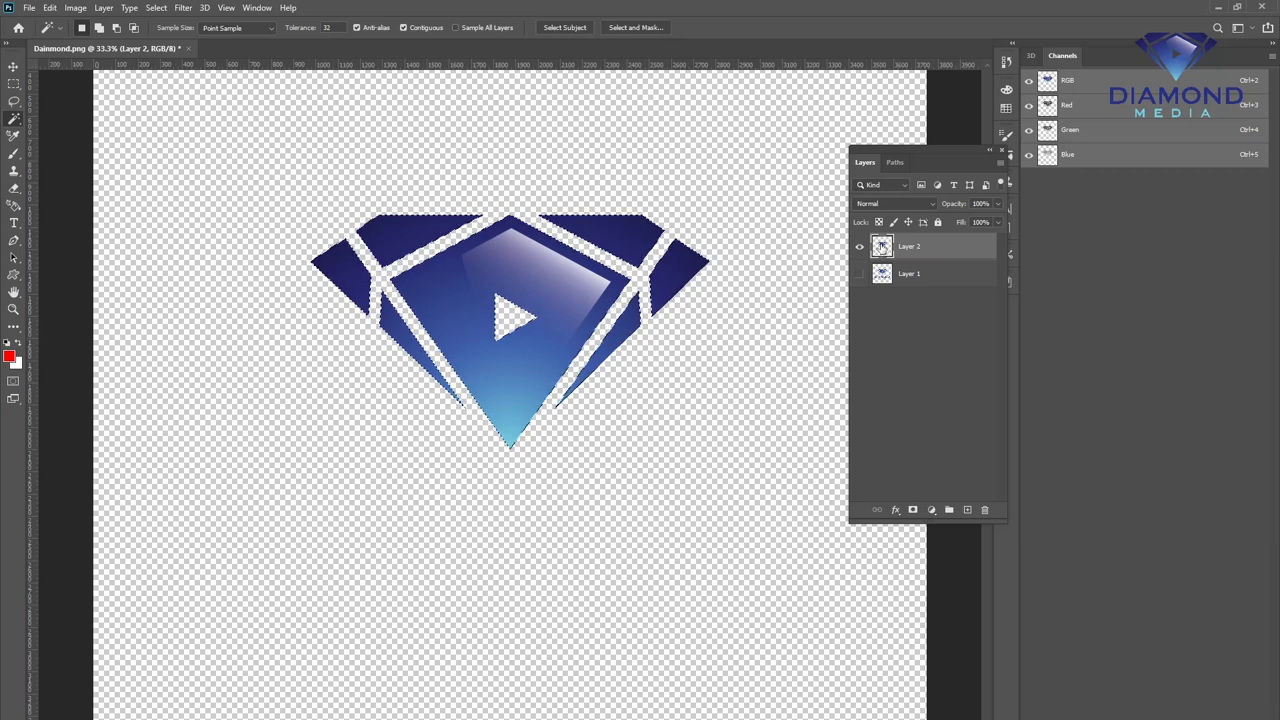
click(896, 164)
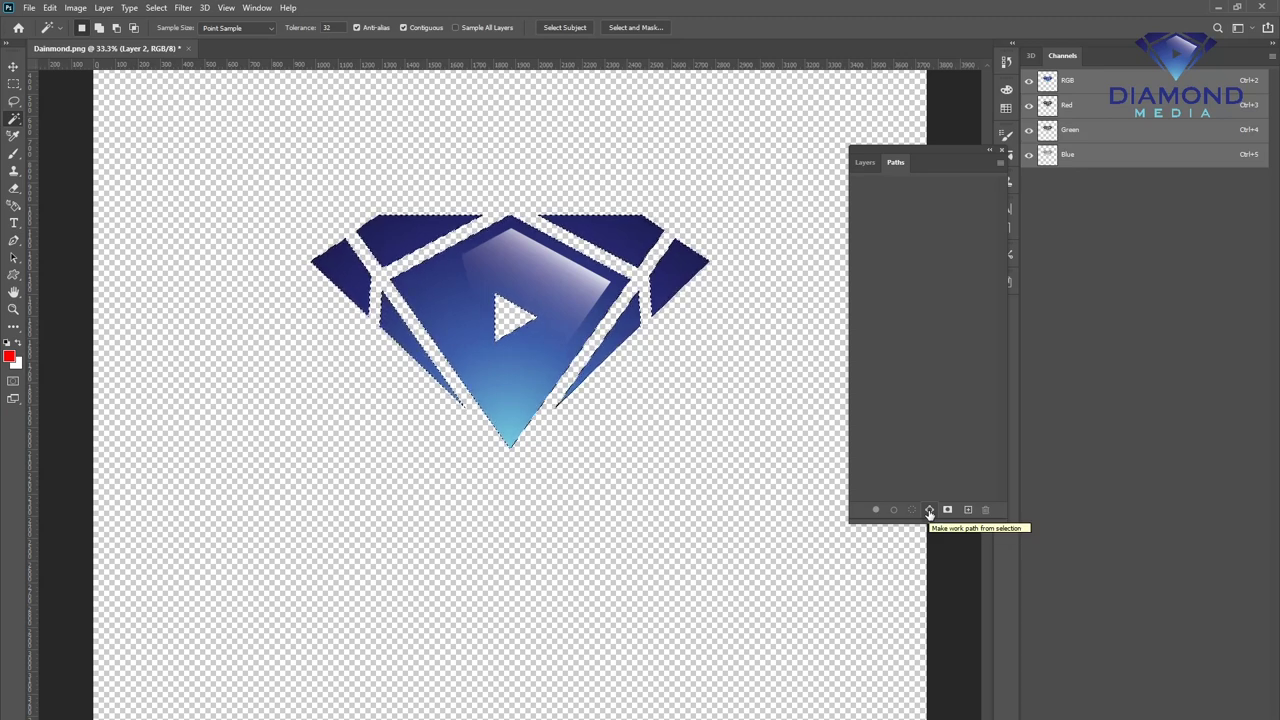
- Make a work path from the selection and export it to Illustrator as Logo.ai, replacing it
click(929, 511)
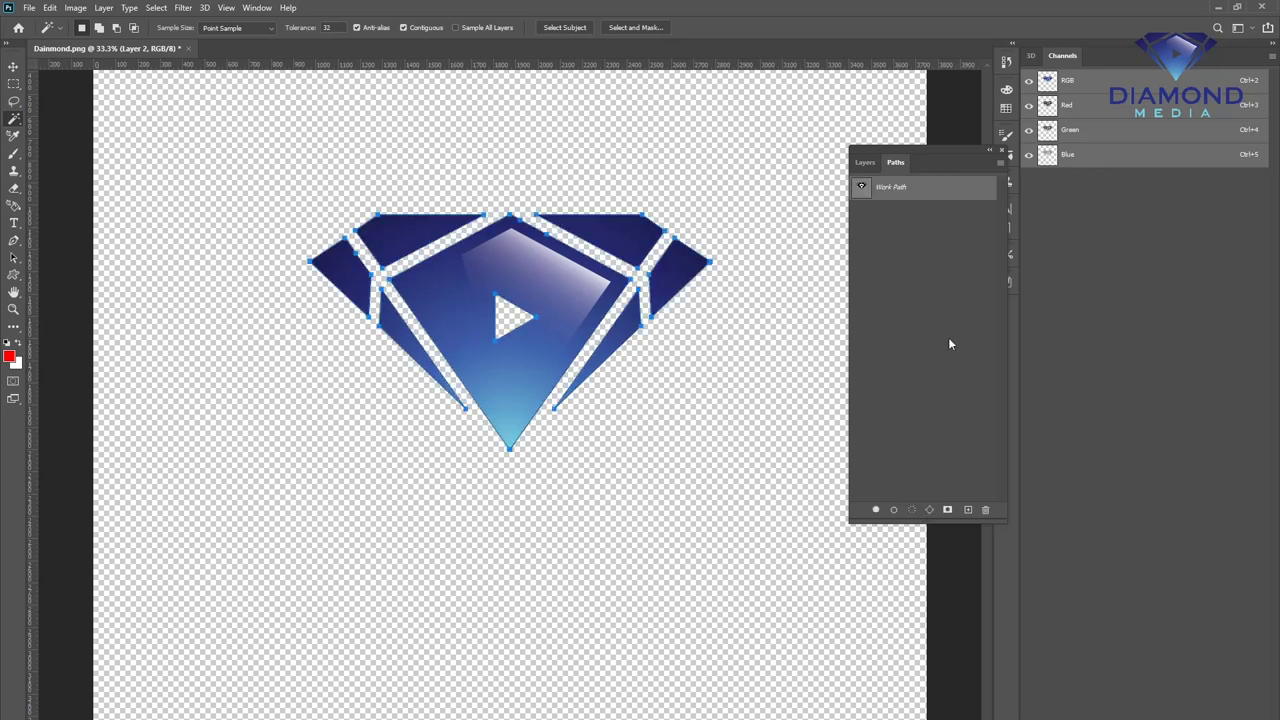
click(29, 8)
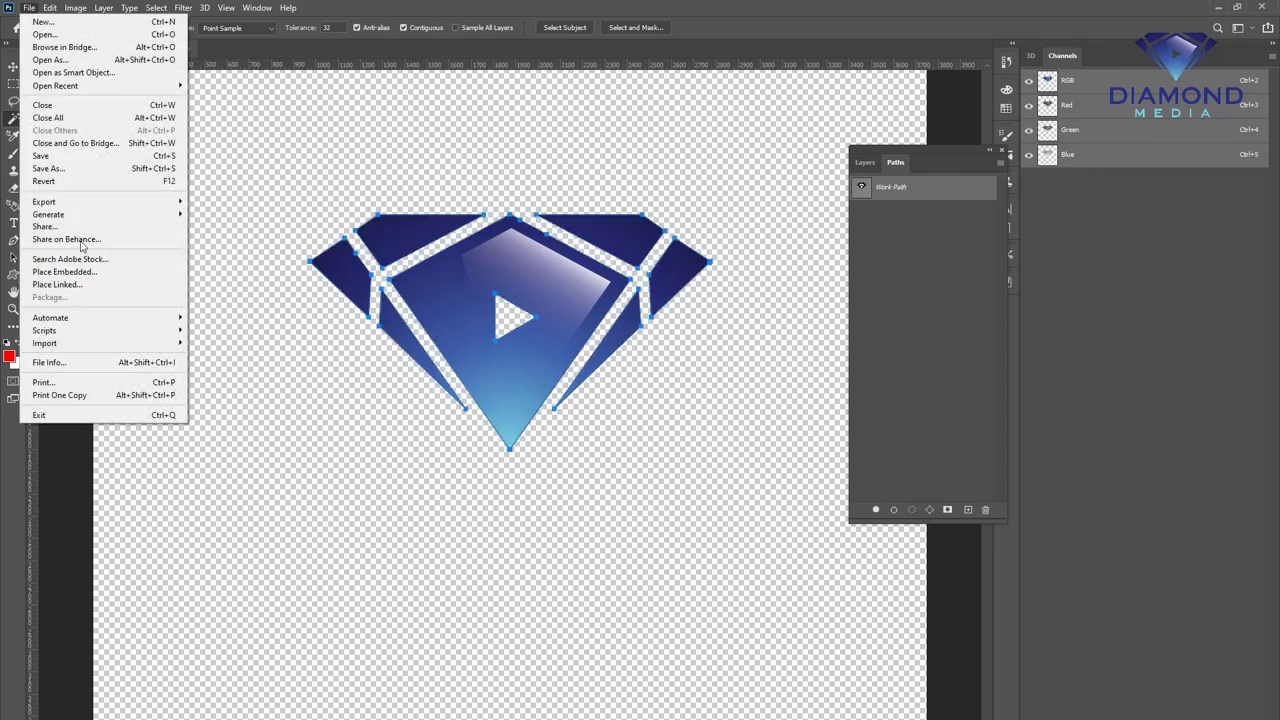
mouse_move(100, 201)
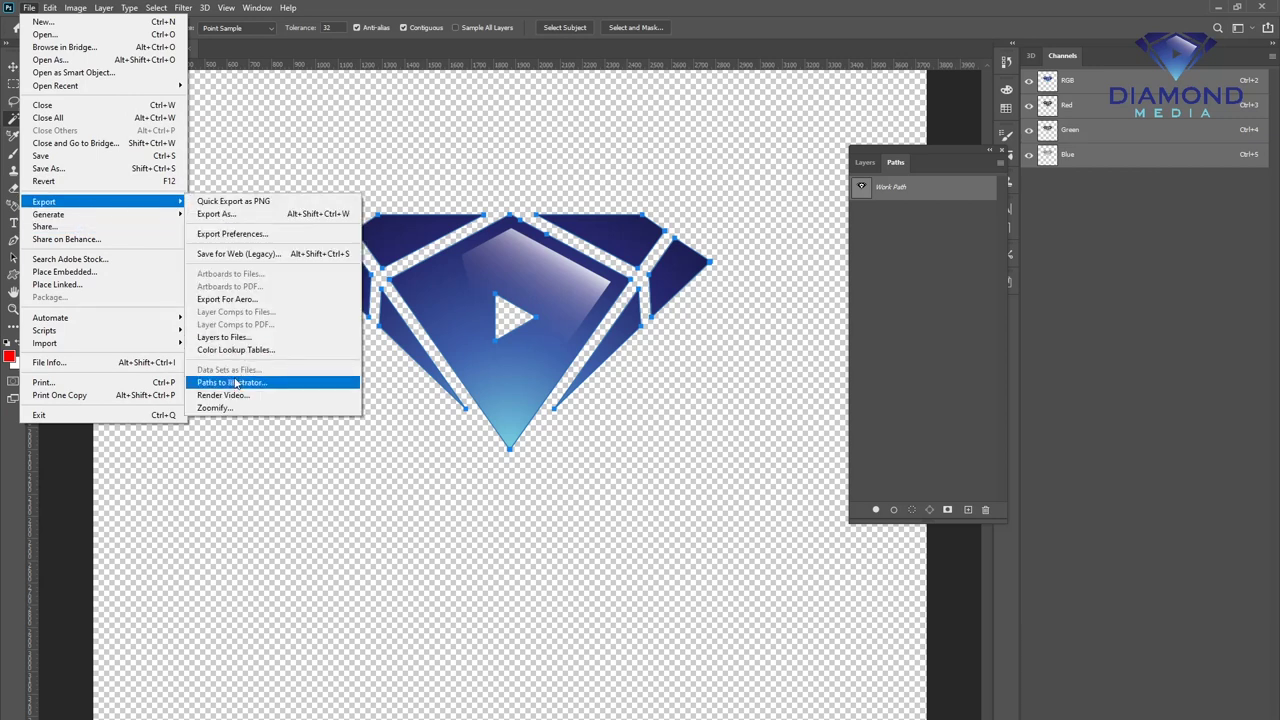
click(240, 384)
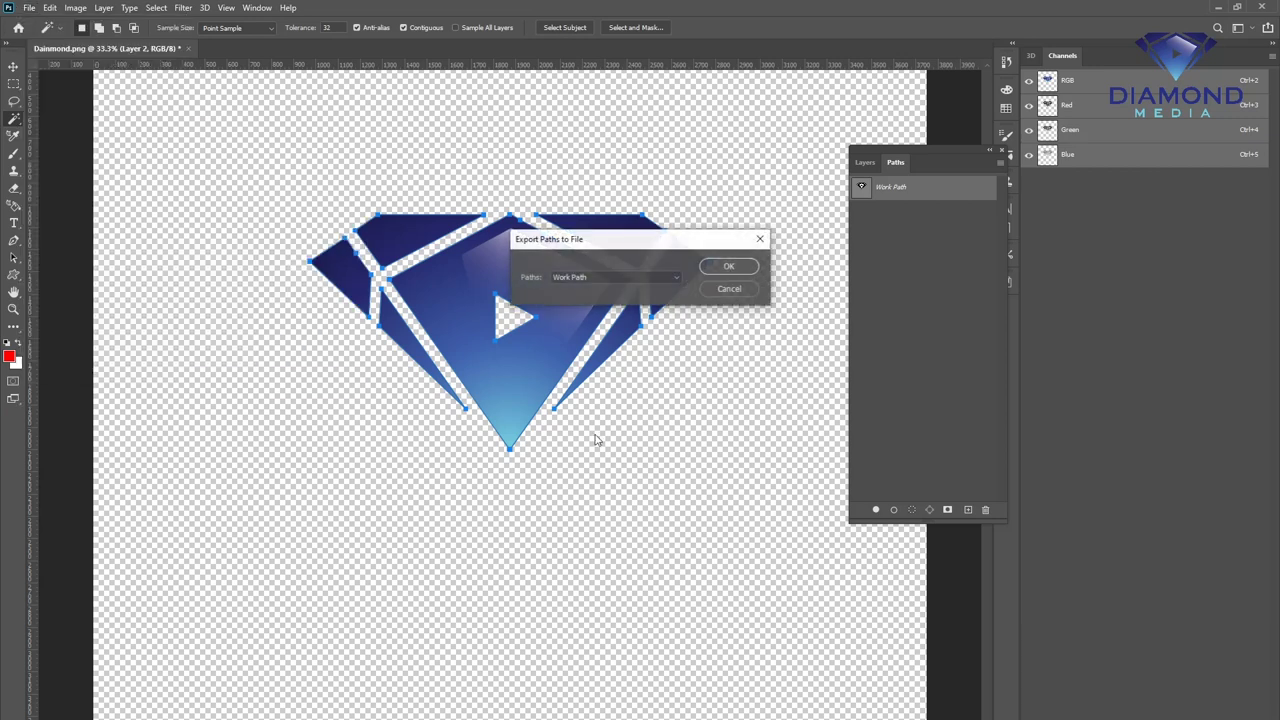
click(726, 266)
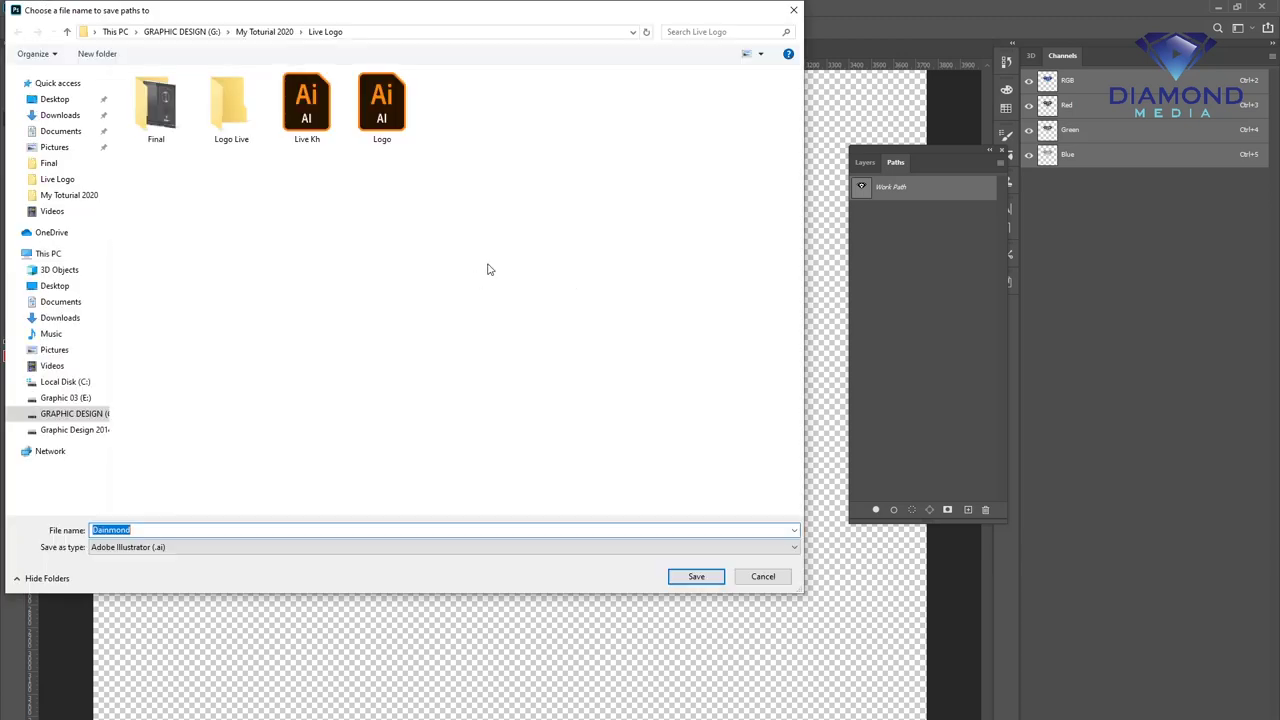
double_click(392, 122)
click(671, 394)
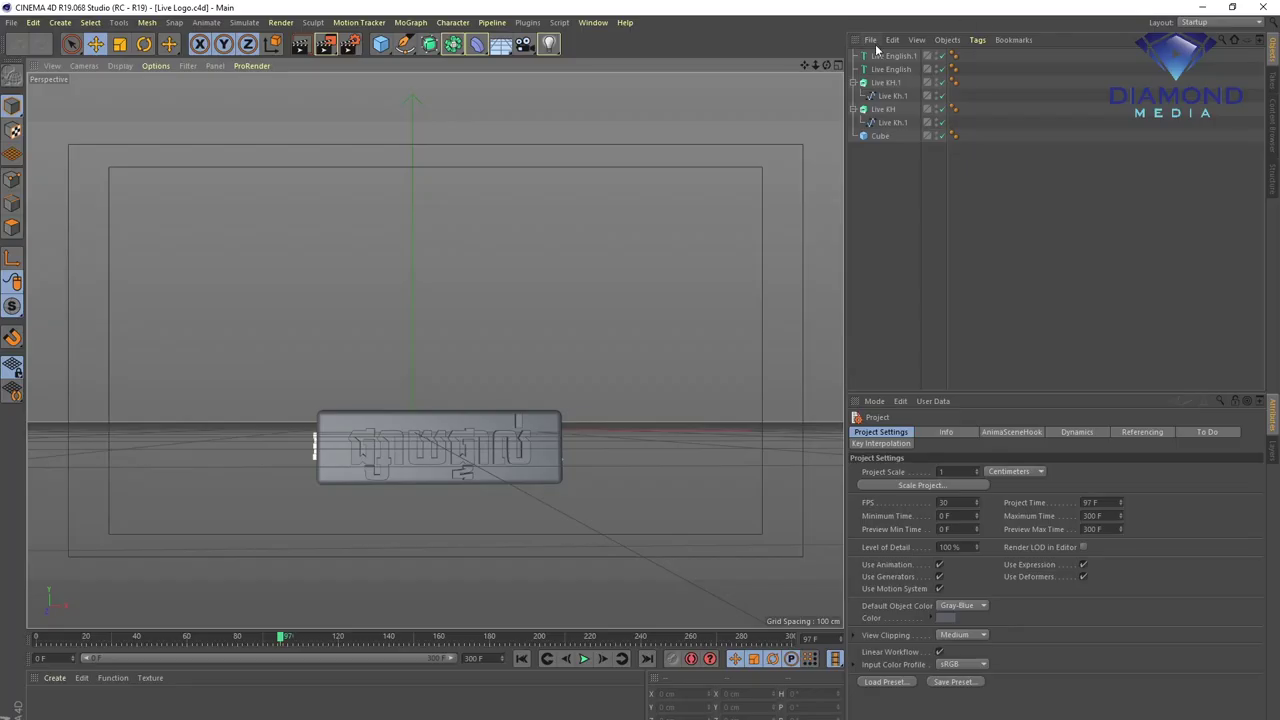
click(872, 41)
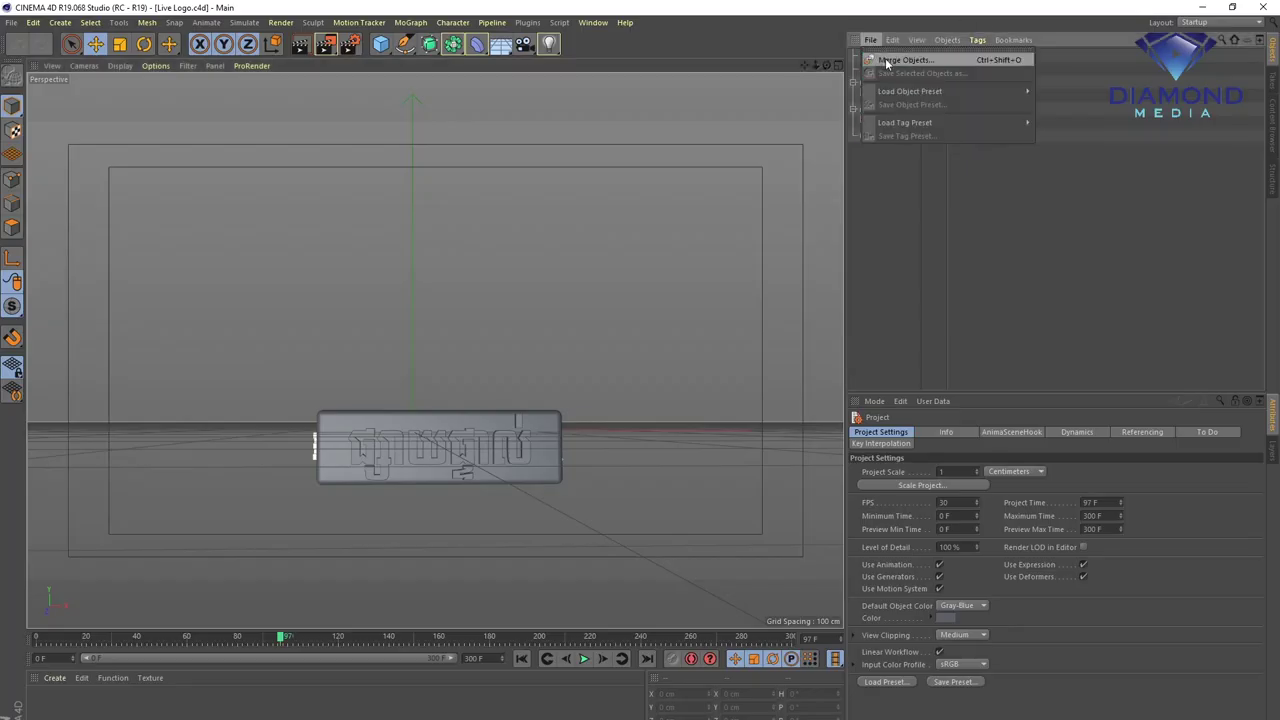
- Merge the exported Logo.ai paths into the Live Logo scene
click(887, 60)
double_click(307, 220)
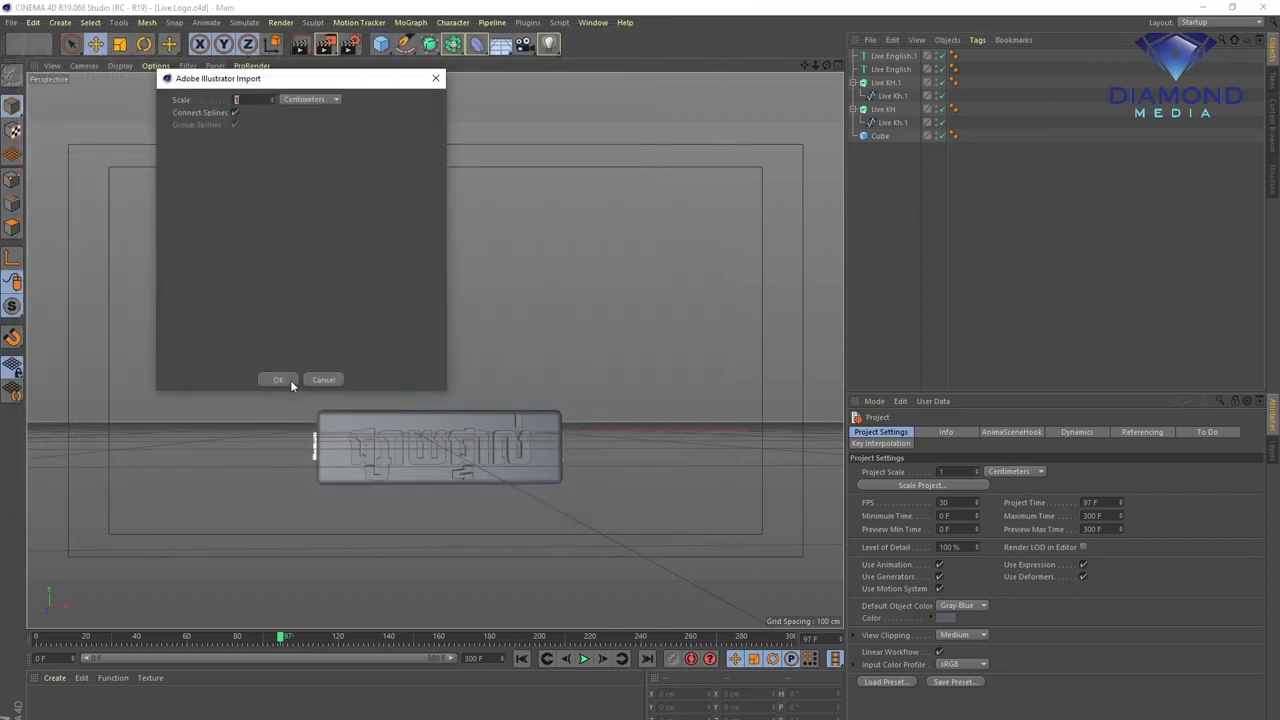
click(279, 380)
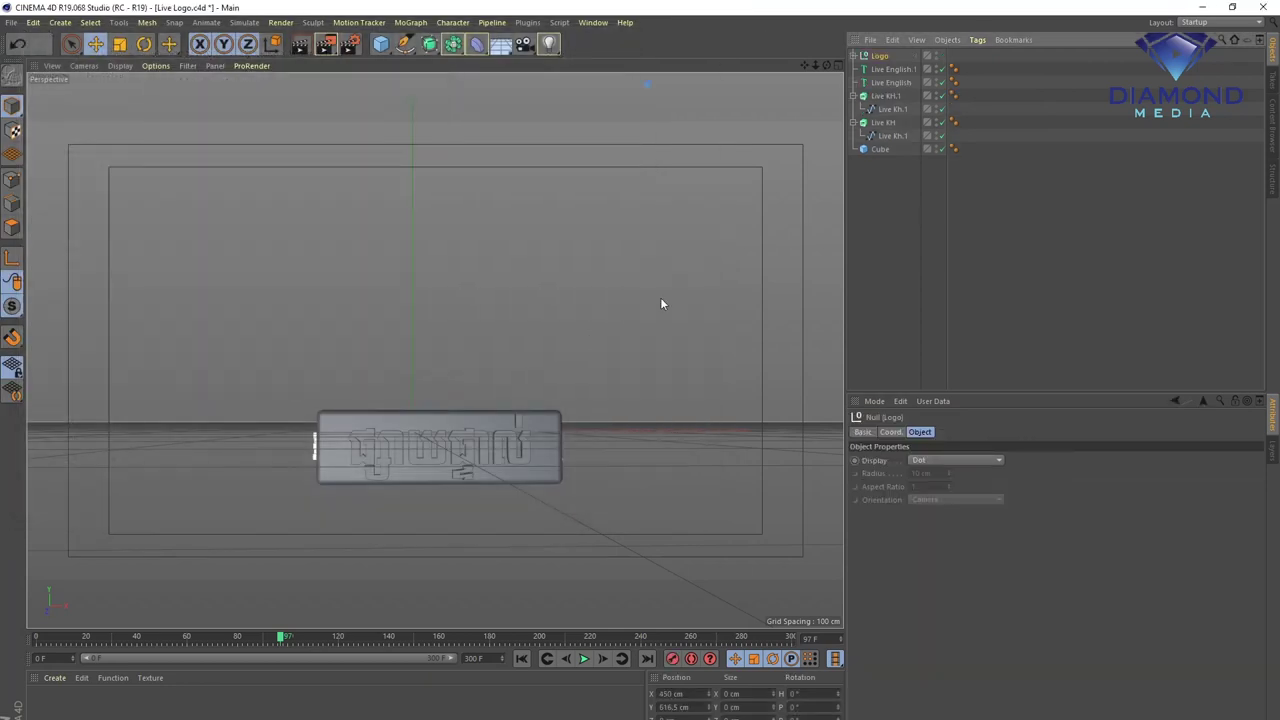
- Maximize the Front view so it fills the whole viewport area
click(837, 65)
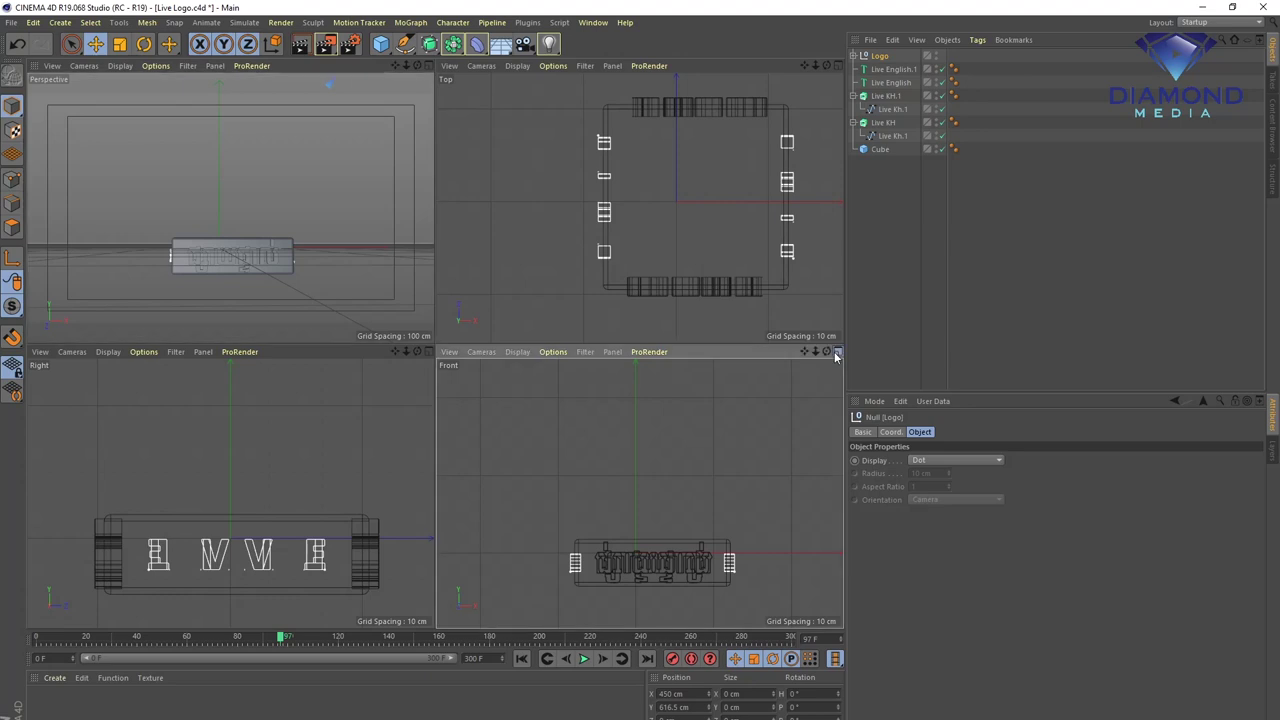
click(837, 352)
click(96, 45)
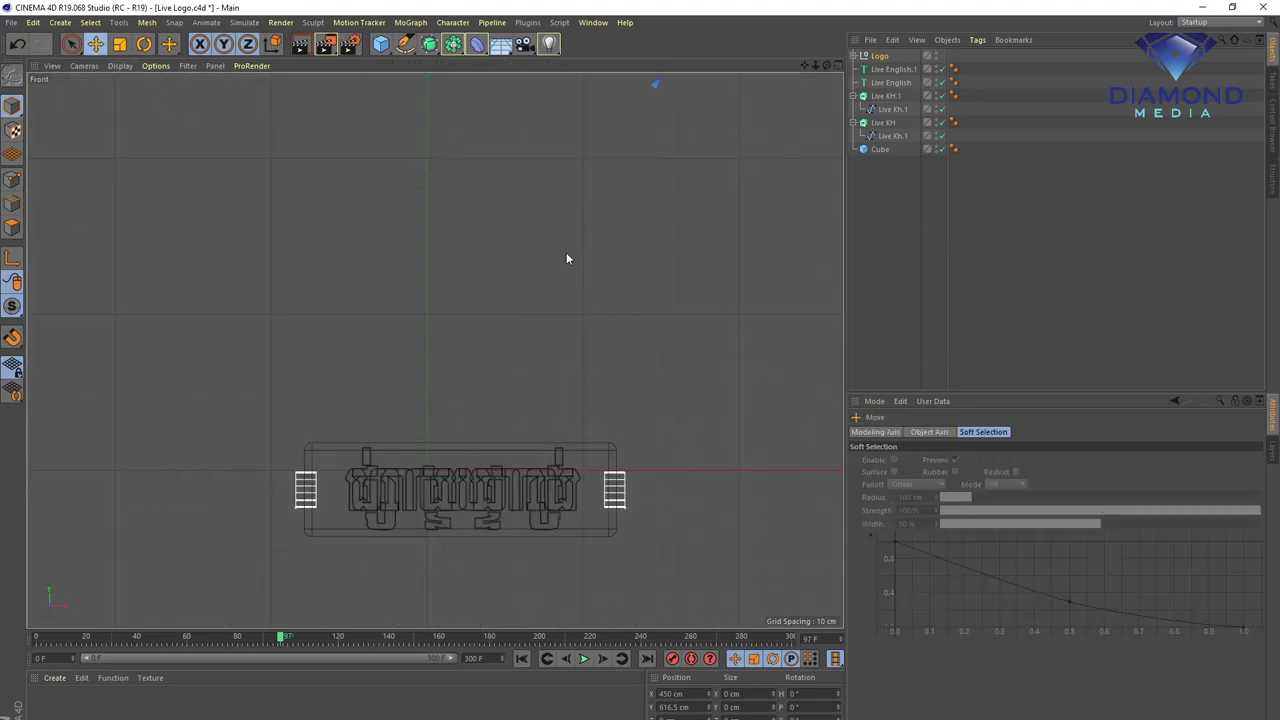
scroll(567, 250, down, 3)
- Move the diamond outline over the LIVE text and scale it down to about 60%
middle_drag(595, 271, 457, 377)
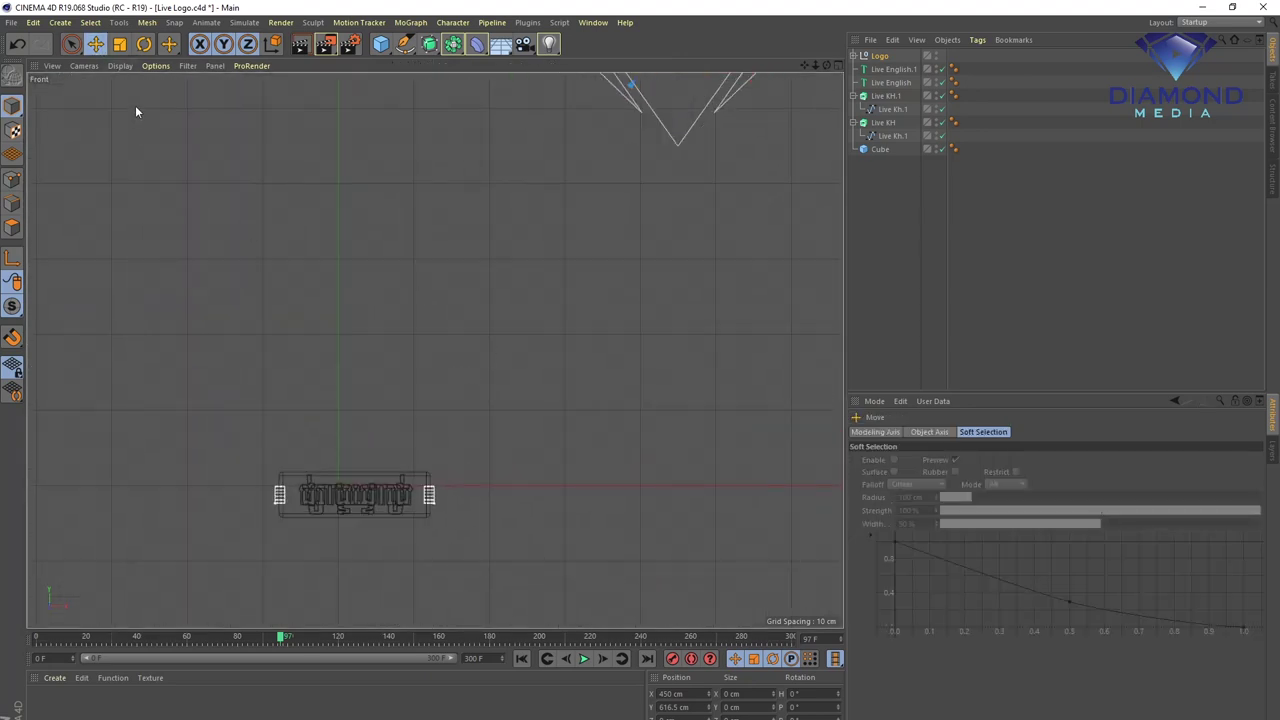
middle_drag(534, 322, 621, 245)
scroll(621, 245, down, 2)
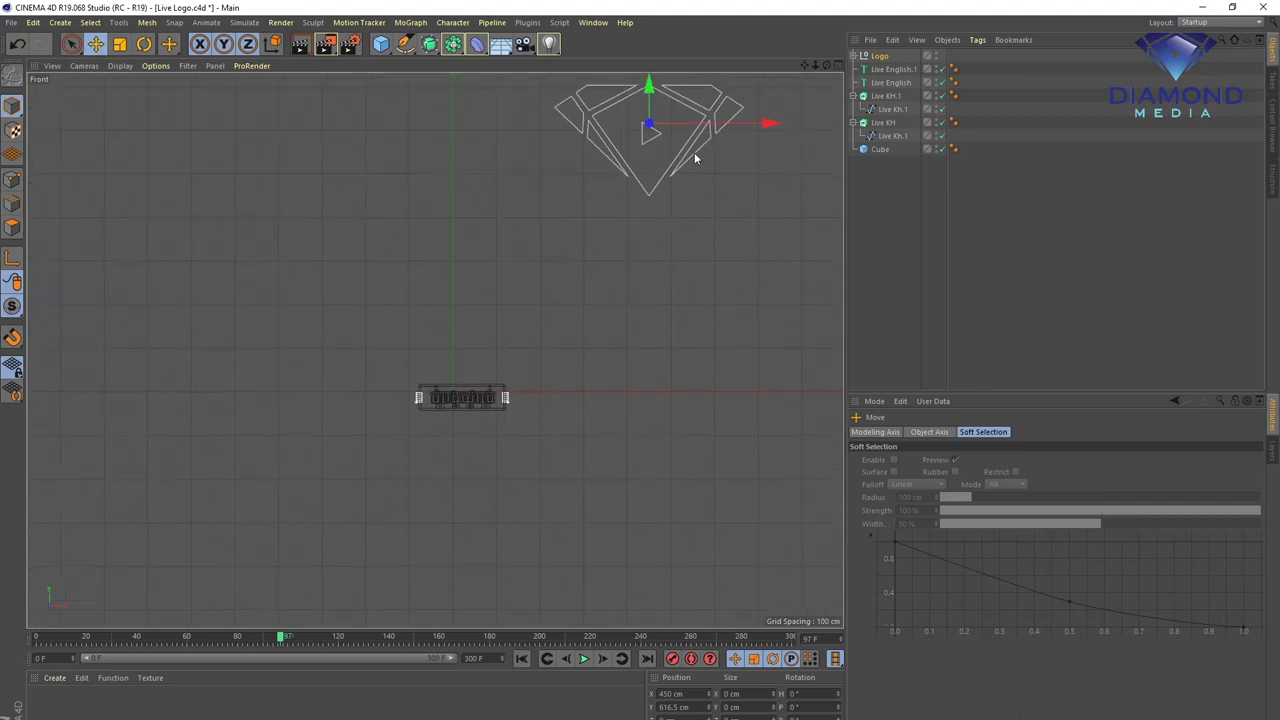
drag(651, 94, 651, 250)
drag(768, 279, 581, 279)
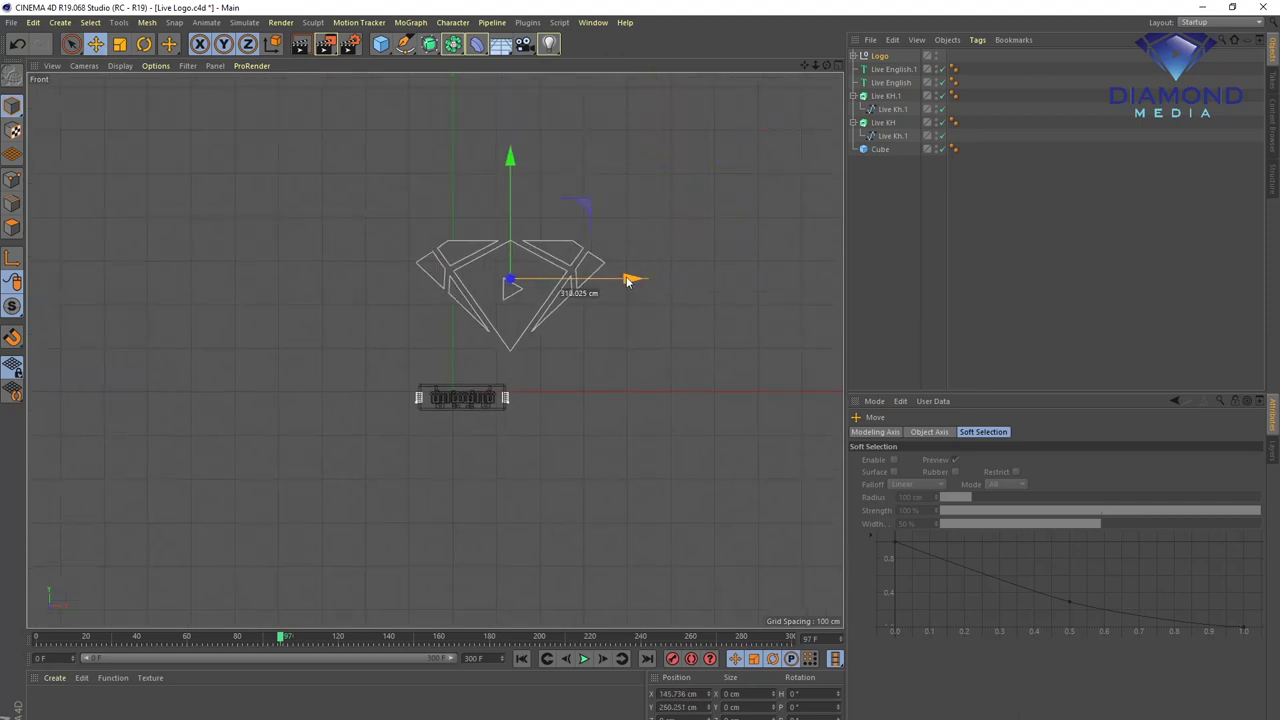
click(119, 43)
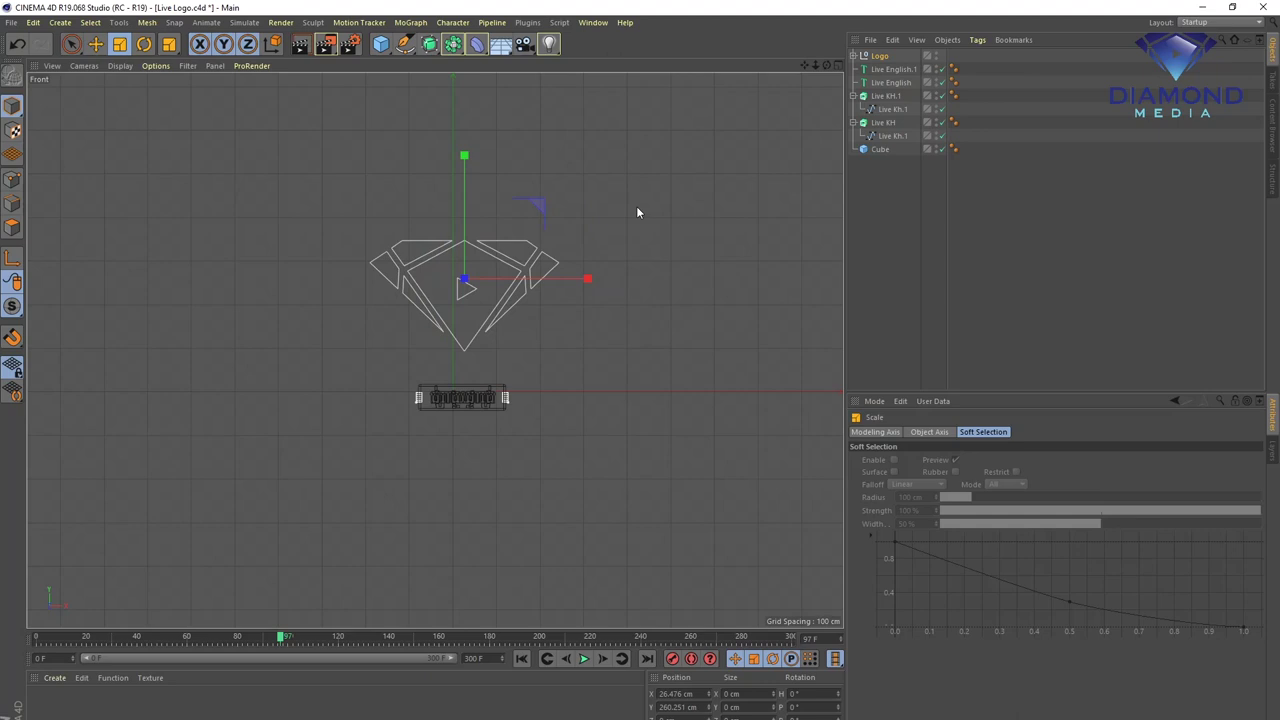
drag(636, 206, 489, 343)
scroll(489, 340, up, 2)
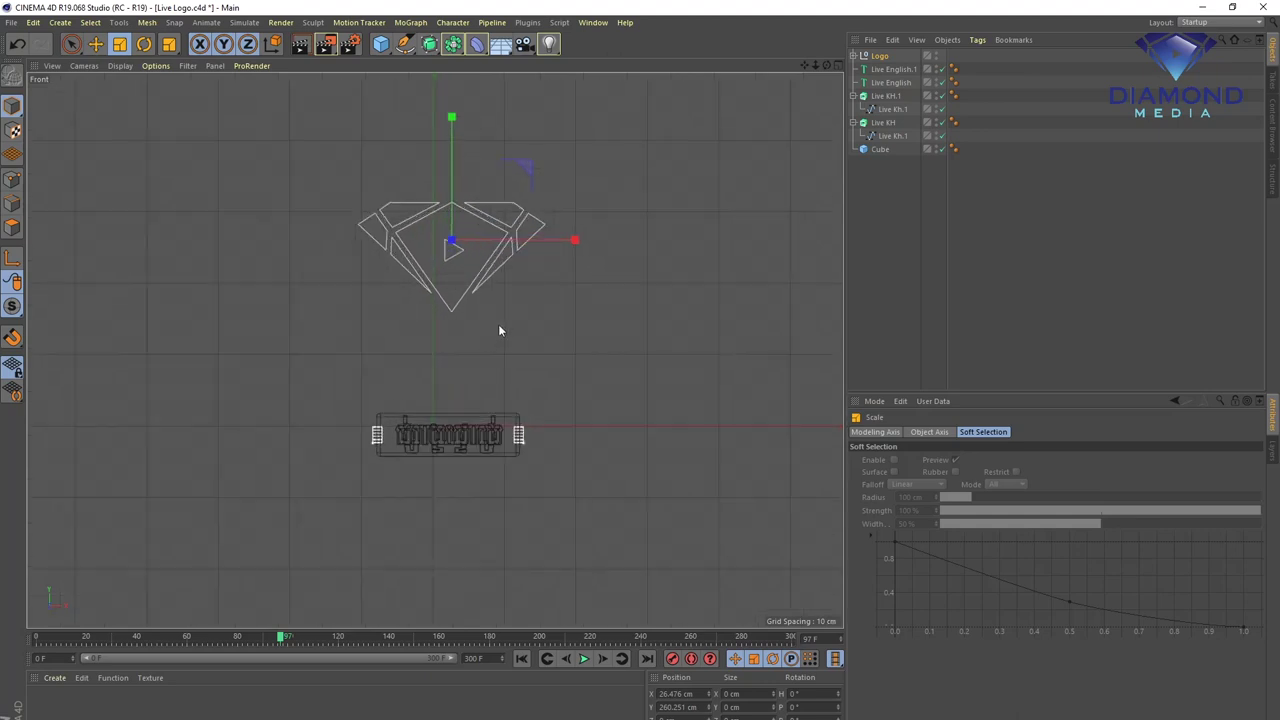
- Shrink the diamond further to 83.7% and position it just above the text
click(97, 45)
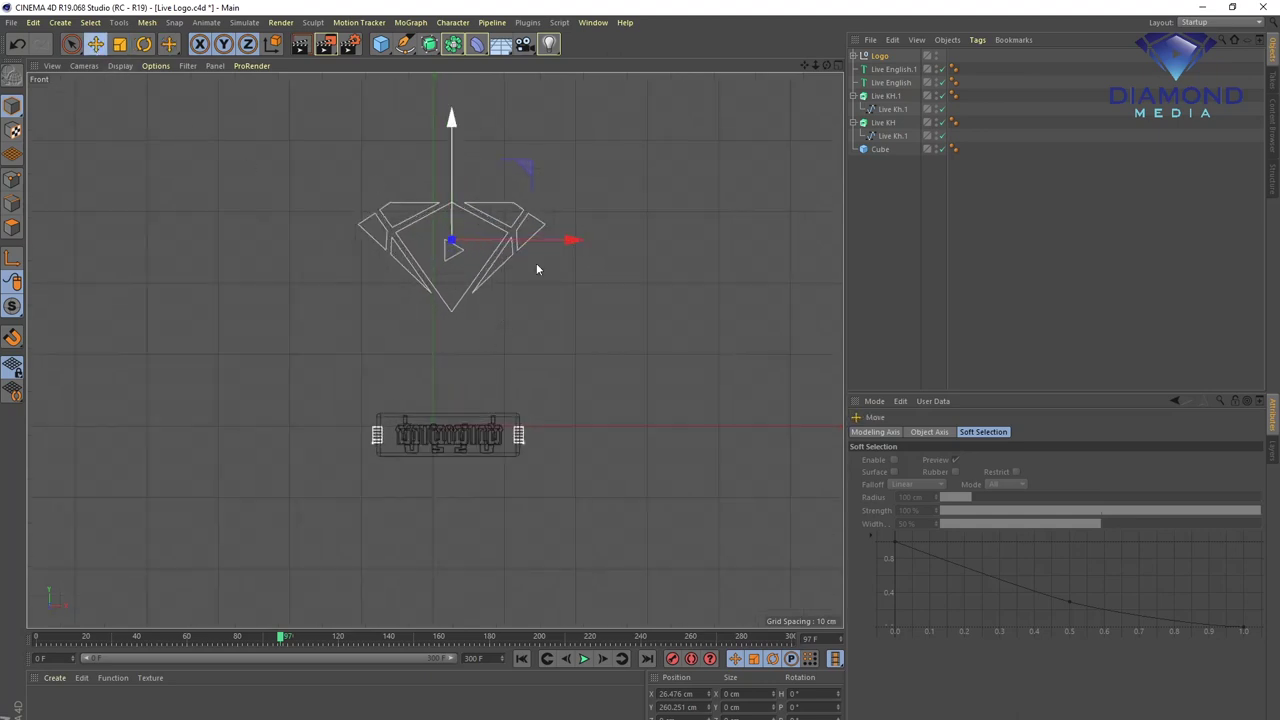
click(119, 43)
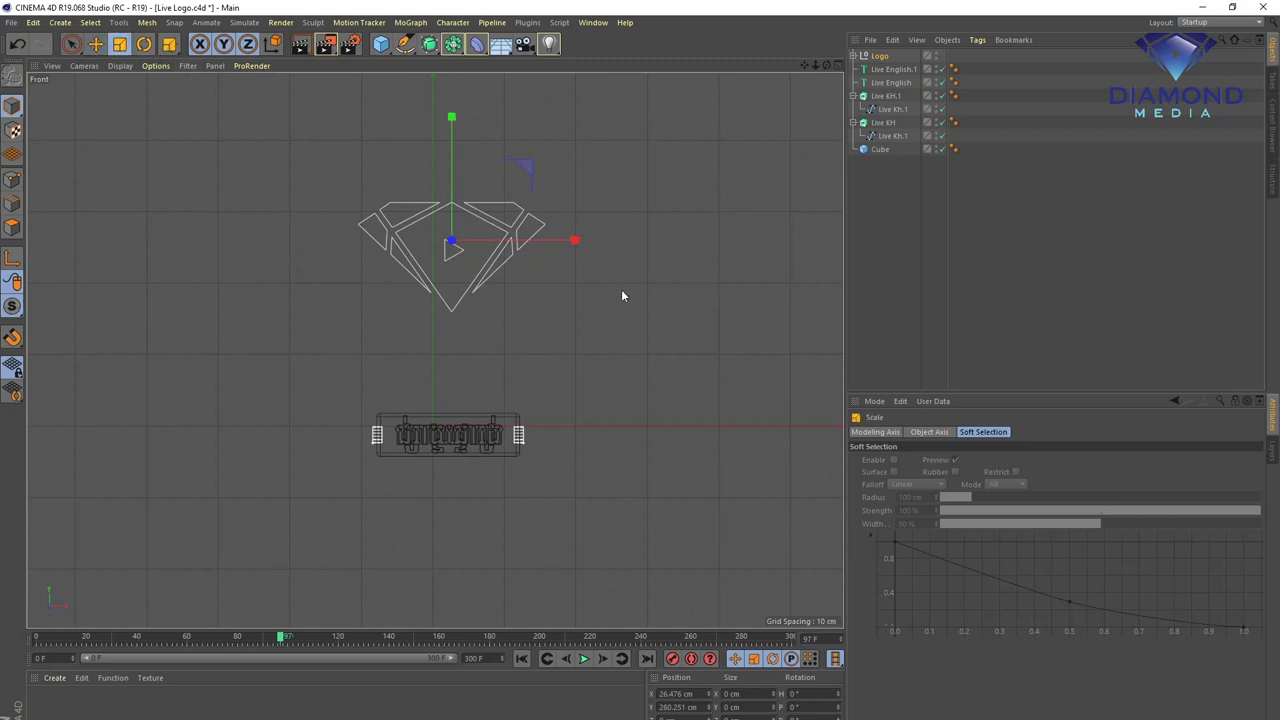
drag(621, 289, 580, 358)
click(96, 44)
mouse_move(459, 121)
mouse_down()
mouse_move(473, 233)
mouse_move(454, 185)
mouse_up()
scroll(473, 487, up, 3)
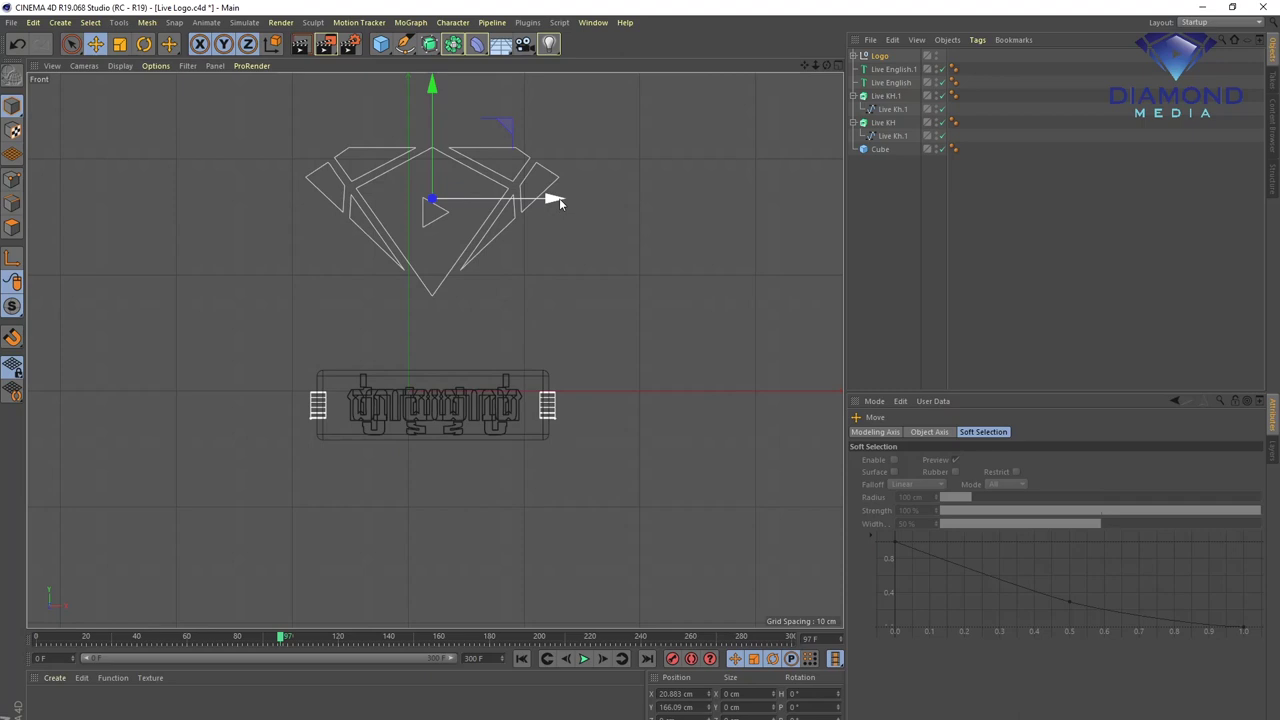
drag(560, 203, 563, 202)
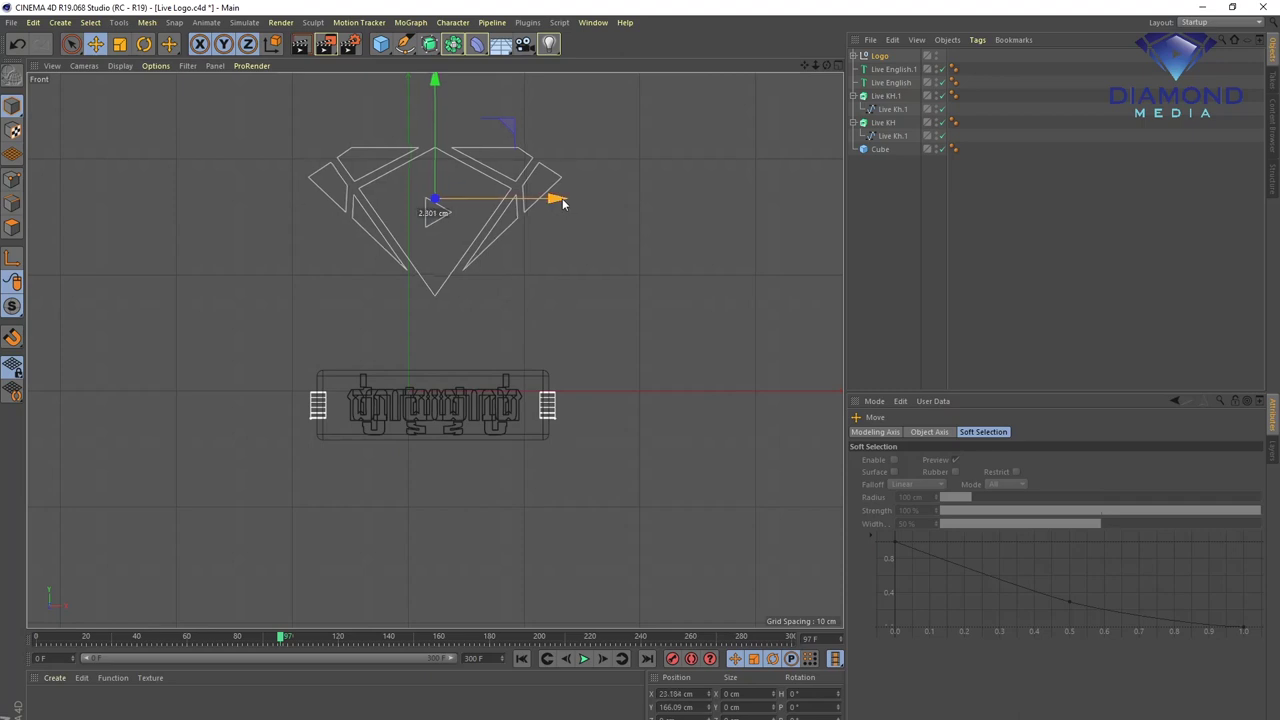
drag(432, 88, 434, 66)
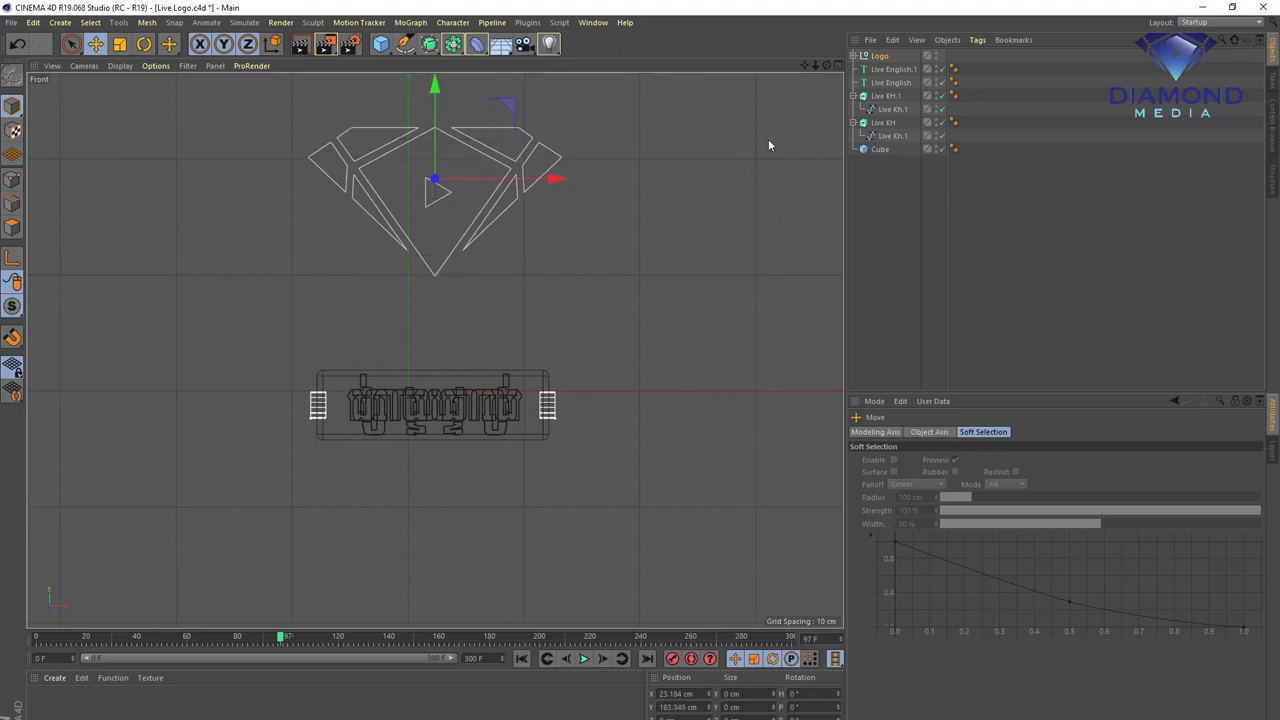
- Connect Logo and Path 1–7 into a single Logo.1 spline, deleting the originals
click(854, 57)
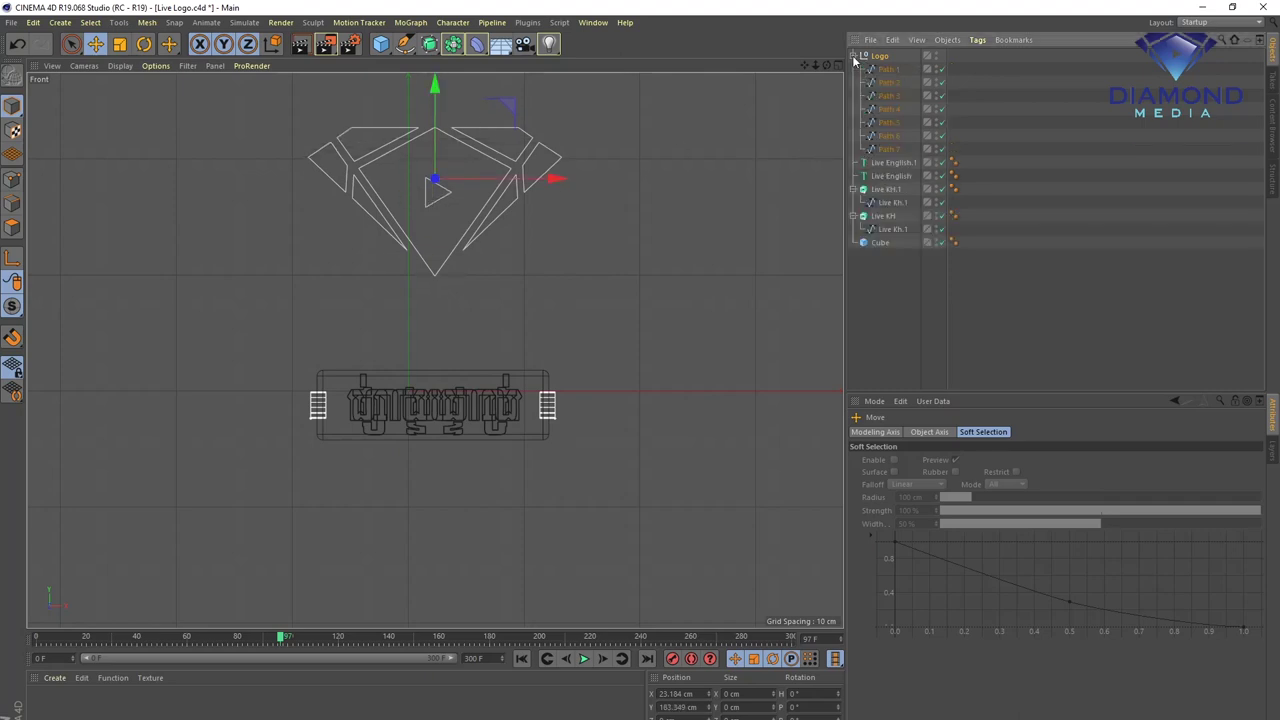
shift+click(889, 150)
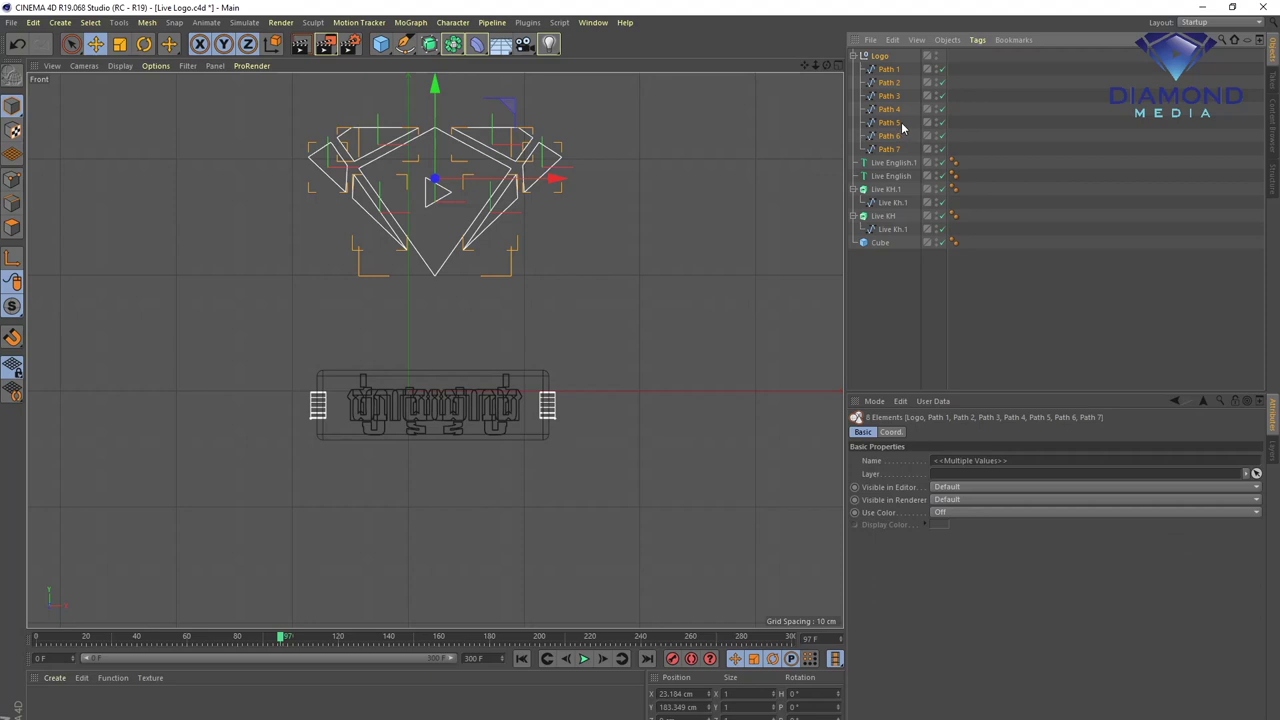
right_click(891, 115)
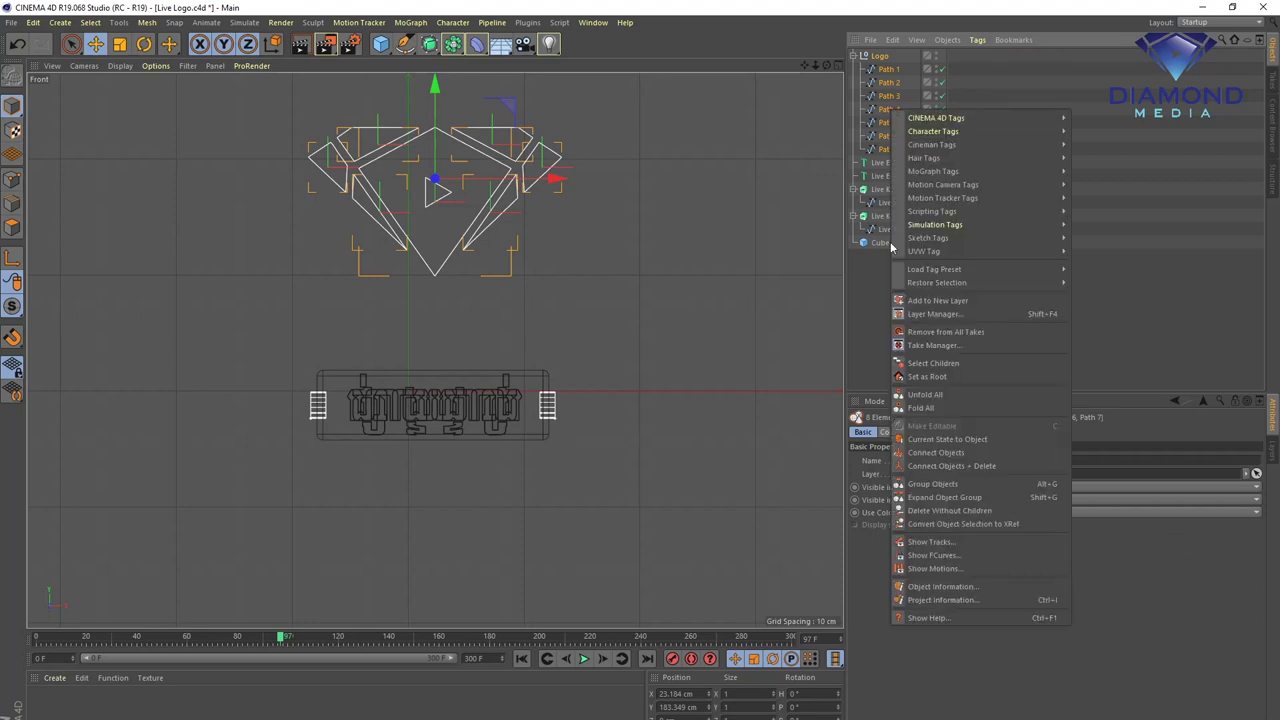
click(956, 469)
- Add an Extrude renamed Logo with Logo.1 as its child, and return to four views
click(404, 44)
click(430, 44)
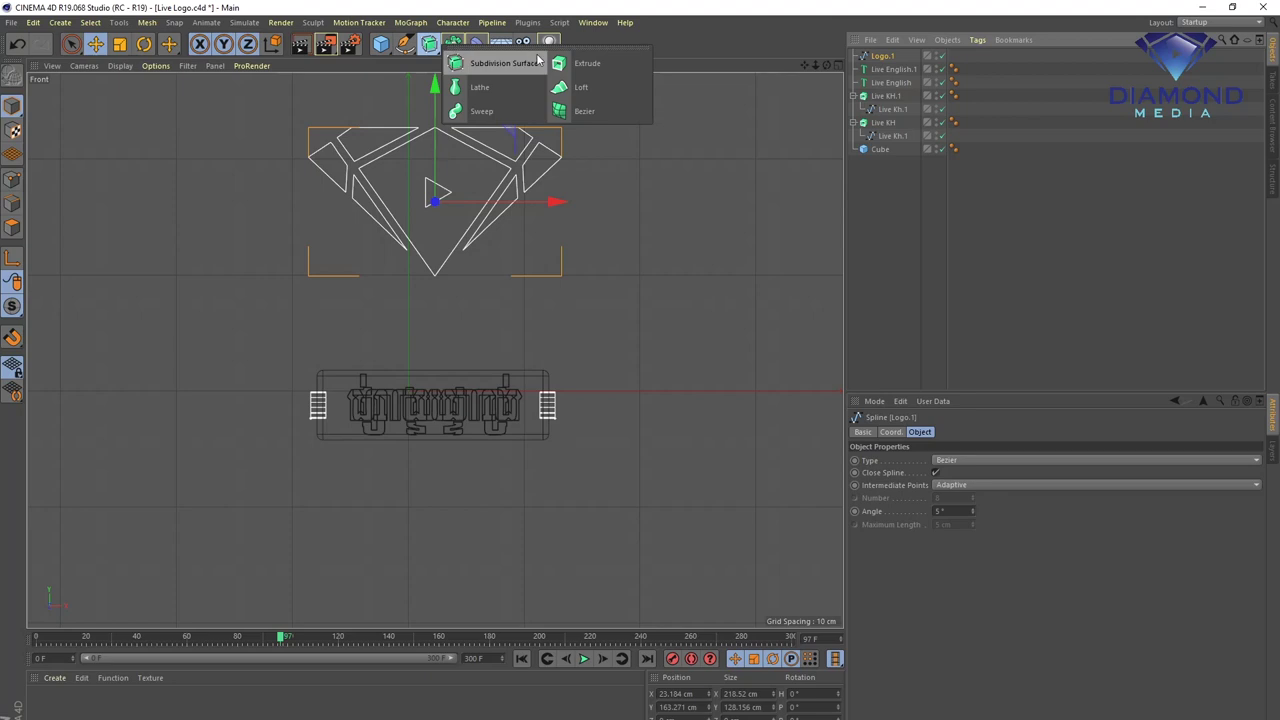
click(580, 63)
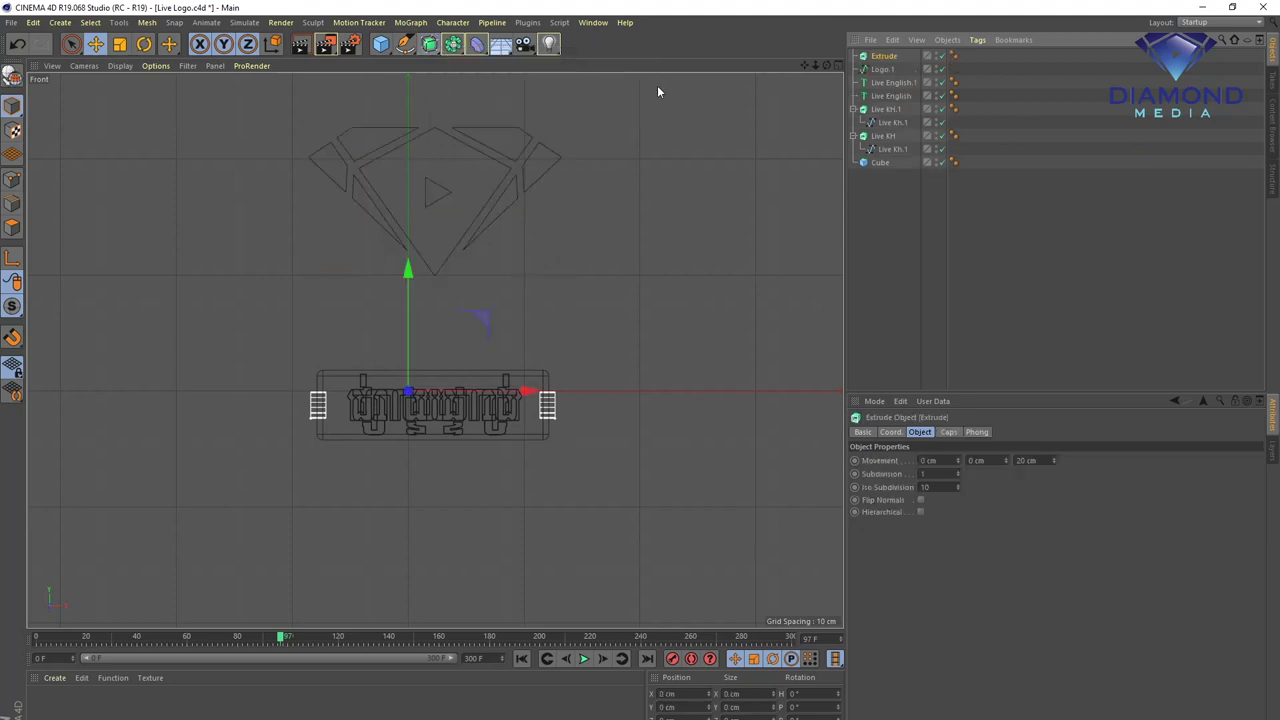
double_click(890, 57)
key(BackSpace)
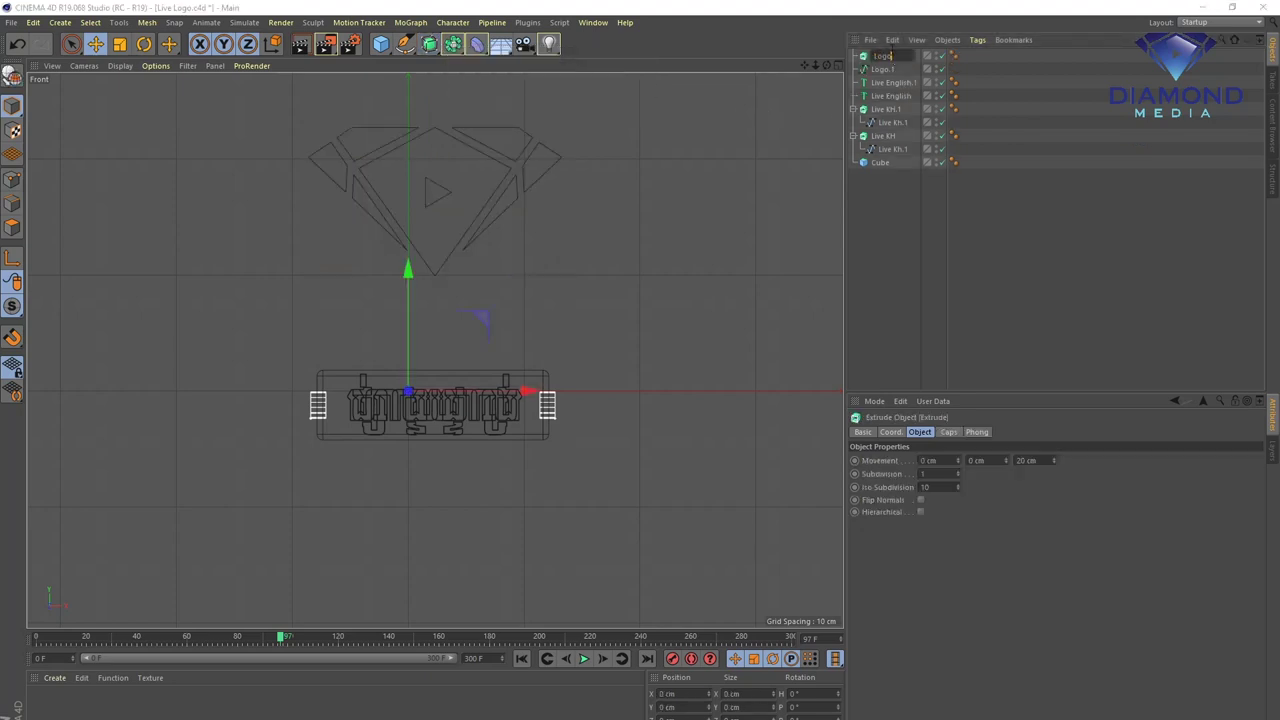
key(Return)
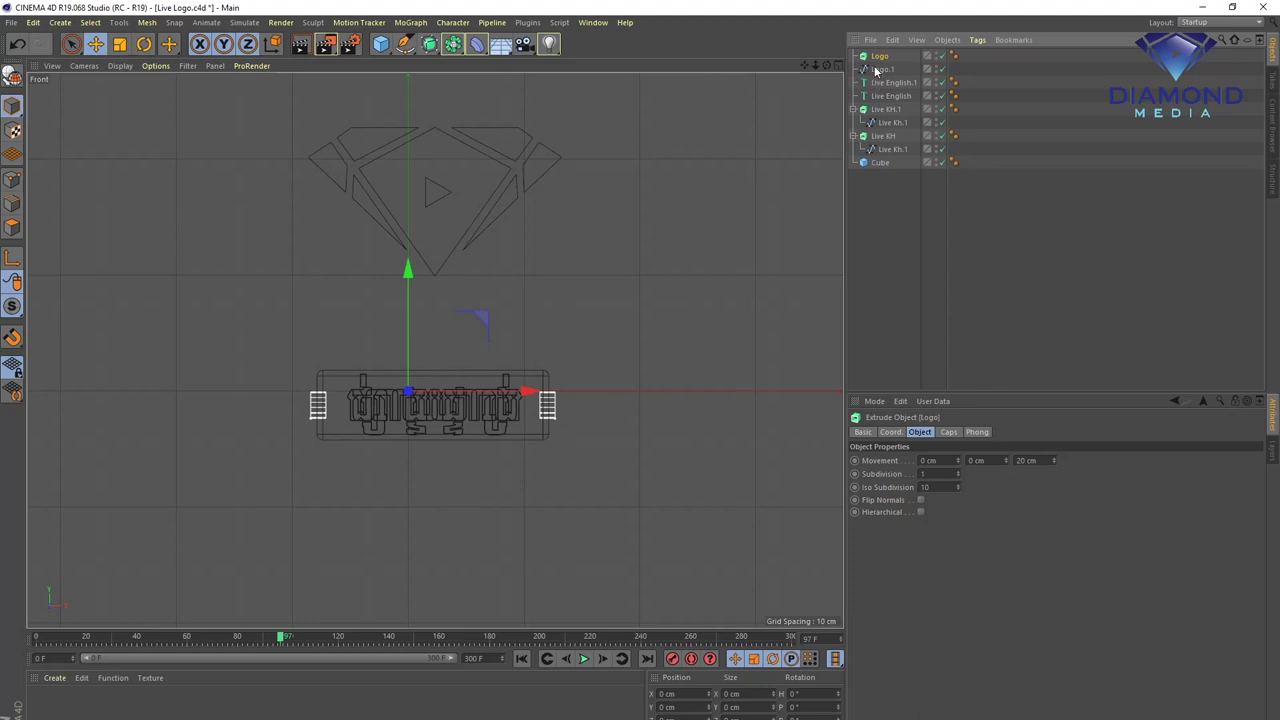
click(881, 68)
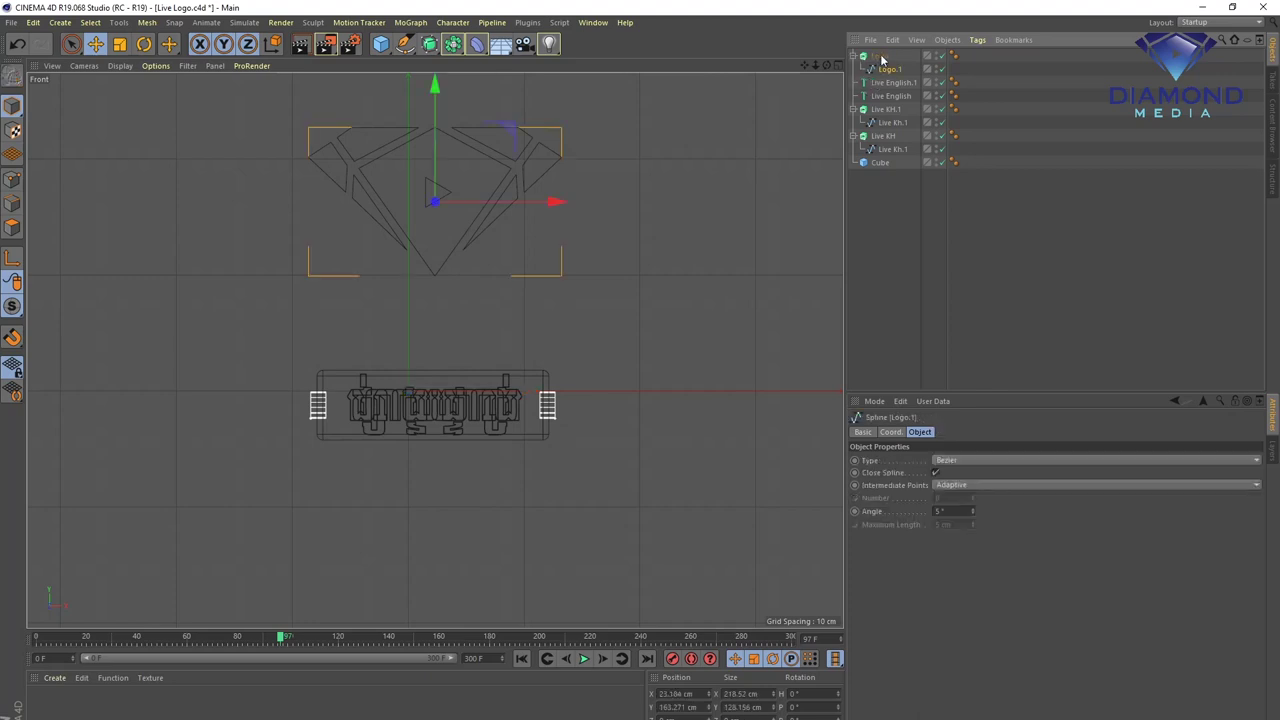
click(881, 57)
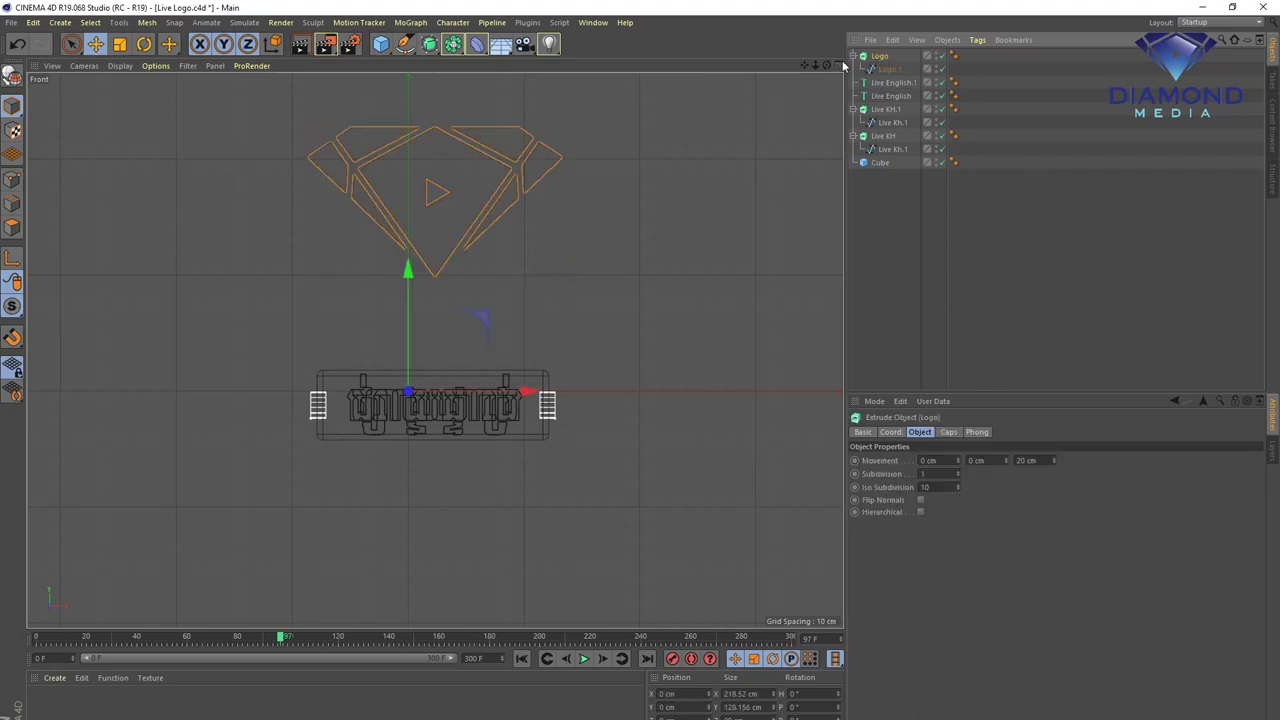
click(838, 65)
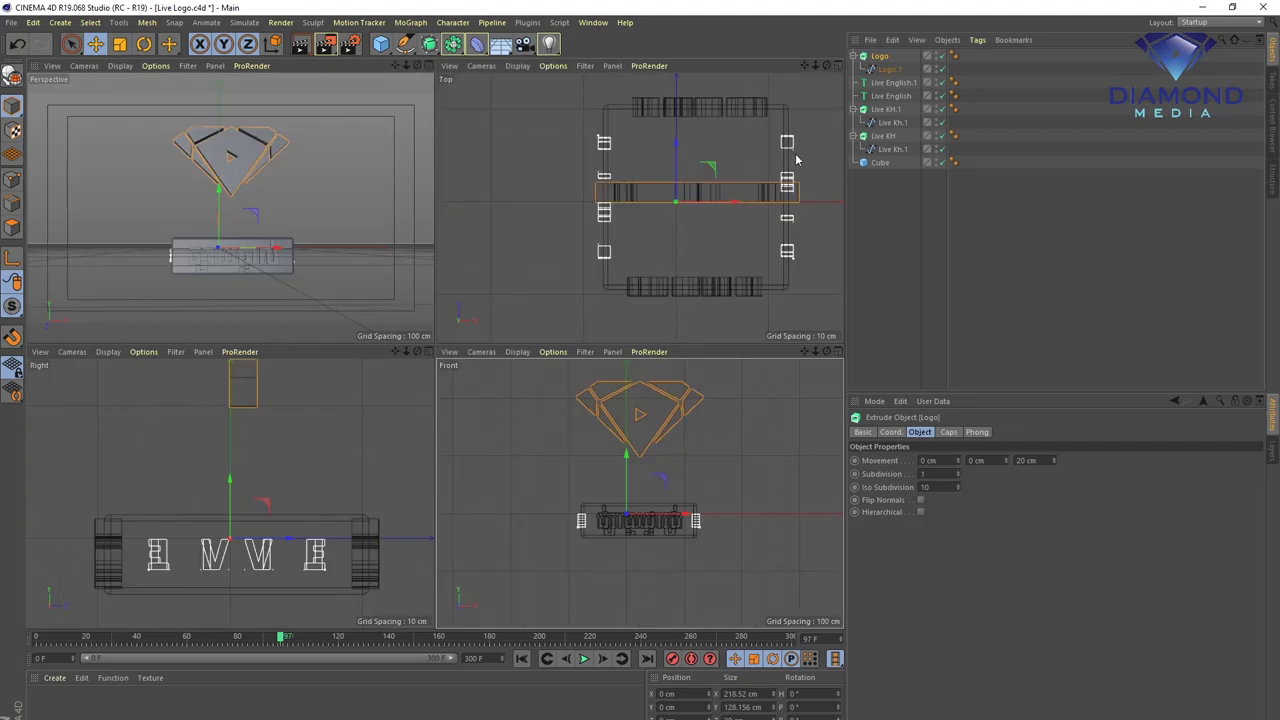
- Set the Logo extrusion depth to 50 cm
click(1043, 460)
text(50)
key(Return)
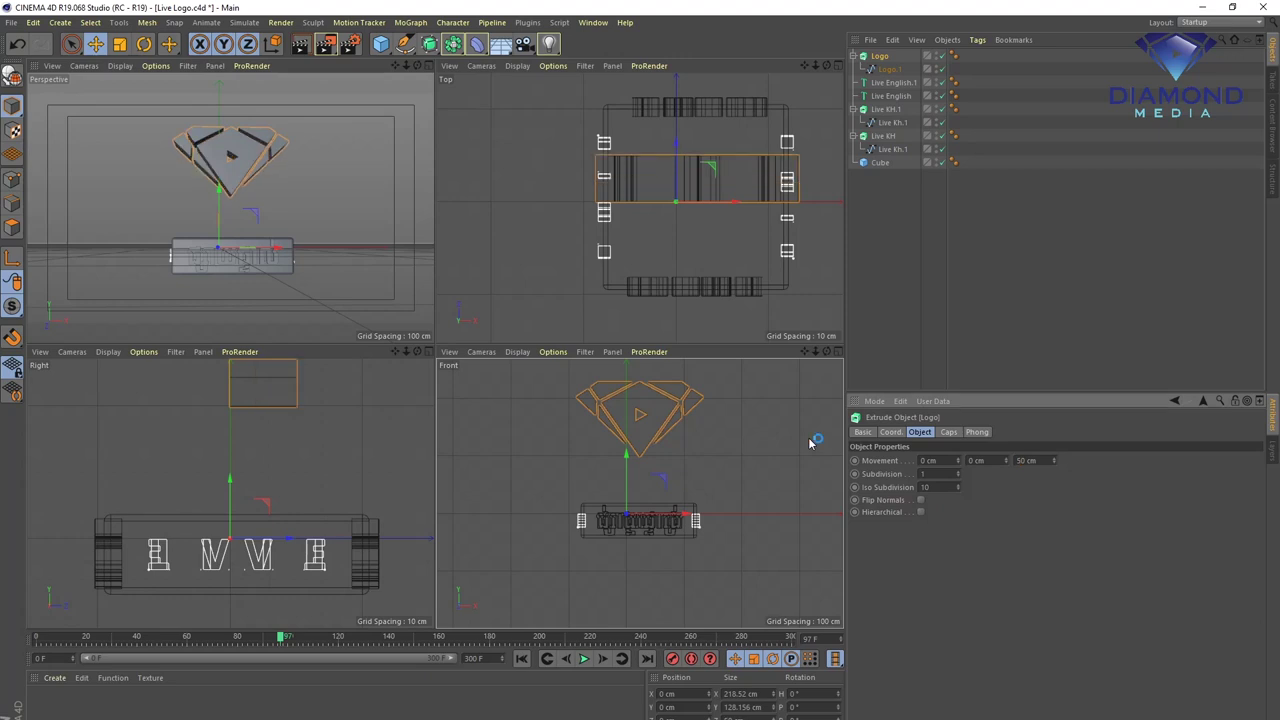
drag(676, 143, 676, 167)
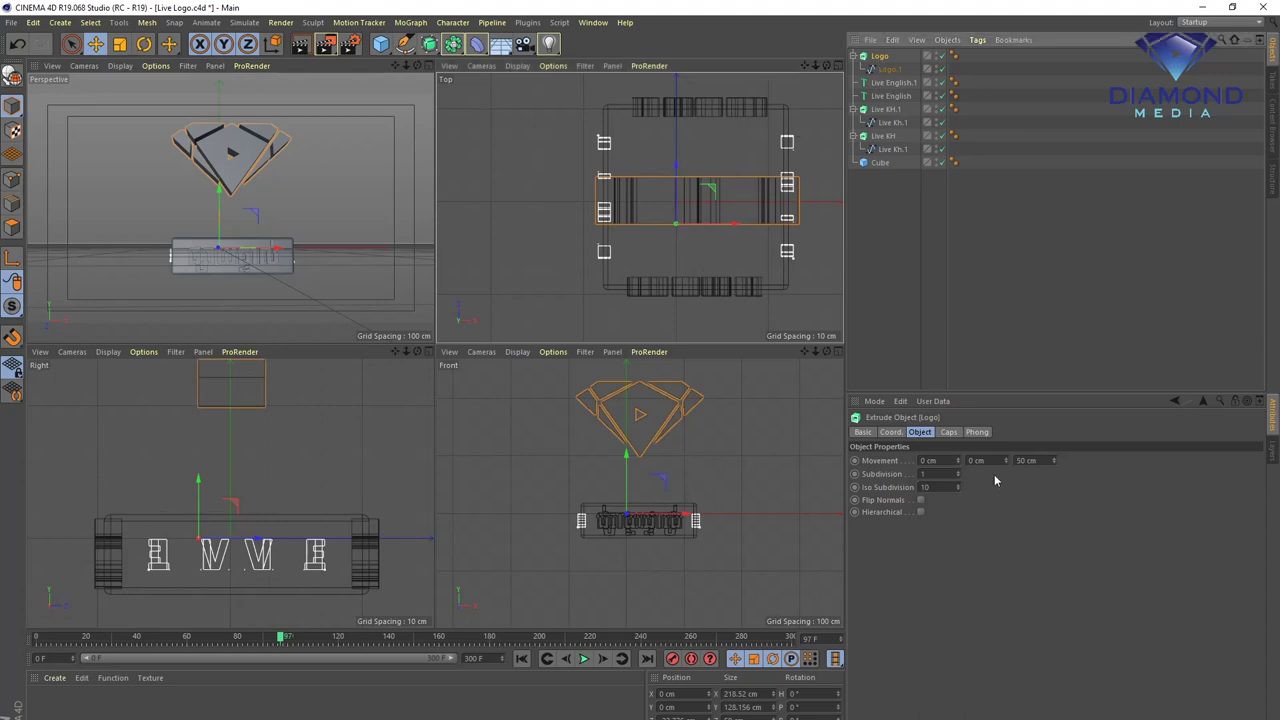
- Set both Start and End caps to Fillet Cap with a 4 cm radius
click(948, 432)
click(1026, 460)
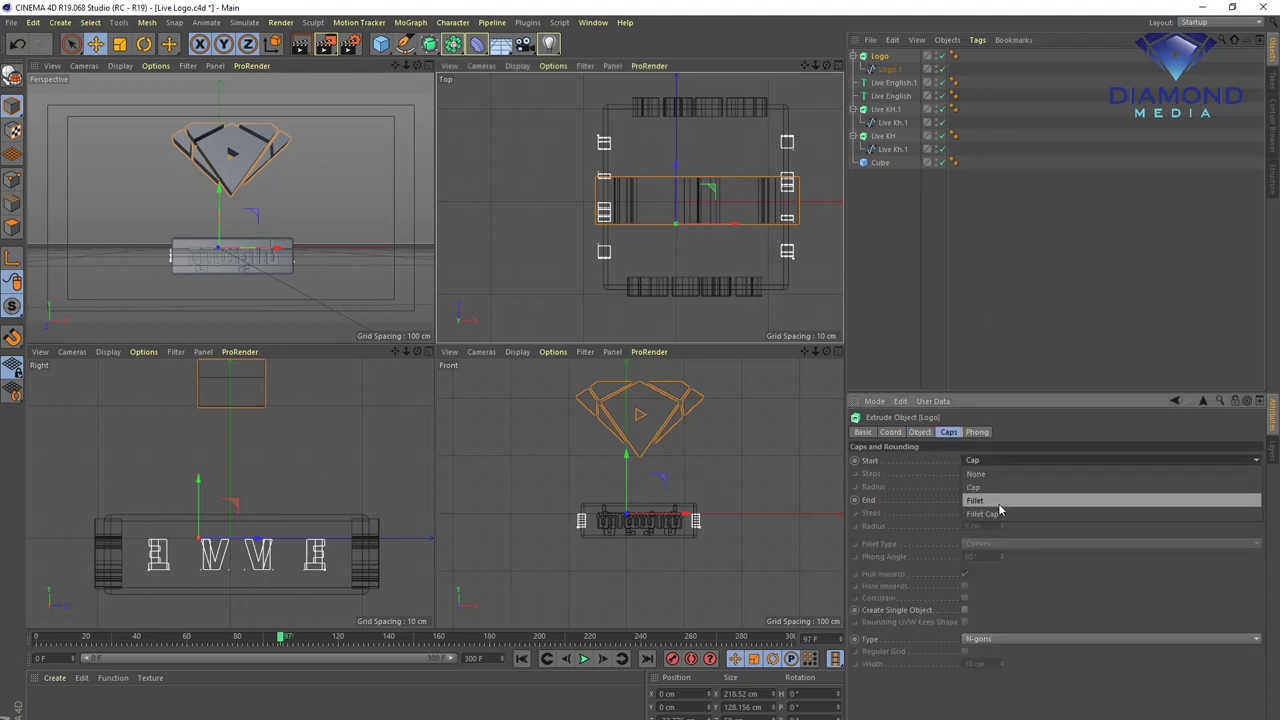
click(1007, 505)
double_click(990, 487)
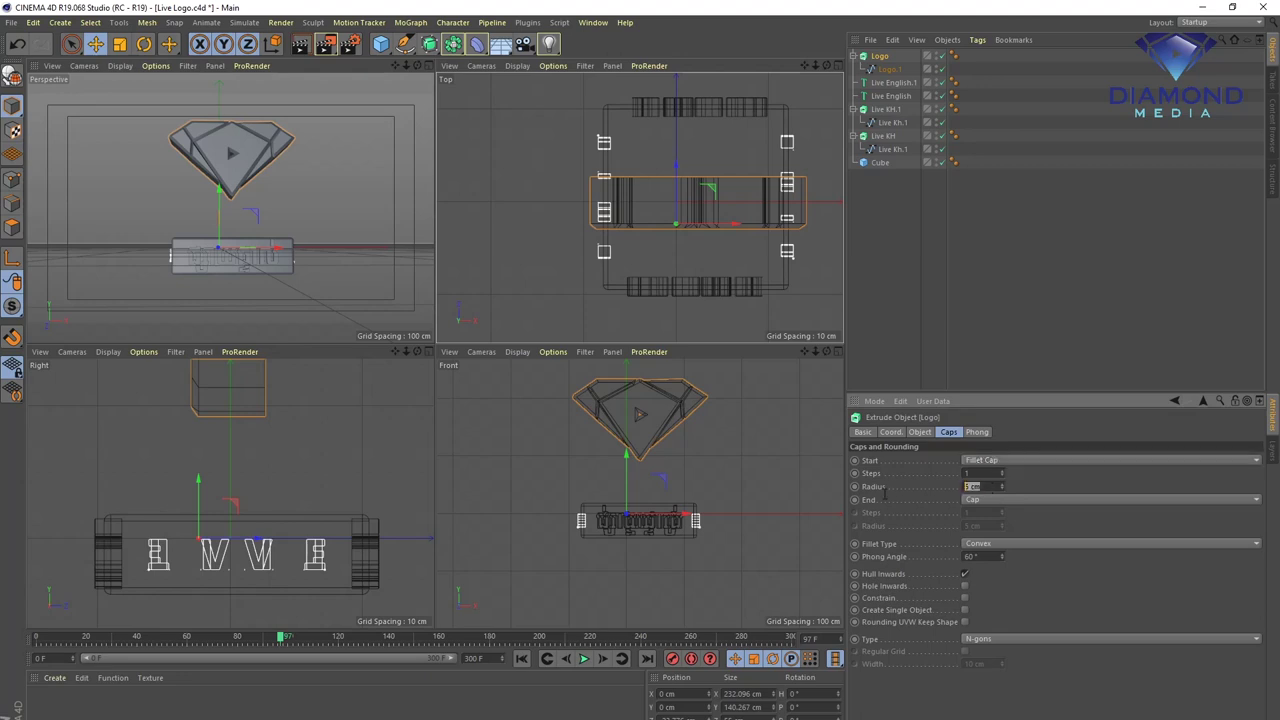
text(4)
key(Return)
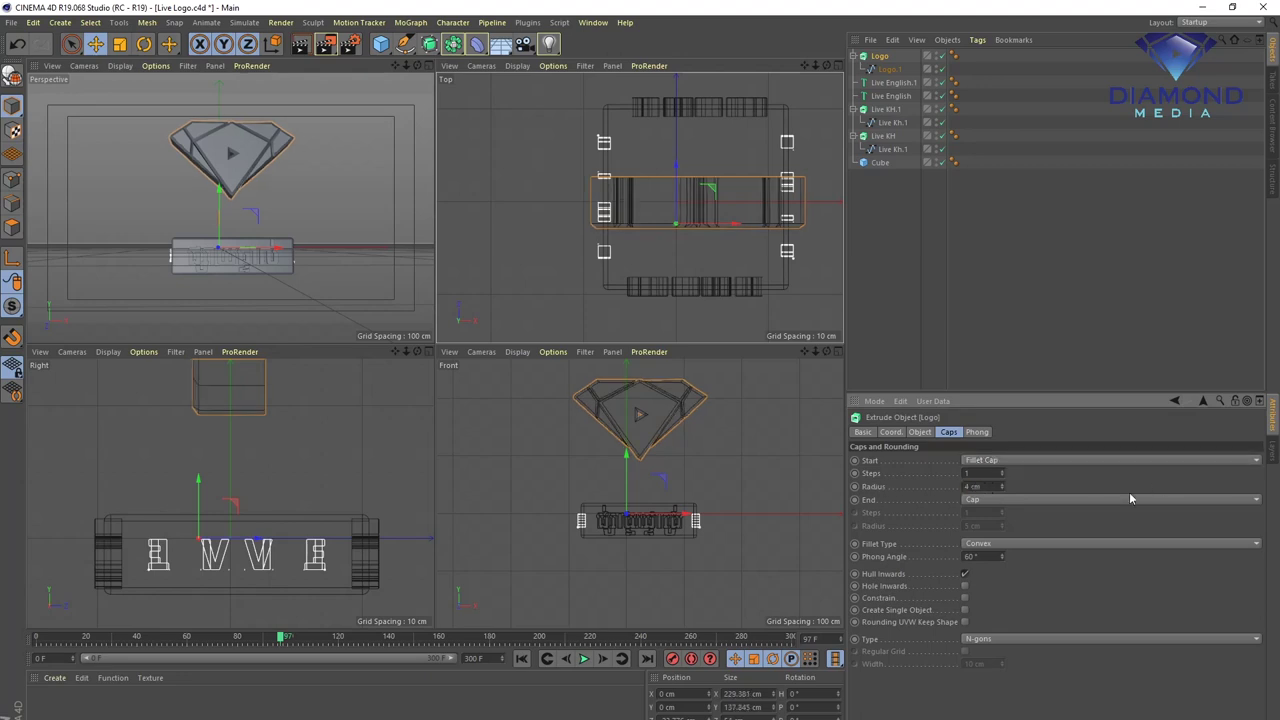
click(1060, 498)
click(1014, 544)
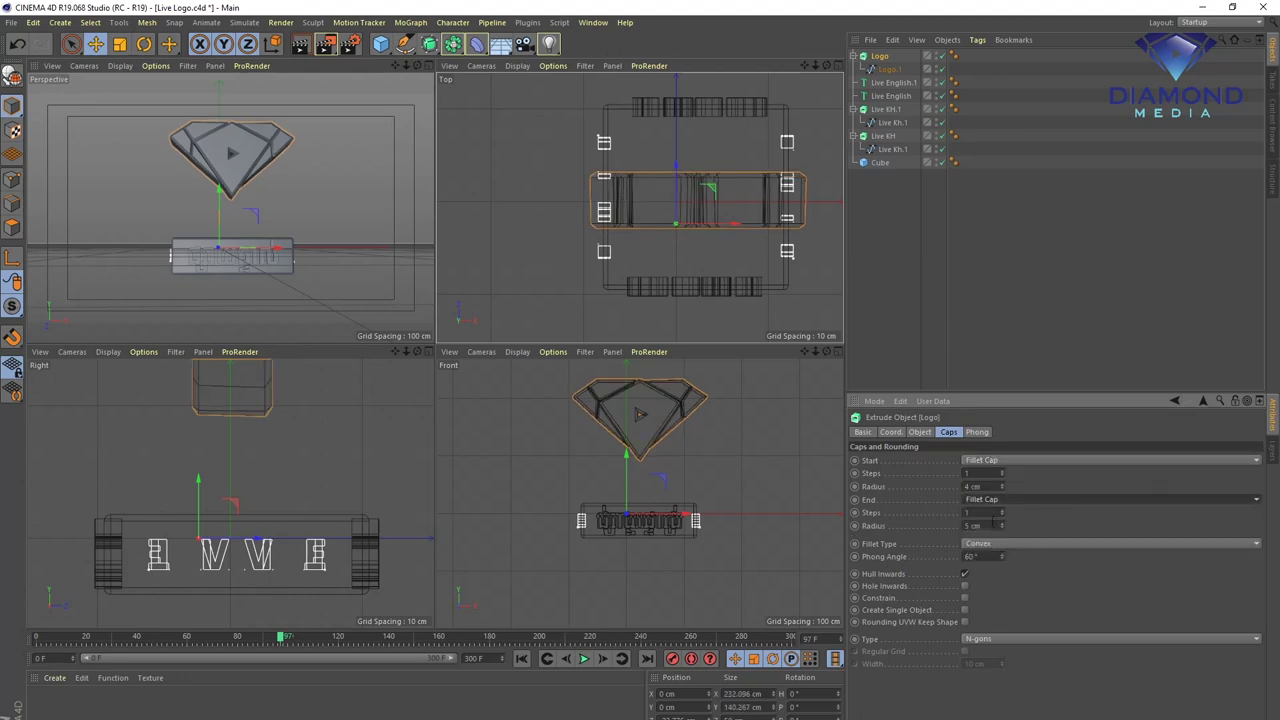
double_click(993, 520)
text(4)
key(Return)
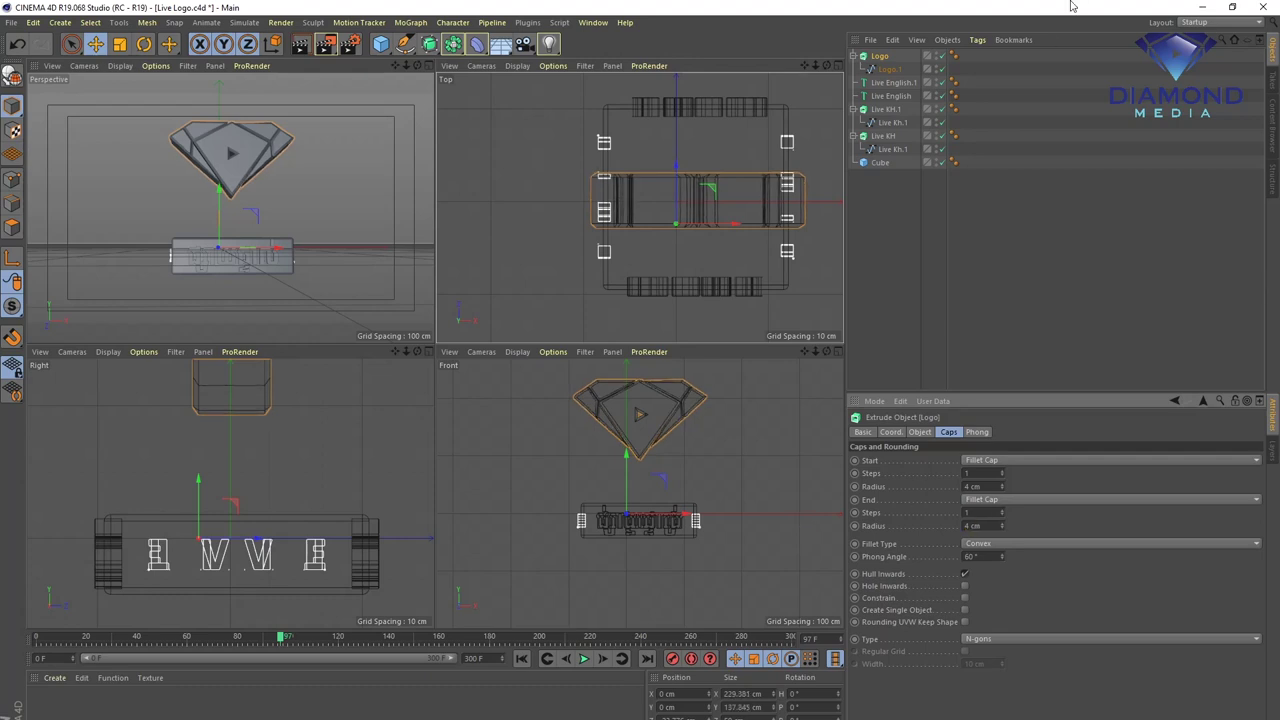
click(408, 22)
- Add a MoText object, slide it left, and change its text to DIAMOND
click(432, 232)
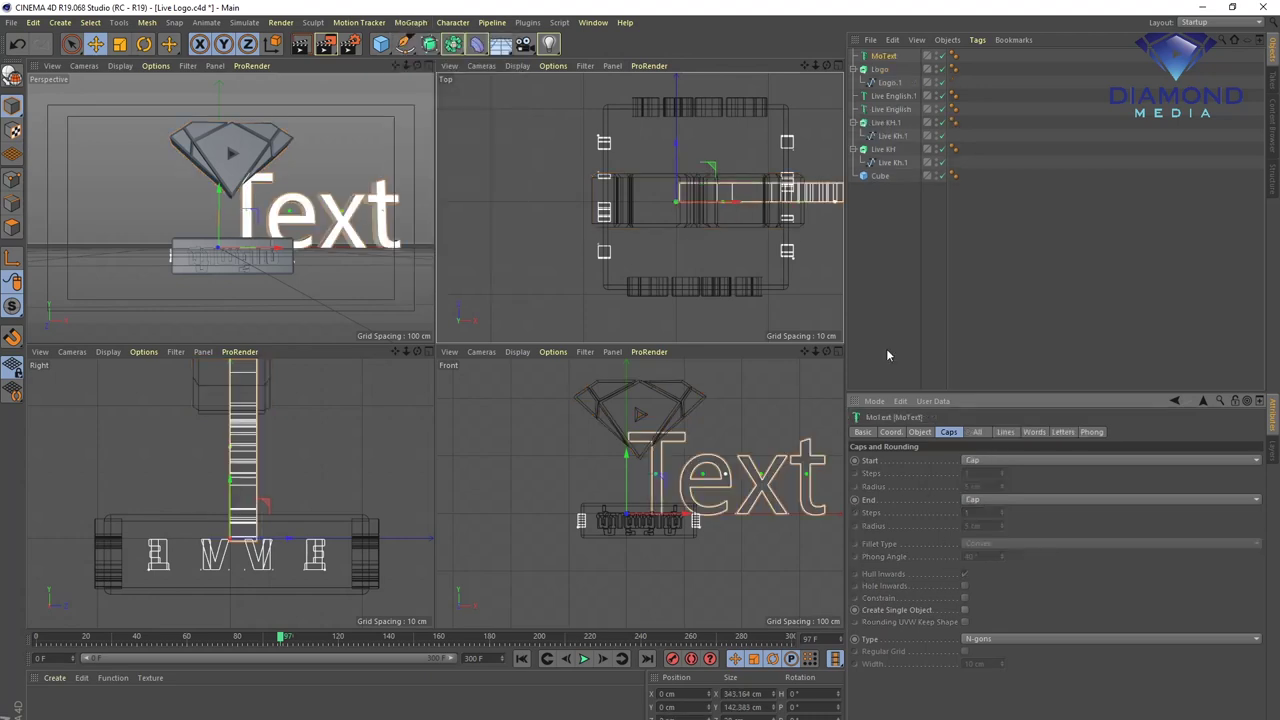
drag(729, 206, 589, 205)
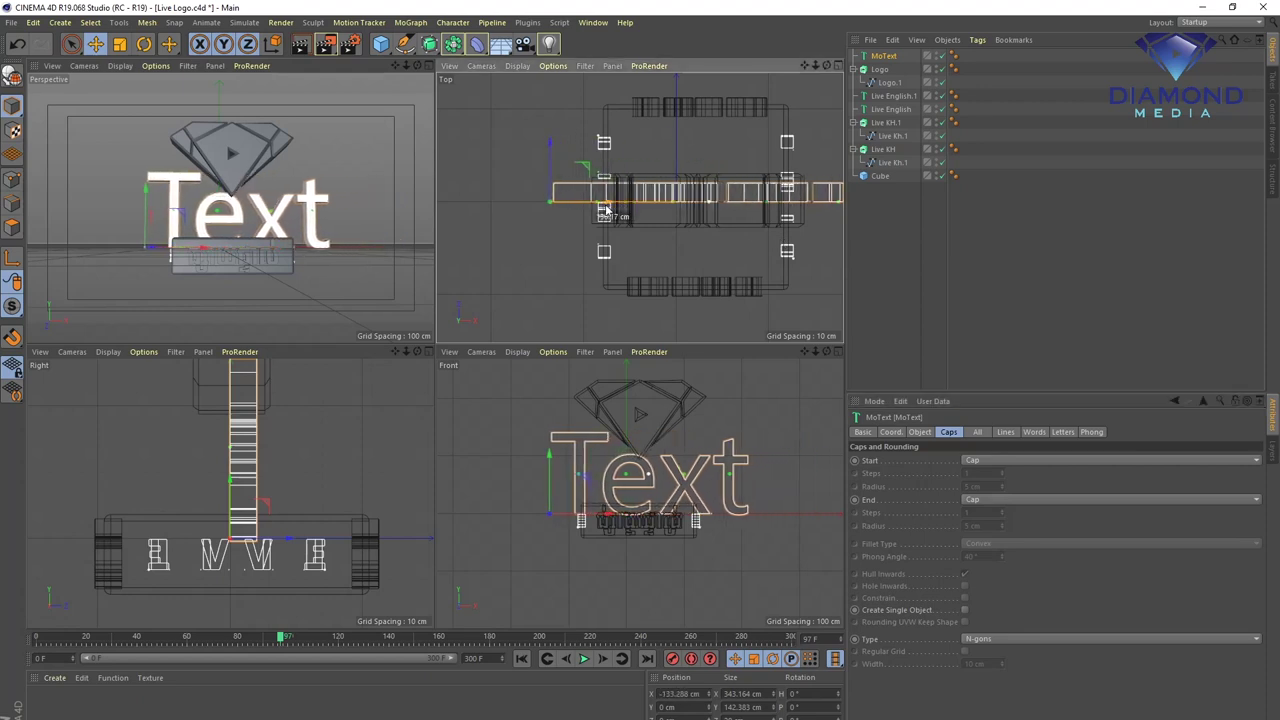
click(911, 432)
double_click(962, 494)
key(BackSpace)
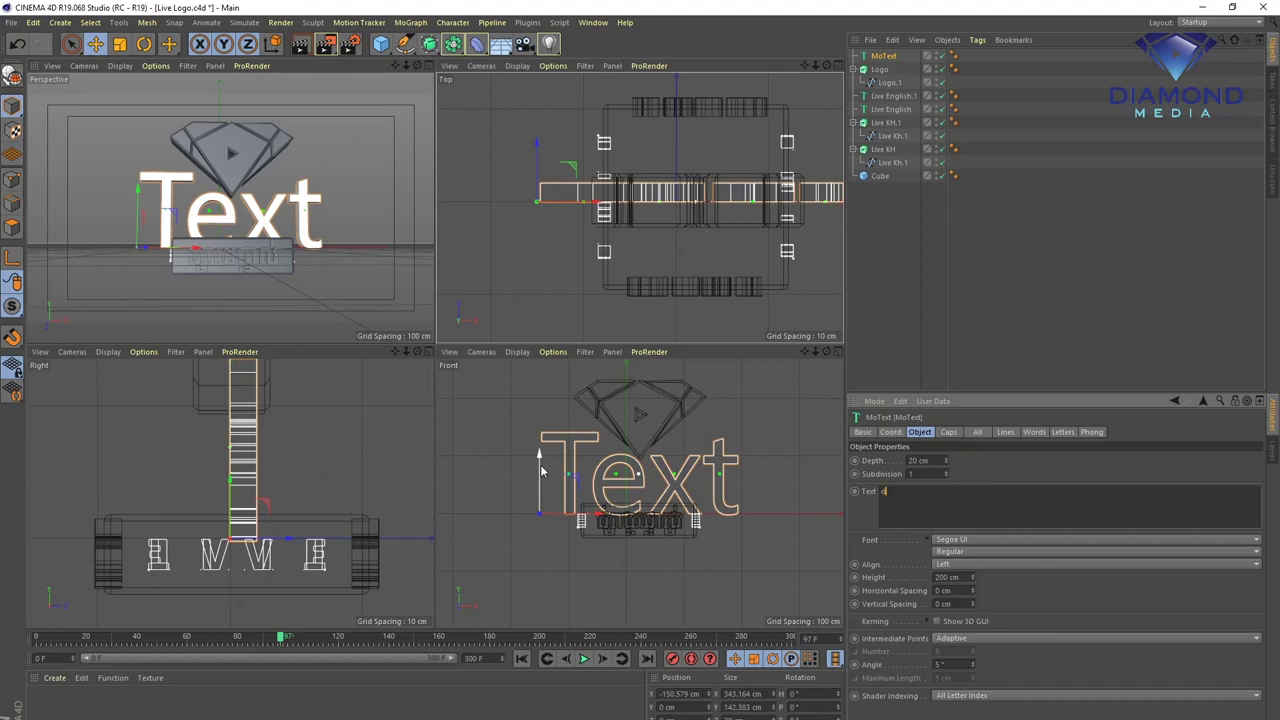
key(d)
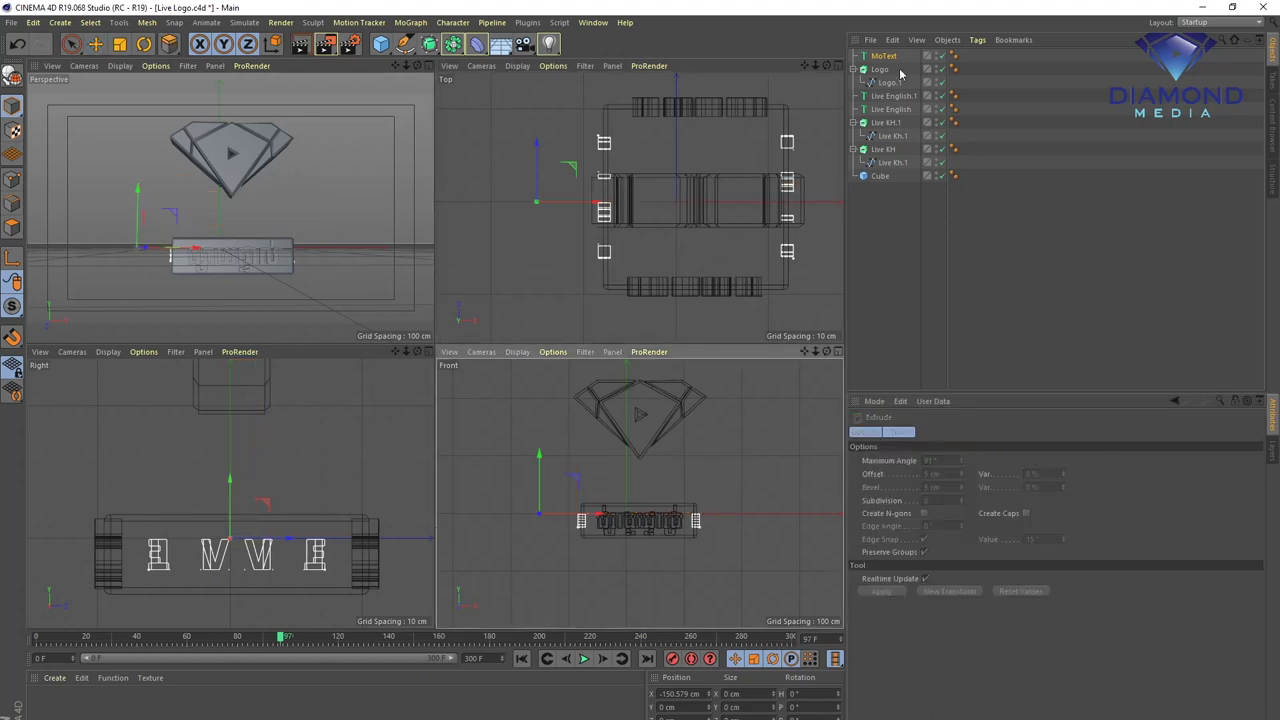
click(885, 60)
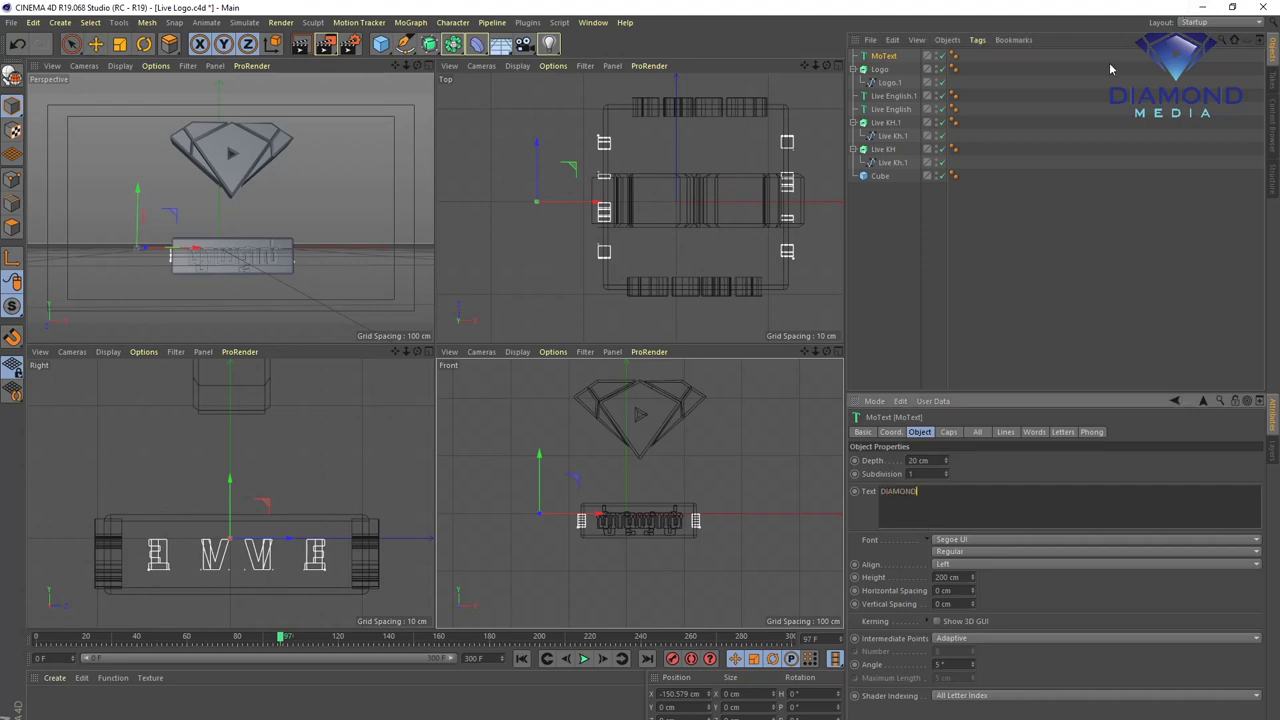
key(Return)
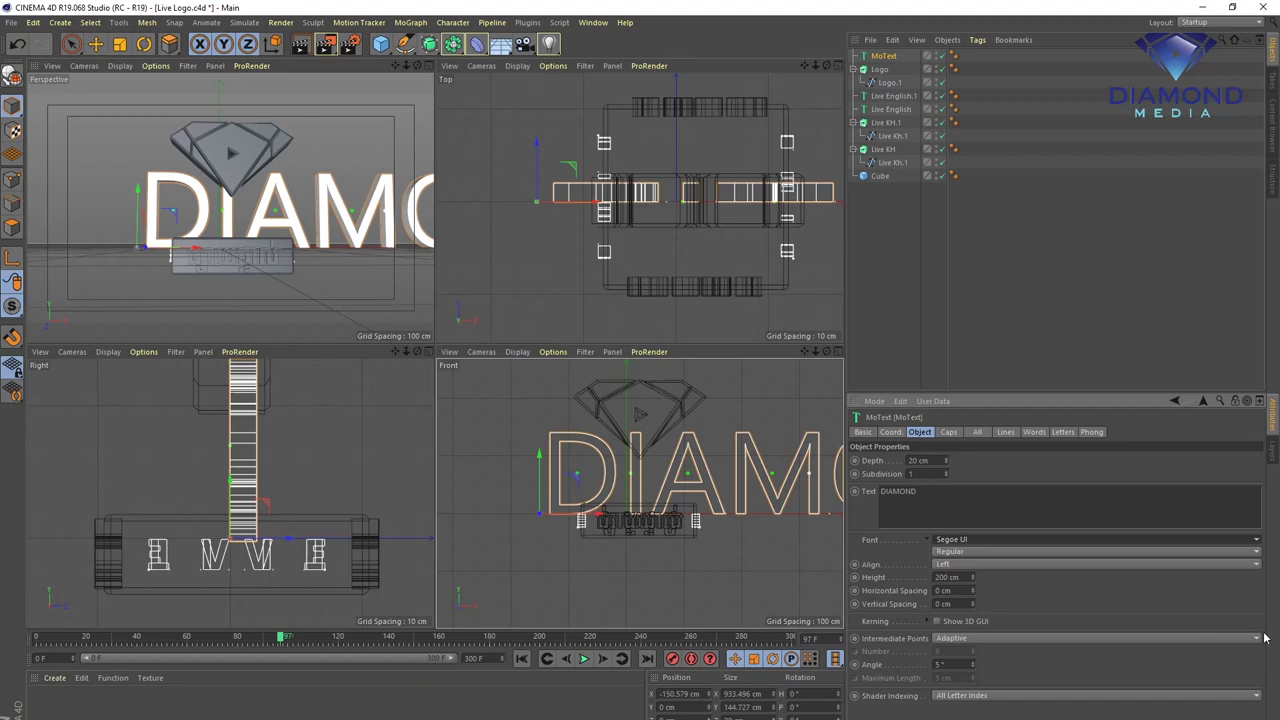
- Set the DIAMOND font to Qanelas Soft DEMO ExtraBold and roughly adjust its height and position
click(940, 540)
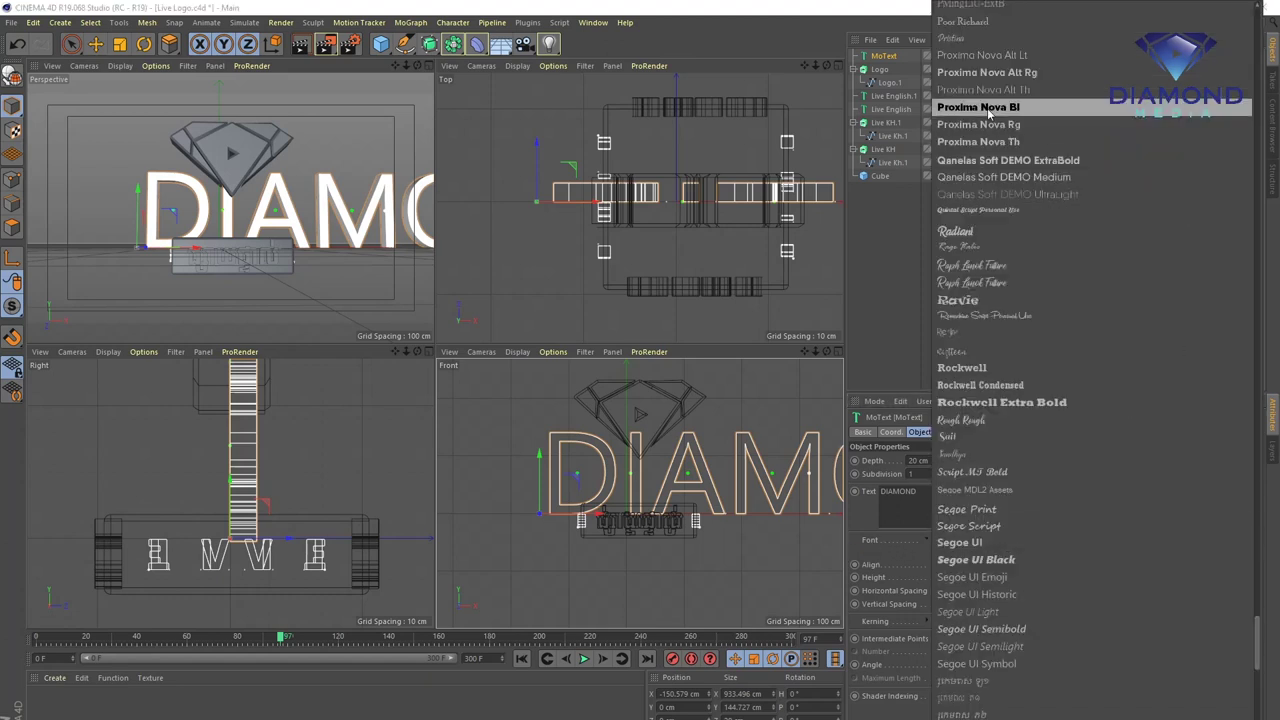
click(995, 160)
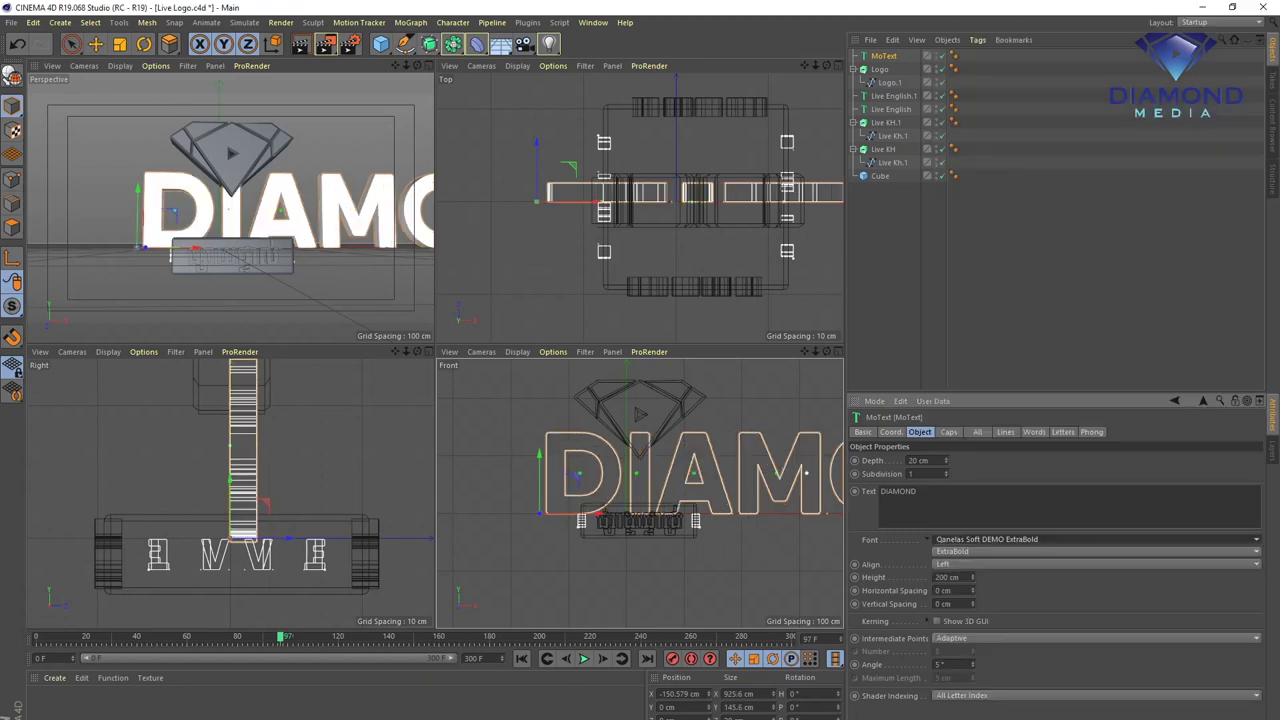
click(96, 44)
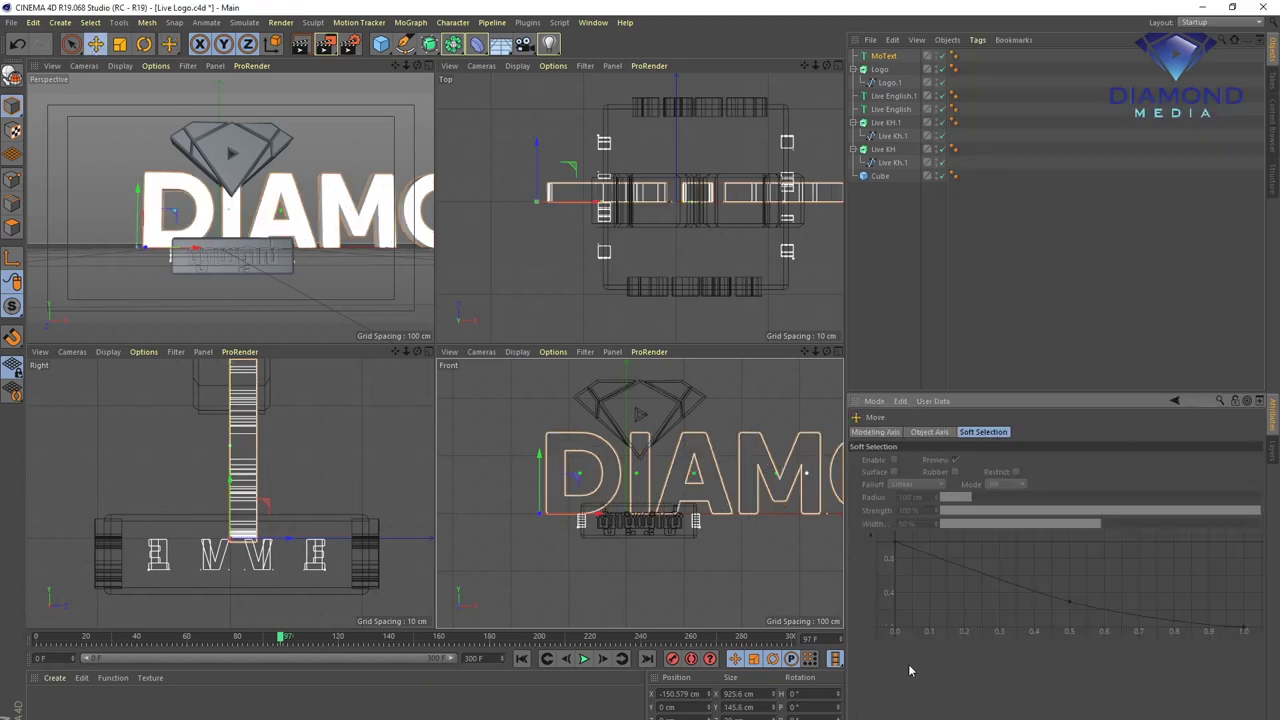
click(882, 56)
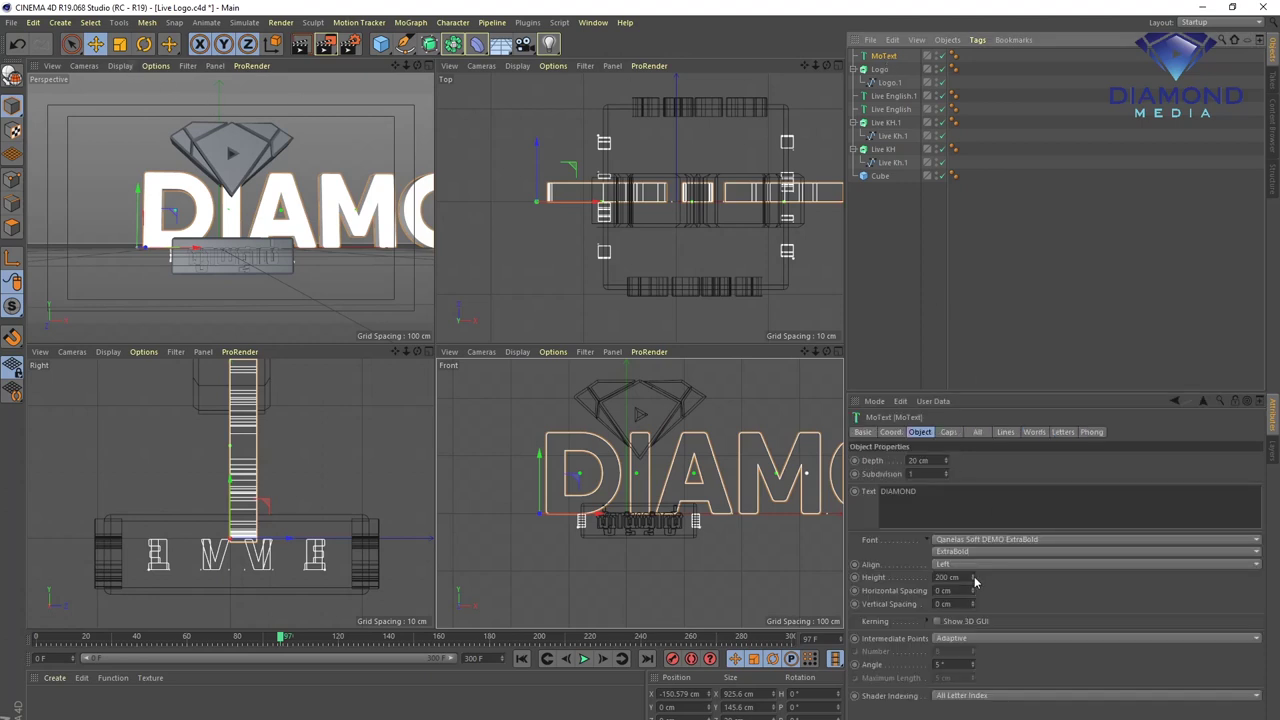
drag(972, 578, 972, 640)
drag(972, 578, 972, 540)
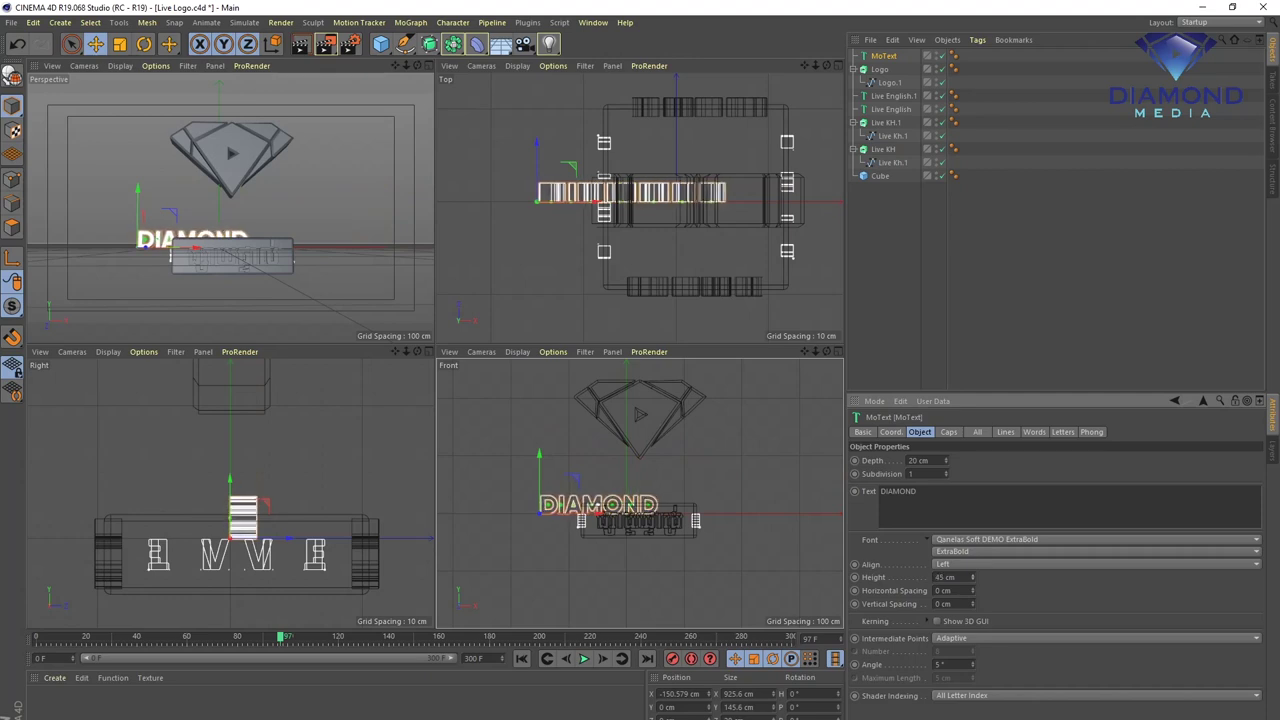
mouse_move(590, 207)
mouse_down()
mouse_move(667, 210)
mouse_move(656, 216)
mouse_up()
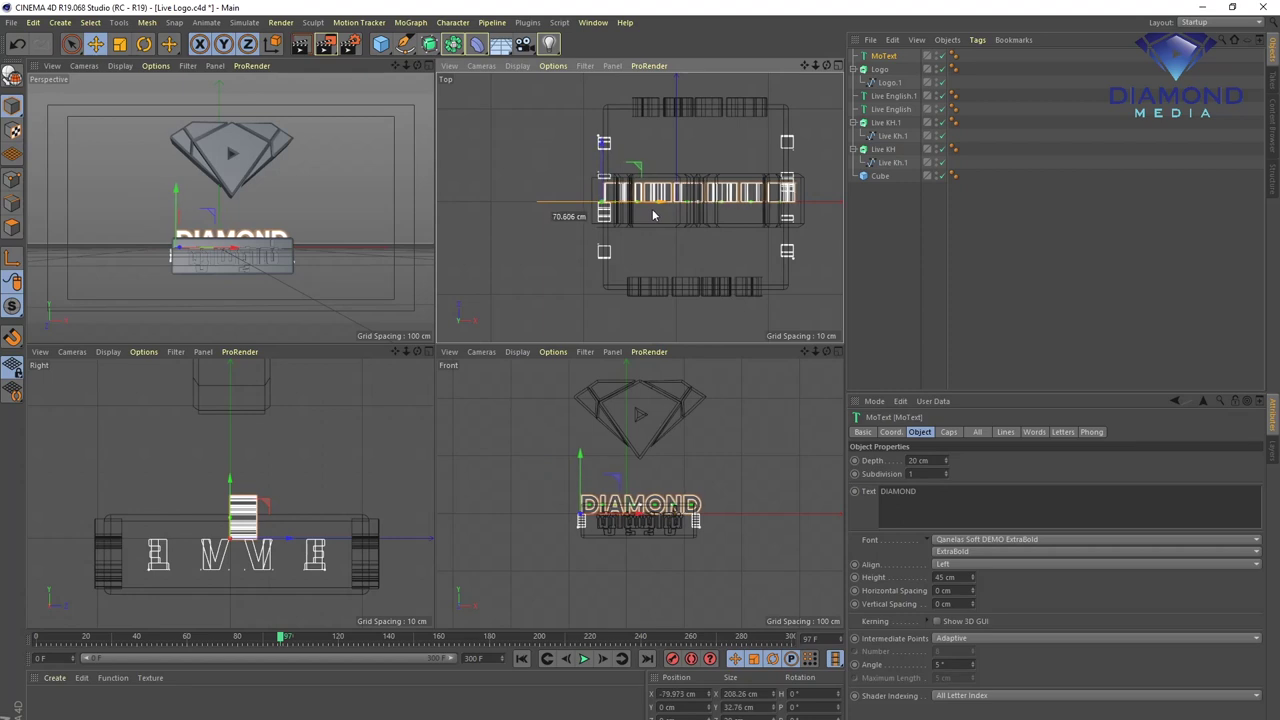
- Set the text height to 55 cm and depth to 50 cm, placed beneath the diamond
click(945, 577)
text(4)
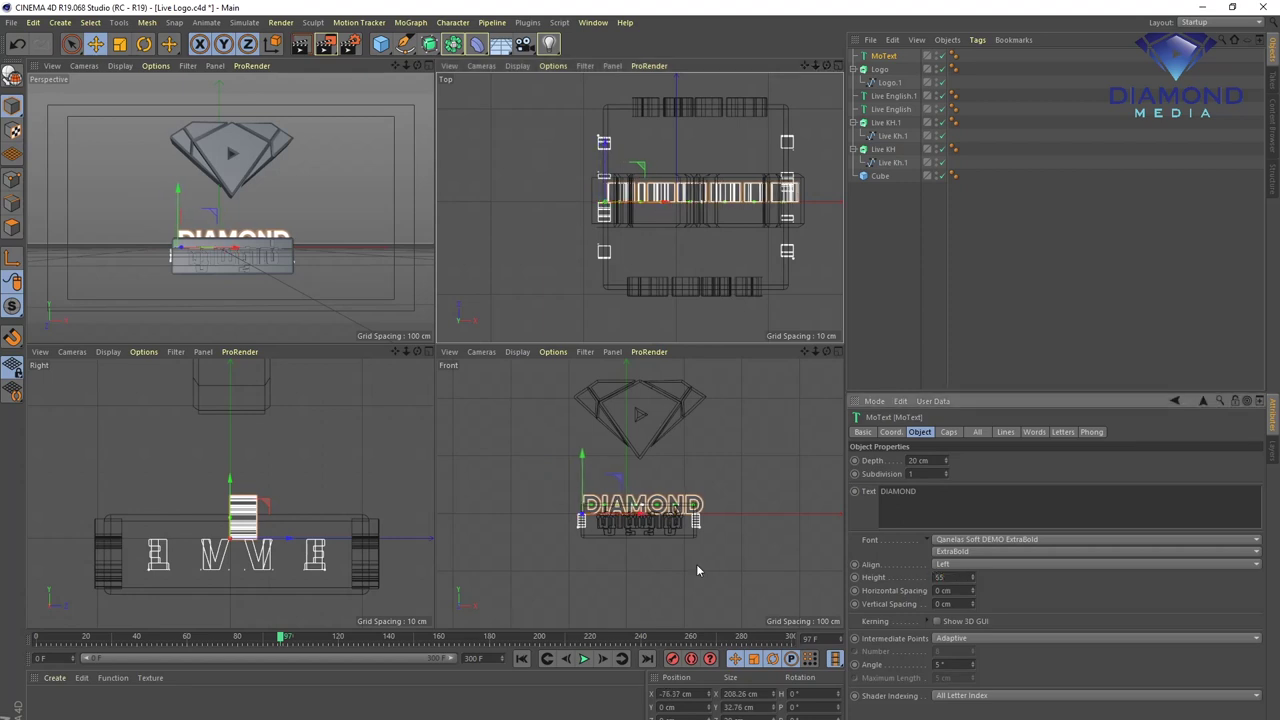
key(Return)
drag(678, 207, 641, 218)
drag(582, 156, 582, 162)
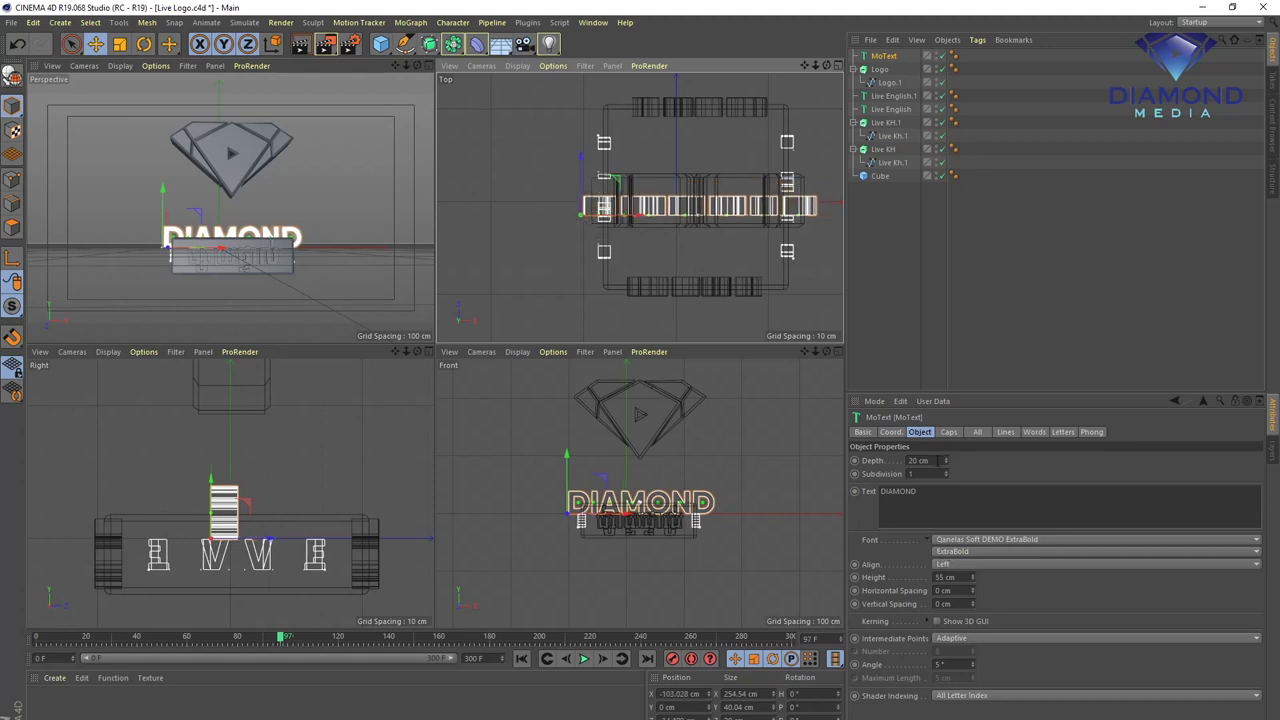
text(50)
key(Return)
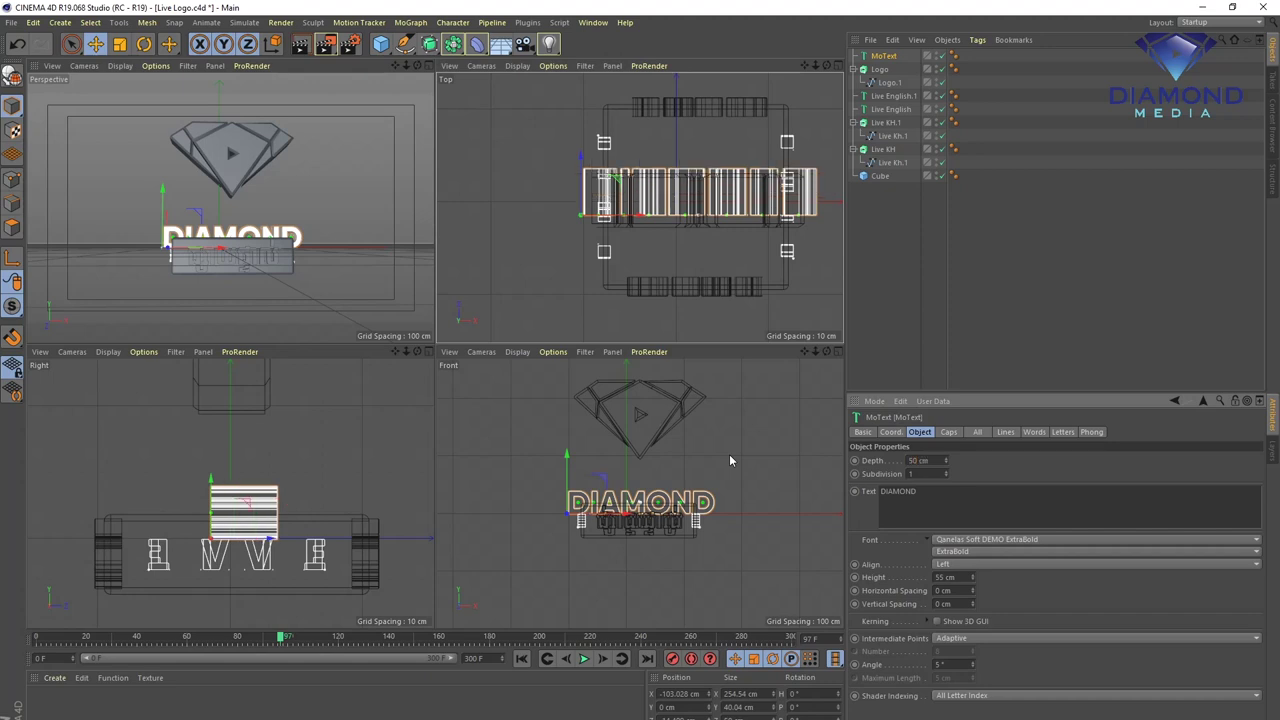
drag(582, 158, 580, 175)
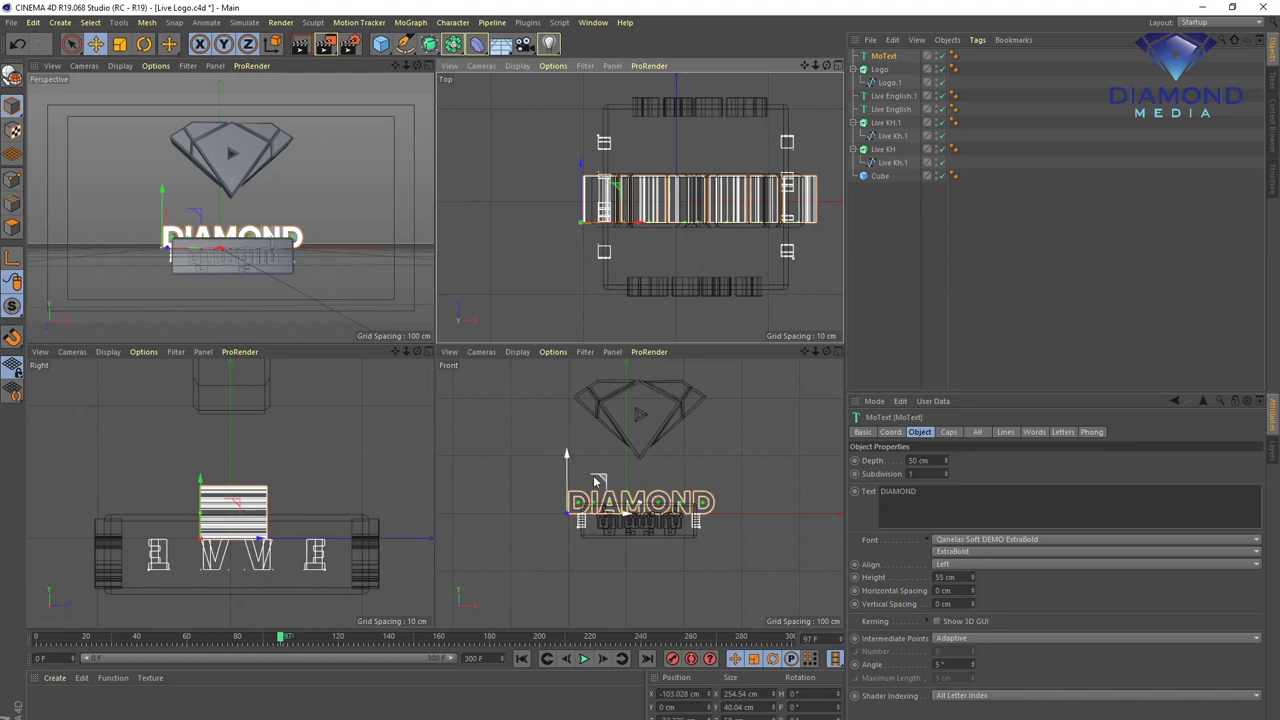
drag(566, 457, 571, 431)
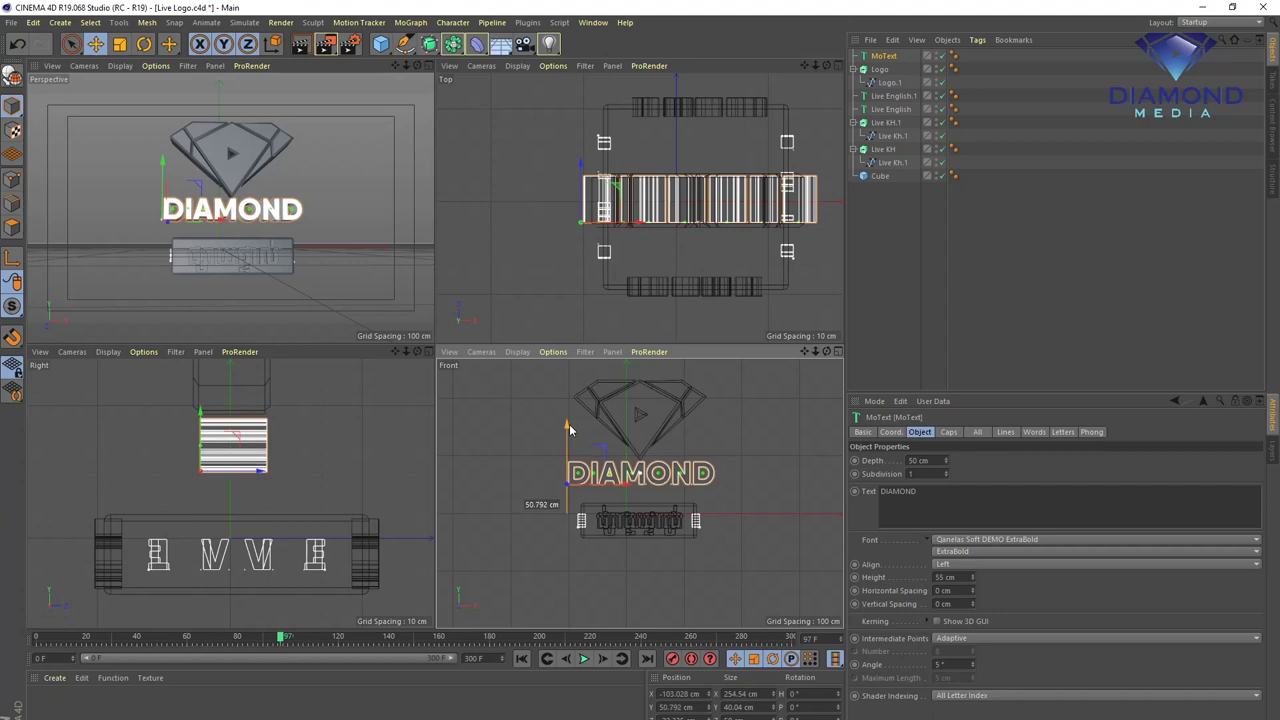
- Raise the diamond logo slightly and rename the MoText object to Diamond
click(880, 69)
drag(624, 408, 624, 401)
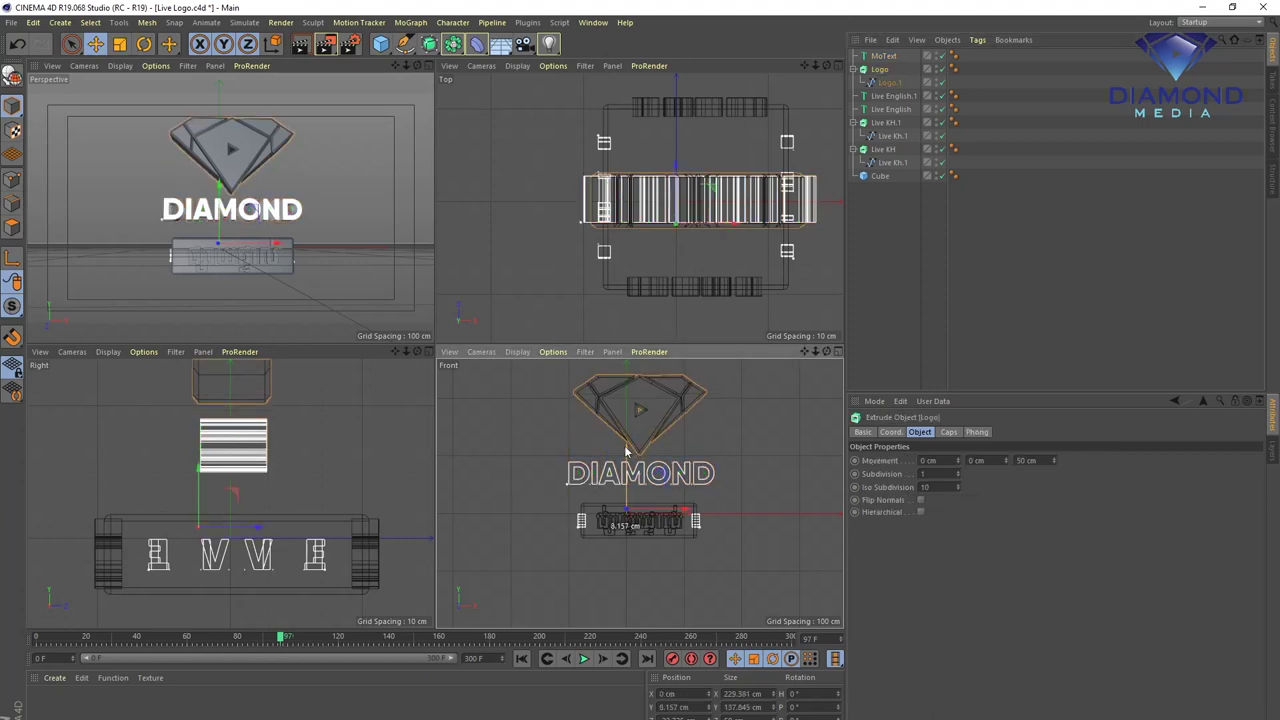
click(884, 56)
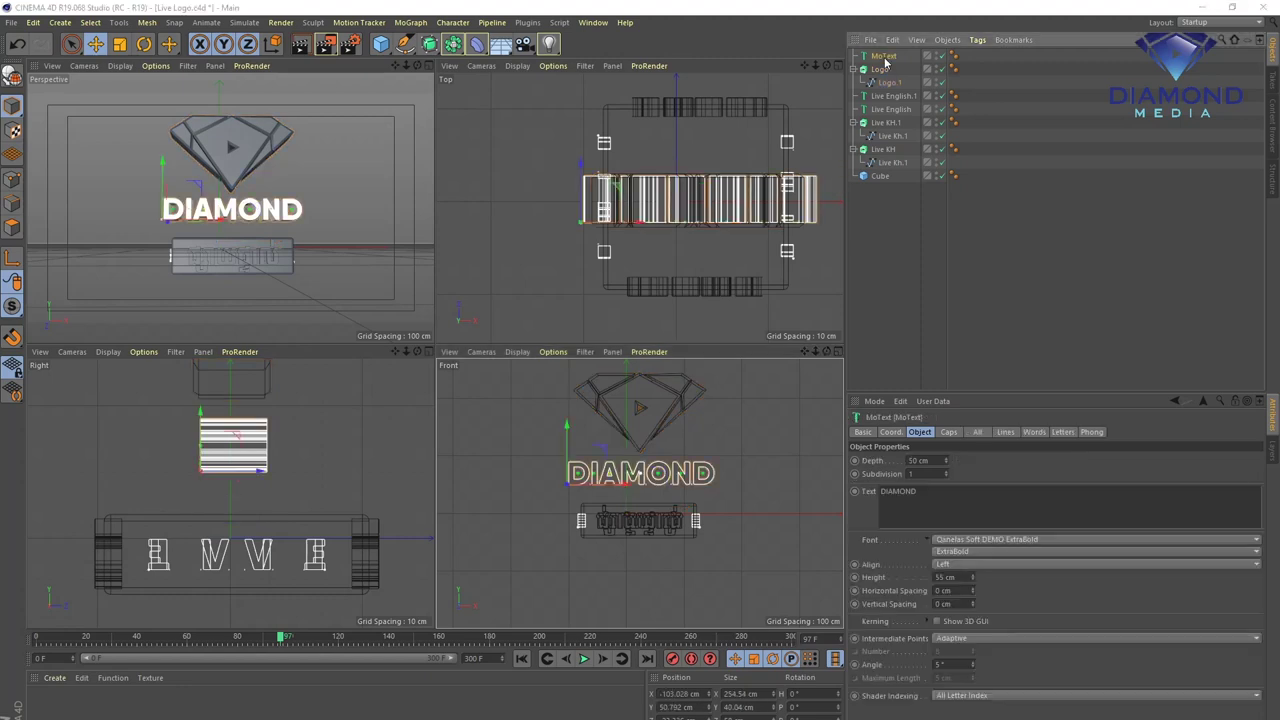
text(di)
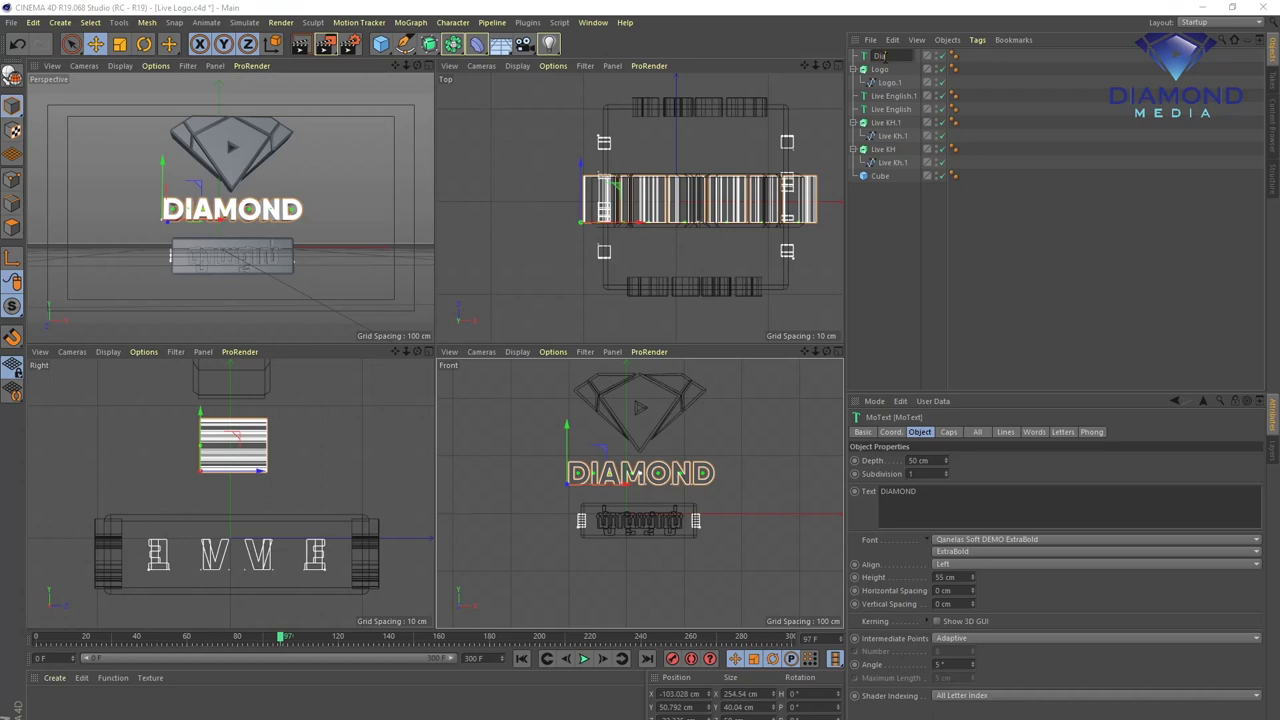
key(Return)
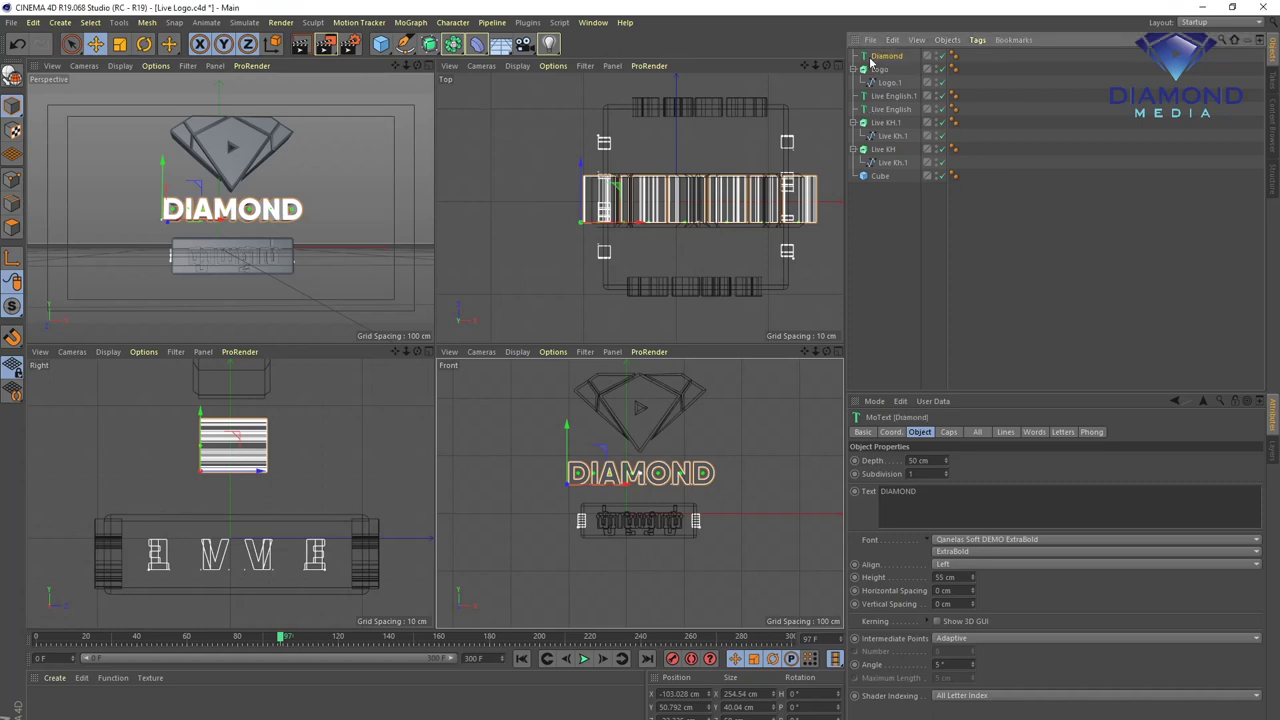
- Set the Diamond text's Start and End caps to Fillet Cap with a 2 cm radius
click(949, 433)
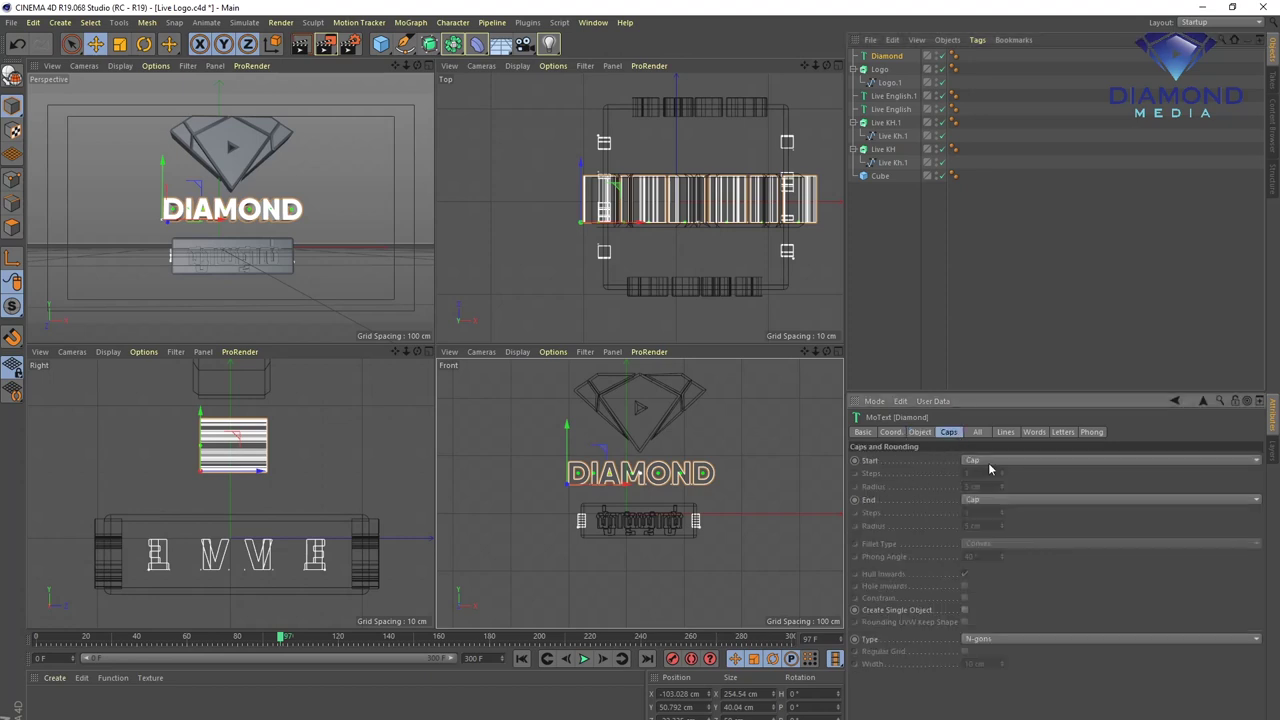
click(990, 460)
click(985, 500)
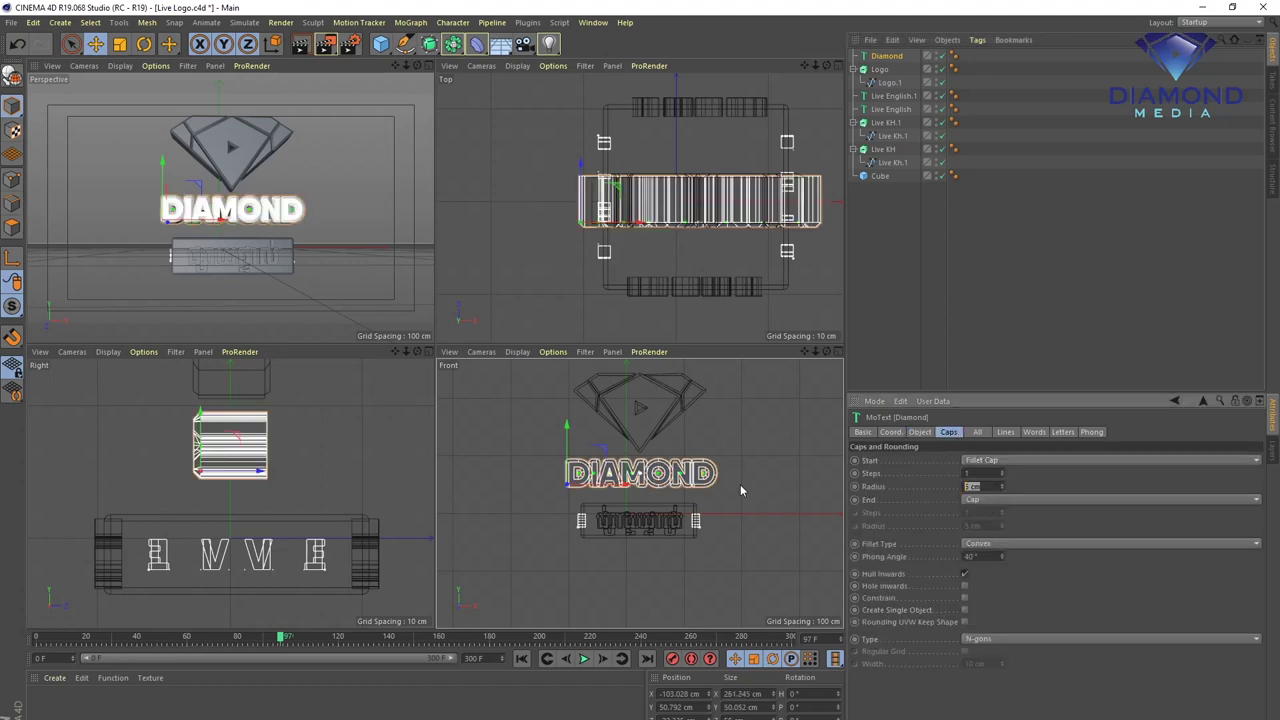
text(2)
key(Return)
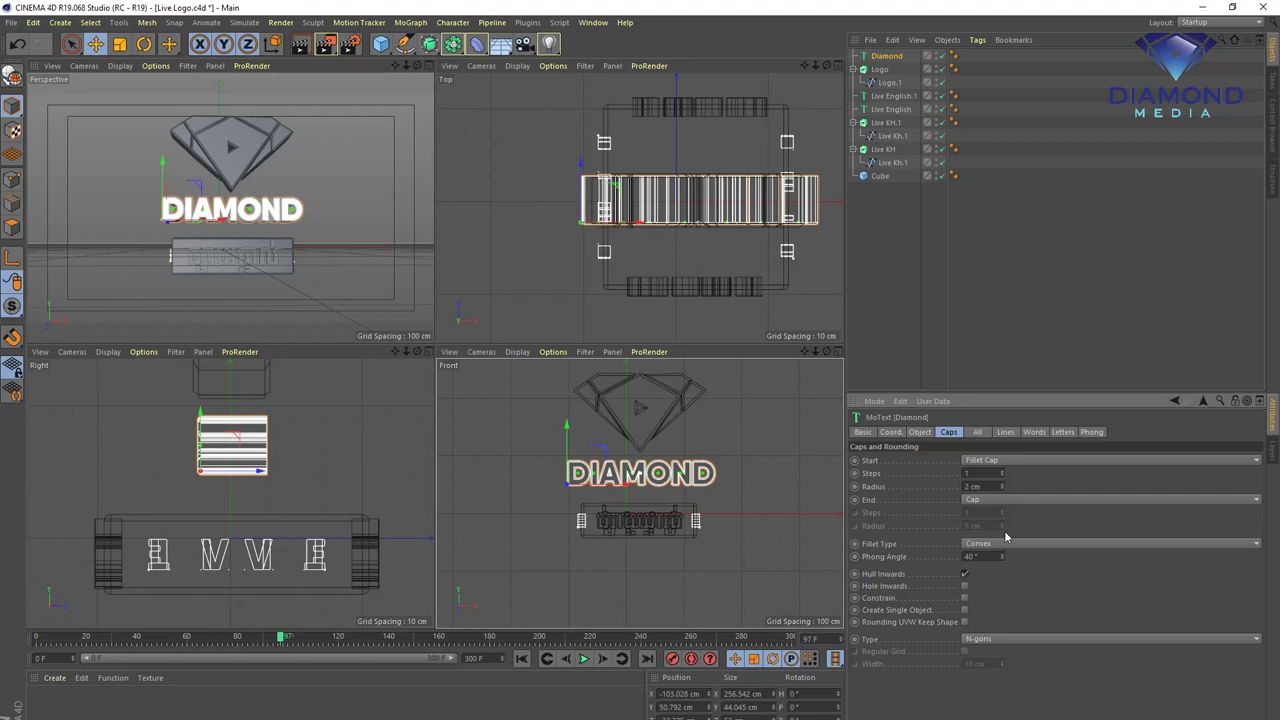
click(997, 502)
click(983, 543)
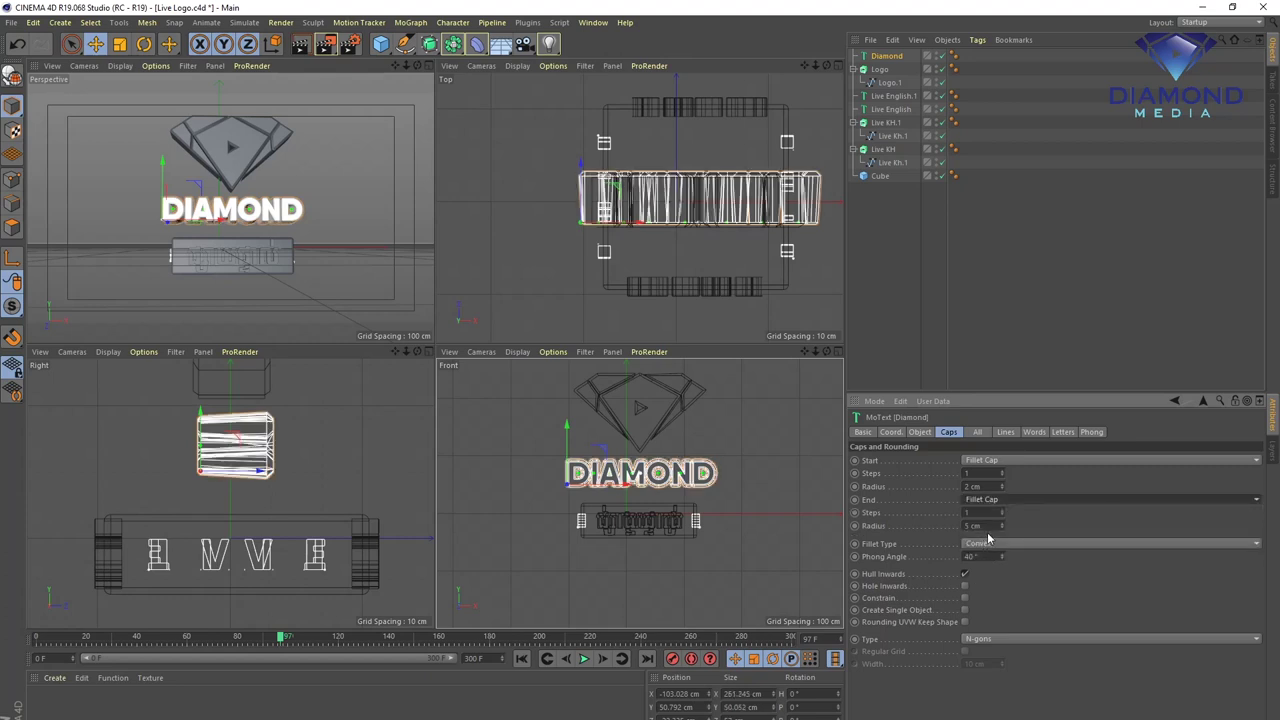
click(975, 525)
text(2)
key(Return)
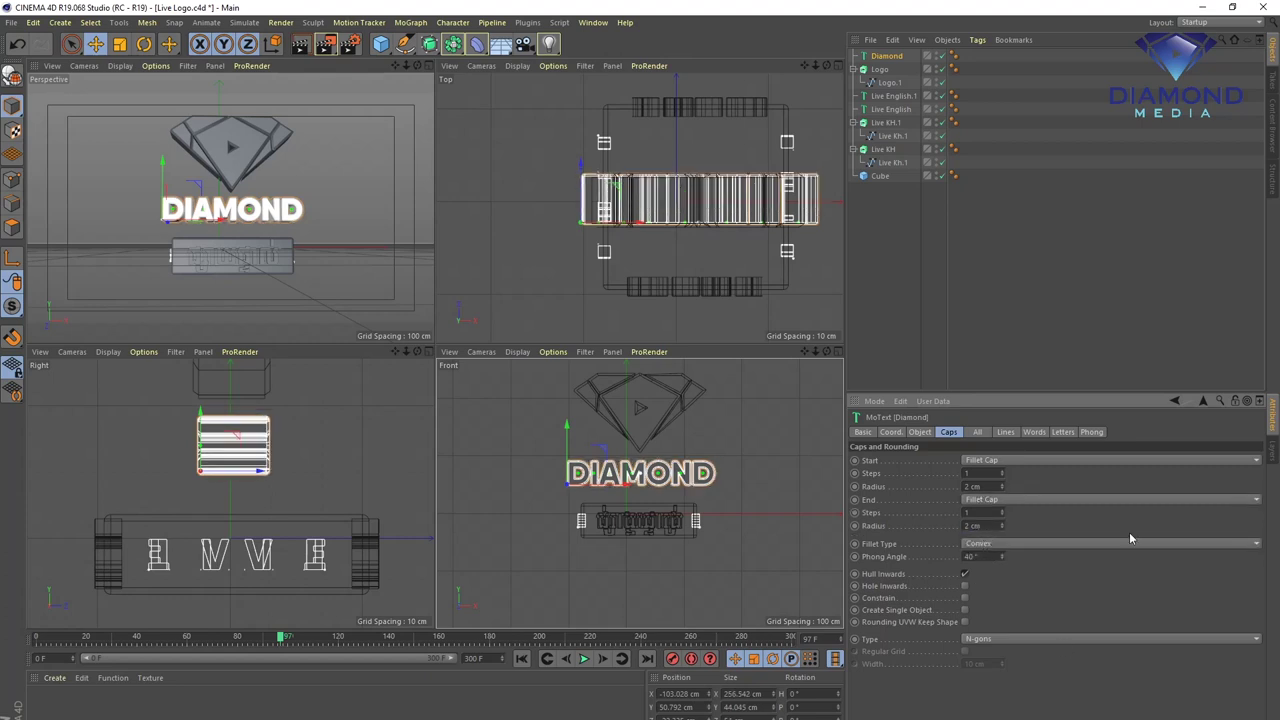
- Duplicate the Diamond text, rename the copy Media, and change its text to MEDIA
click(889, 58)
key(ctrl+c)
key(ctrl+v)
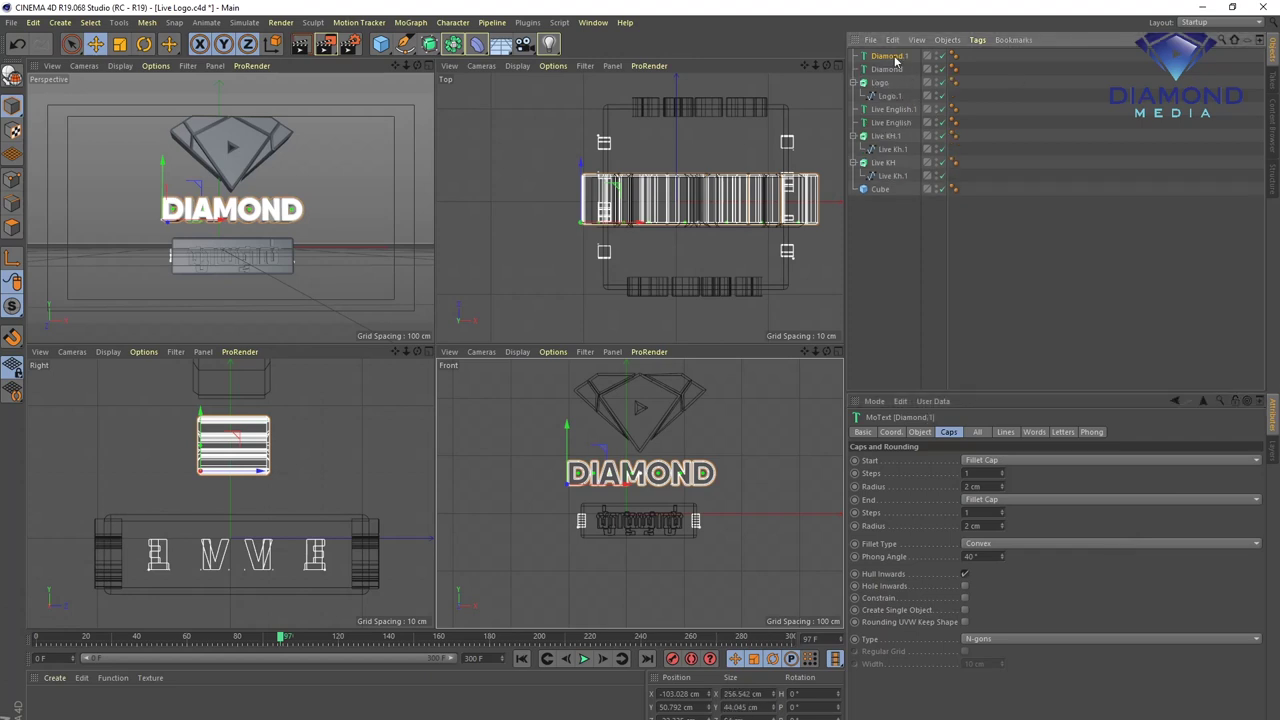
double_click(889, 56)
text(Media)
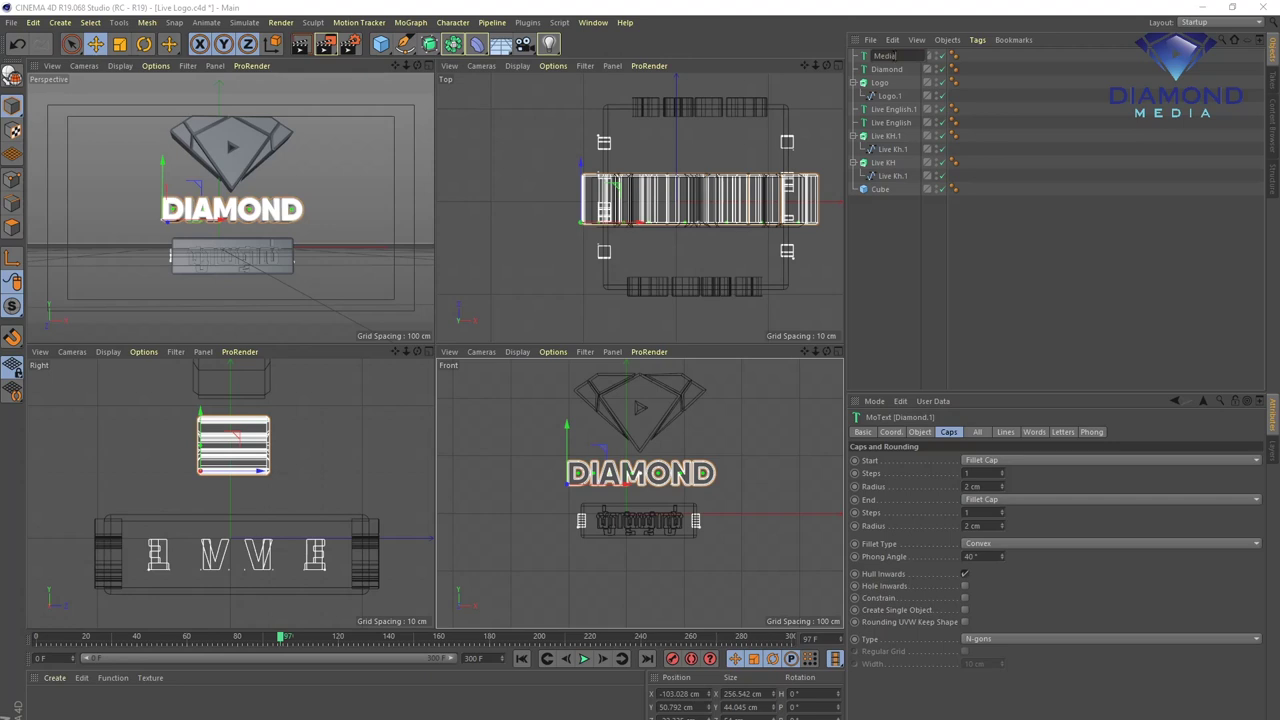
key(Return)
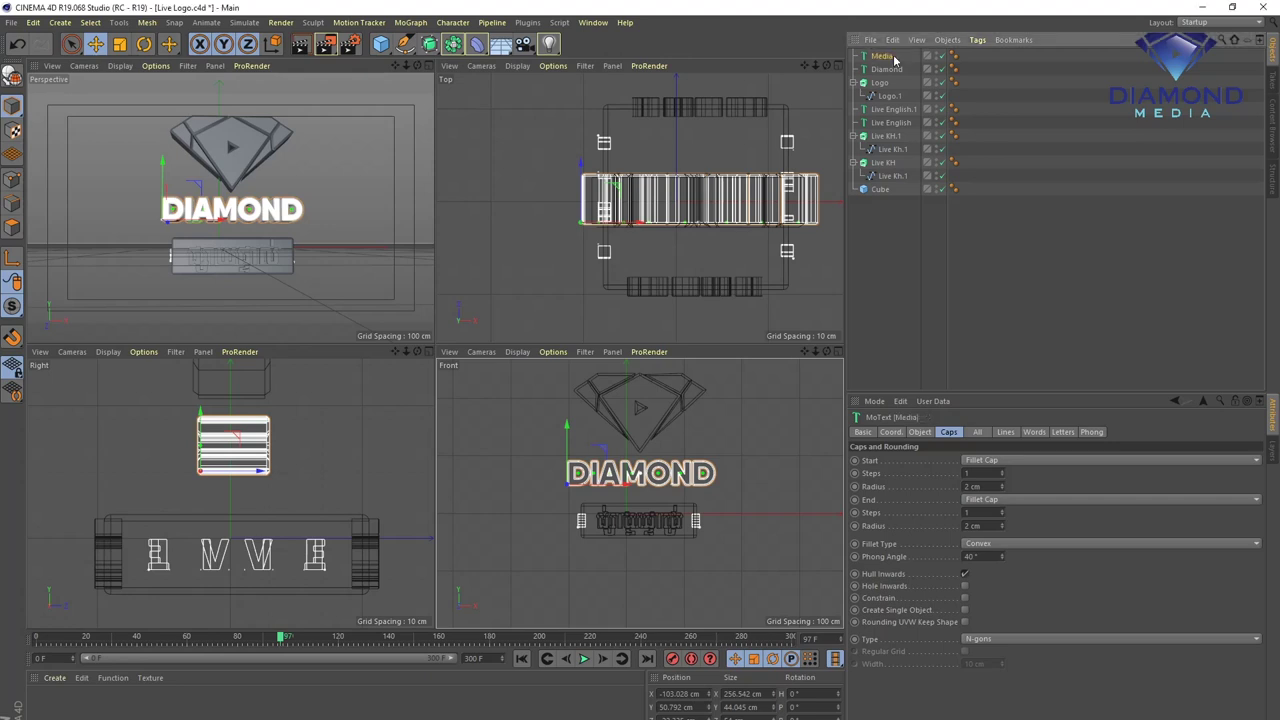
click(922, 431)
double_click(929, 492)
text(me)
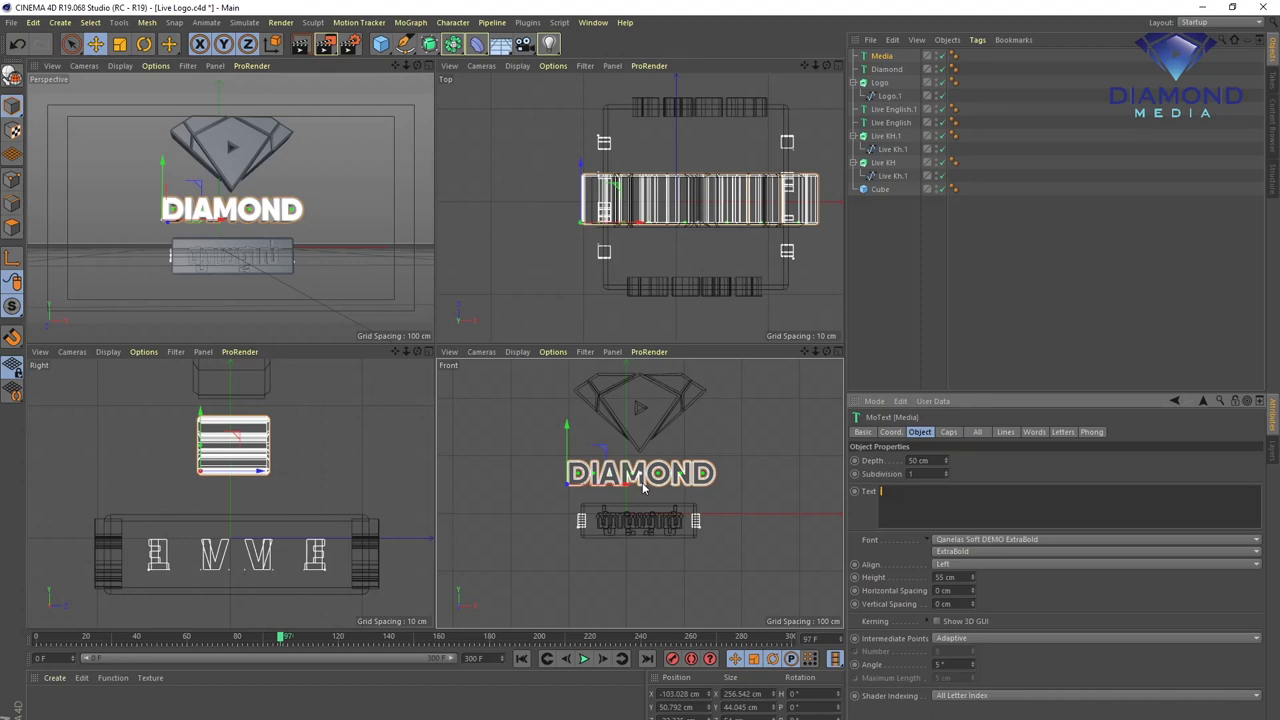
text(m)
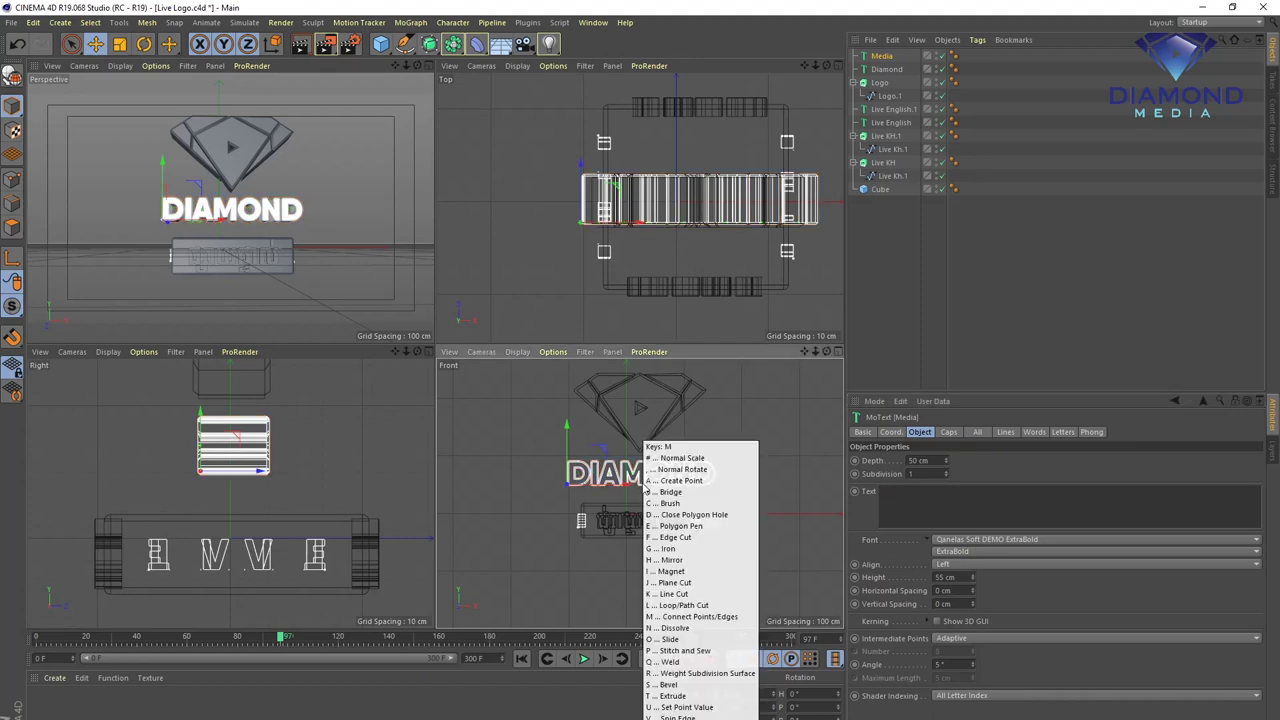
click(903, 502)
text(MED)
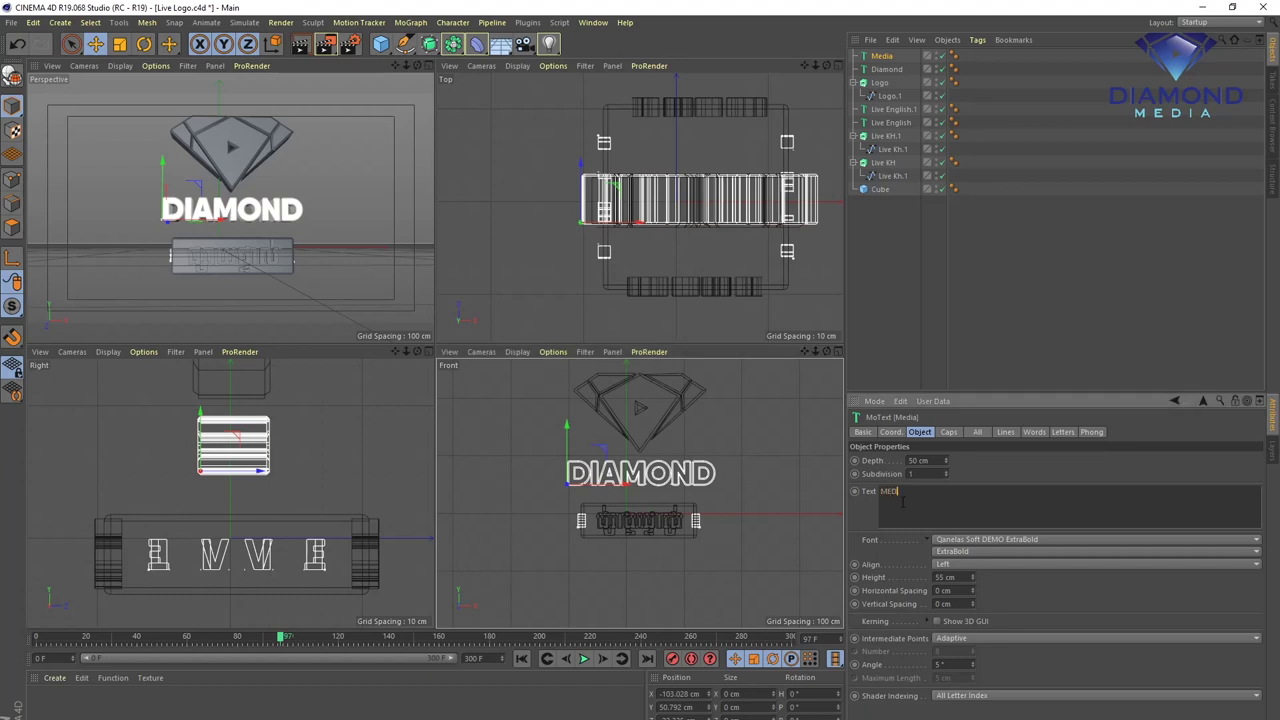
text(IA)
click(1106, 296)
click(878, 56)
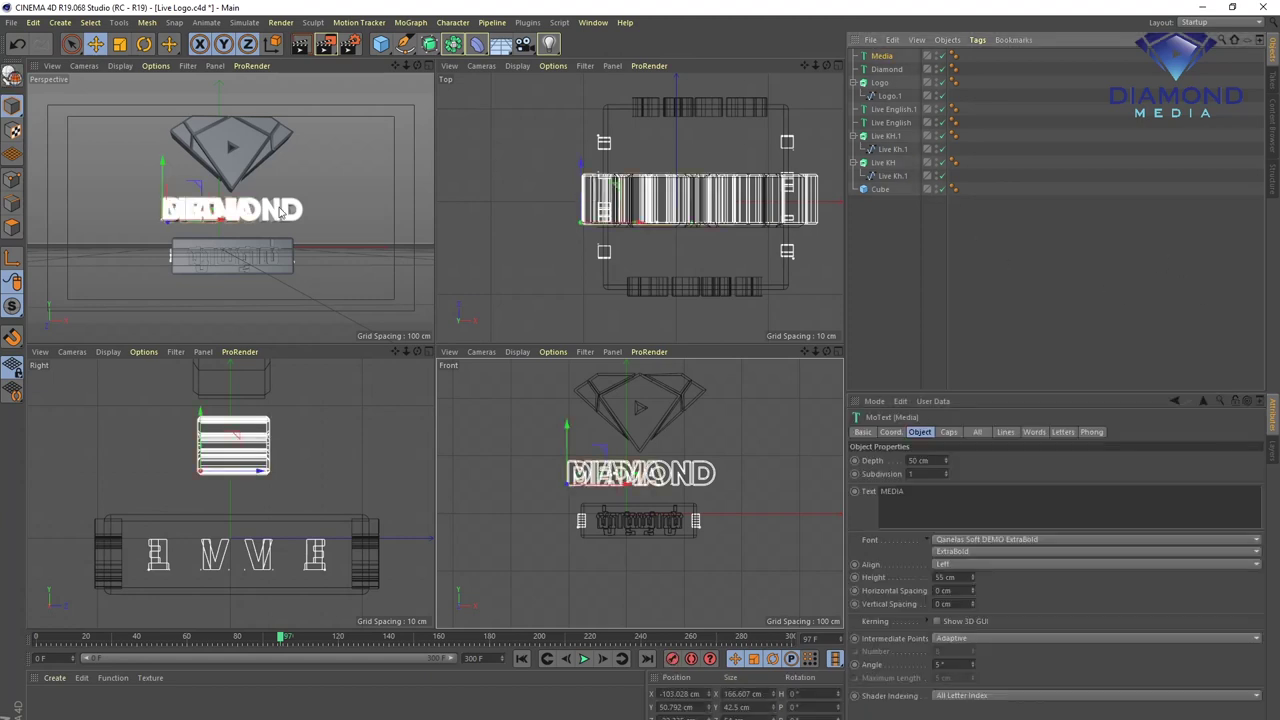
- Shrink the MEDIA letters, set spacing to 28 cm, and centre it just below DIAMOND
drag(154, 163, 164, 179)
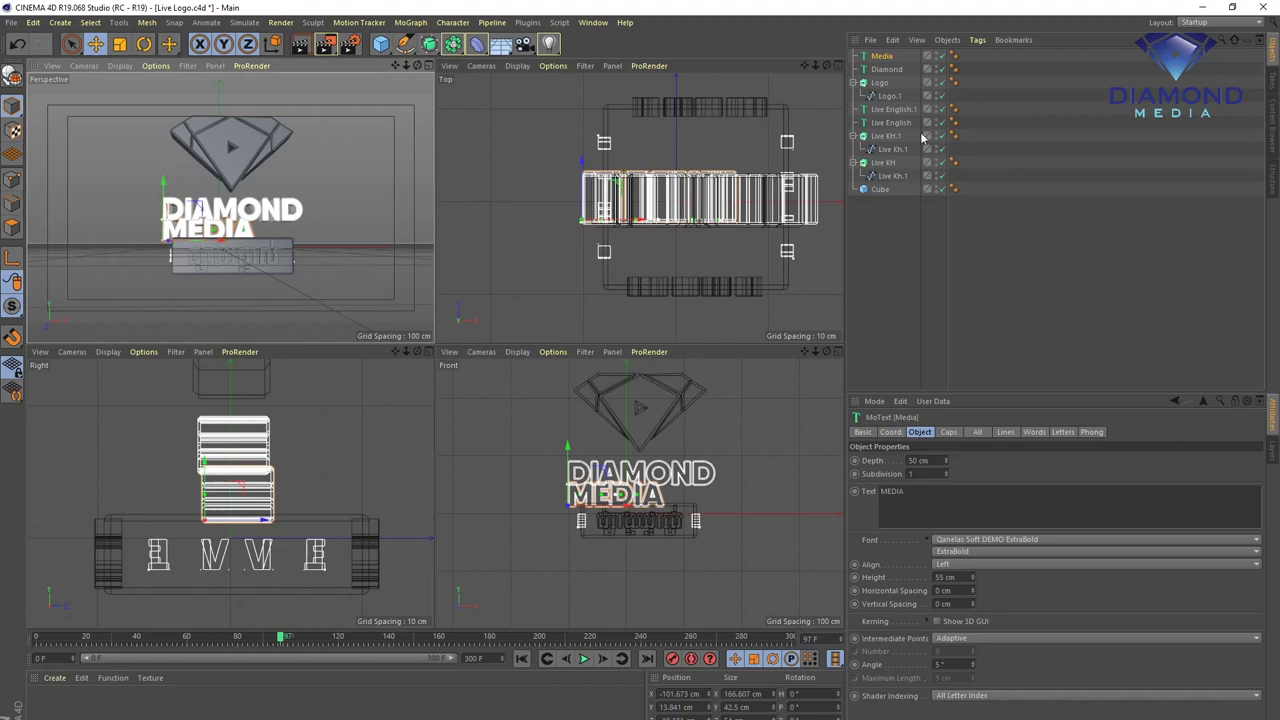
drag(972, 580, 972, 640)
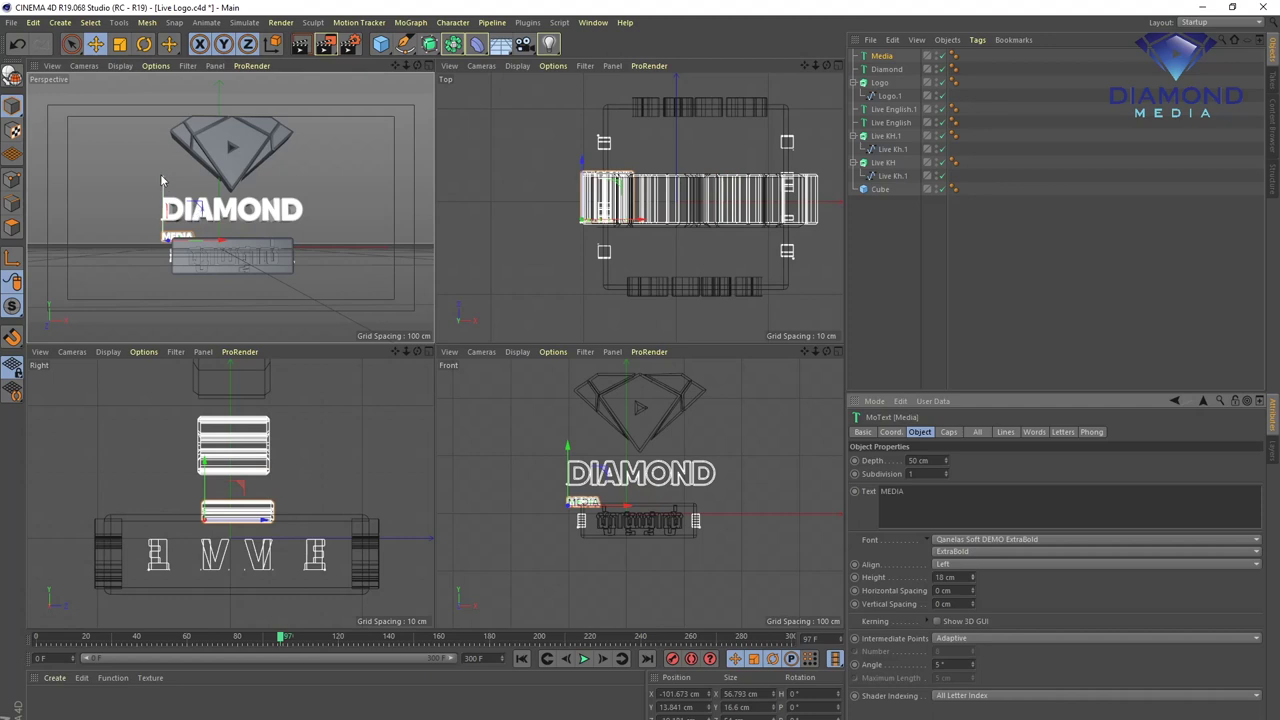
drag(165, 190, 165, 180)
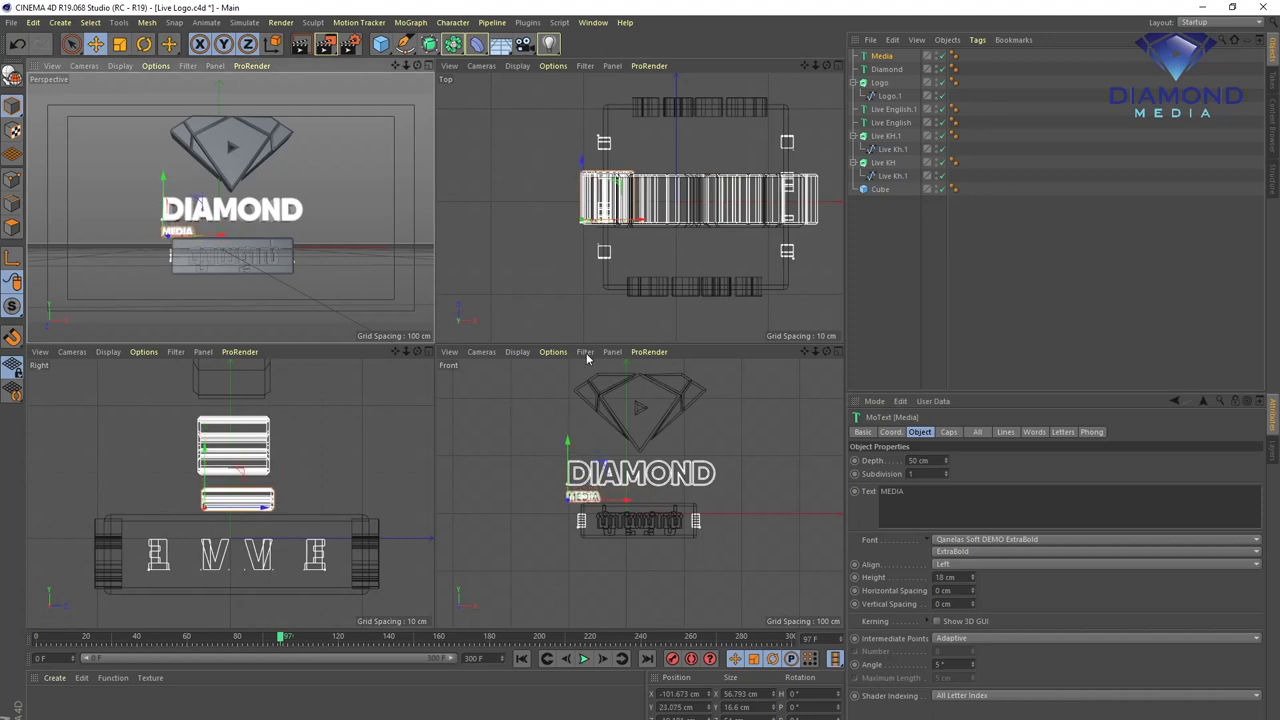
drag(972, 591, 972, 560)
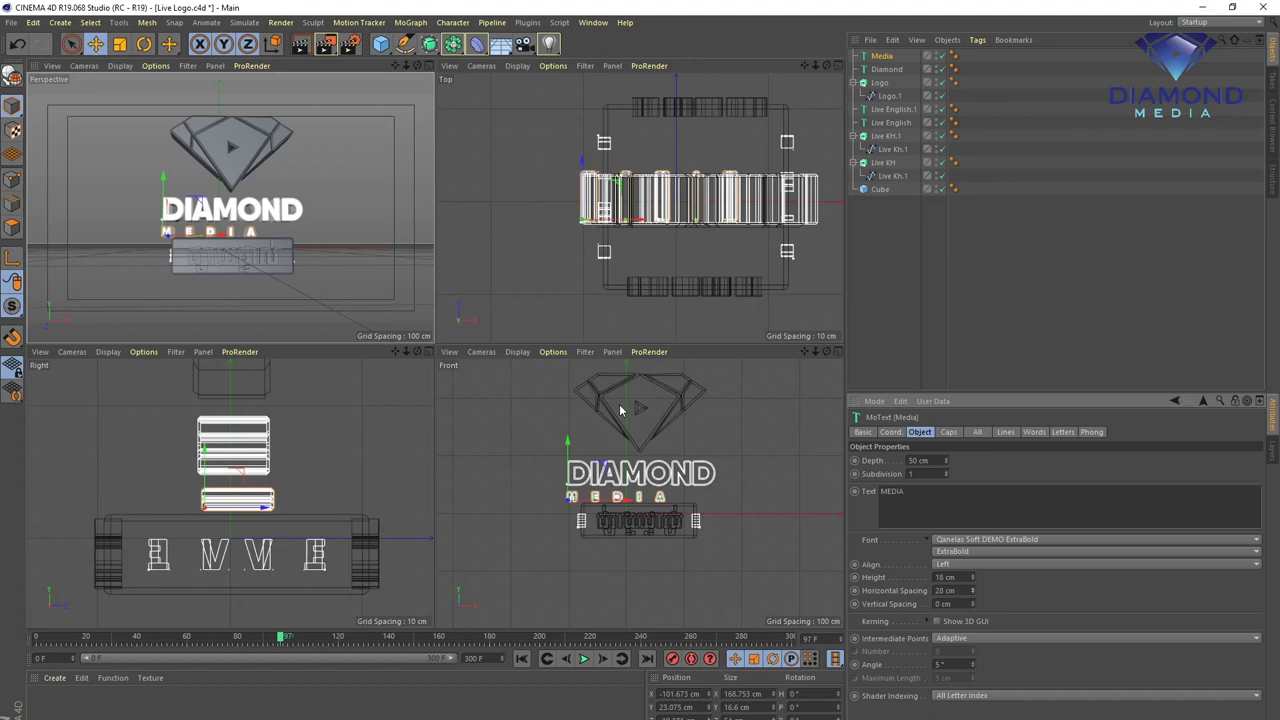
drag(626, 509, 653, 507)
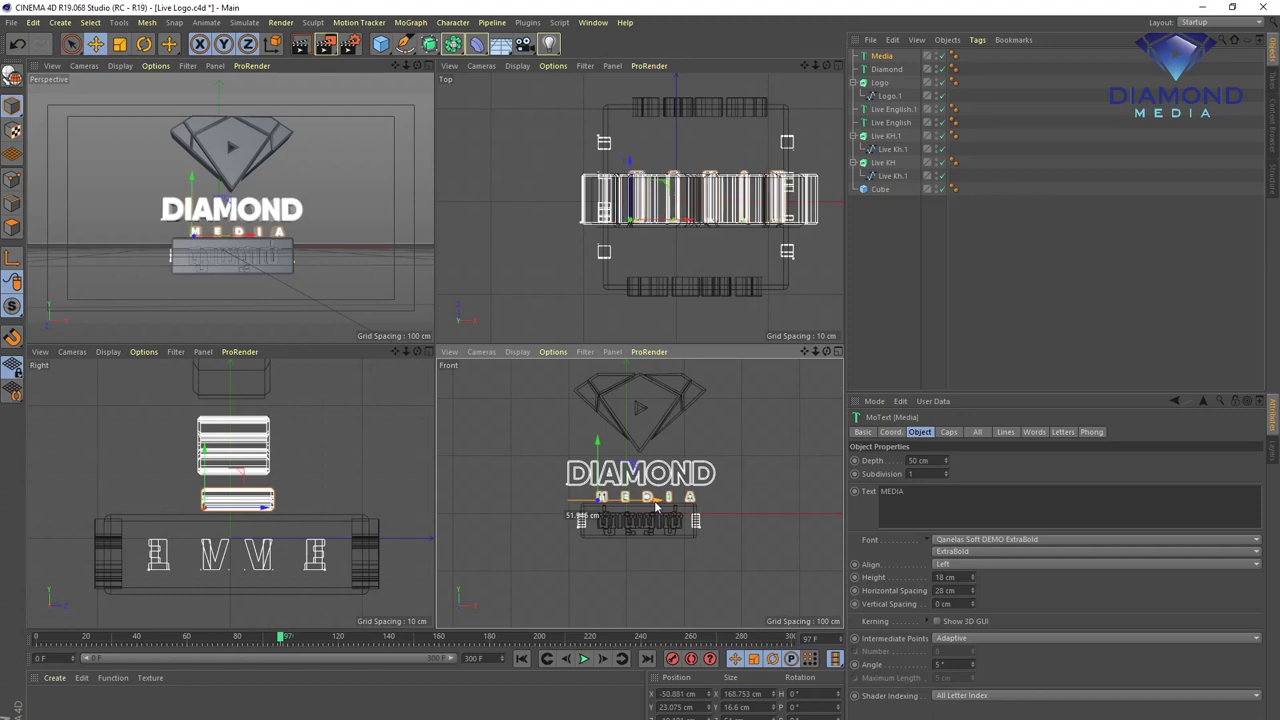
drag(653, 507, 650, 507)
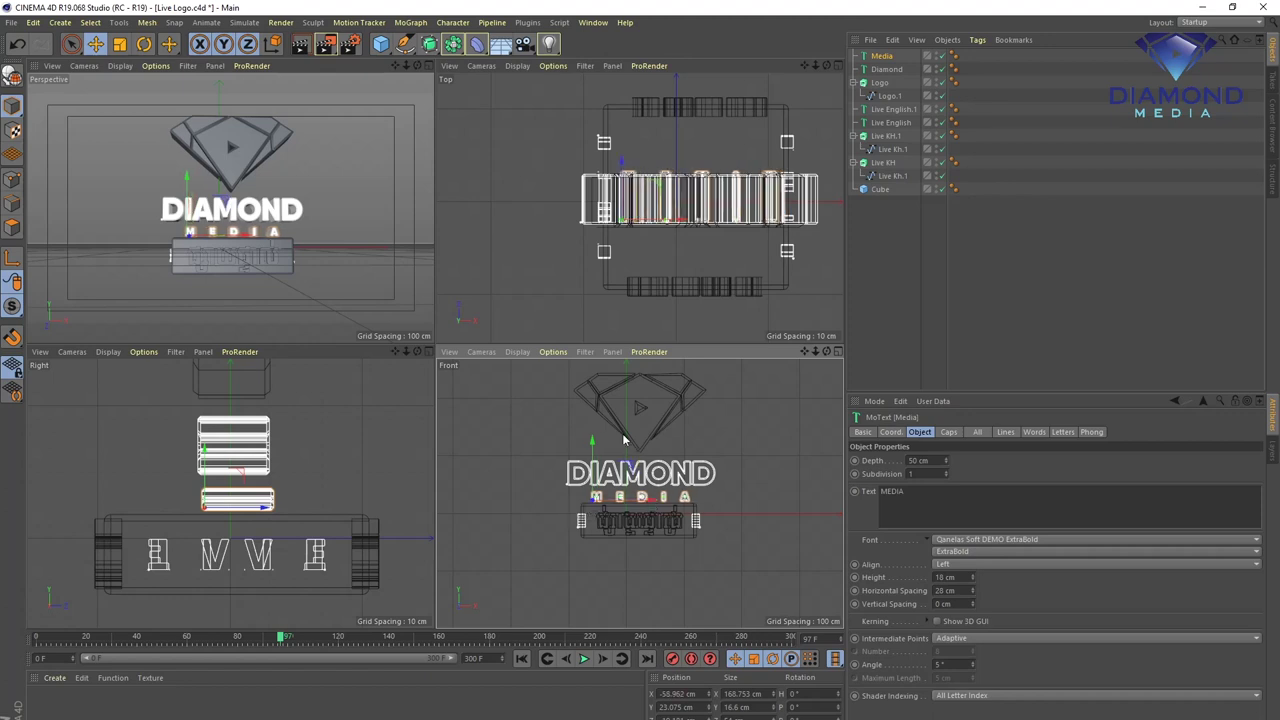
drag(594, 446, 597, 448)
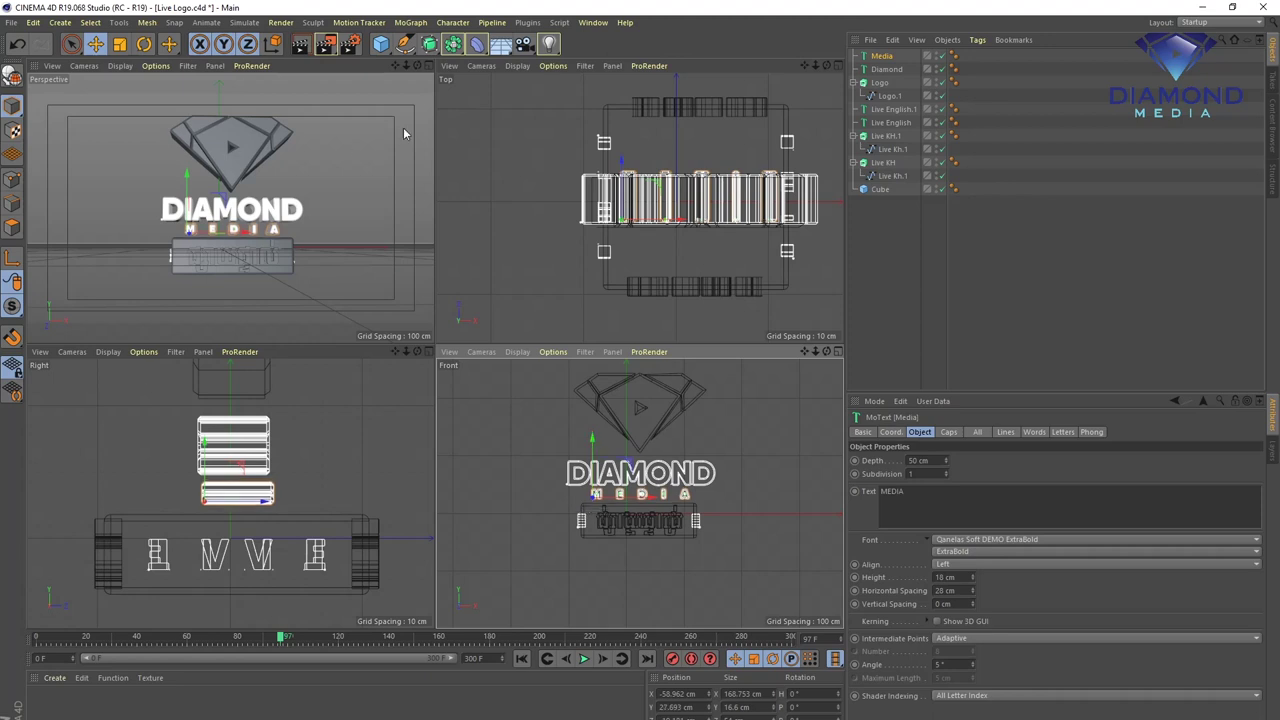
click(427, 66)
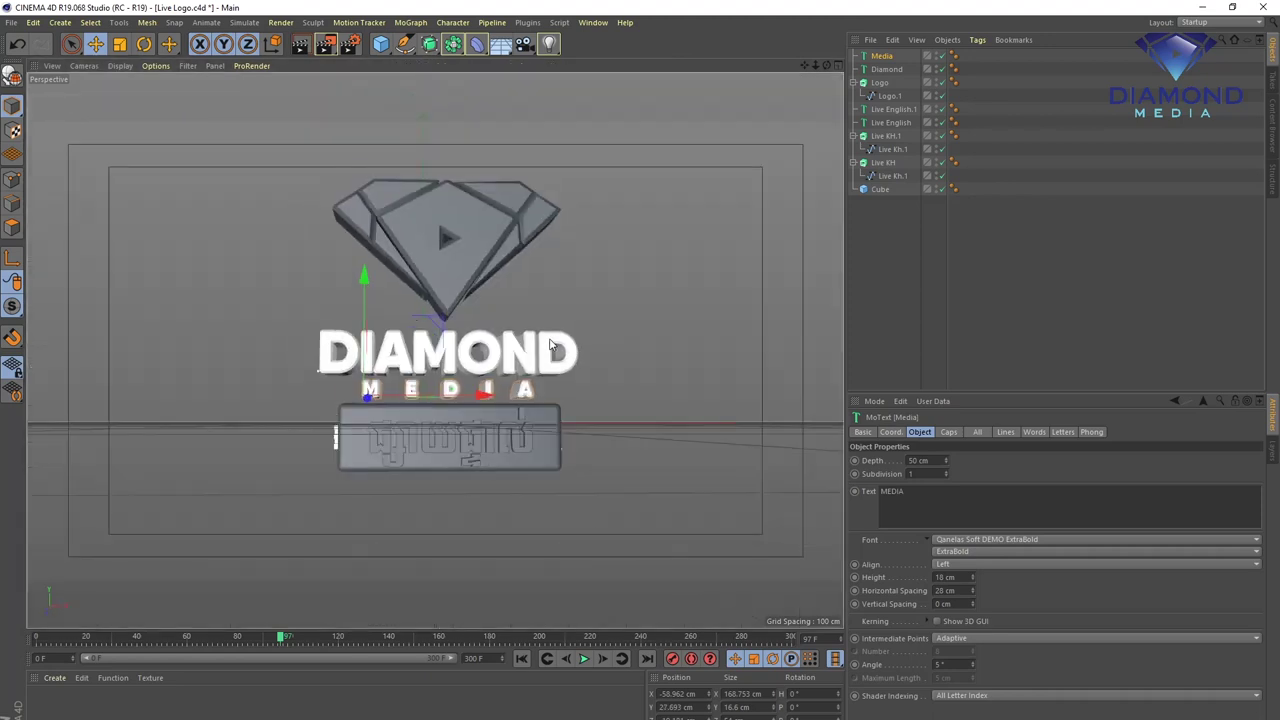
- Orbit the Perspective view to check the logo's depth from above, then bring up the Content Browser
mouse_move(500, 328)
alt+mouse_down()
mouse_move(117, 382)
mouse_move(151, 347)
mouse_move(100, 342)
mouse_move(190, 366)
mouse_move(409, 358)
mouse_move(754, 306)
mouse_move(763, 340)
mouse_move(418, 277)
mouse_move(618, 392)
mouse_move(518, 387)
mouse_move(541, 386)
alt+mouse_up()
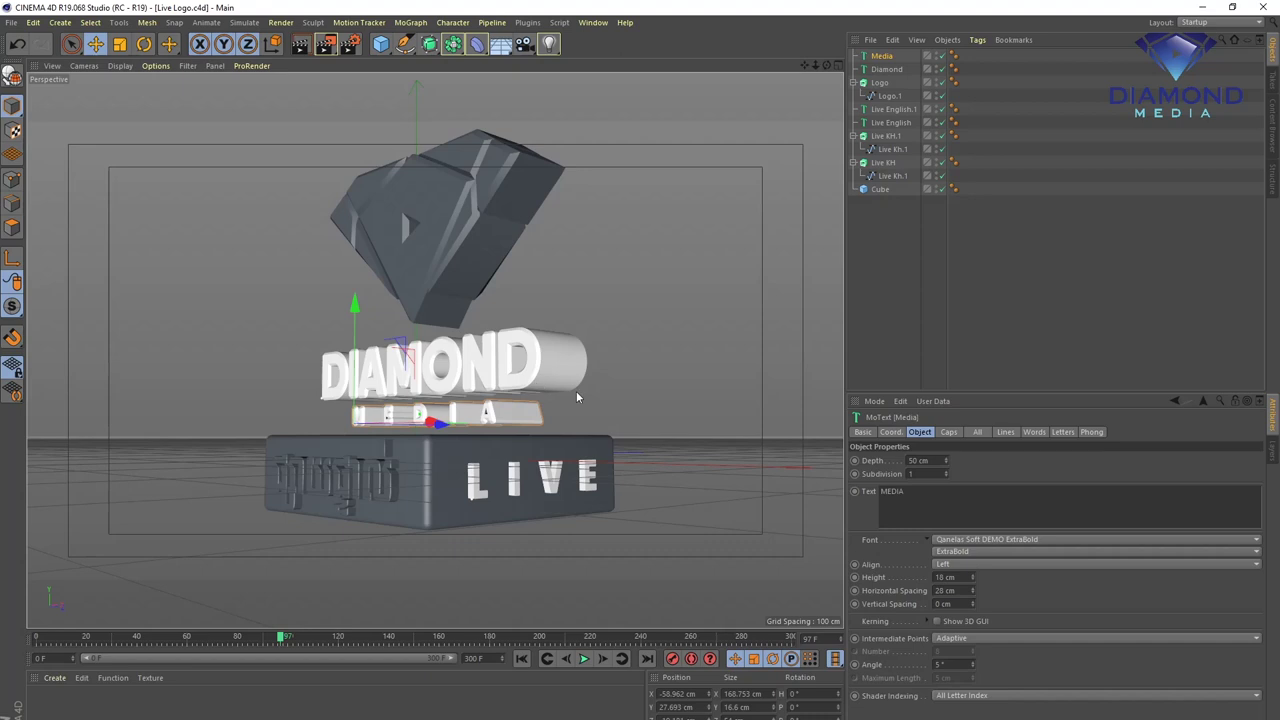
alt+drag(598, 267, 568, 284)
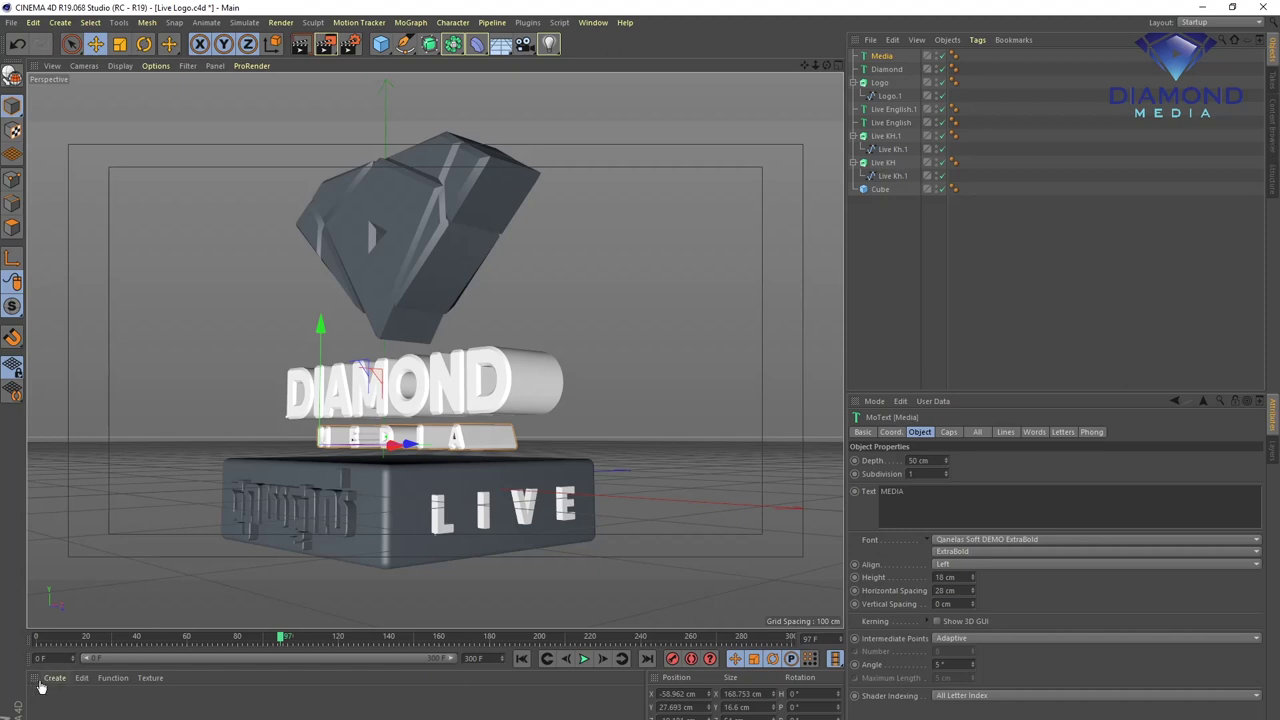
click(1272, 128)
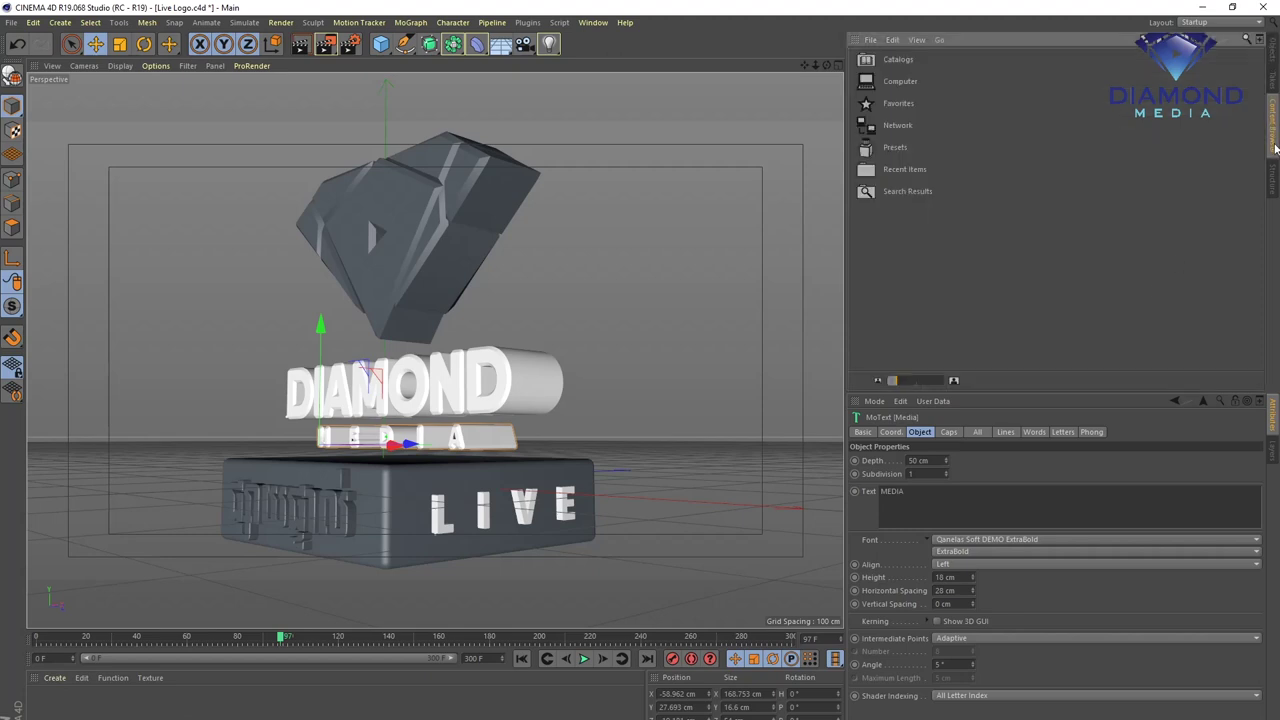
- Search presets for 'gold' and load three gold materials, including Gold Dented Procedural, into the scene
click(1246, 39)
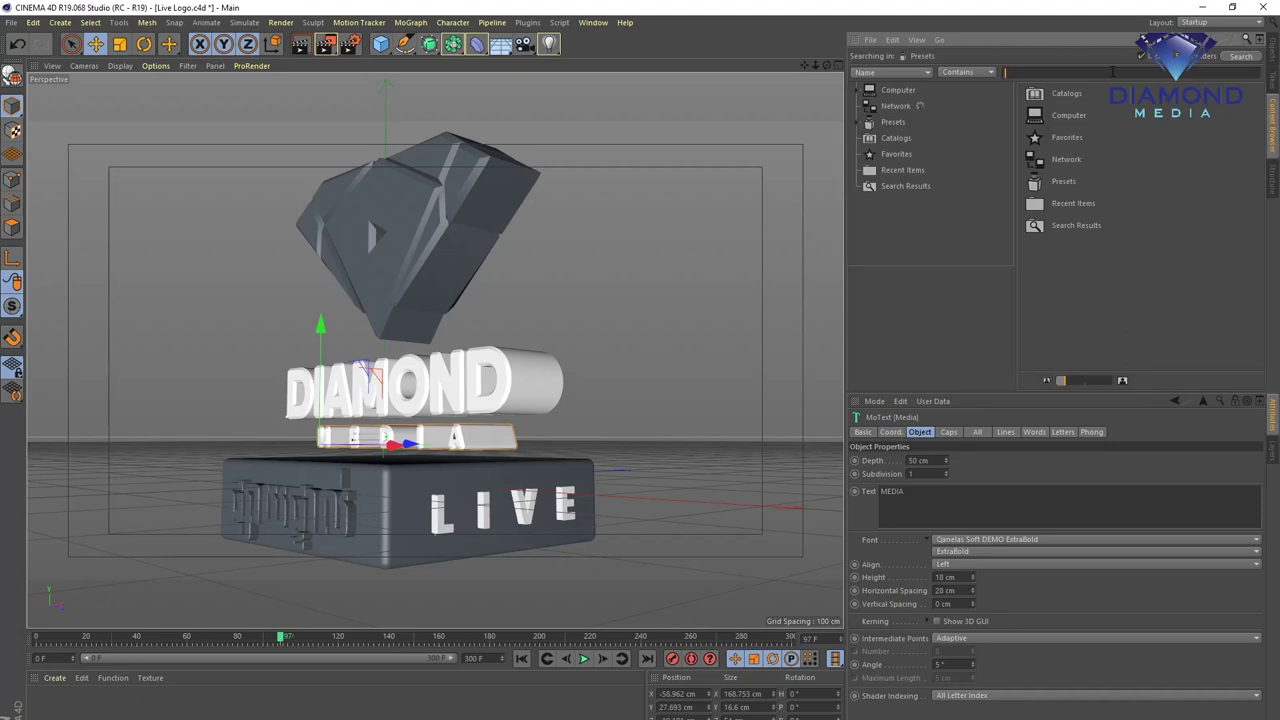
text(go)
text(ld)
key(Return)
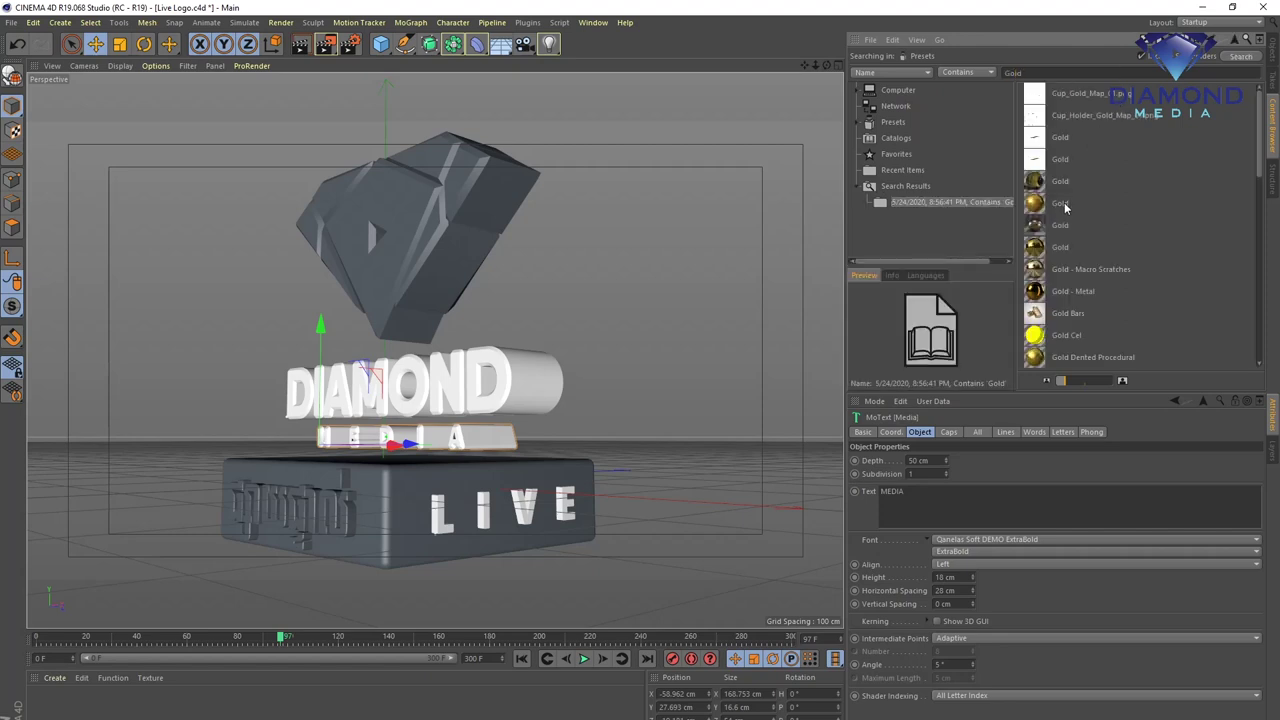
click(1062, 204)
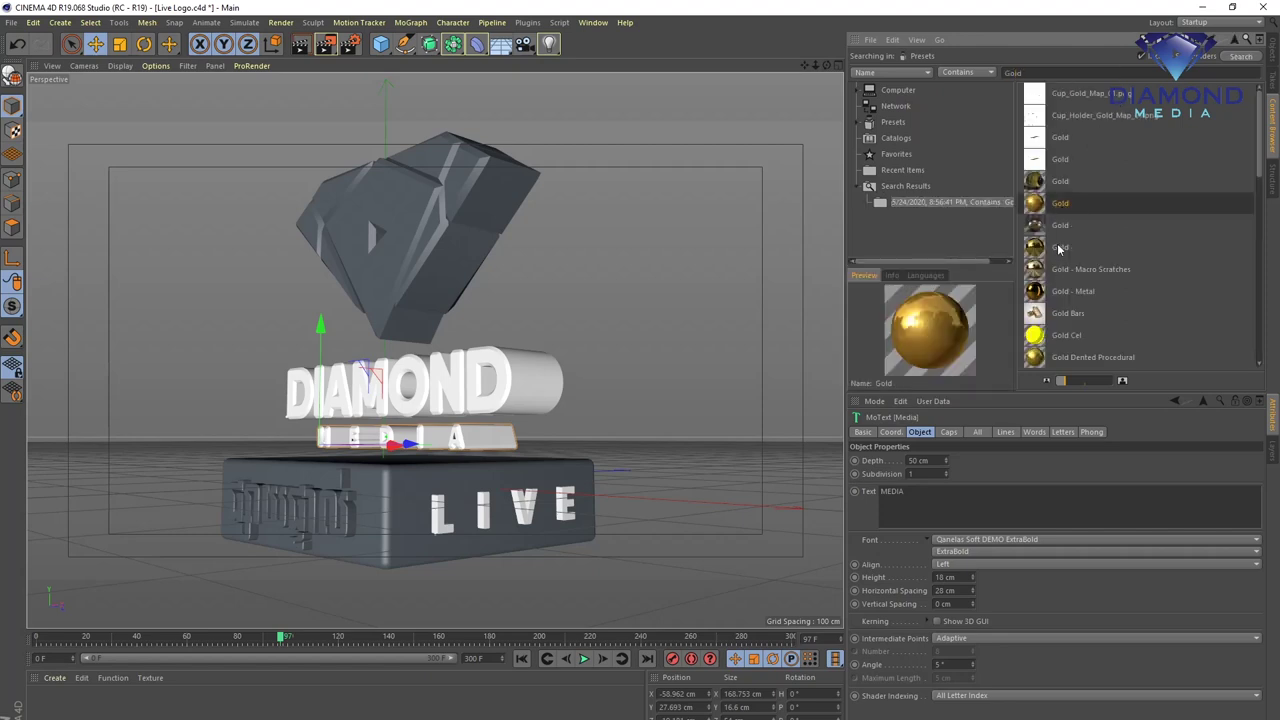
ctrl+click(1060, 247)
scroll(1060, 249, down, 4)
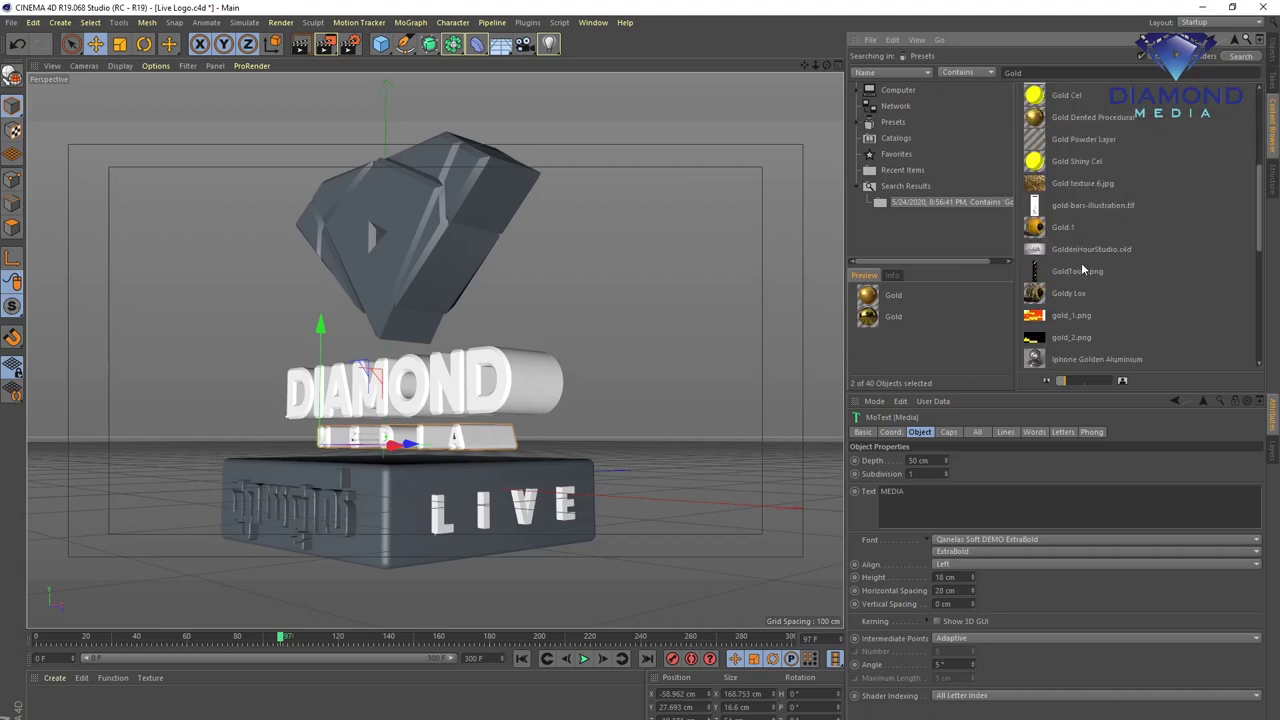
ctrl+click(1057, 121)
scroll(1062, 160, down, 5)
scroll(1065, 181, up, 1)
scroll(1065, 183, up, 1)
scroll(1066, 186, up, 1)
scroll(1065, 188, up, 2)
drag(1062, 203, 470, 697)
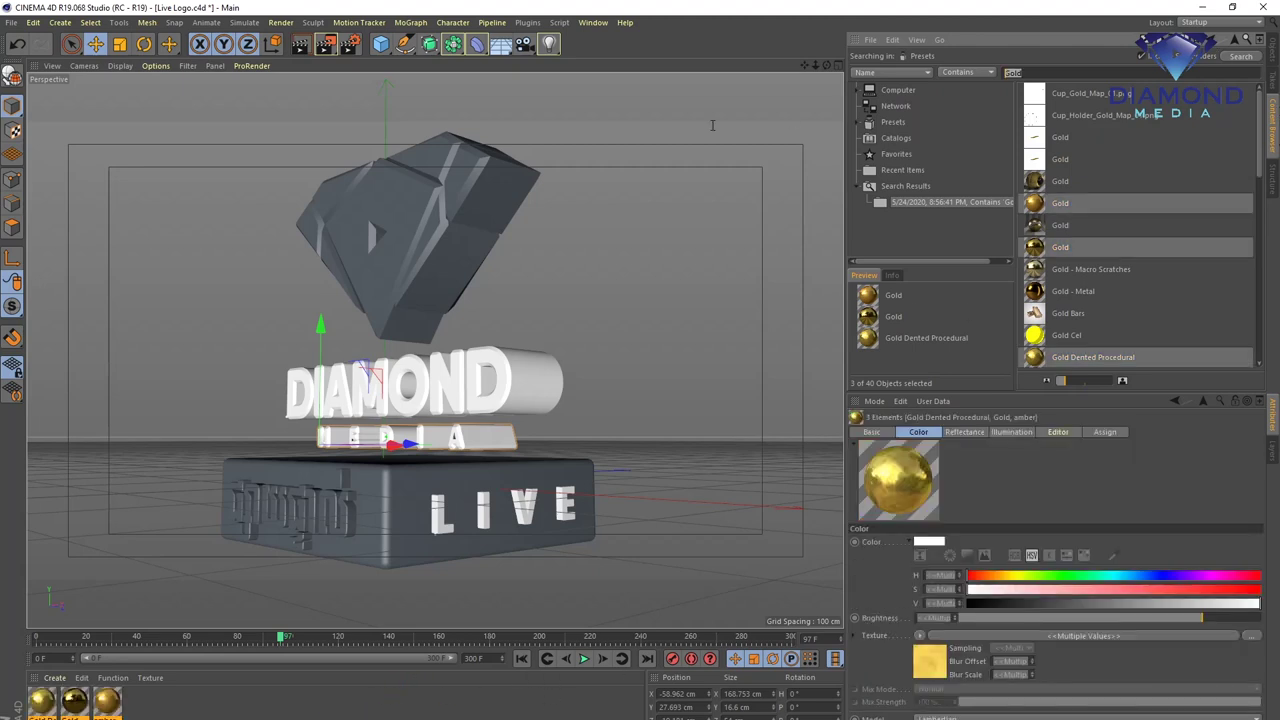
- Search presets for 'Silver' and select Car Paint - Silver - Flakes, Metal - Silver - High Reflection and three Shiny Silver materials
text(Silver)
key(Return)
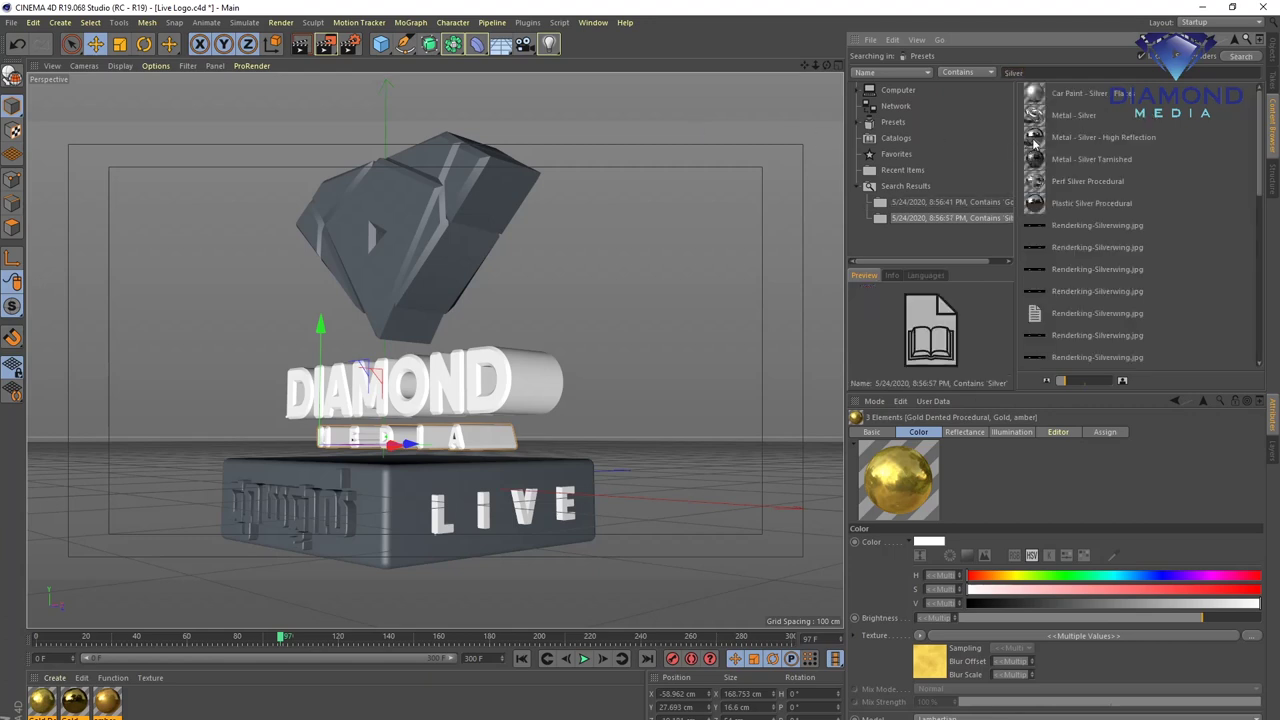
click(1060, 96)
ctrl+click(1070, 140)
scroll(1077, 194, down, 3)
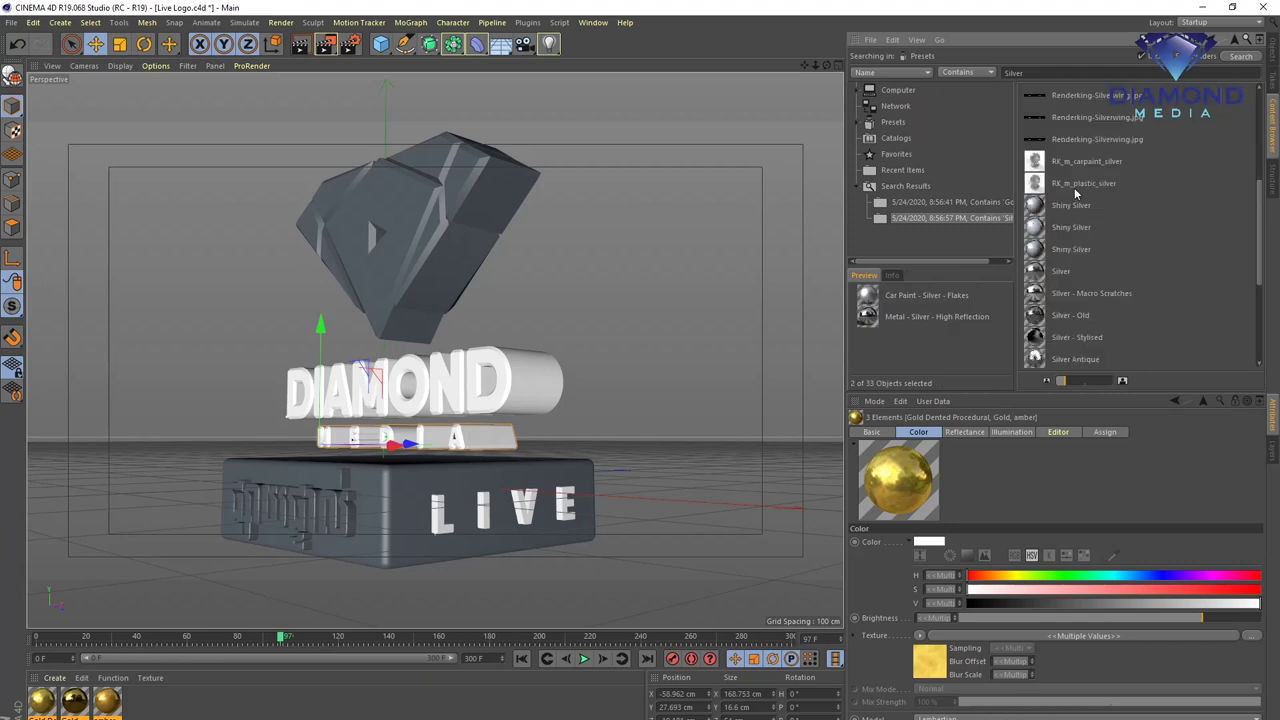
ctrl+click(1070, 205)
ctrl+click(1070, 227)
ctrl+click(1068, 249)
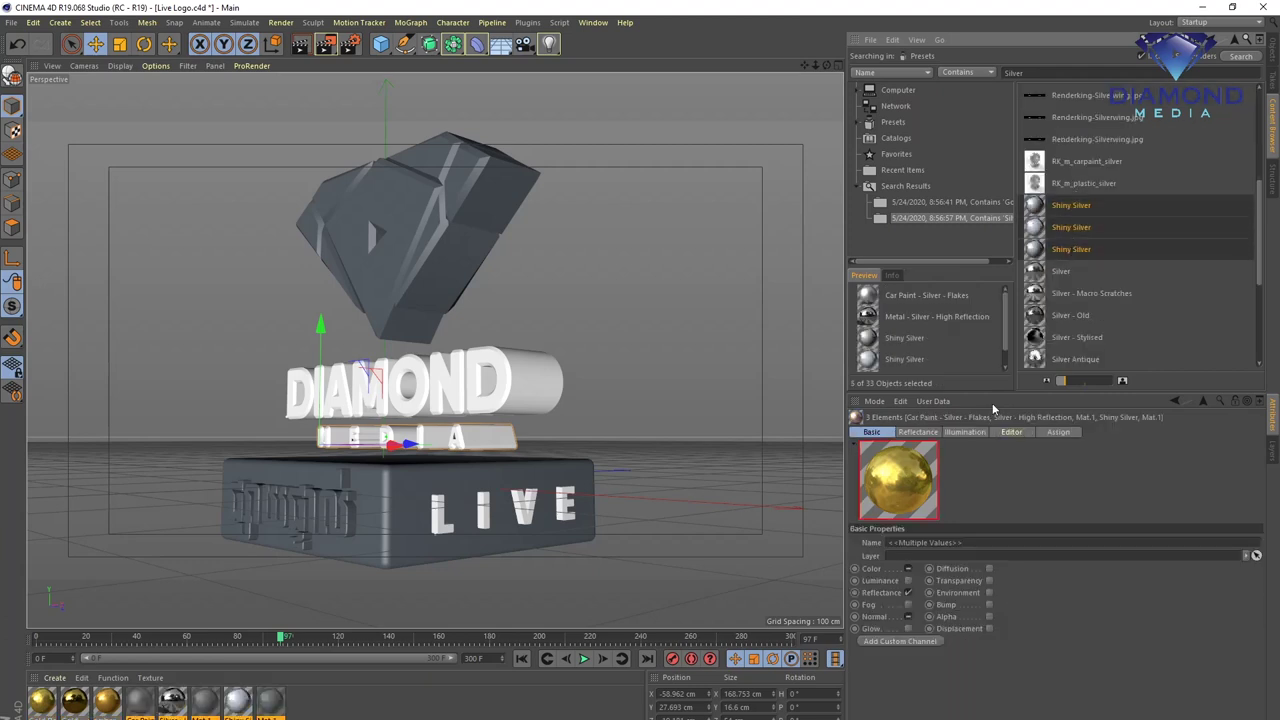
scroll(1100, 250, down, 3)
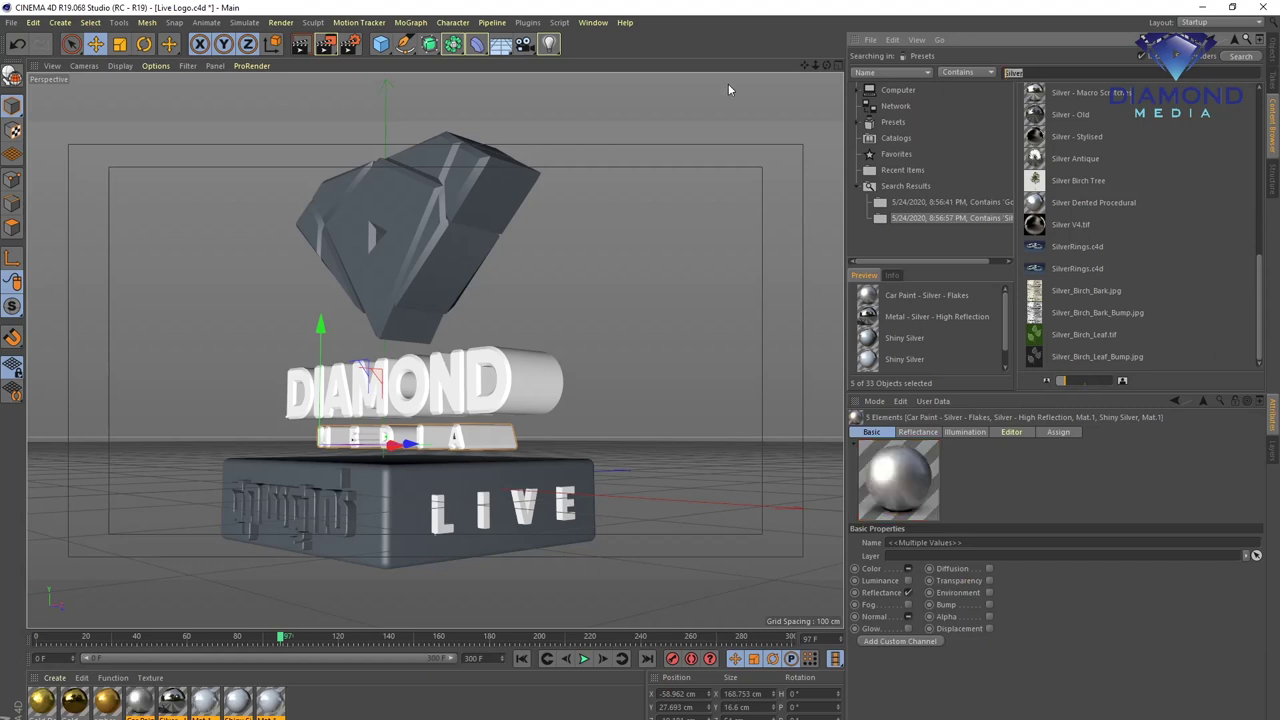
- Search presets for red and load Glossy-Red and the Glow Red materials into the scene
text(Red)
key(Return)
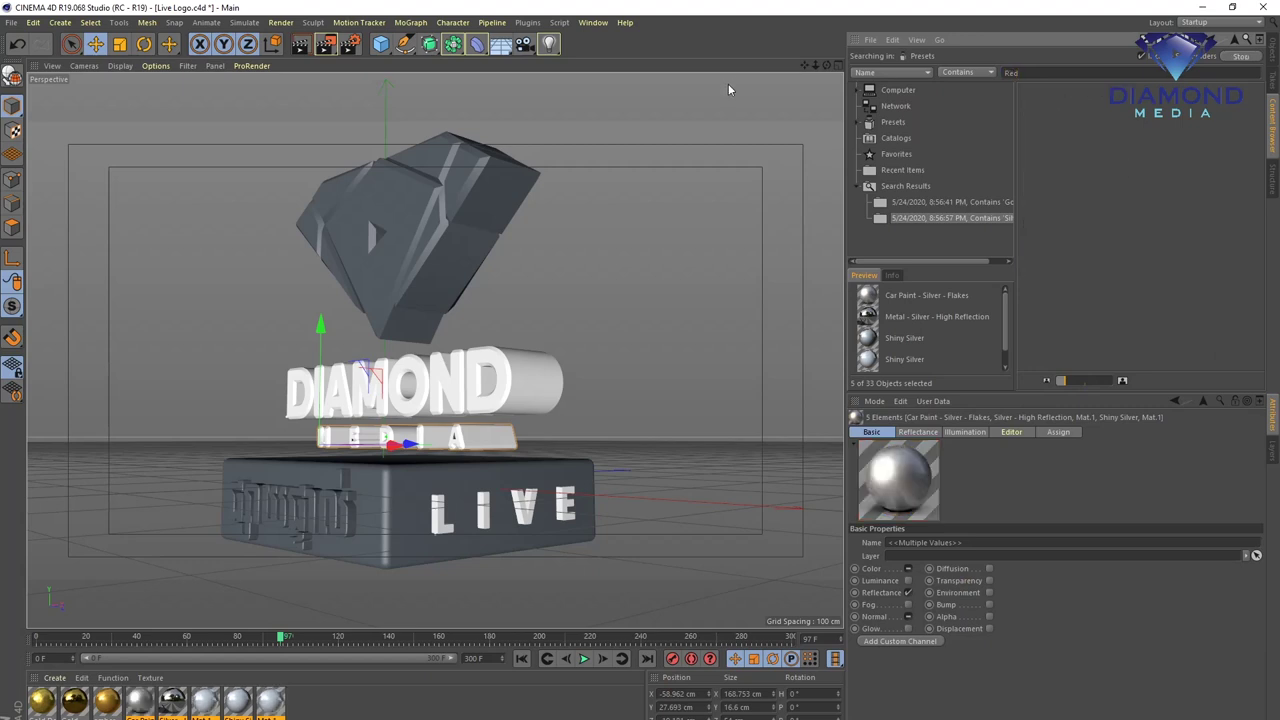
scroll(1095, 245, down, 3)
scroll(1087, 252, down, 3)
scroll(1087, 258, down, 3)
scroll(1088, 262, down, 3)
click(1070, 271)
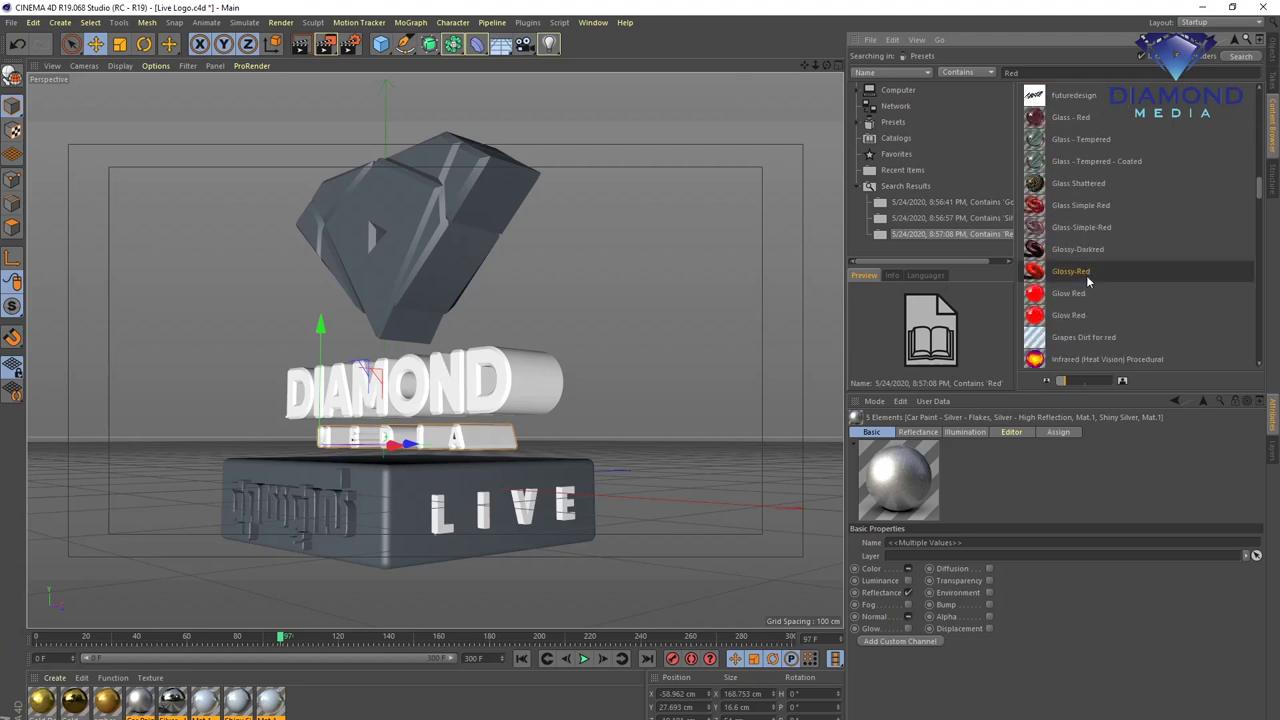
shift+click(1100, 315)
scroll(1118, 300, down, 4)
scroll(1119, 270, down, 4)
scroll(1116, 248, down, 4)
scroll(1117, 254, down, 4)
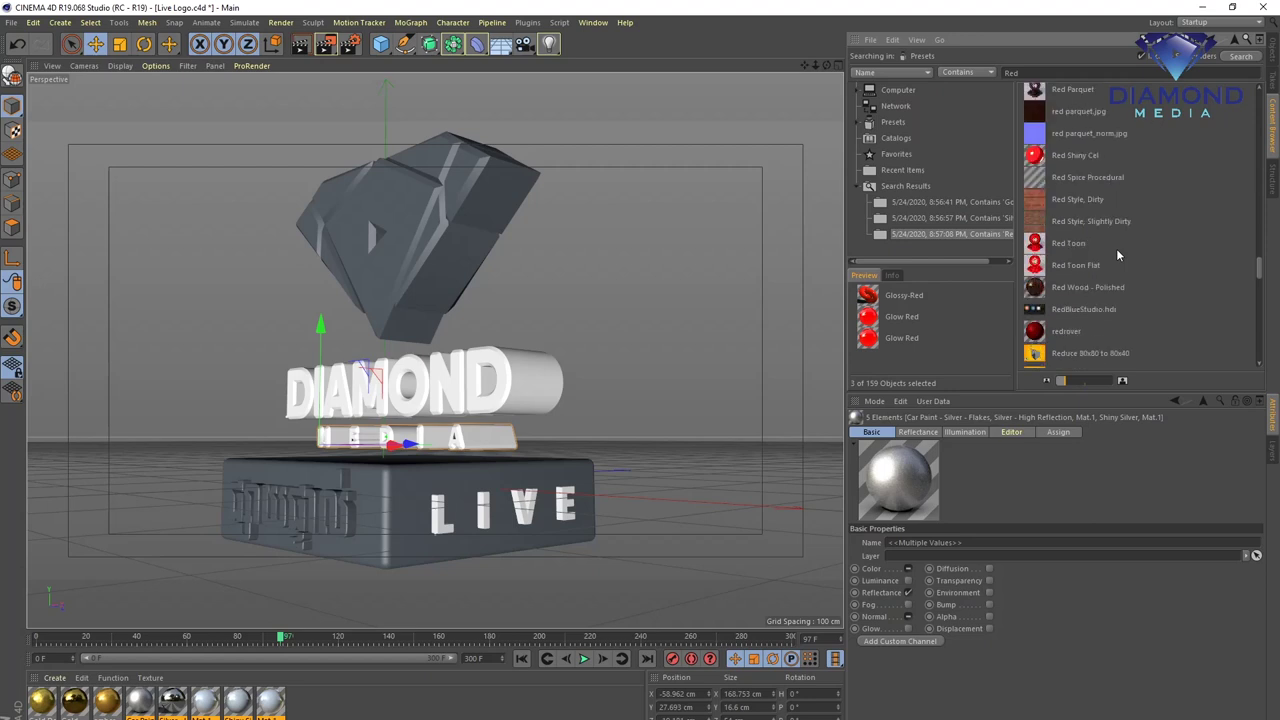
scroll(1114, 248, up, 4)
scroll(1111, 248, up, 4)
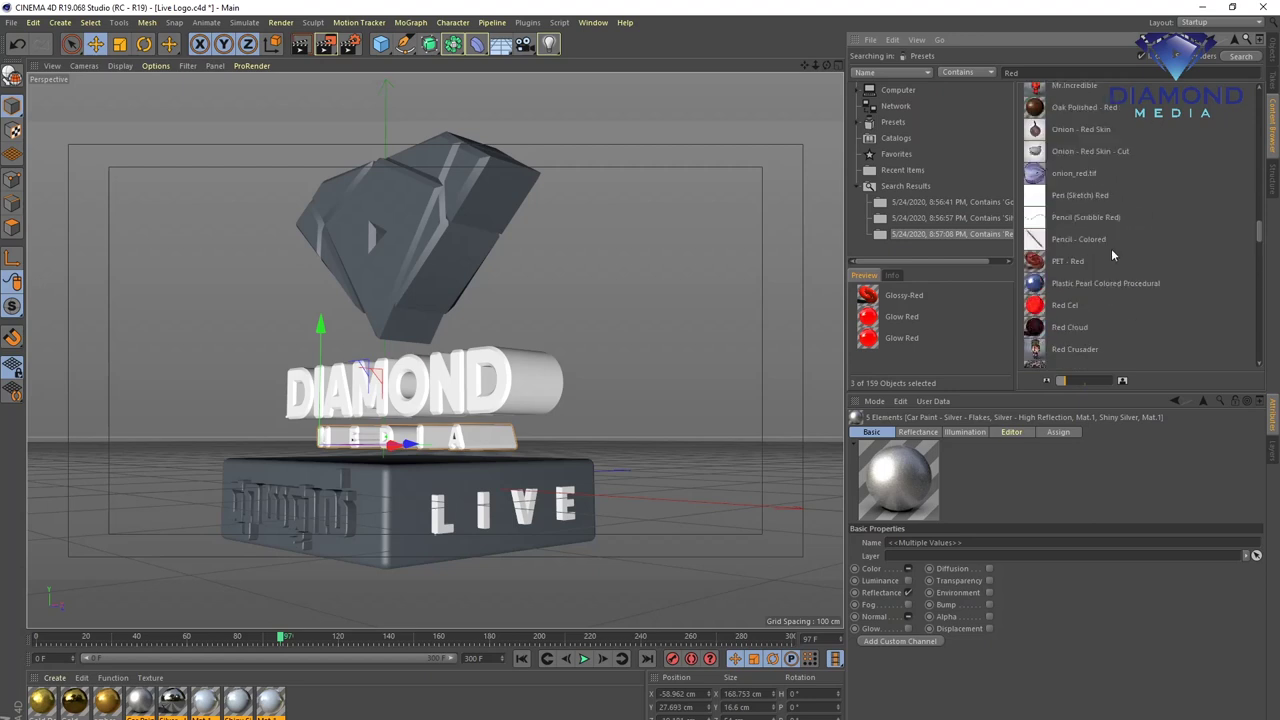
scroll(1110, 230, up, 4)
scroll(1109, 220, up, 2)
drag(1071, 191, 395, 705)
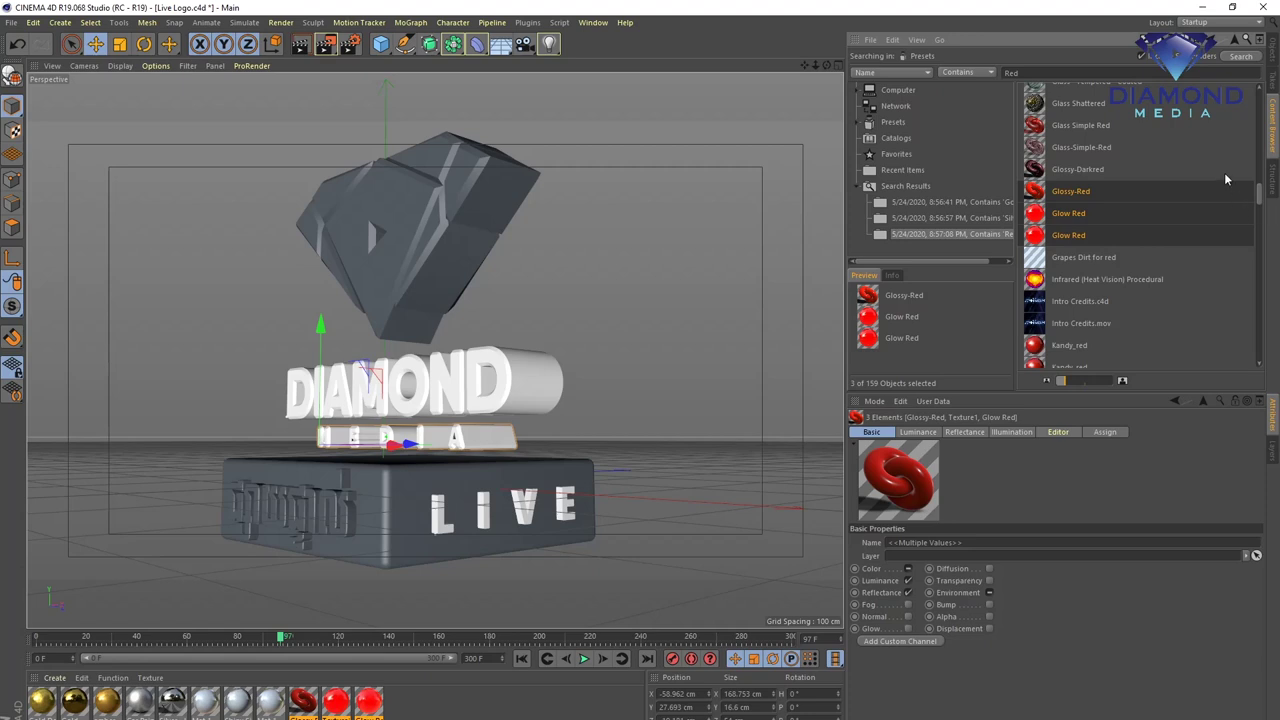
- Load both Glow White 2 presets from a white search into the Material Manager and return to the Object Manager
key(BackSpace)
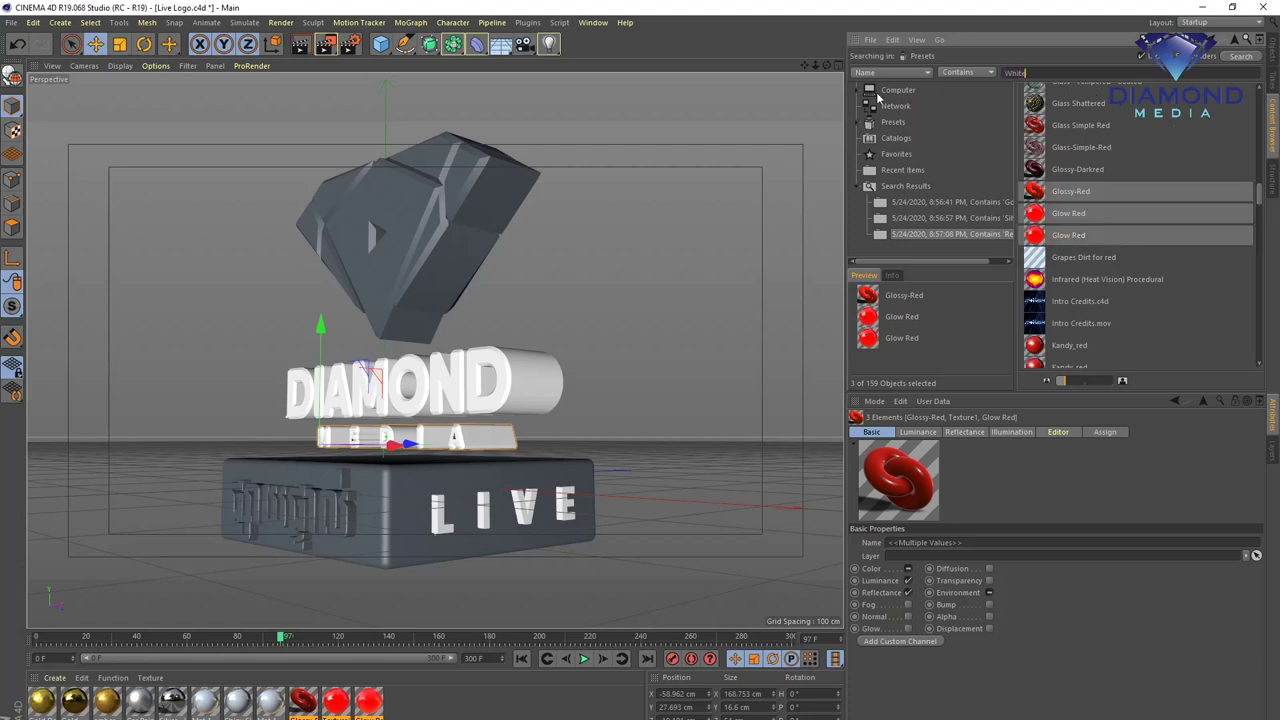
key(Return)
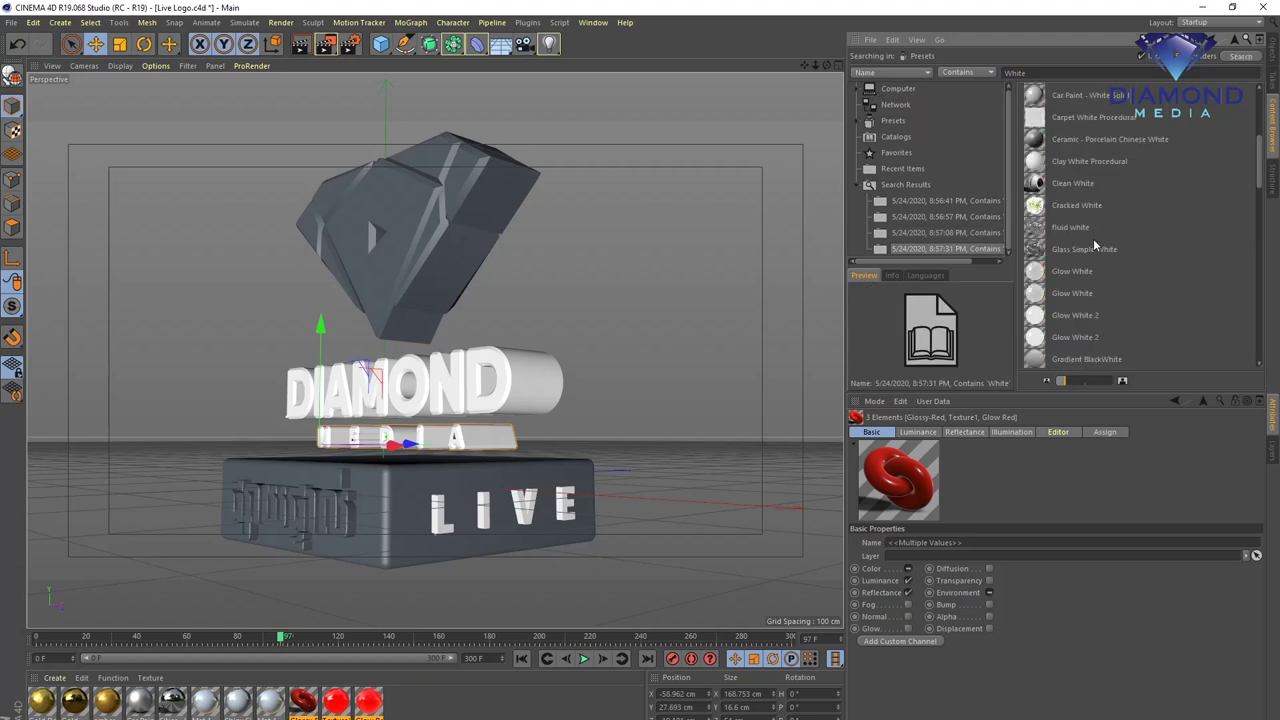
click(1079, 316)
shift+click(1070, 337)
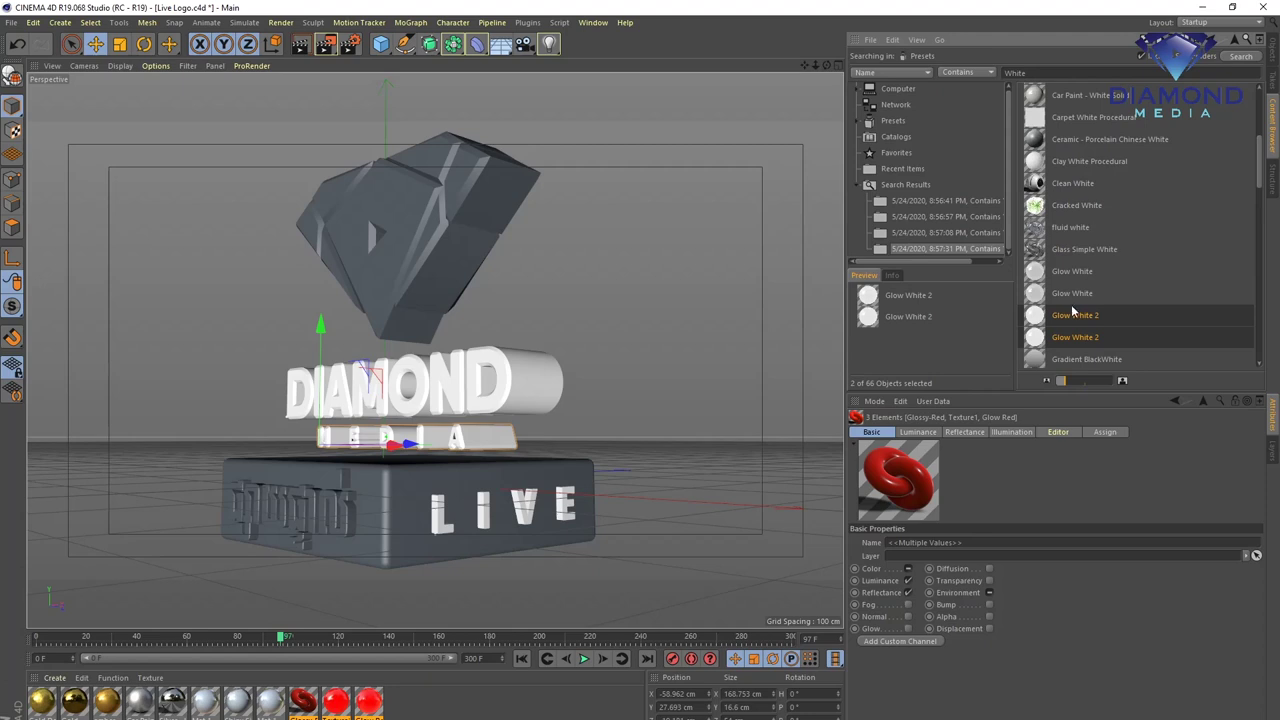
drag(1075, 316, 489, 697)
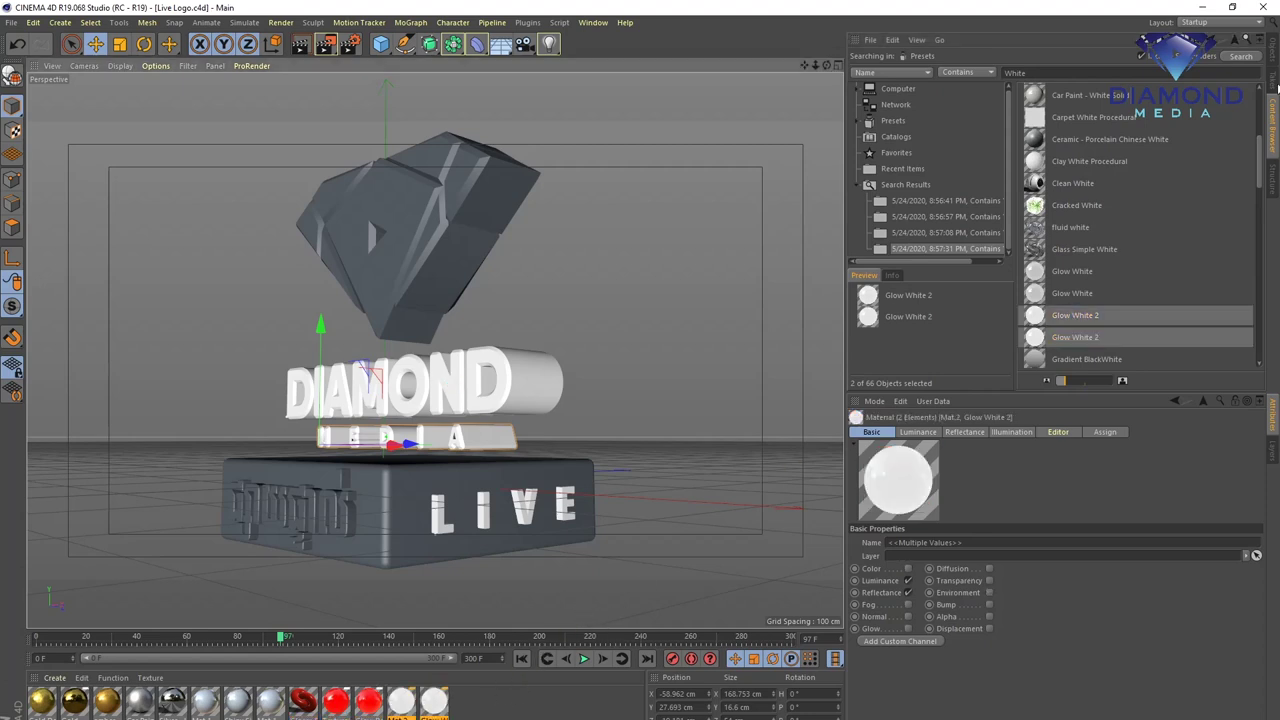
click(1274, 52)
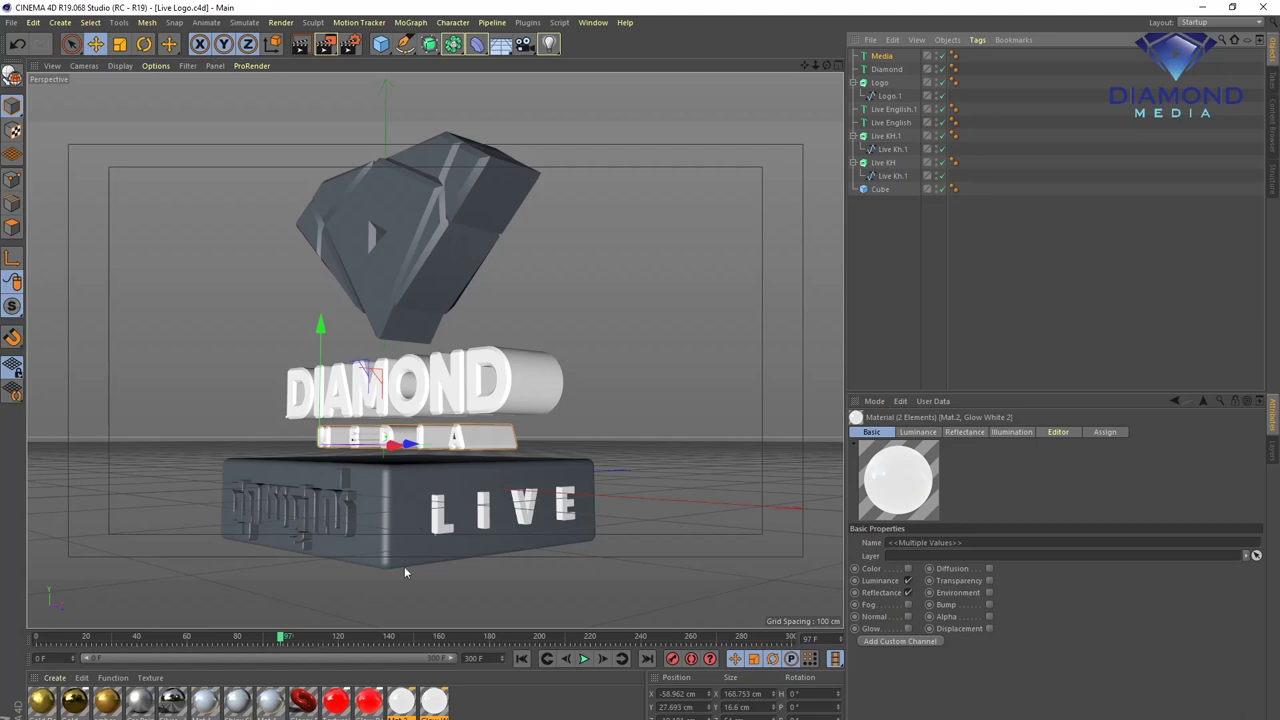
- Make the cube red, give Live KH, Live KH.1 and English LIVE Glow White 2, and preview-render
mouse_move(333, 704)
mouse_down()
mouse_move(916, 231)
mouse_move(880, 190)
mouse_up()
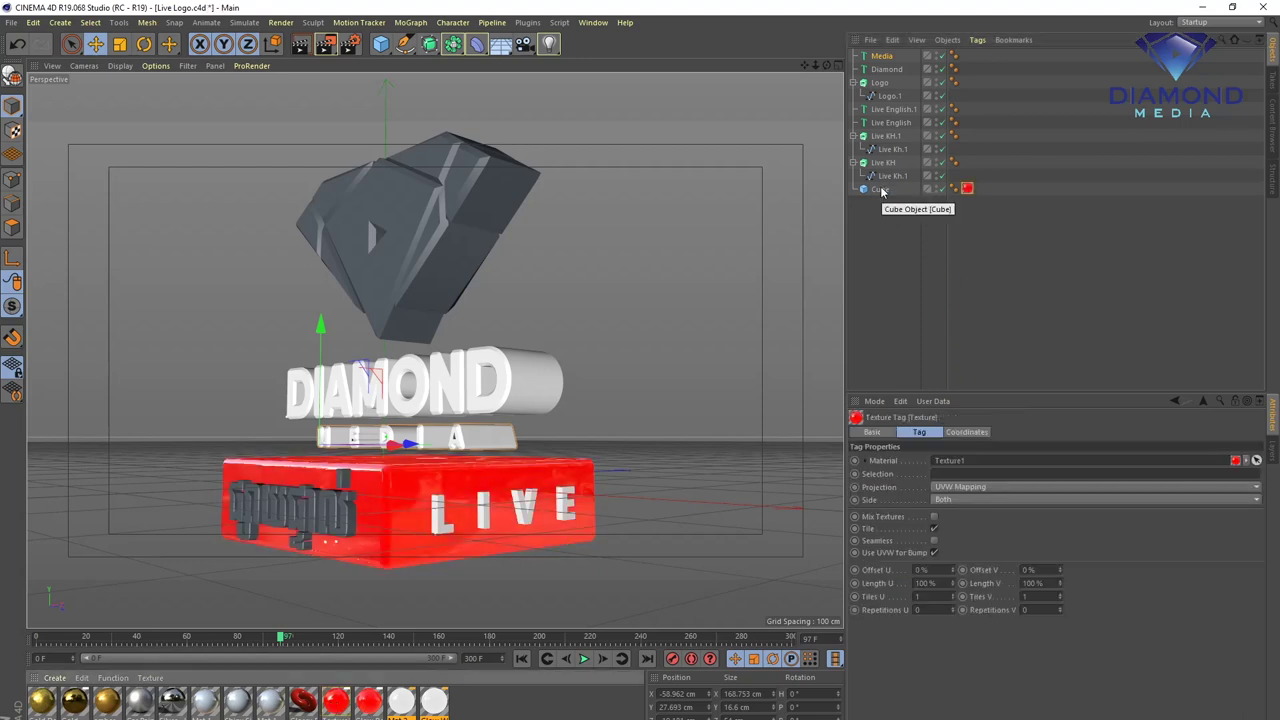
click(378, 706)
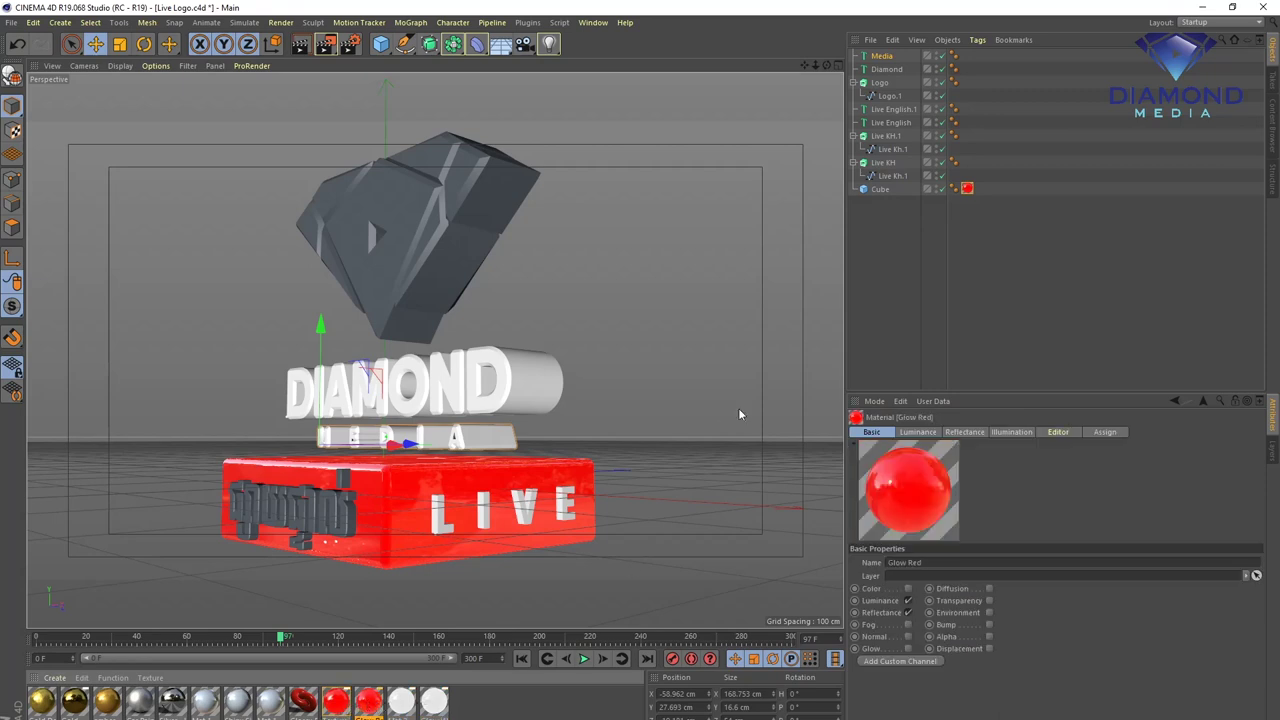
drag(434, 705, 884, 165)
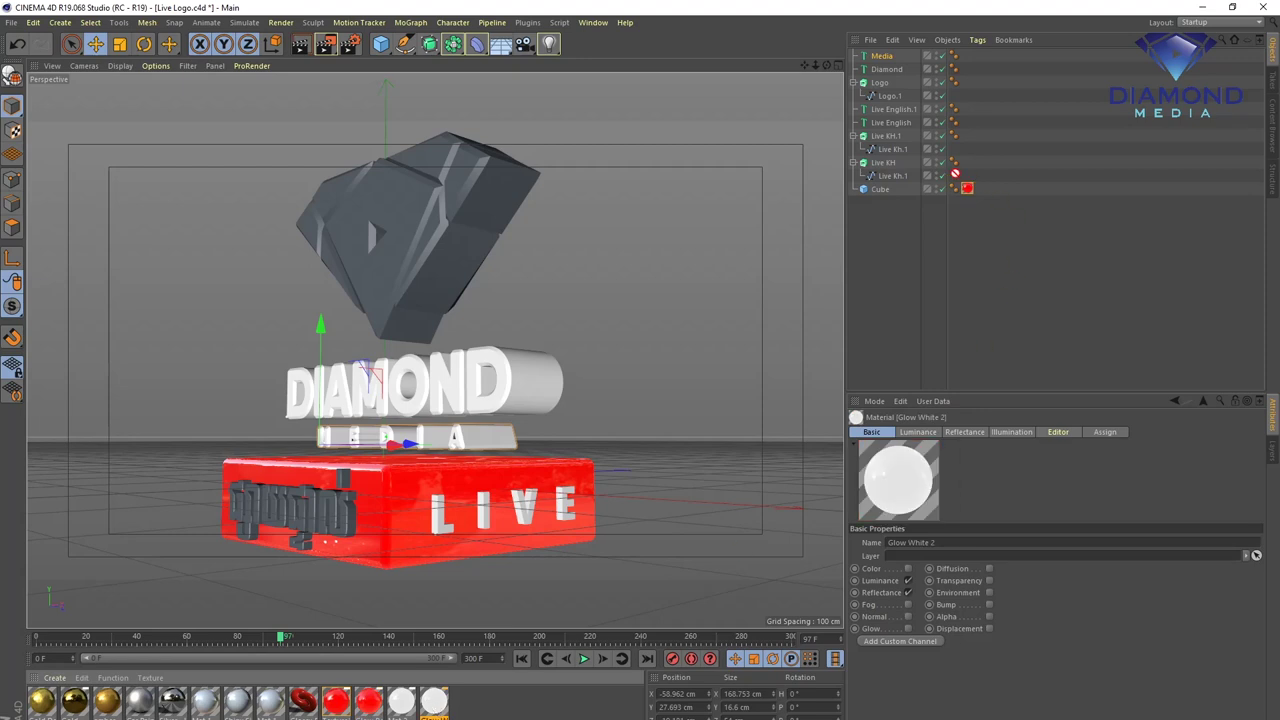
mouse_move(440, 705)
mouse_down()
mouse_move(893, 151)
mouse_move(891, 137)
mouse_up()
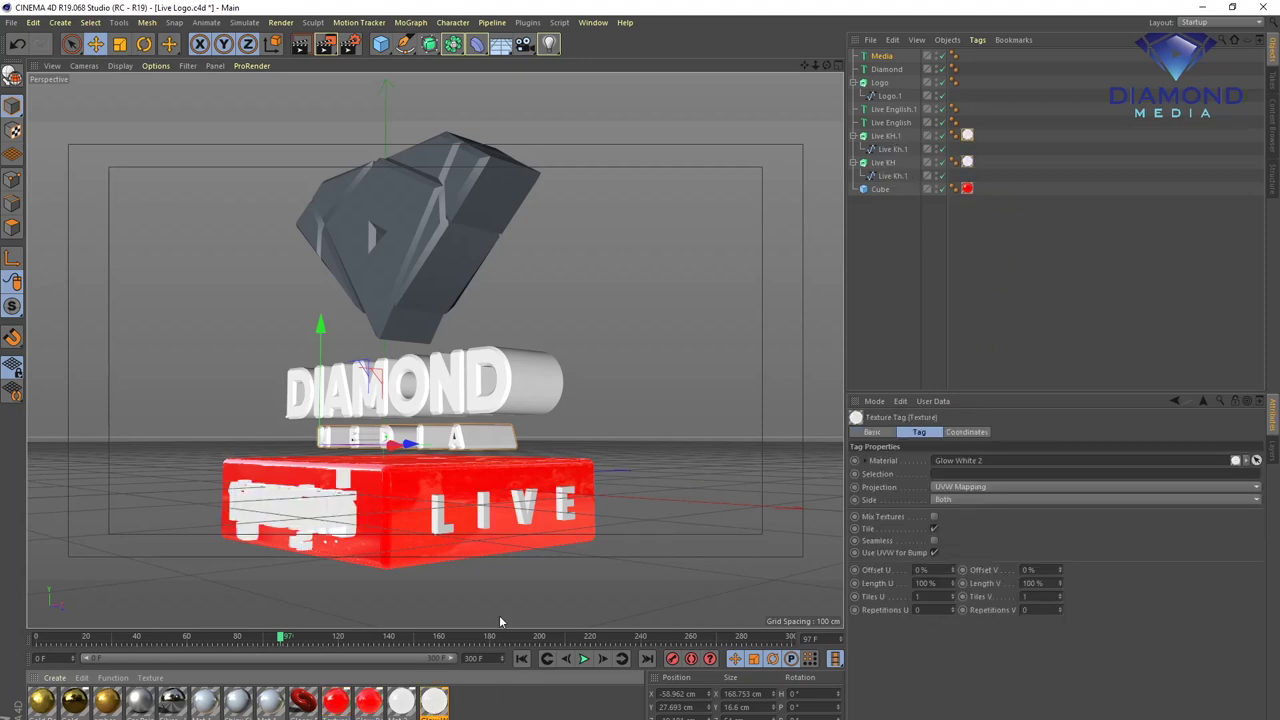
mouse_move(444, 700)
mouse_down()
mouse_move(905, 178)
mouse_move(910, 115)
mouse_up()
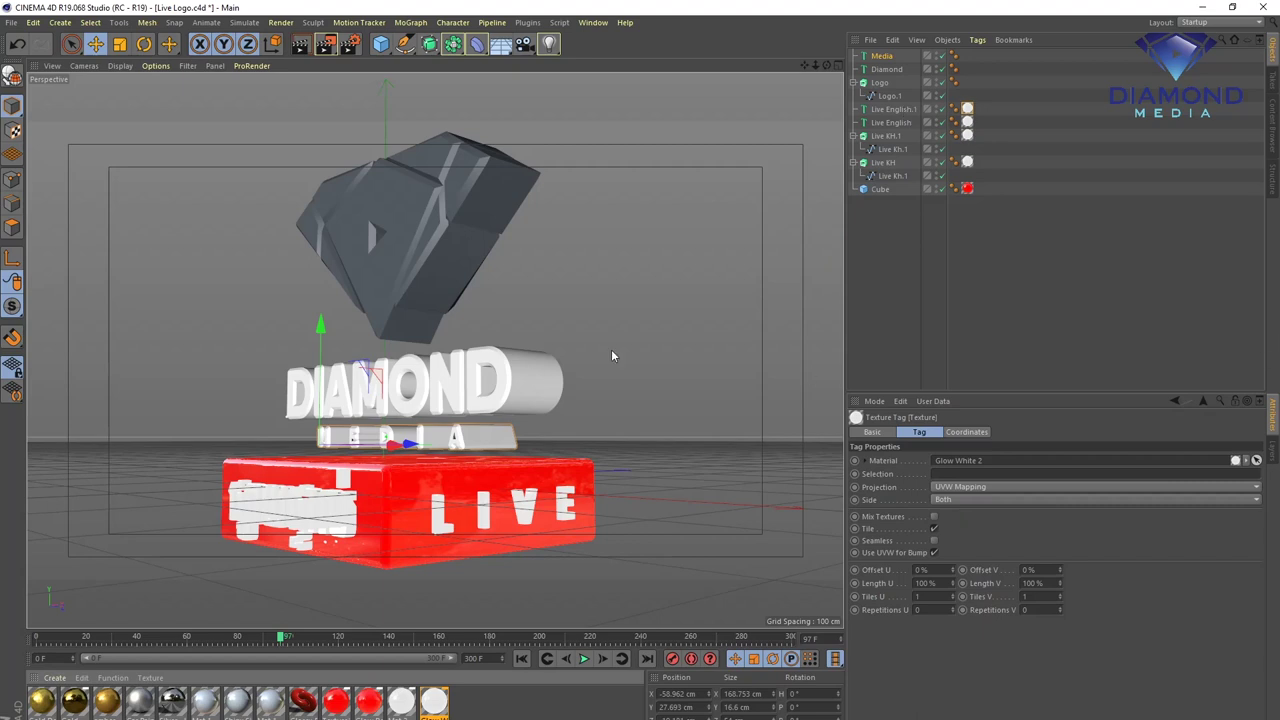
key(ctrl+r)
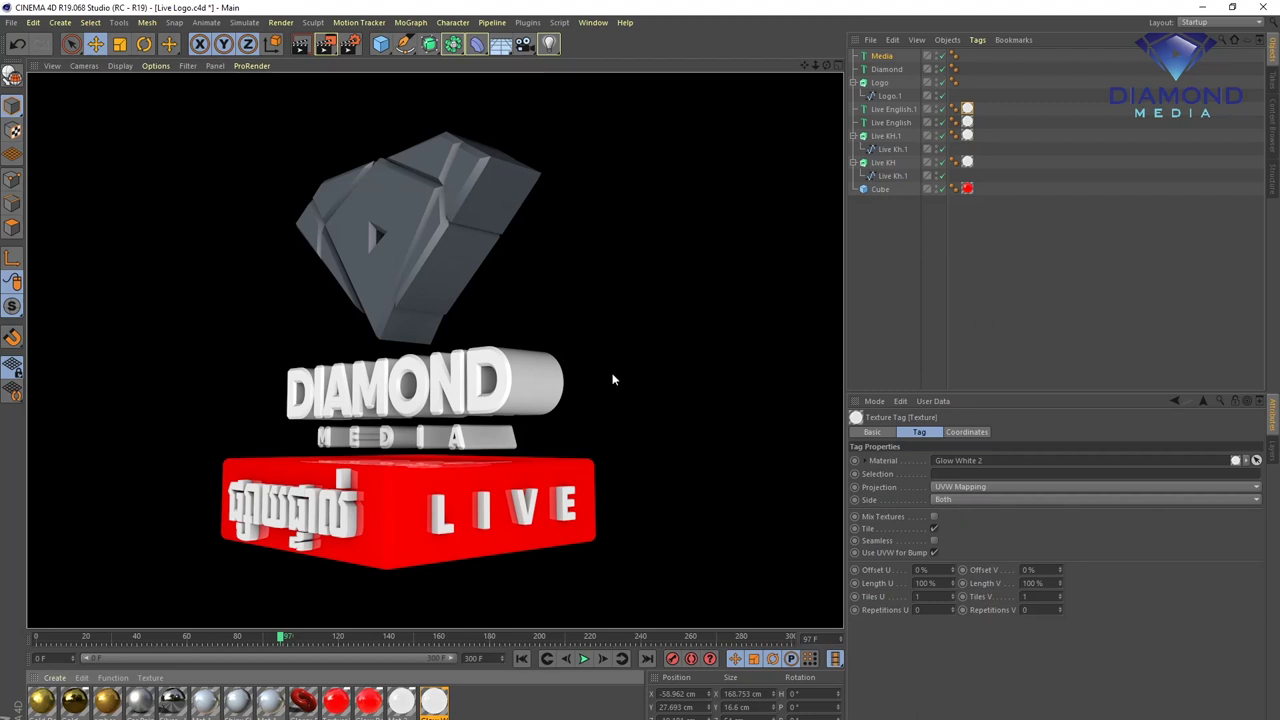
- Give Diamond the amber gold material plus Silver - High Reflection tags on selections R1 and R2
click(108, 701)
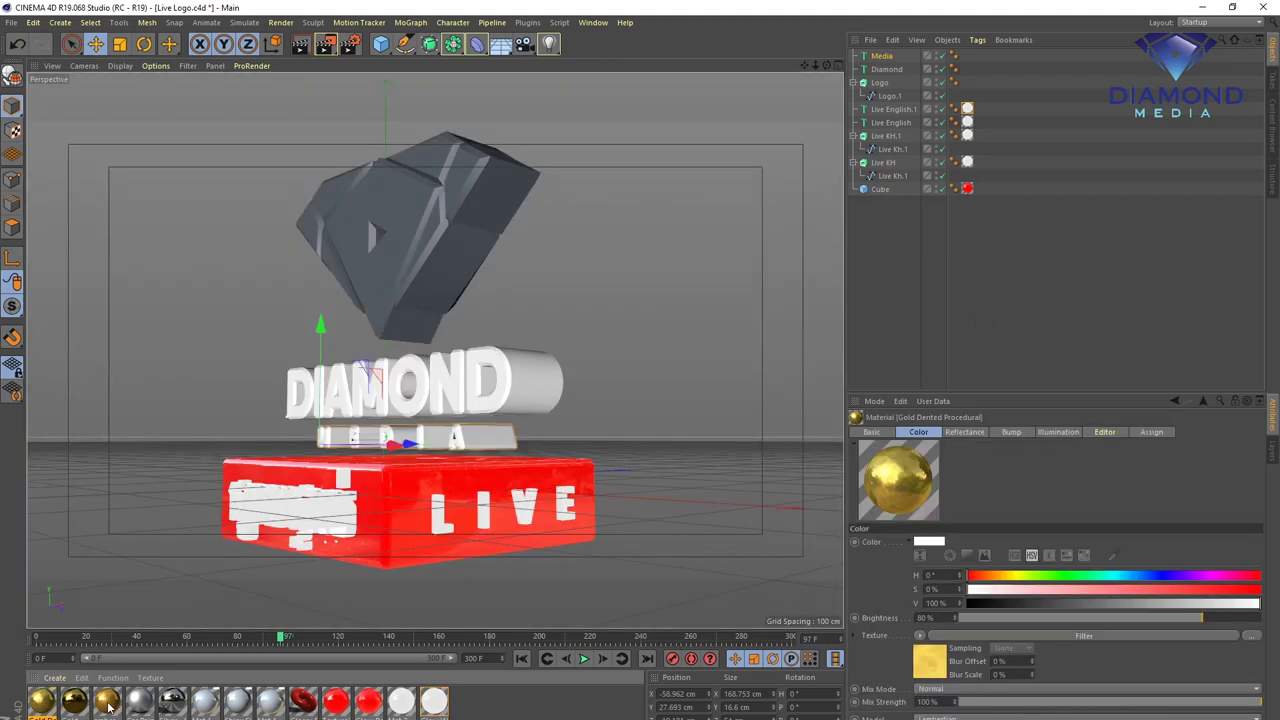
drag(108, 703, 885, 70)
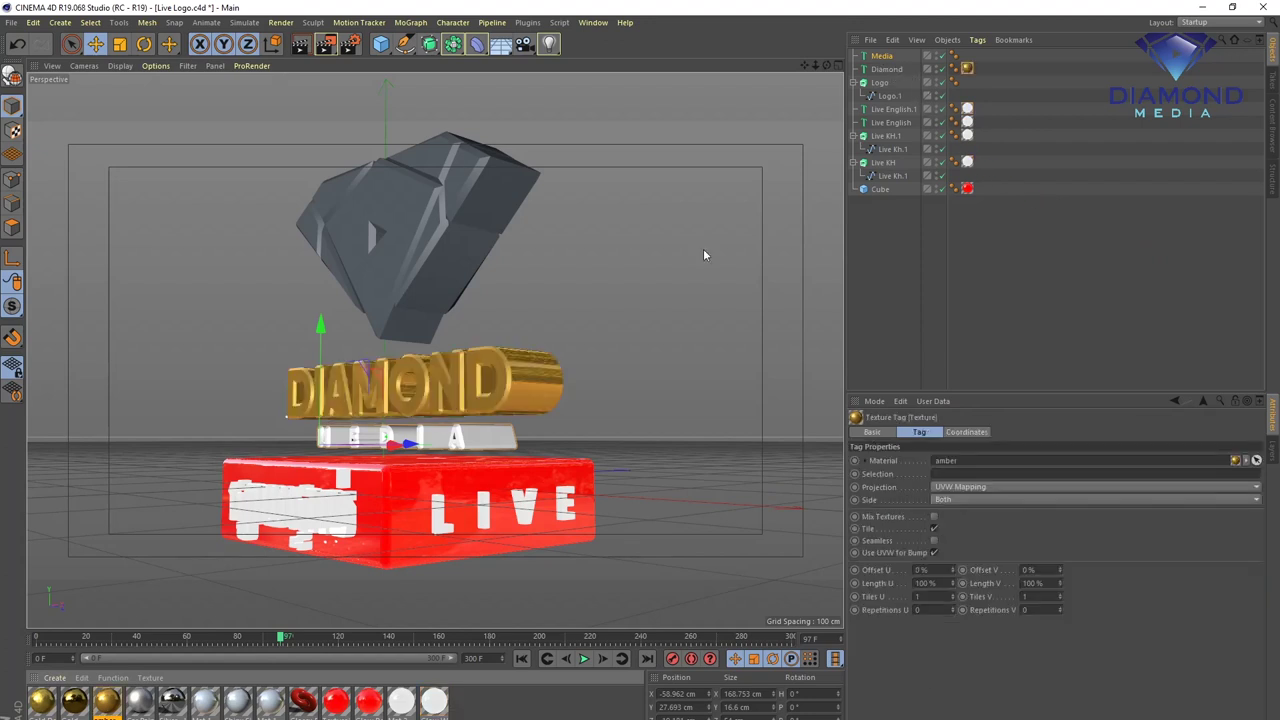
click(170, 704)
drag(180, 704, 890, 72)
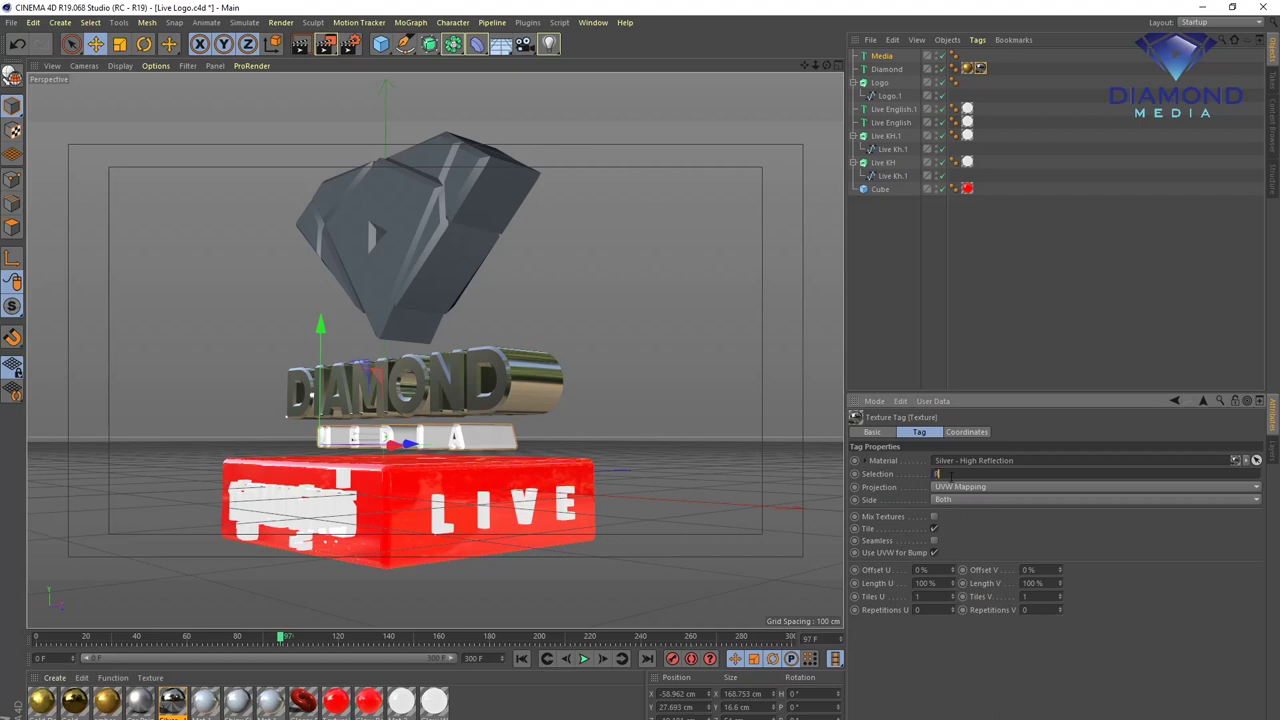
text(1)
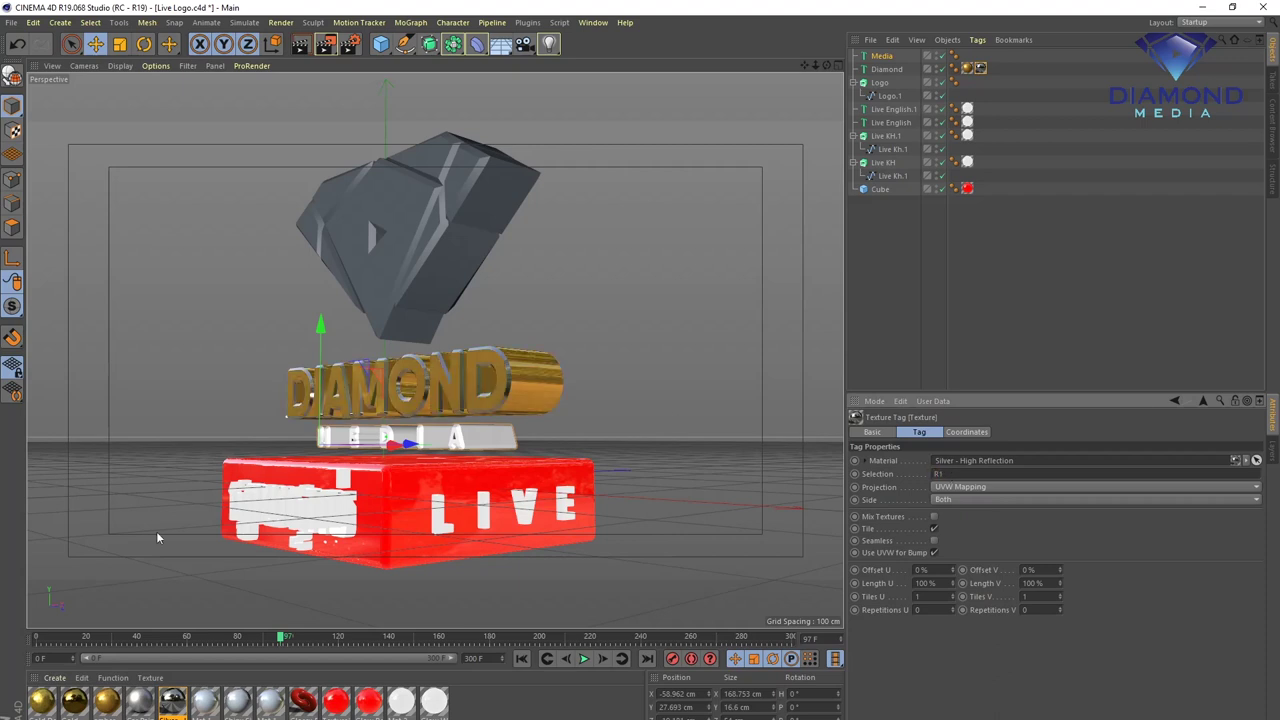
drag(925, 75, 955, 69)
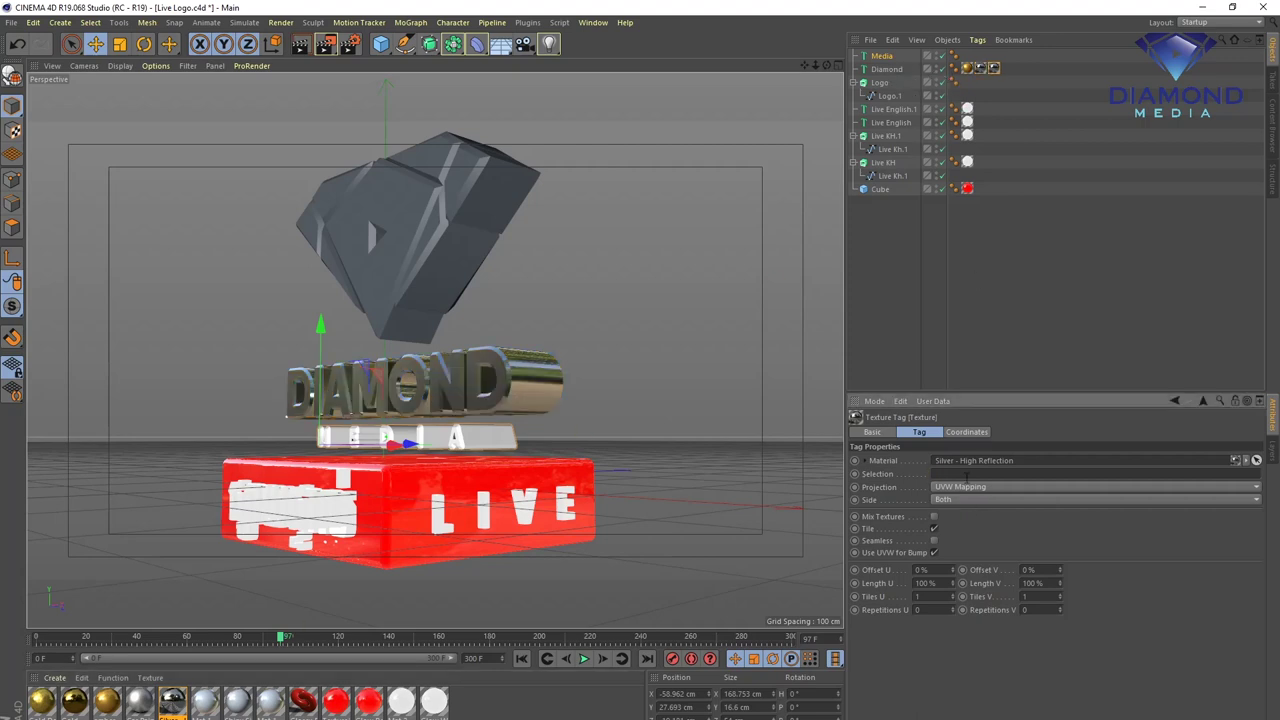
text(R2)
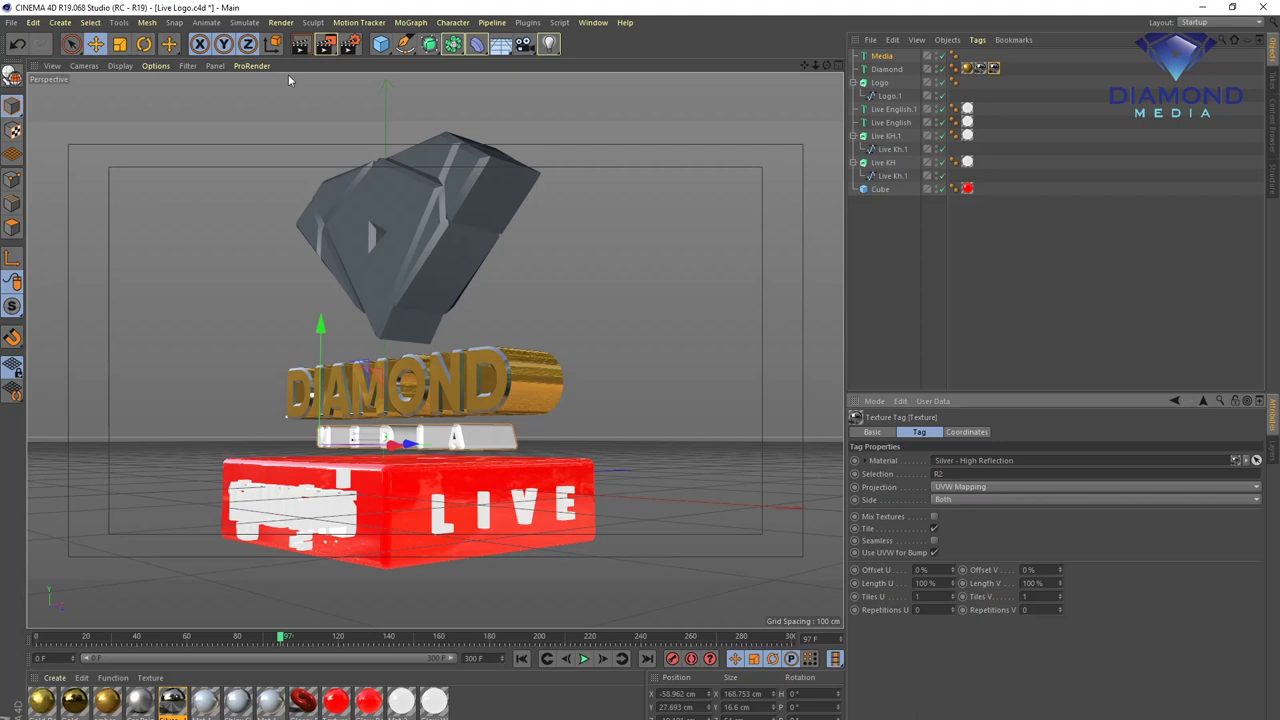
key(ctrl+r)
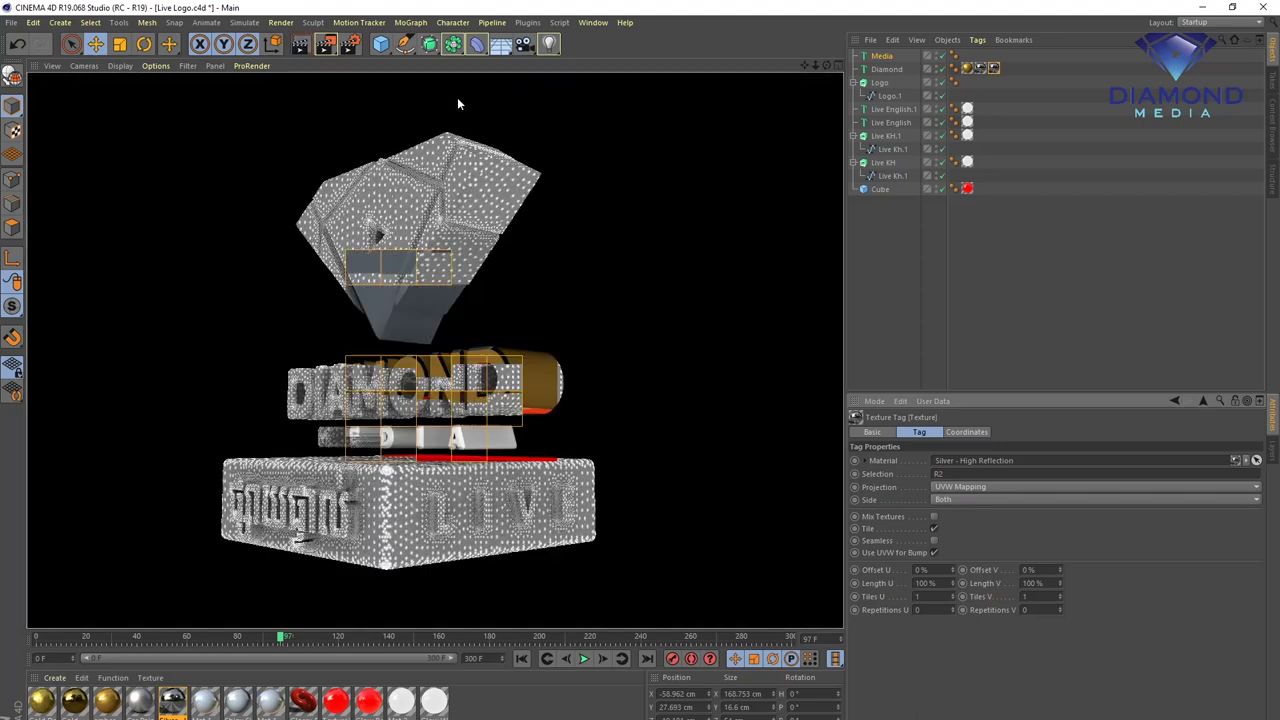
click(747, 262)
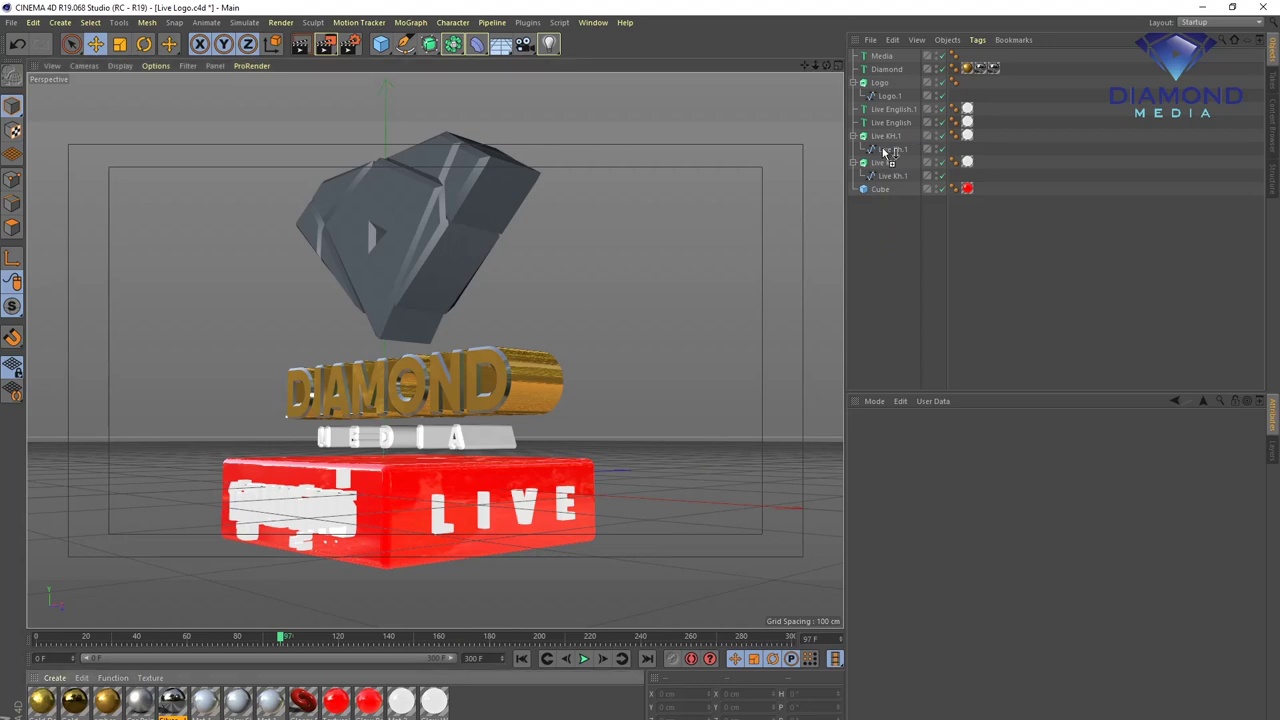
- Make MEDIA white with Mat.2 and view the logo frontally at frame 138
drag(885, 62, 885, 58)
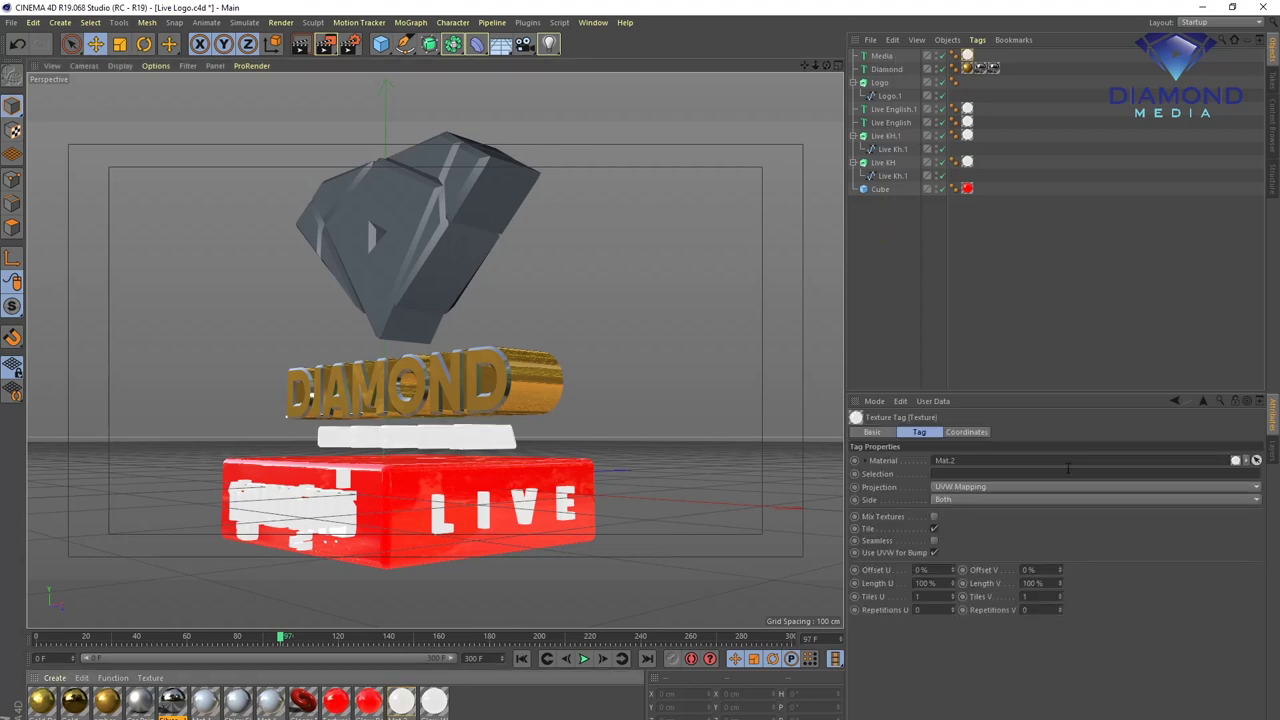
click(385, 640)
alt+drag(438, 487, 557, 360)
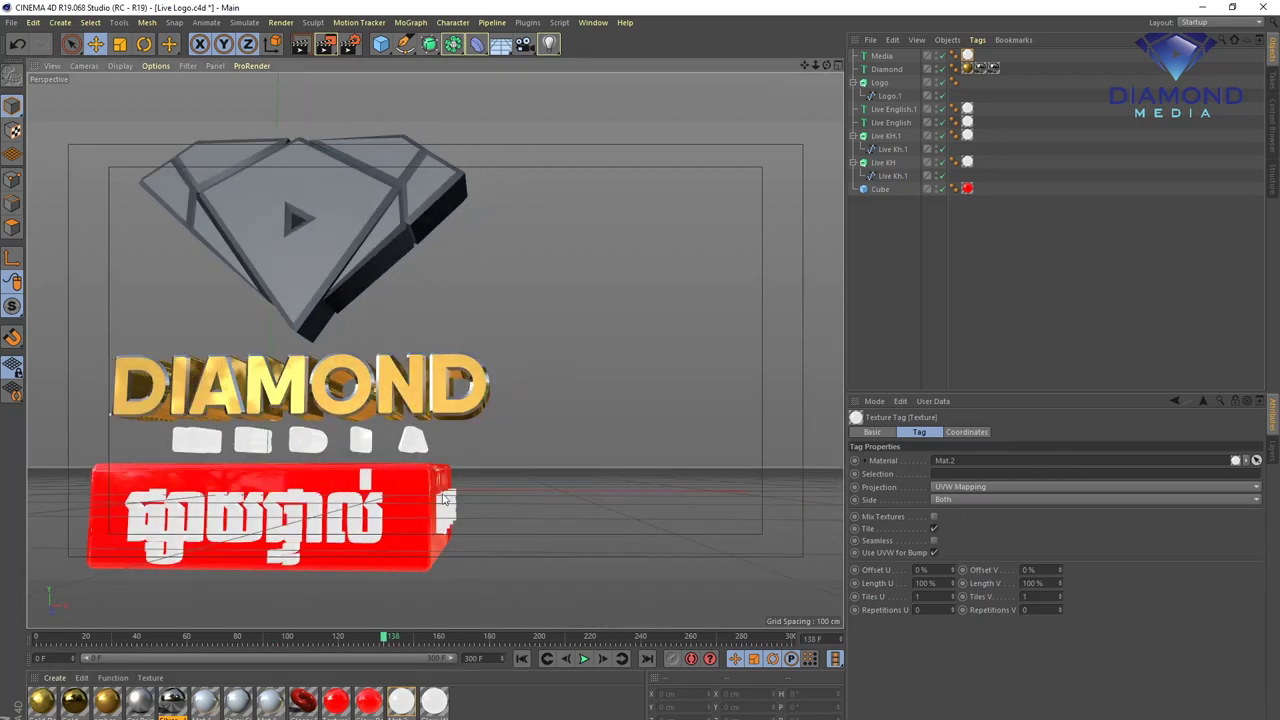
scroll(557, 358, down, 1)
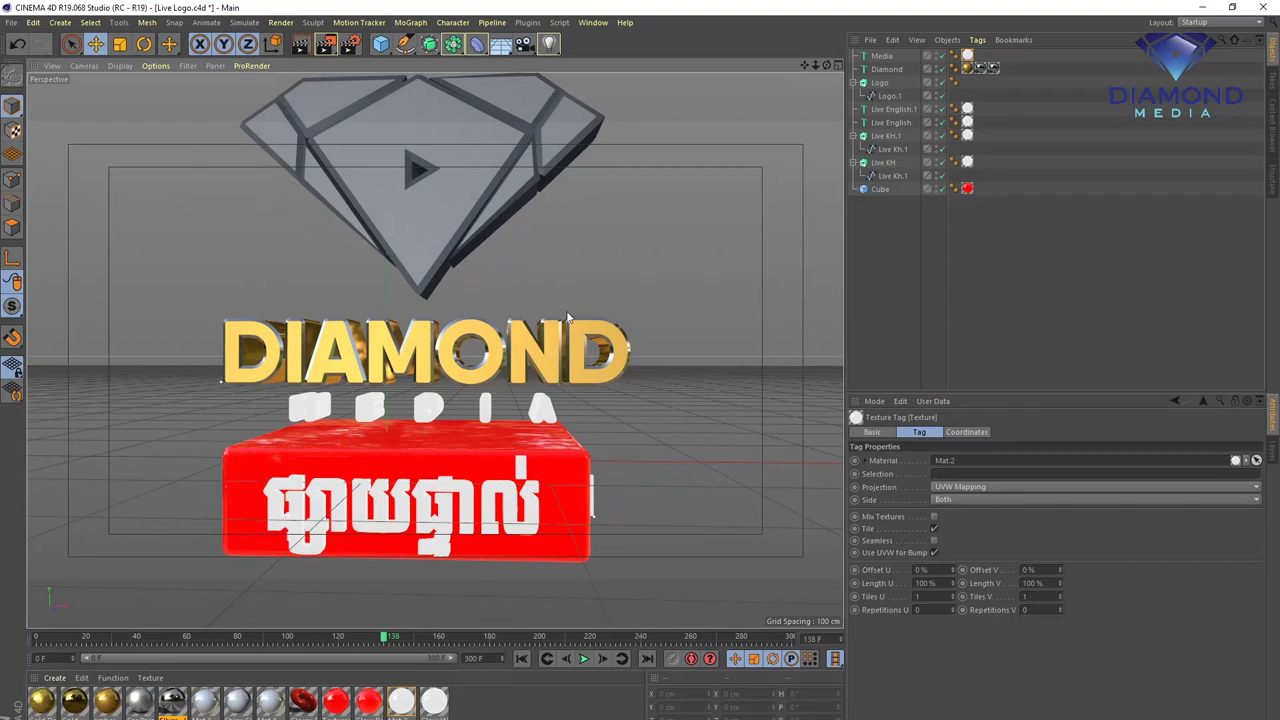
scroll(568, 322, down, 1)
scroll(553, 340, down, 1)
mouse_move(550, 333)
alt+mouse_down()
mouse_move(317, 360)
mouse_move(592, 346)
mouse_move(538, 366)
mouse_move(578, 372)
alt+mouse_up()
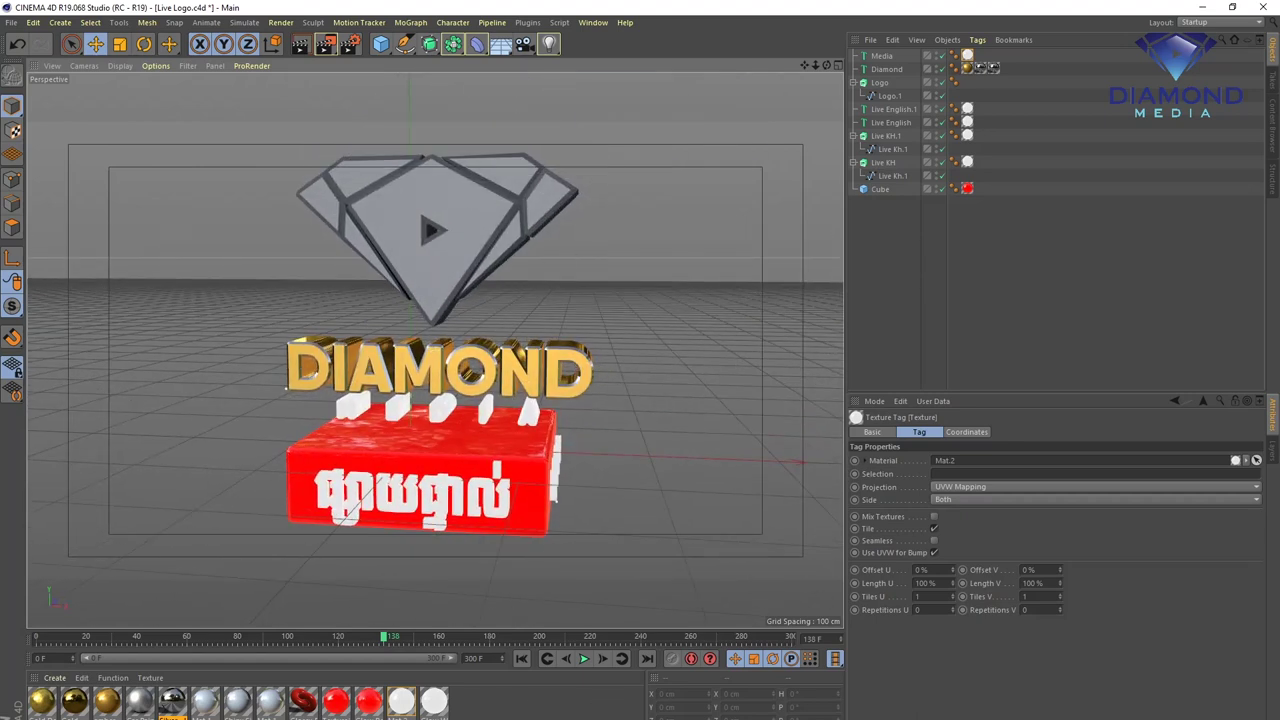
key(ctrl+shift+a)
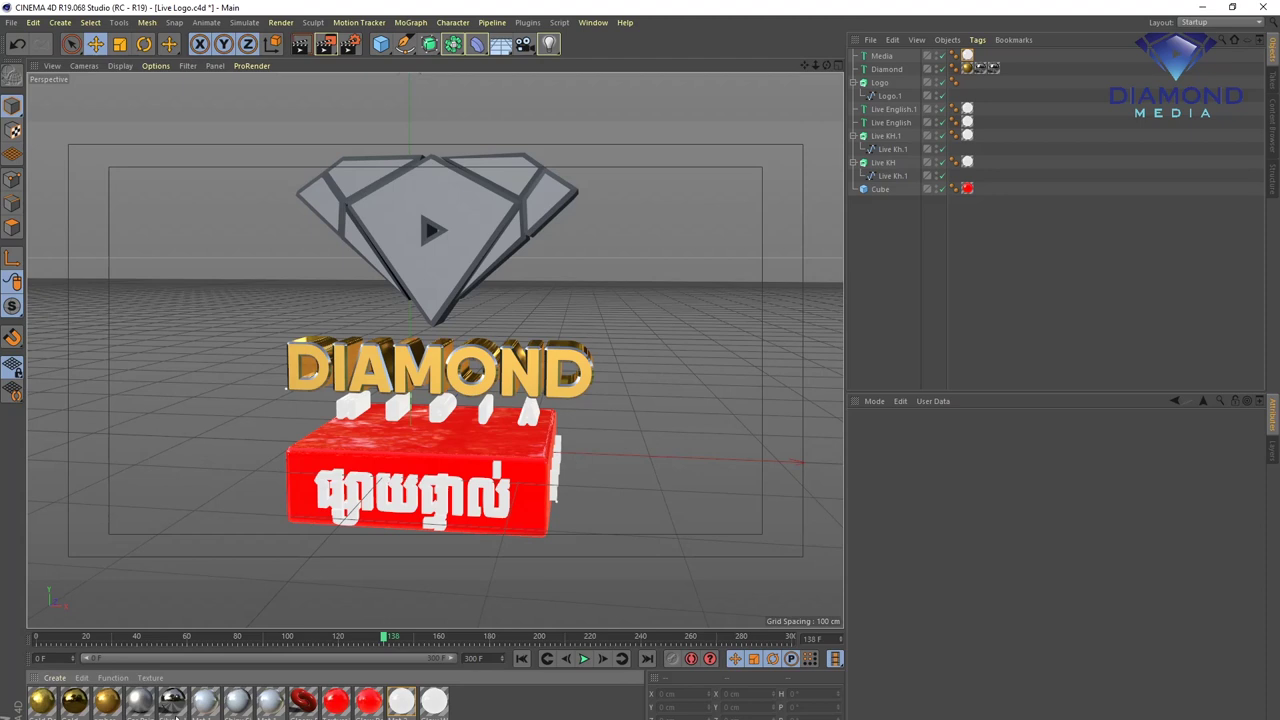
- Apply amber and Silver - High Reflection to the diamond shape, restricting the silver to selection R2
click(118, 703)
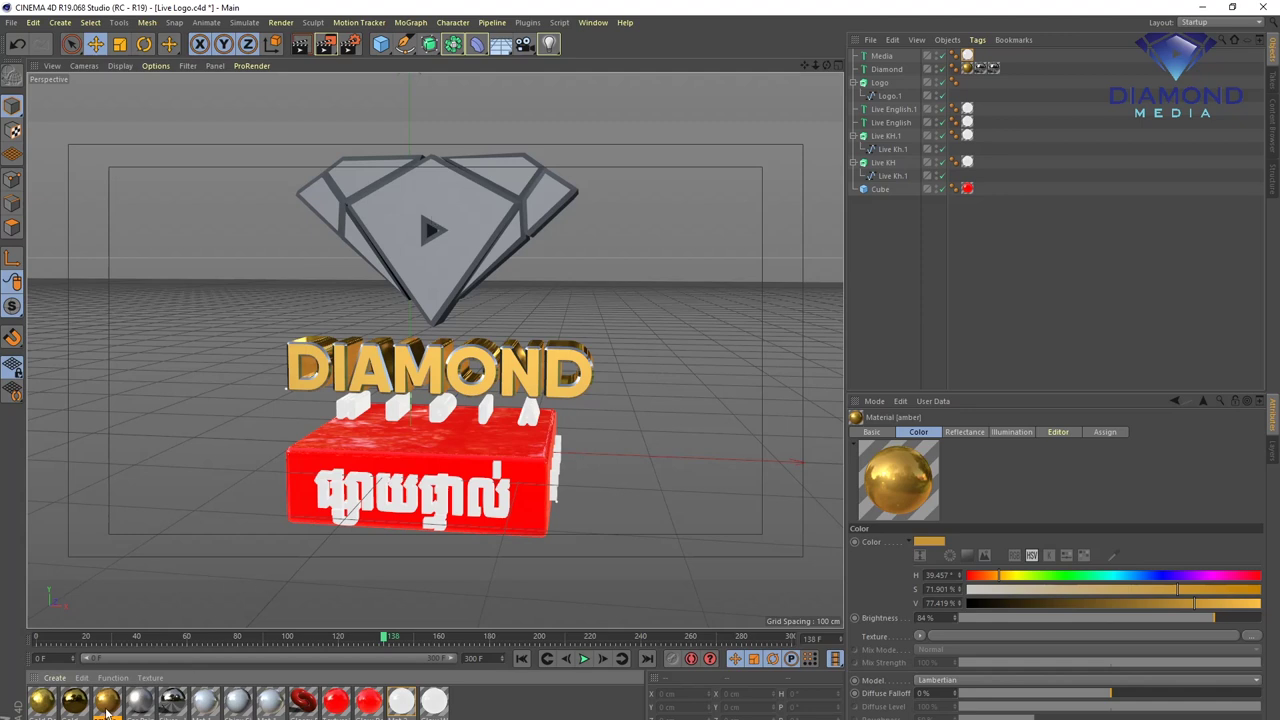
drag(108, 708, 884, 90)
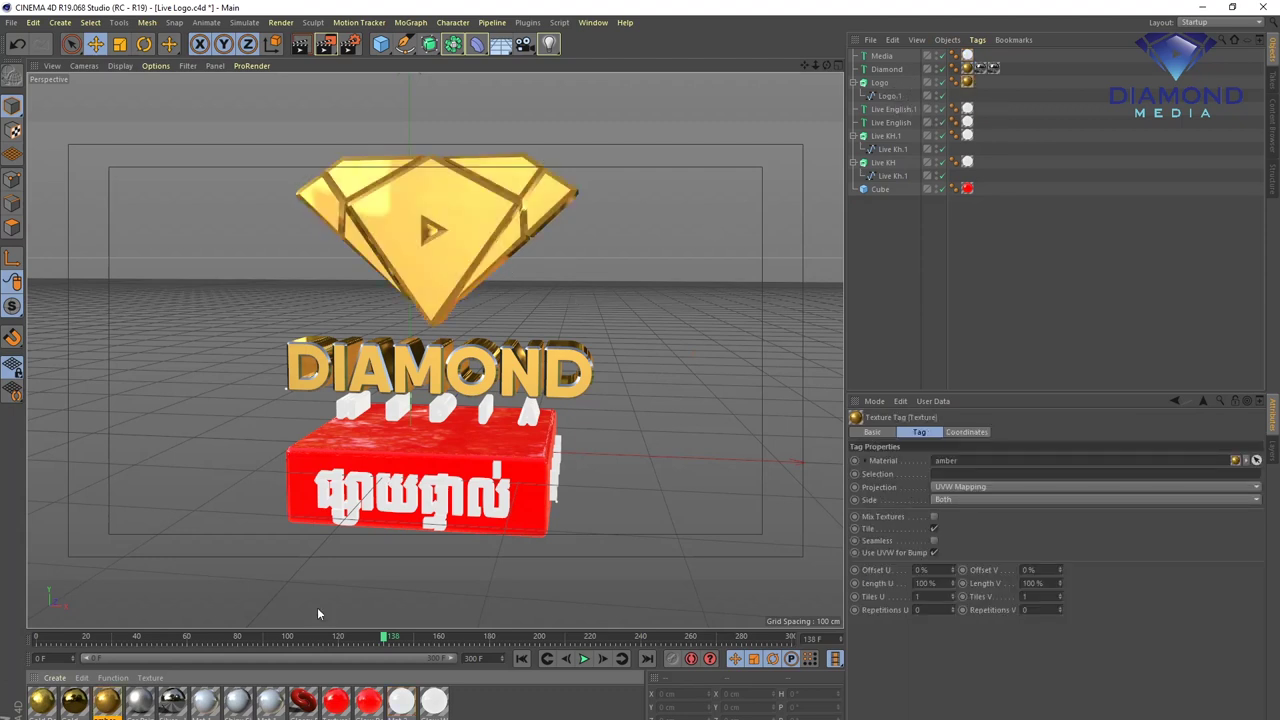
mouse_move(171, 712)
mouse_down()
mouse_move(896, 73)
mouse_move(888, 84)
mouse_up()
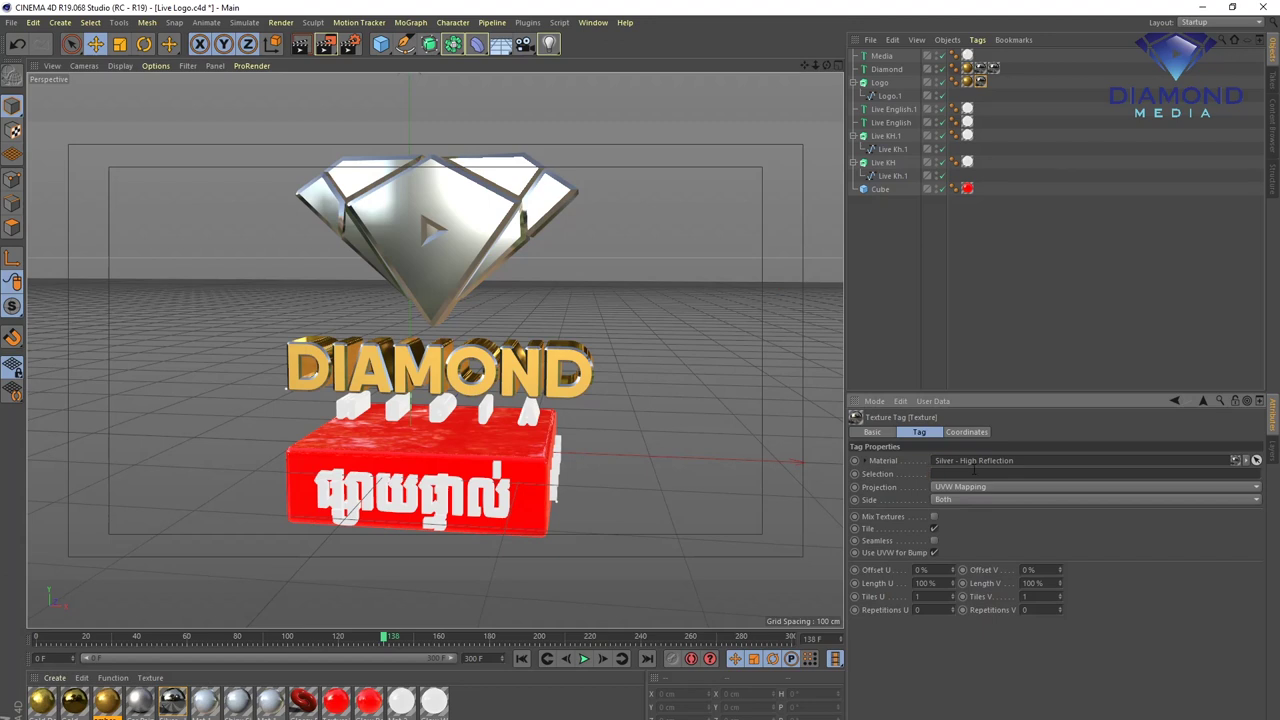
text(R1)
key(Return)
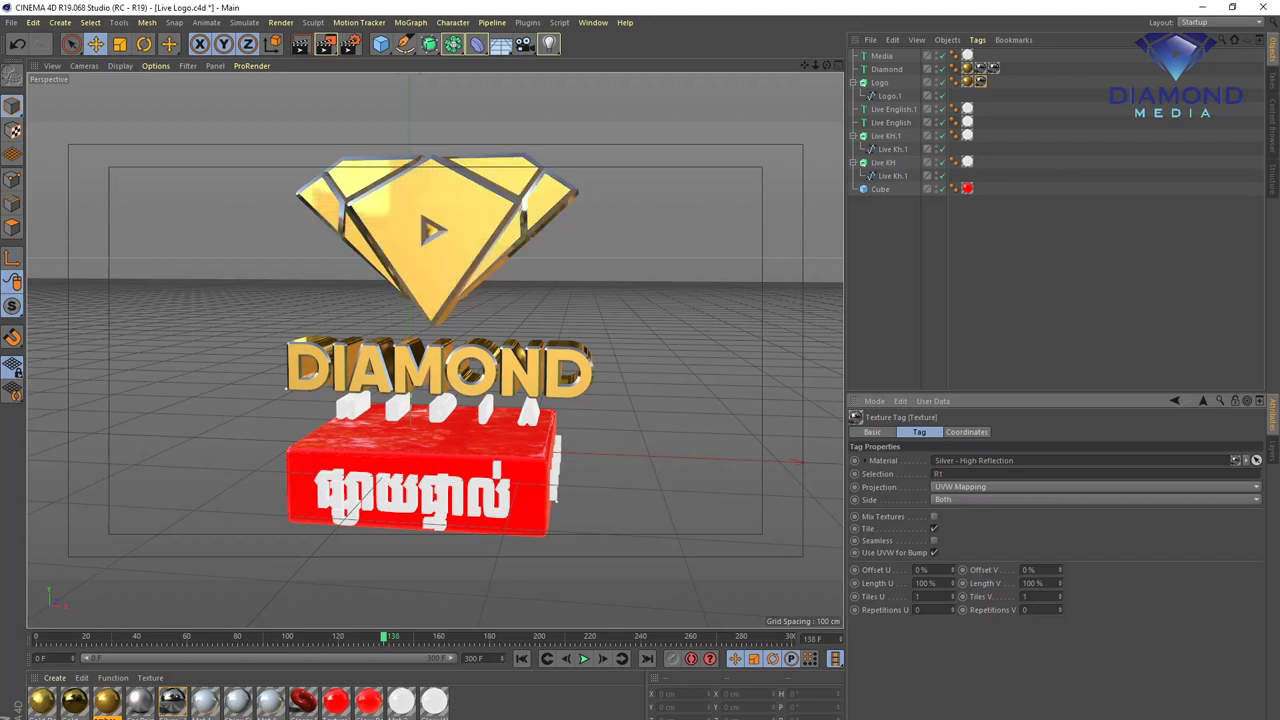
key(ctrl+z)
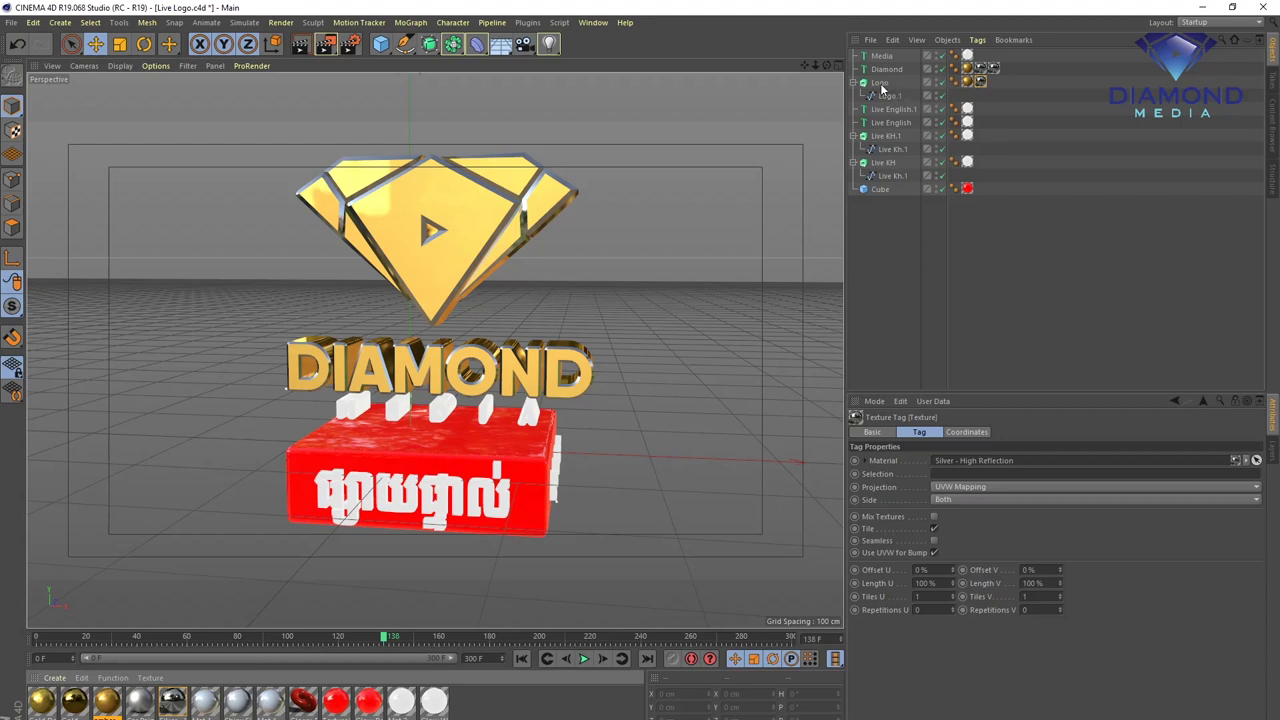
click(952, 473)
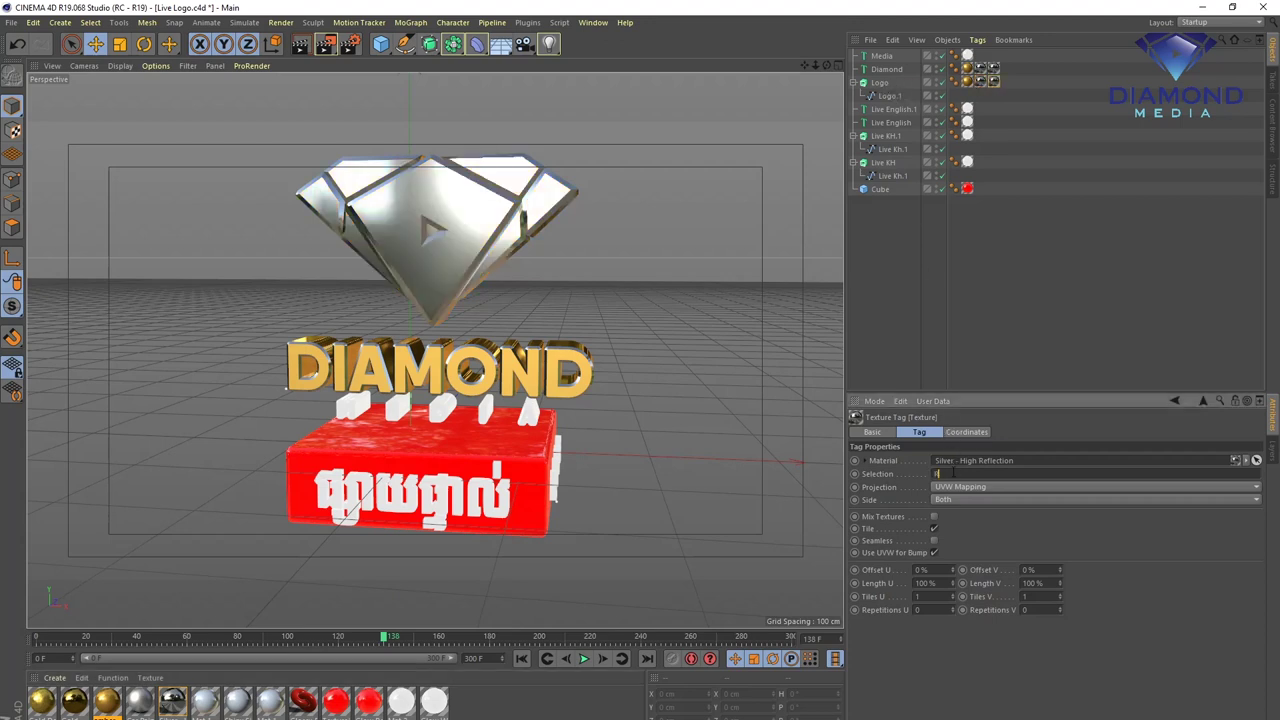
text(2)
key(Return)
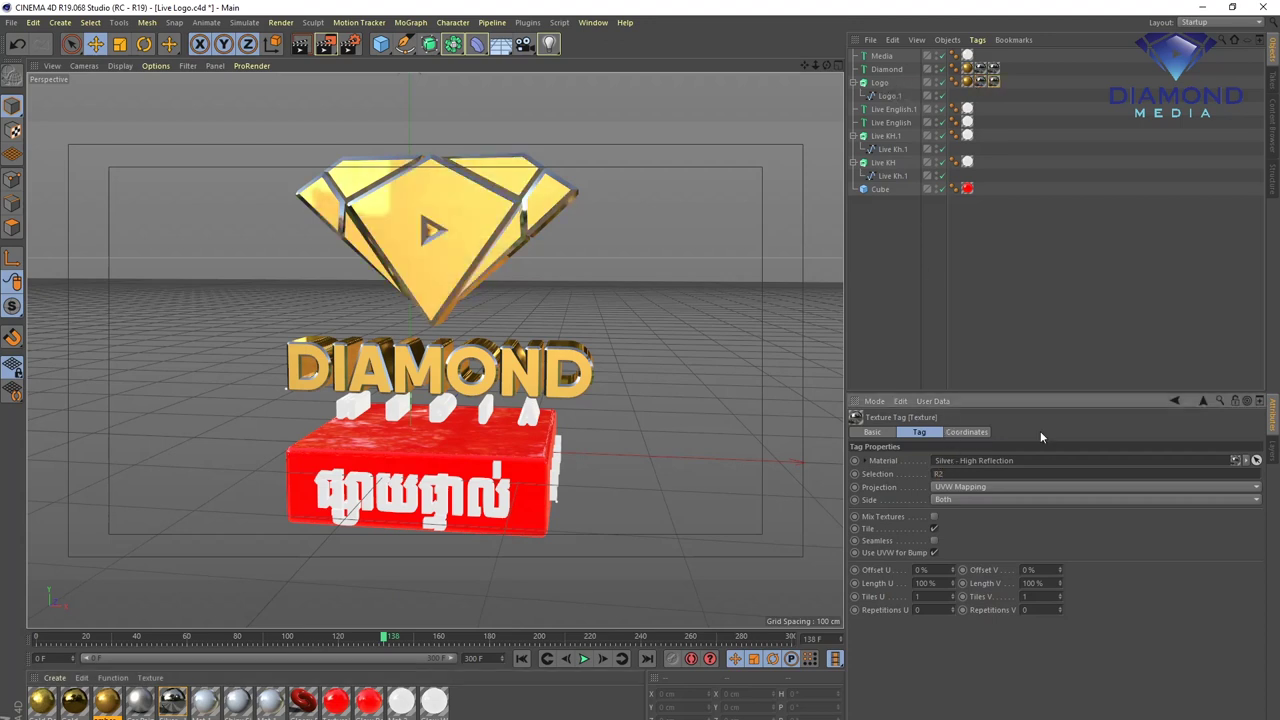
- Save the logo project and orbit to a lower, frontal view of the scene
key(ctrl+s)
mouse_move(502, 457)
alt+mouse_down()
mouse_move(510, 474)
mouse_move(513, 410)
mouse_move(492, 401)
alt+mouse_up()
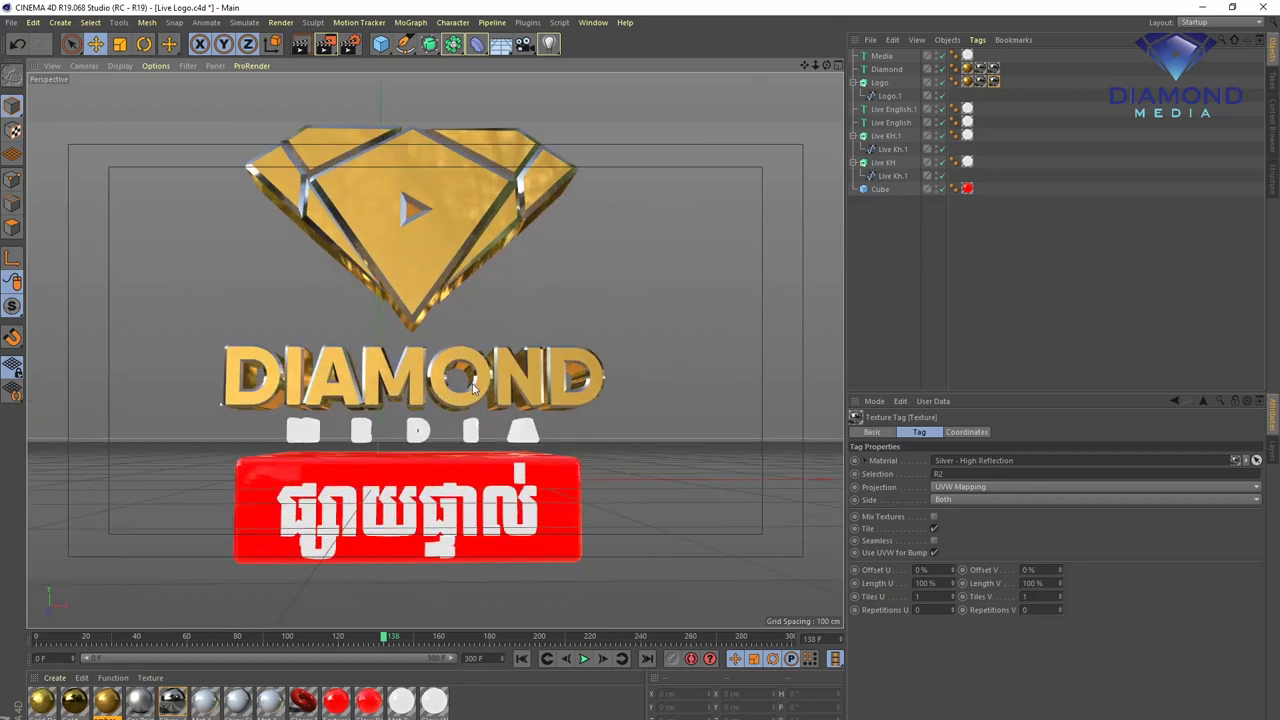
alt+drag(537, 353, 507, 340)
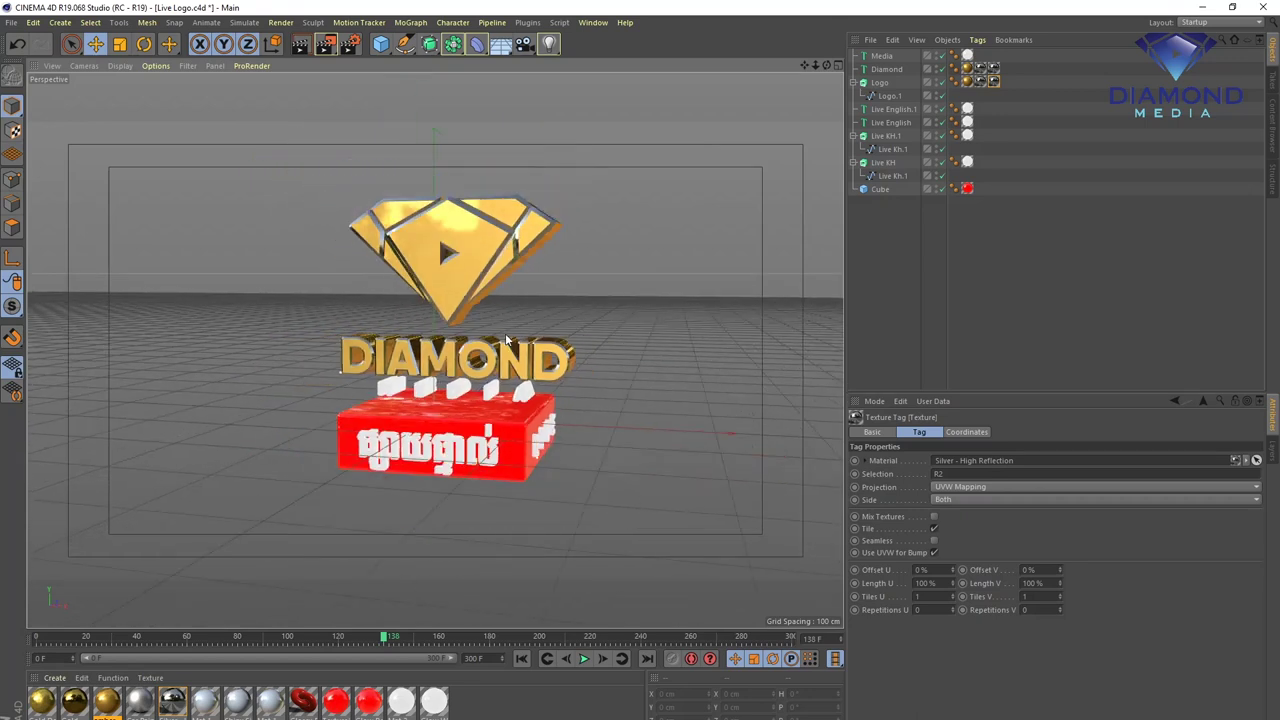
- Render a preview of the gold logo, then clear it and orbit to a more frontal angle
click(299, 45)
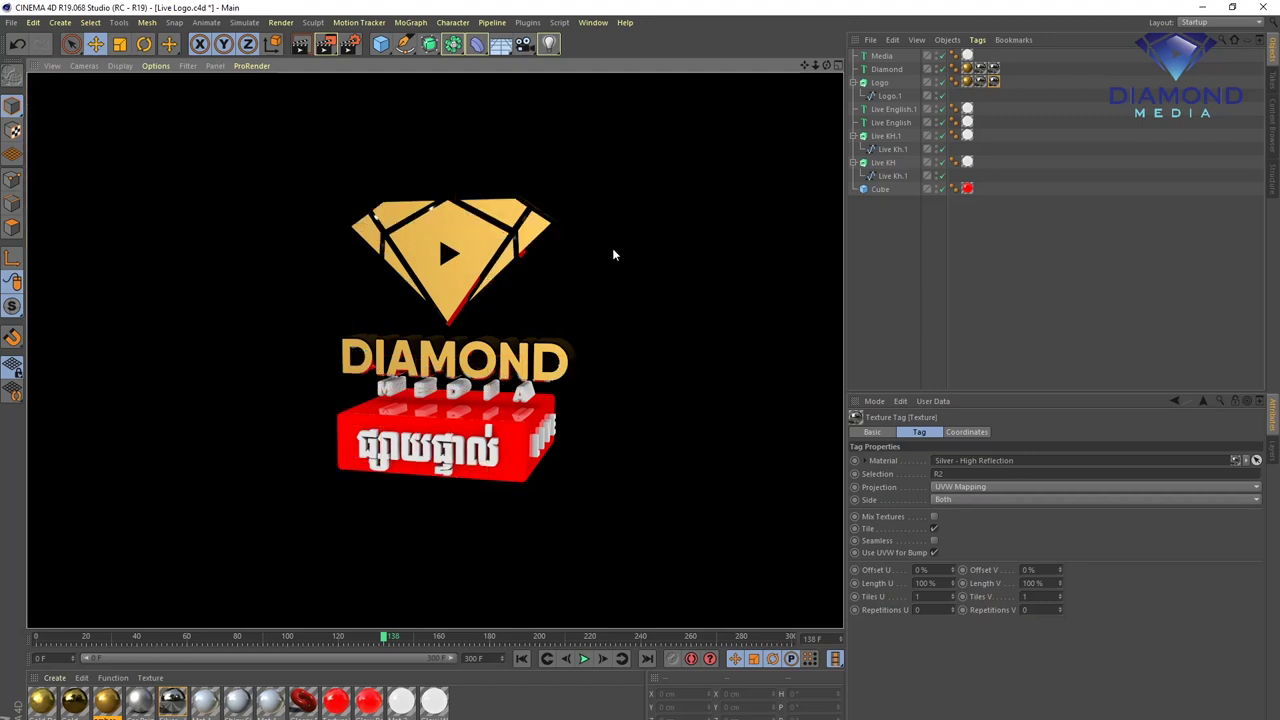
click(585, 405)
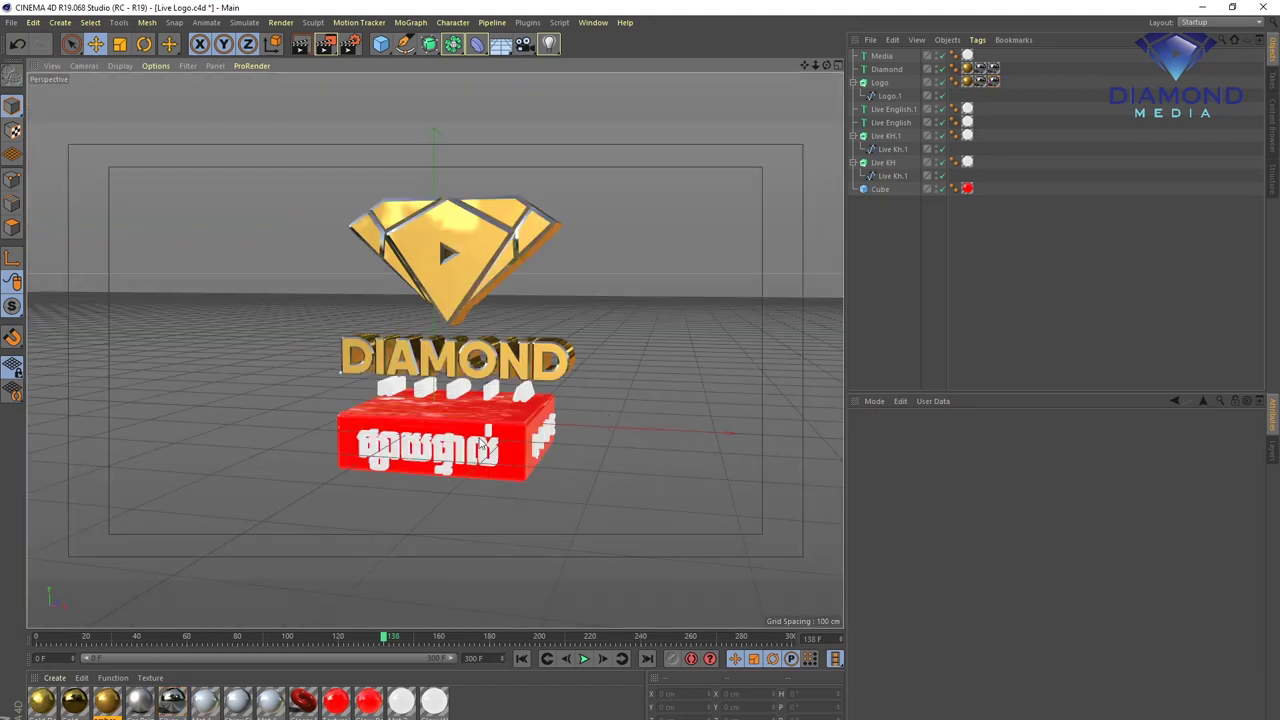
alt+drag(585, 405, 528, 427)
alt+drag(613, 395, 596, 390)
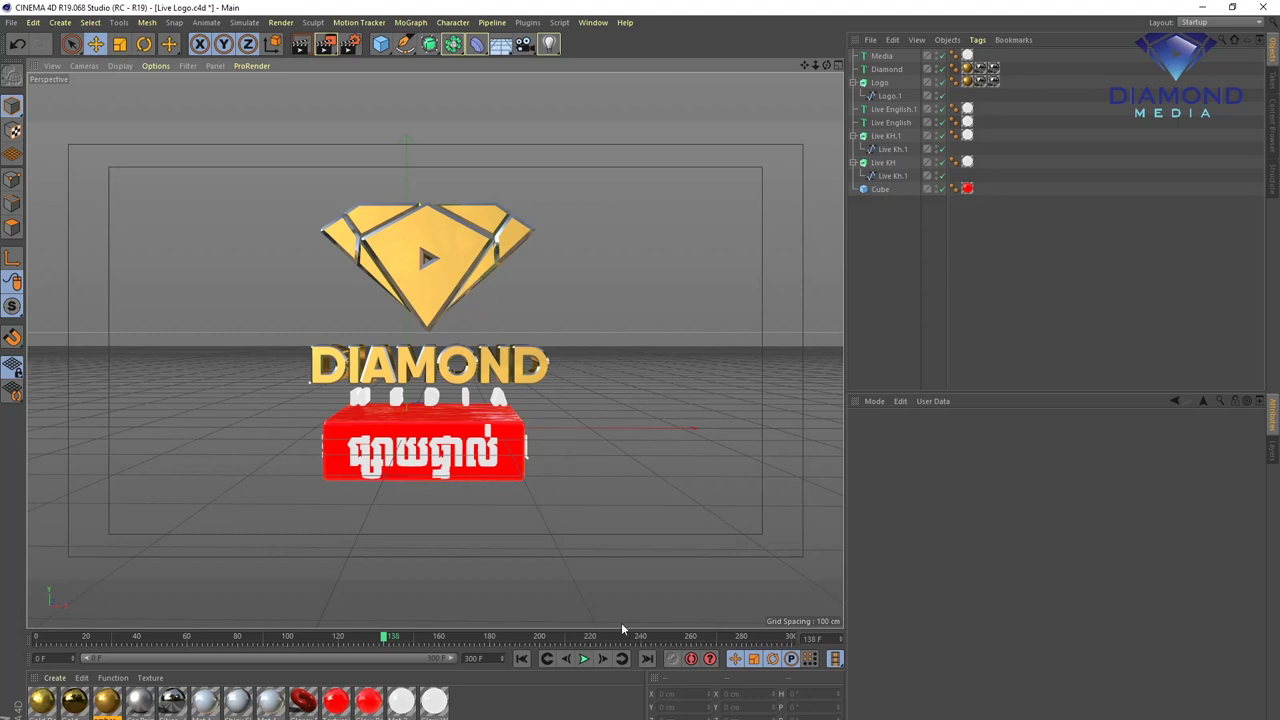
- Replace the old White search in the Content Browser with an HDR preset search
click(1273, 138)
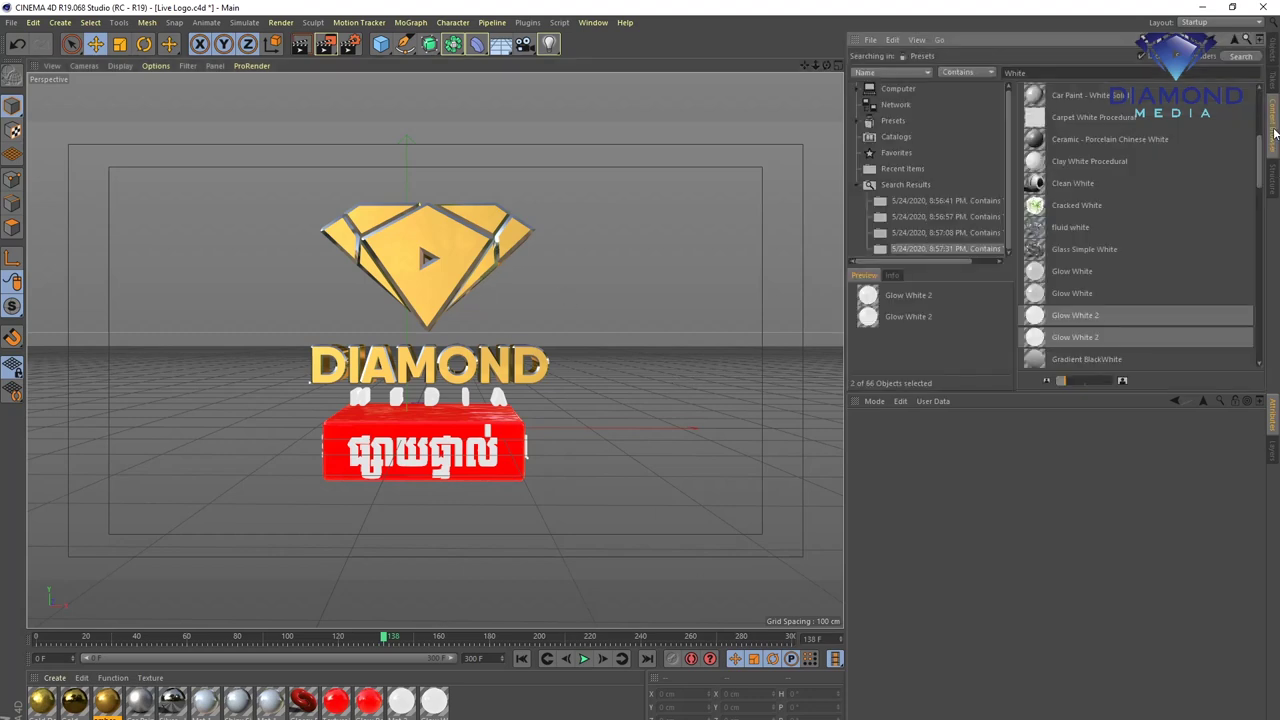
drag(1051, 72, 960, 76)
key(BackSpace)
text(HDR)
key(Return)
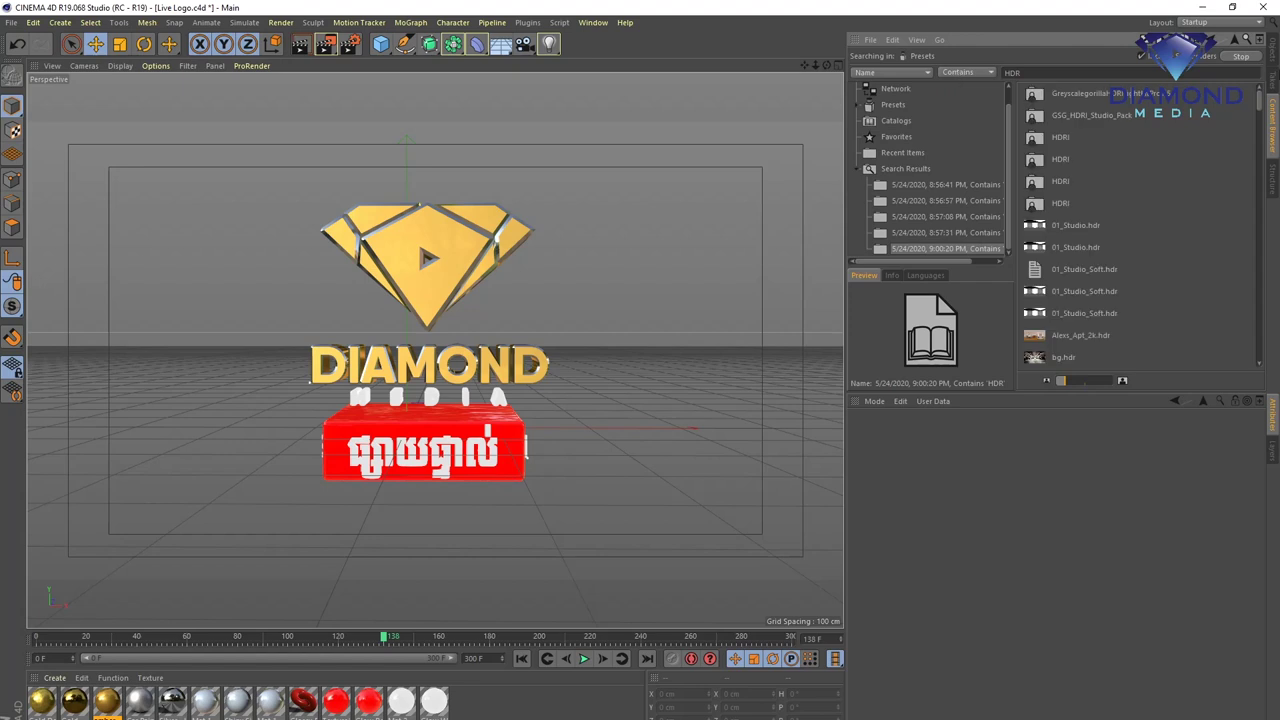
scroll(1132, 191, down, 3)
scroll(1132, 195, down, 2)
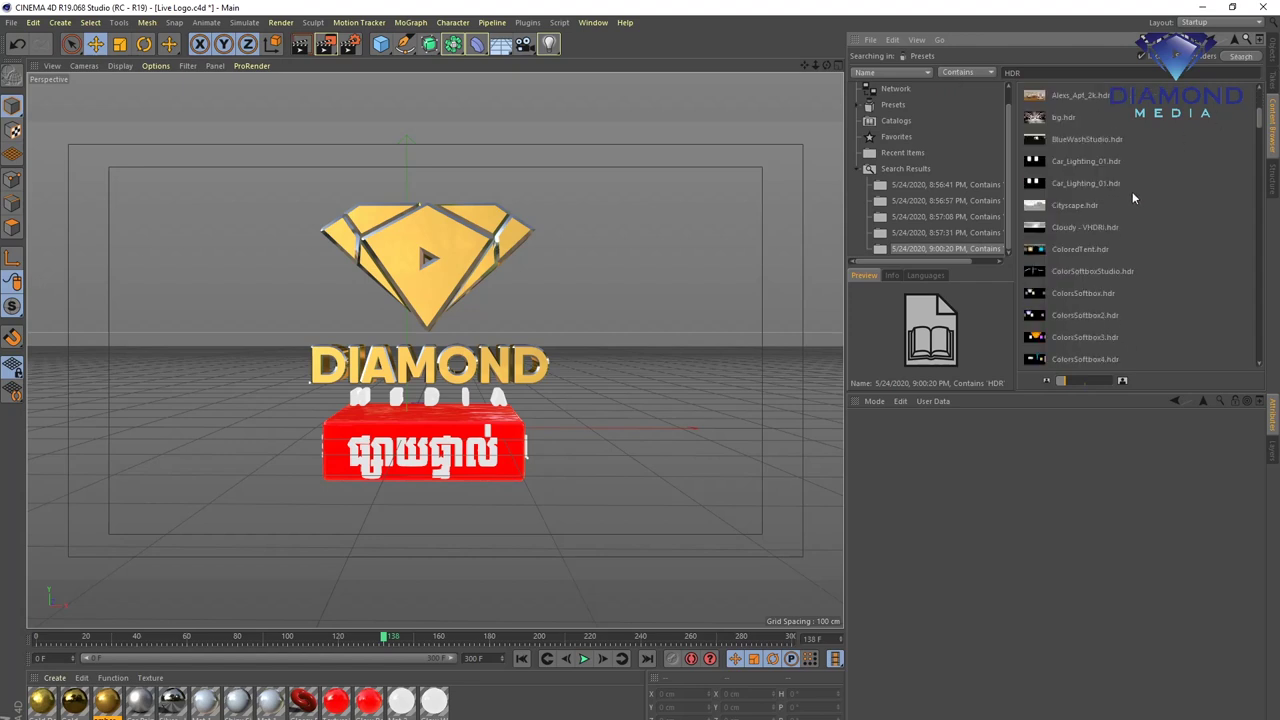
scroll(1131, 192, down, 2)
scroll(1125, 202, down, 2)
scroll(1124, 204, down, 2)
ctrl+scroll(1150, 250, up, 1)
ctrl+scroll(1184, 276, up, 1)
ctrl+scroll(1182, 232, up, 1)
- Show the HDR results as icons and load HDRStudioRig into the scene
right_click(1183, 250)
mouse_move(1100, 387)
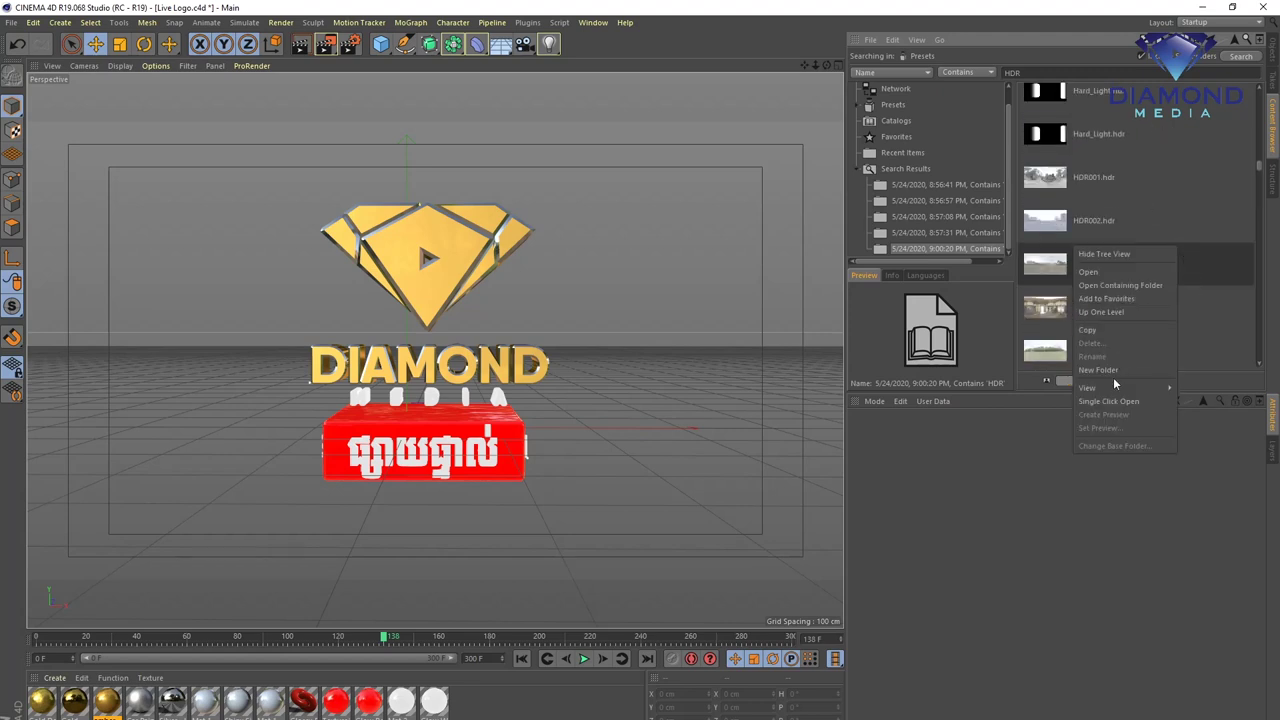
click(1205, 389)
scroll(1186, 241, down, 2)
scroll(1184, 232, down, 1)
scroll(1186, 237, down, 2)
scroll(1186, 237, down, 2)
scroll(1186, 237, down, 2)
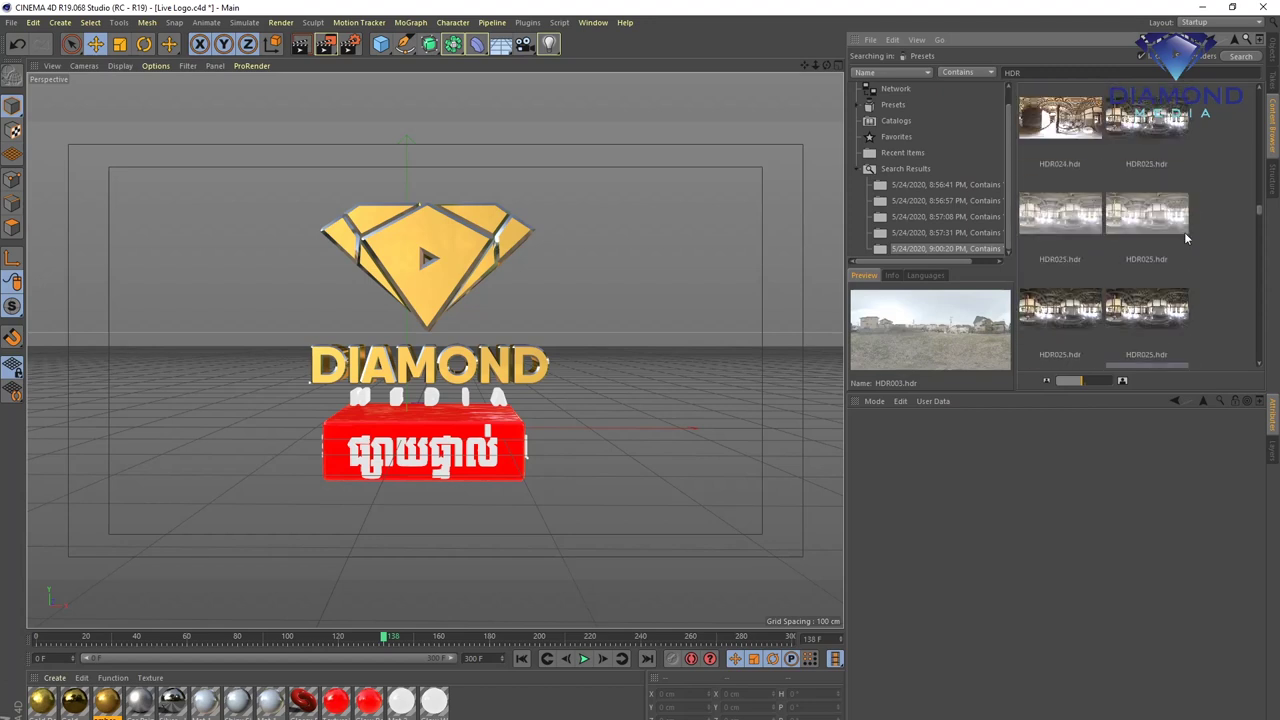
scroll(1186, 238, down, 2)
scroll(1186, 238, down, 1)
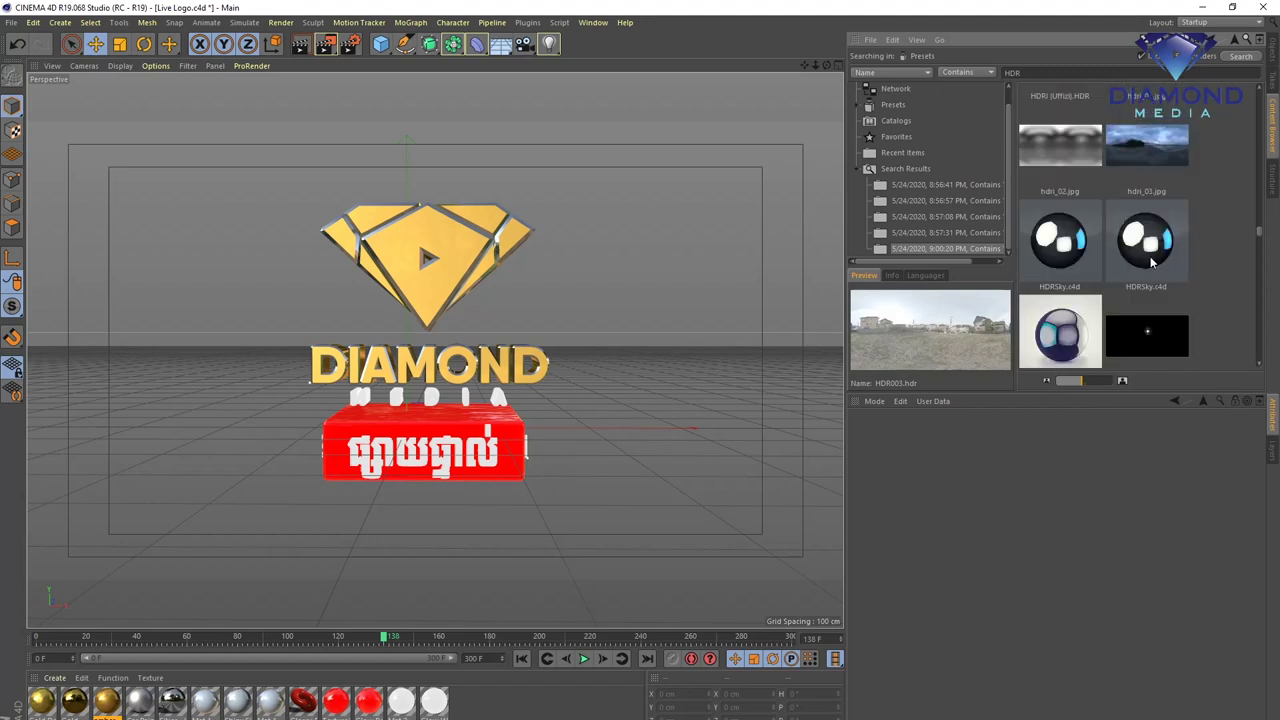
double_click(1077, 335)
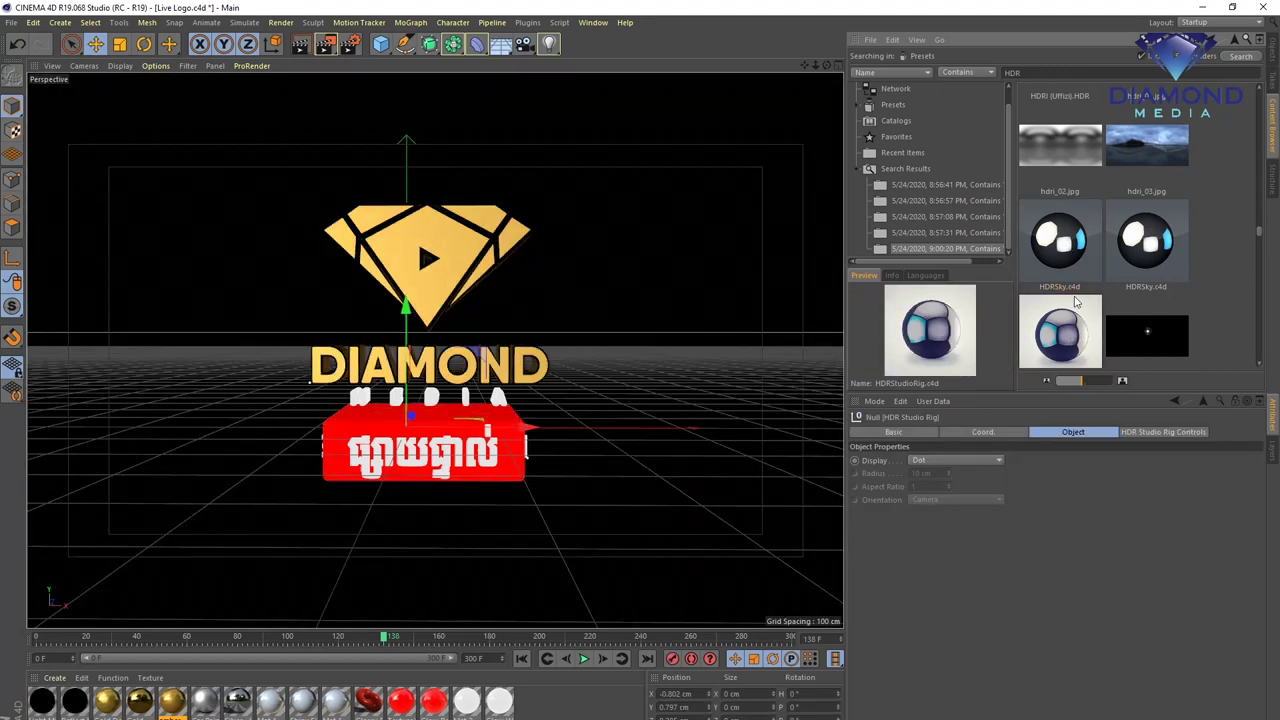
- Preview-render the HDR-lit logo, then open the rig's Light Material for editing
click(302, 45)
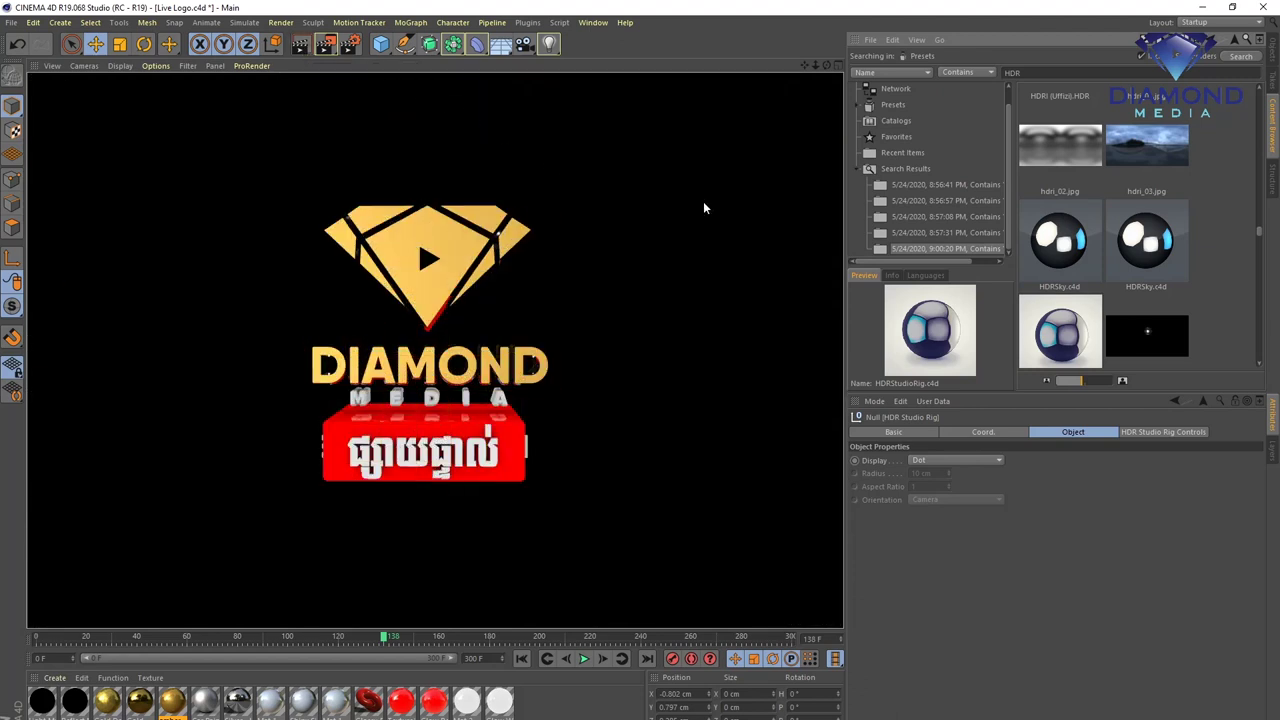
click(773, 178)
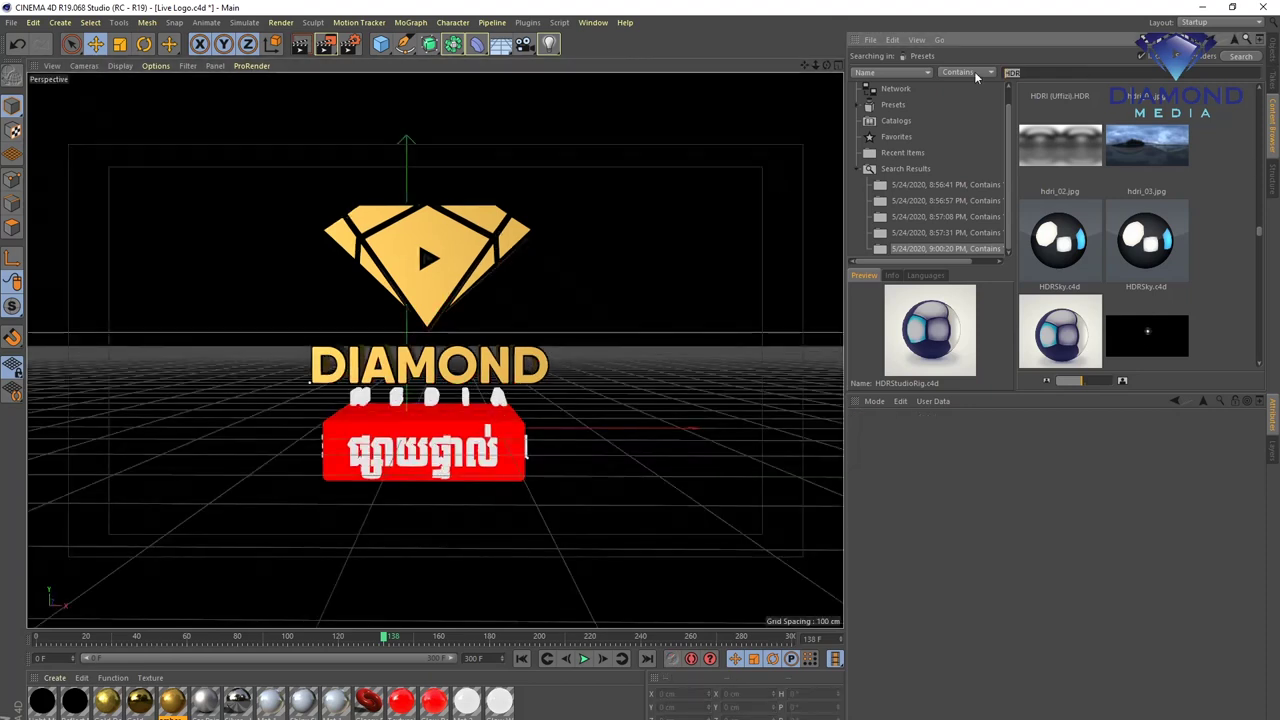
scroll(1218, 155, up, 3)
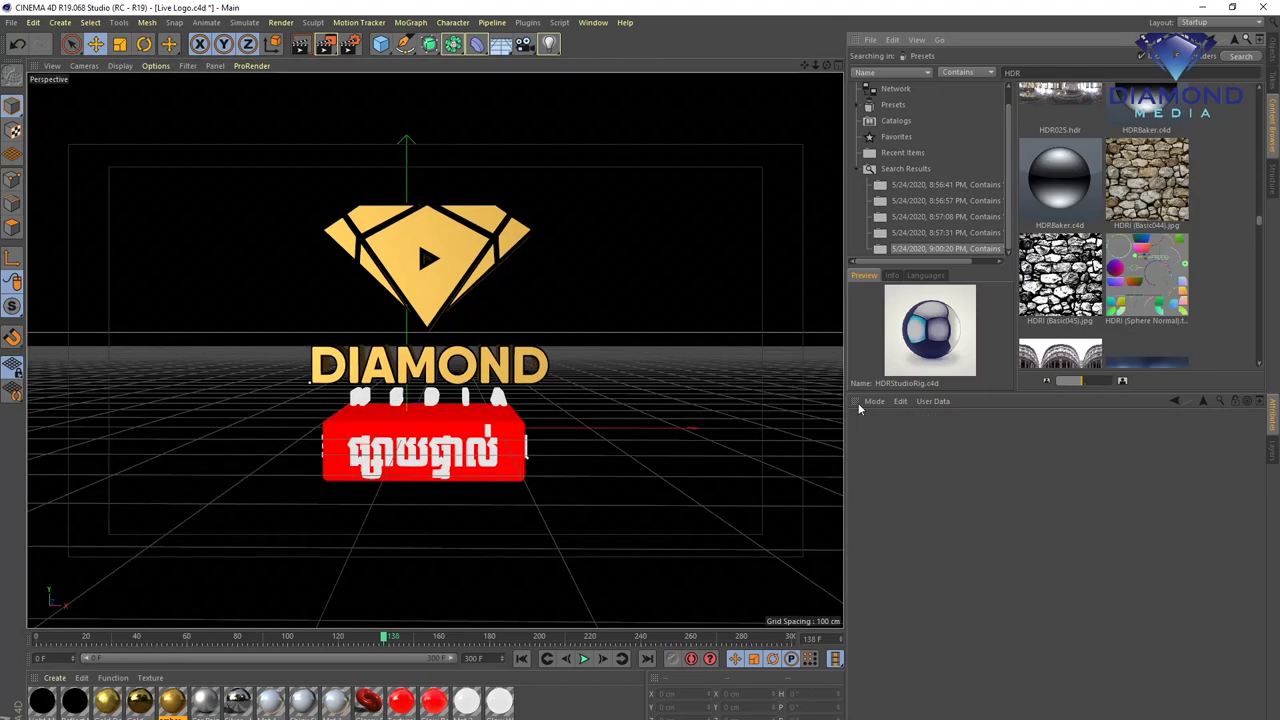
click(41, 702)
double_click(41, 702)
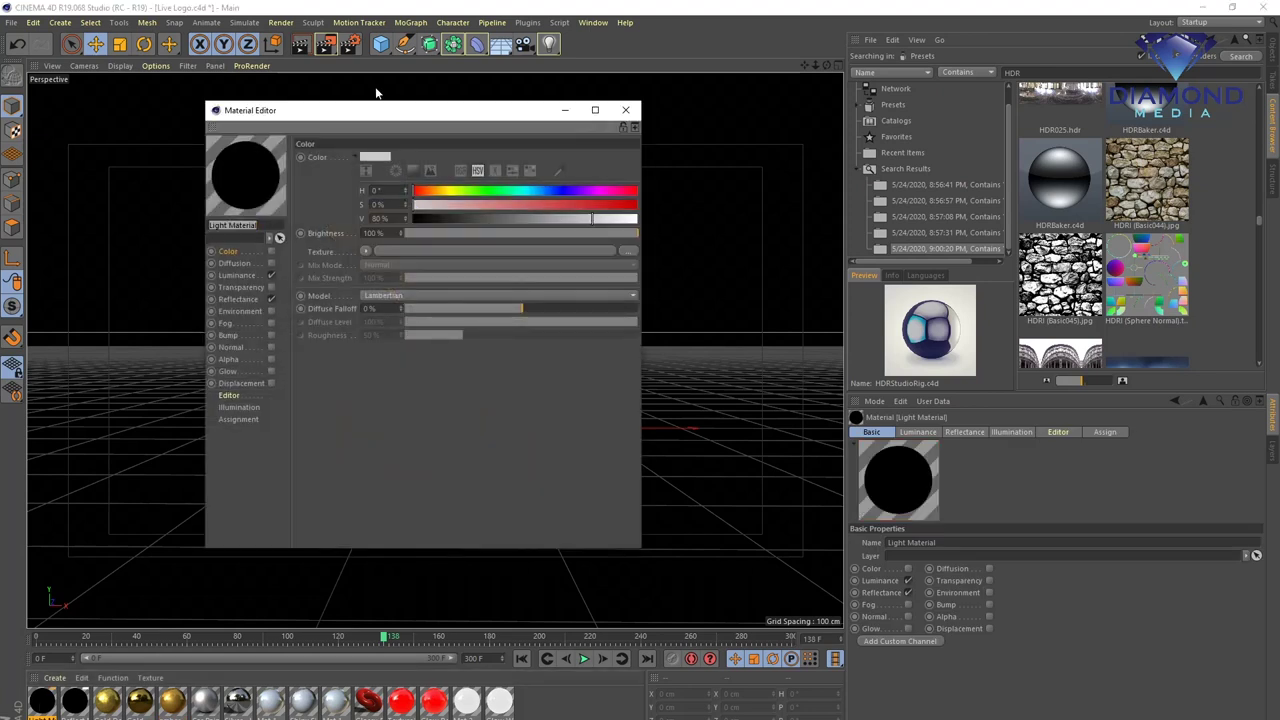
drag(384, 106, 281, 124)
- Load ColorSoftboxStudio.hdr as the material's luminance texture and close the Material Editor
click(1274, 58)
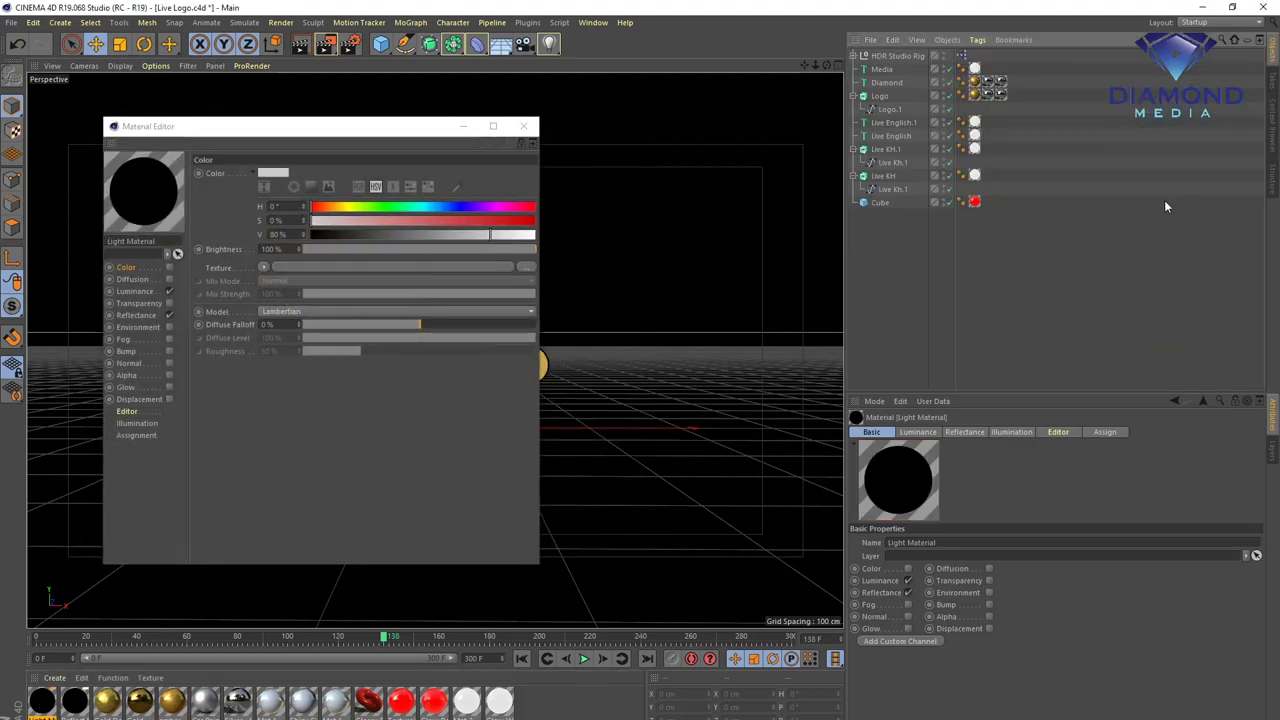
click(1274, 131)
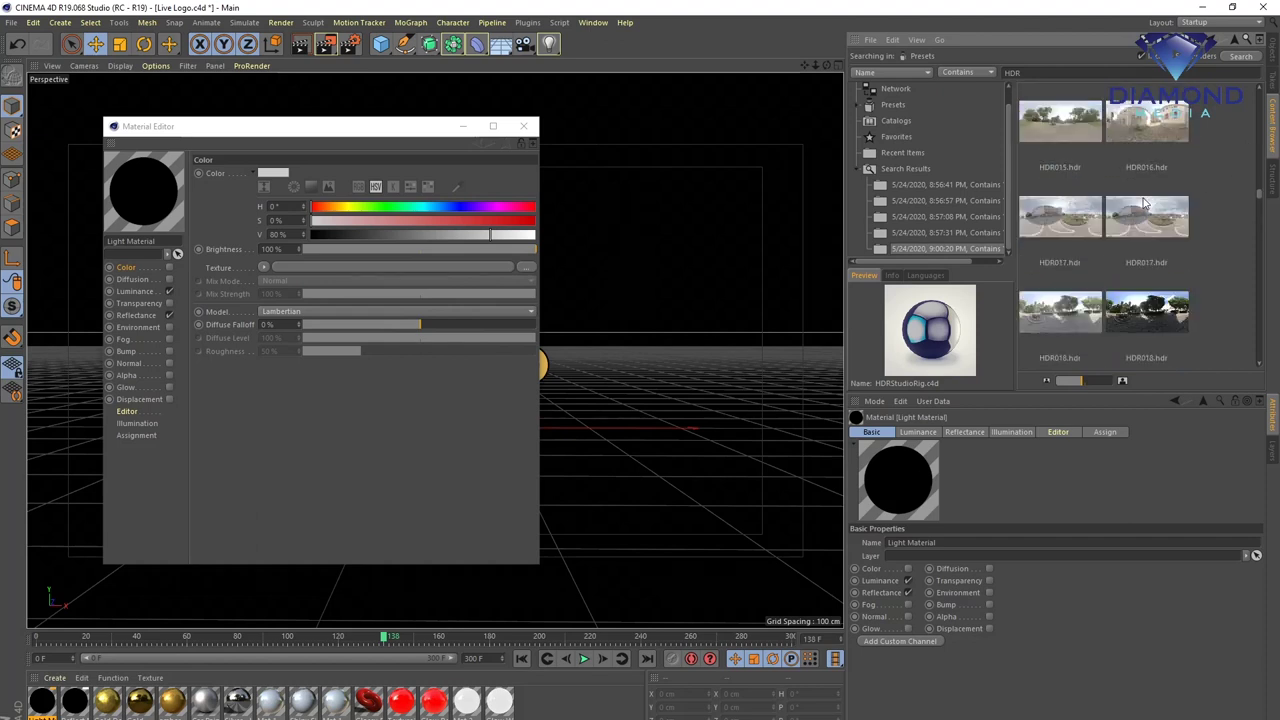
scroll(1142, 196, up, 3)
scroll(1142, 196, up, 3)
scroll(1142, 196, up, 2)
scroll(1140, 206, up, 2)
scroll(1142, 208, up, 1)
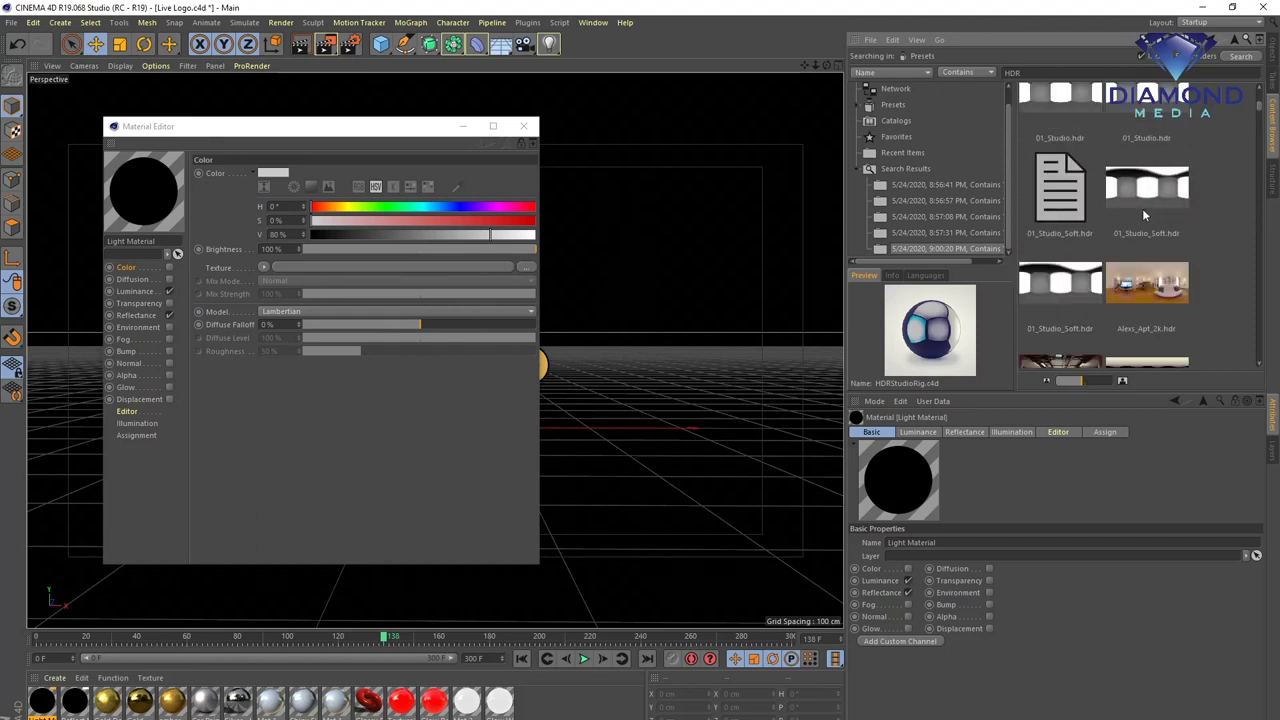
scroll(1142, 208, up, 1)
scroll(1145, 215, down, 2)
scroll(1145, 215, down, 2)
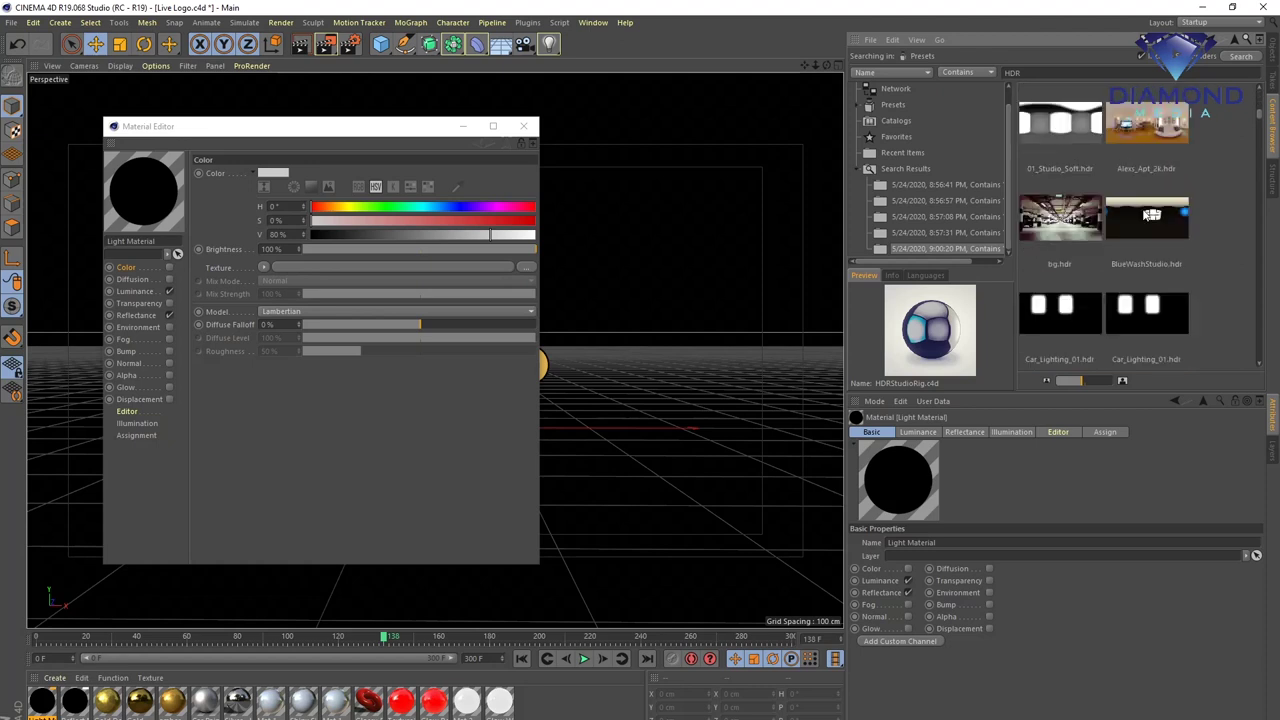
scroll(1145, 215, down, 2)
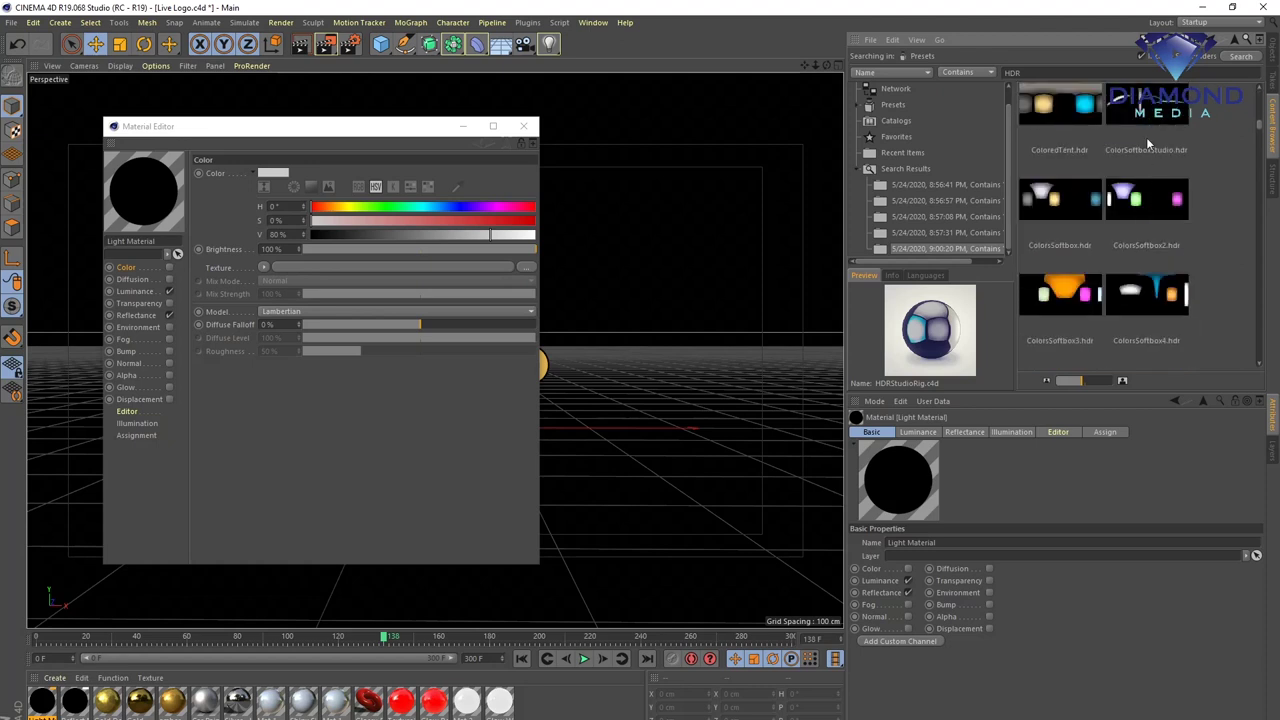
scroll(1142, 121, down, 1)
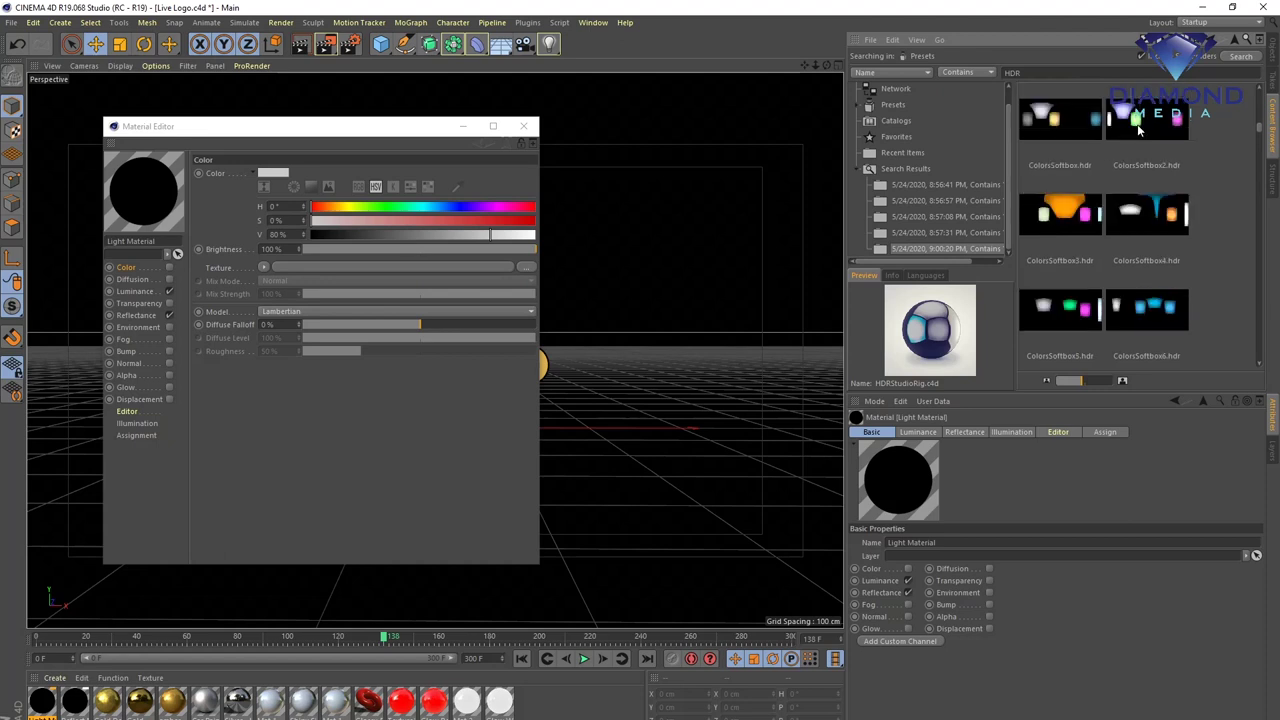
scroll(1138, 130, down, 1)
scroll(1132, 140, down, 1)
scroll(1133, 162, up, 3)
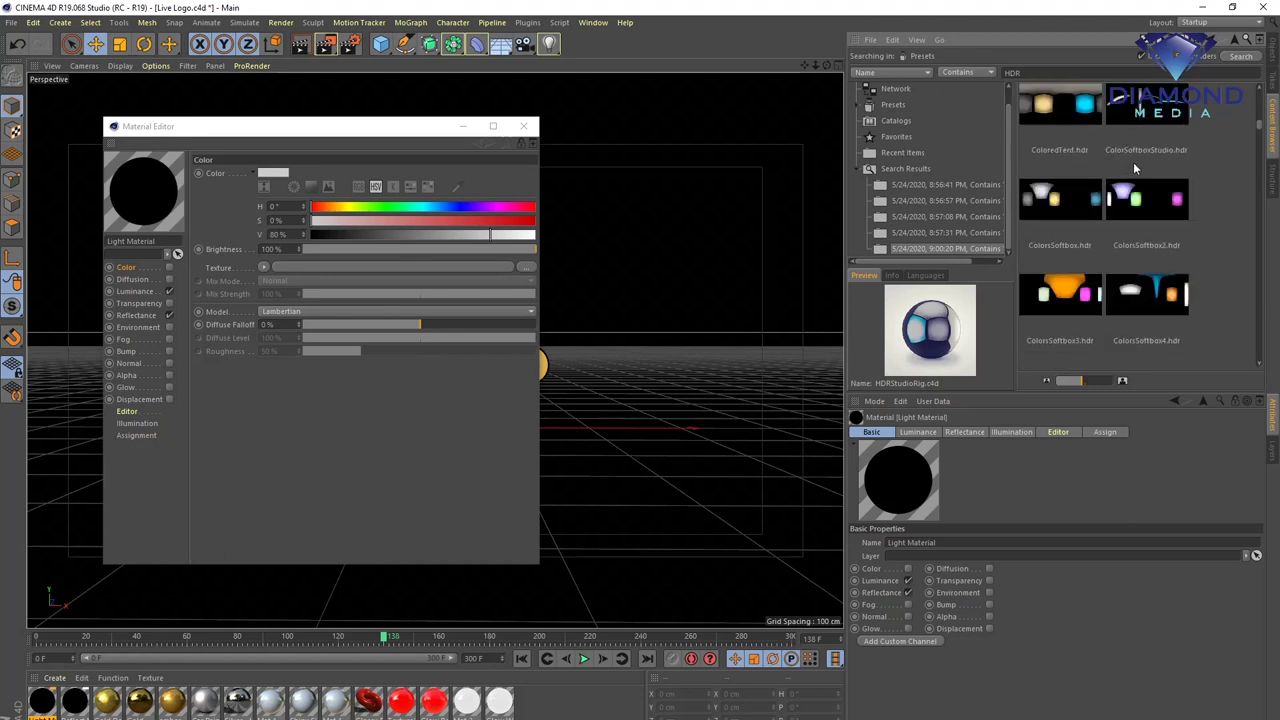
scroll(1148, 106, up, 1)
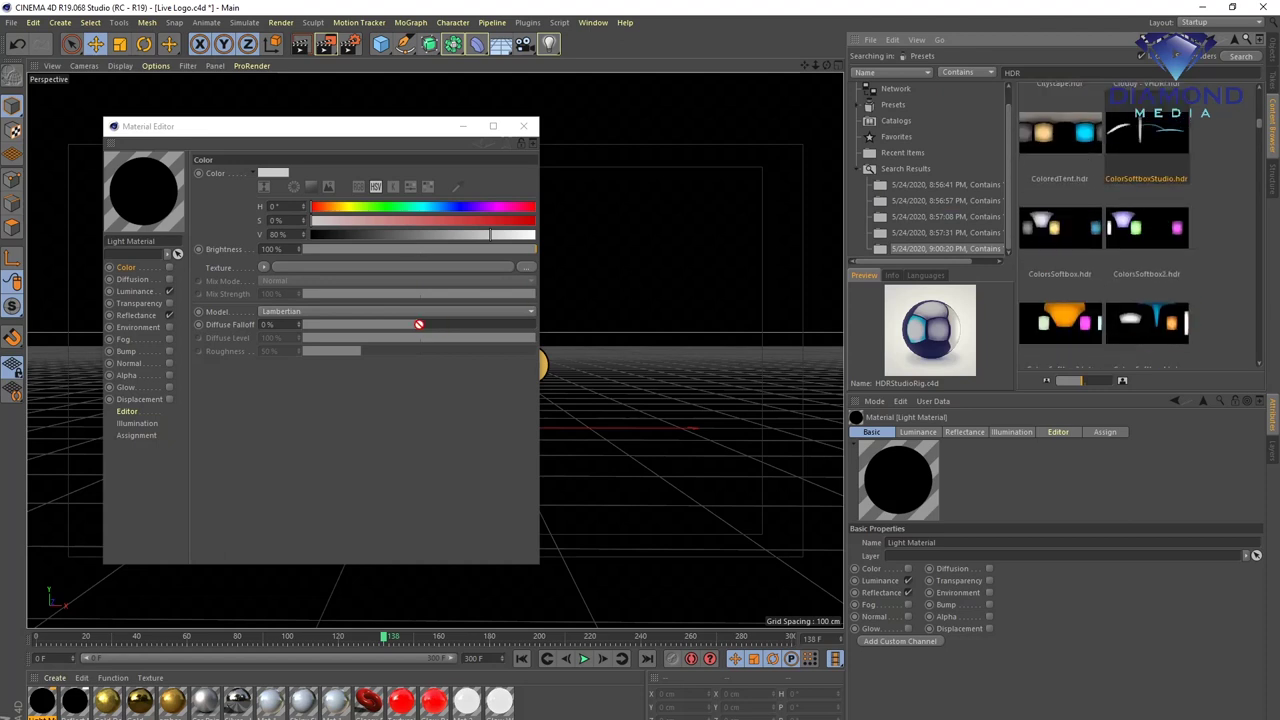
click(133, 292)
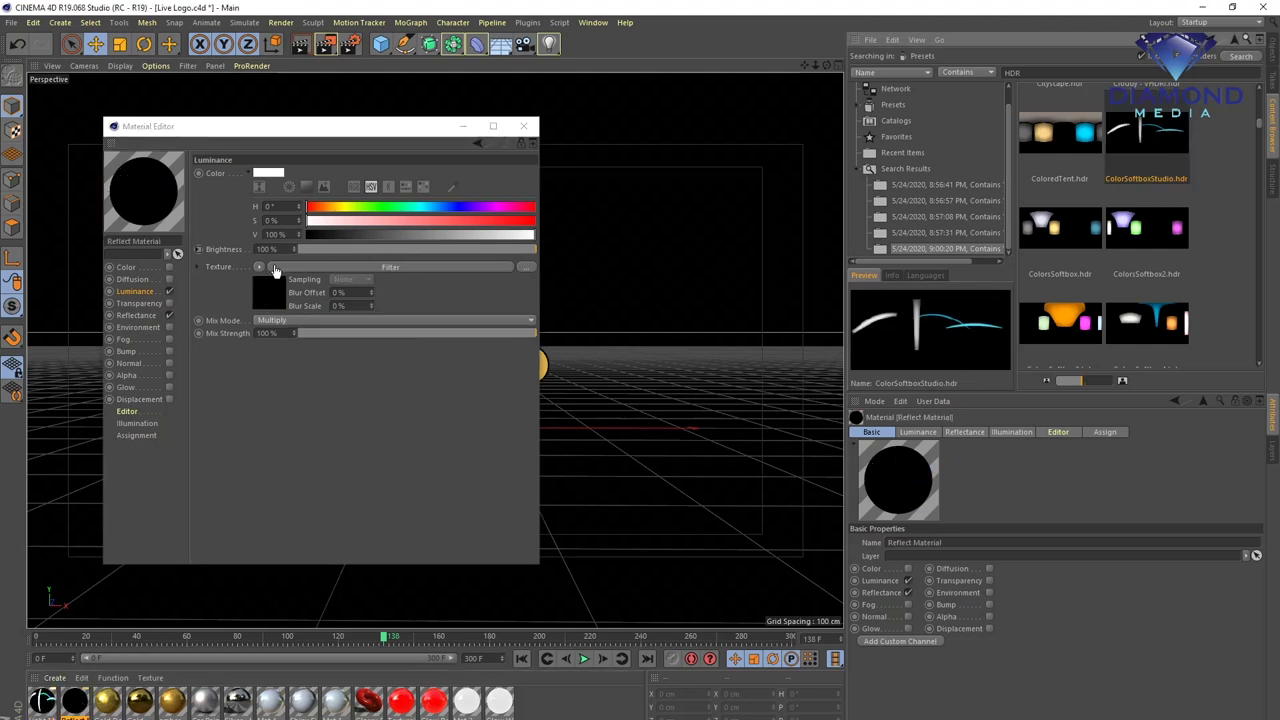
click(523, 126)
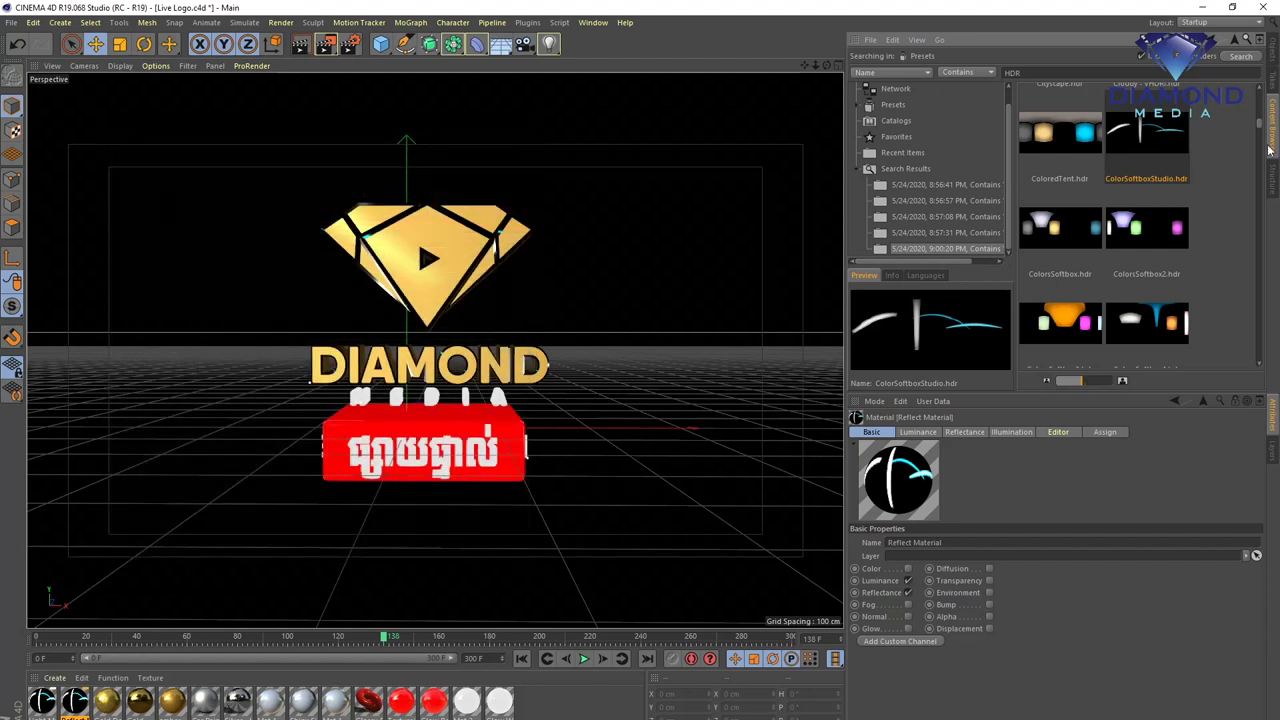
- Preview-render the reflective gold logo from the front and an orbited angle, then face it again
click(1274, 55)
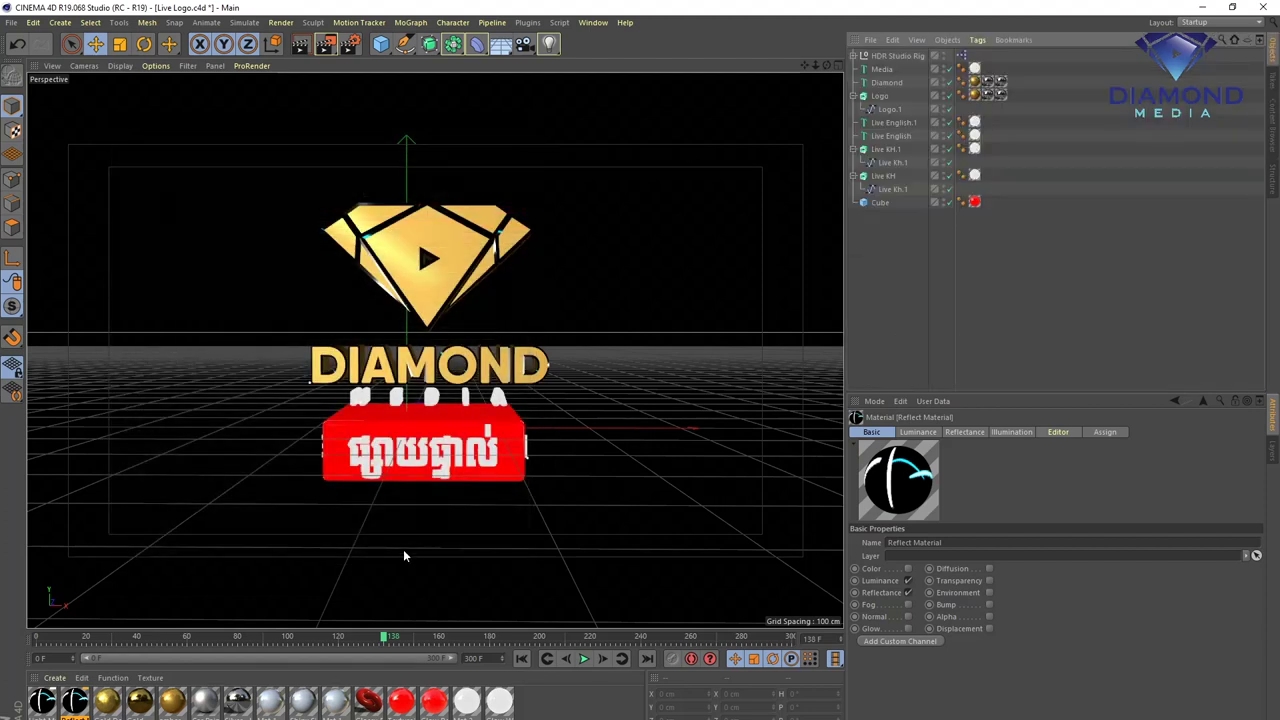
click(304, 47)
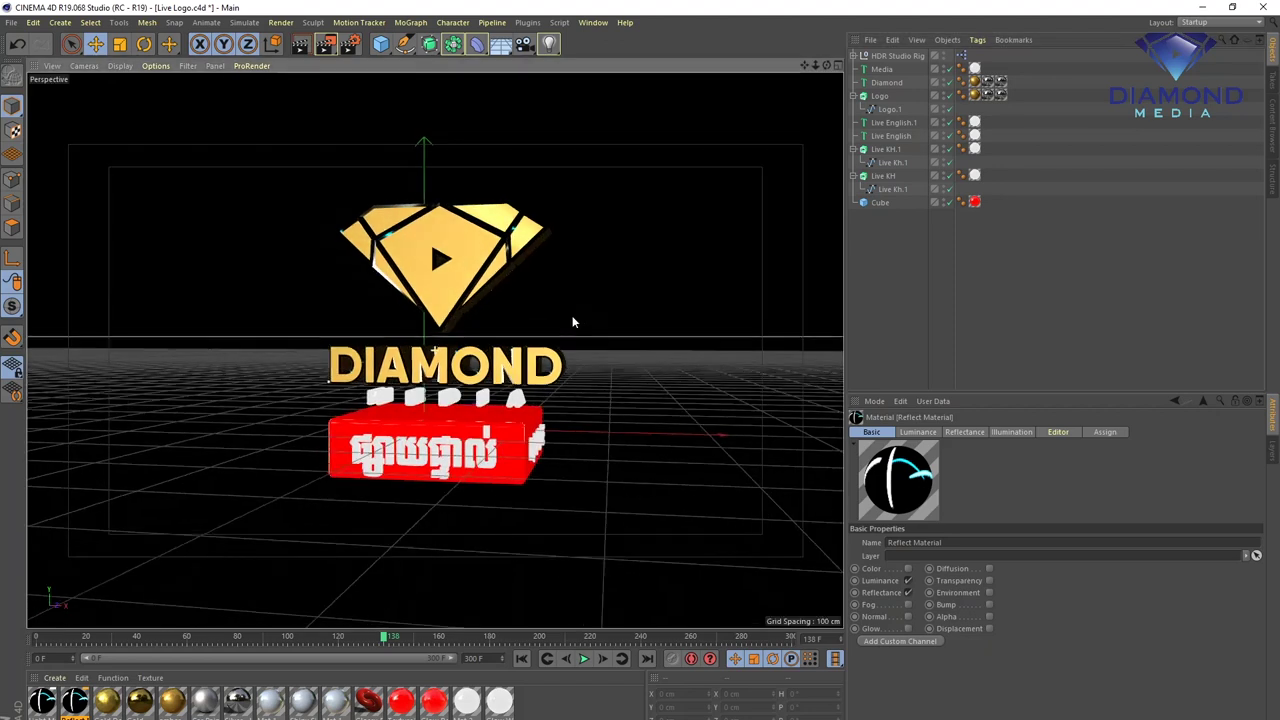
alt+drag(625, 380, 465, 348)
click(300, 44)
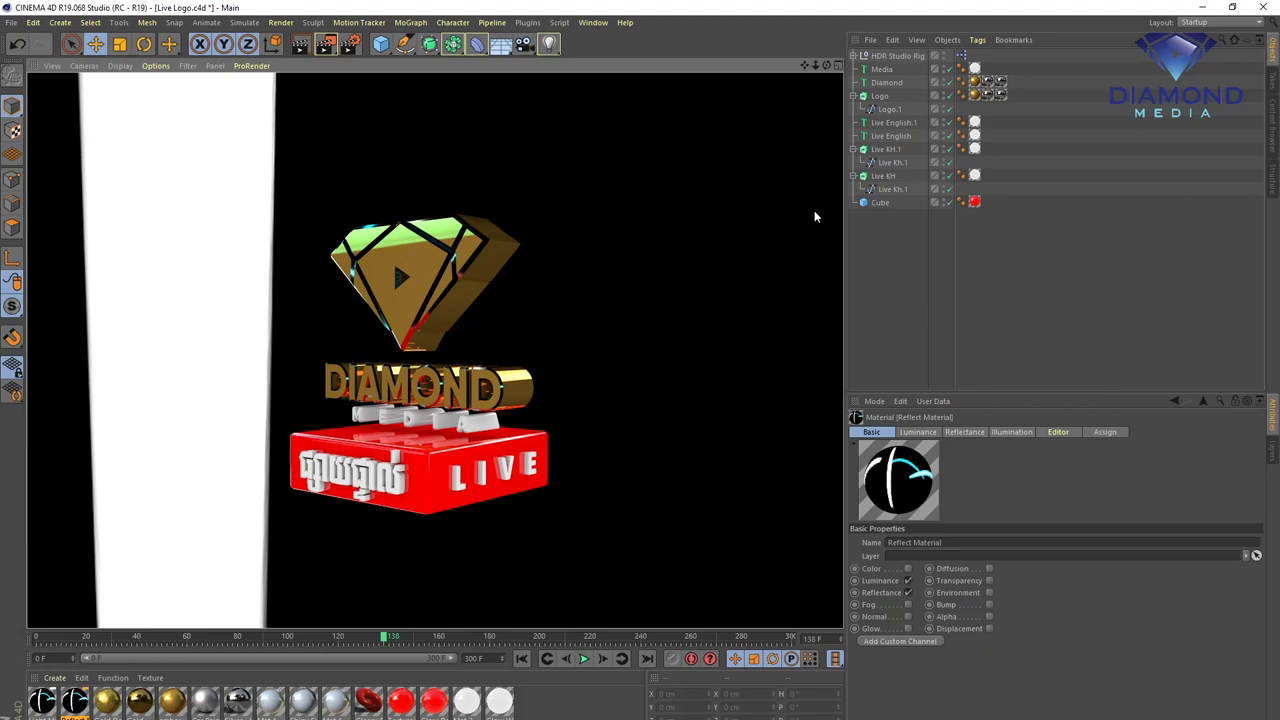
mouse_move(474, 344)
alt+mouse_down()
mouse_move(331, 397)
mouse_move(543, 351)
mouse_move(627, 269)
alt+mouse_up()
- Add a Spot Light to the scene and switch to the four-view layout
click(548, 44)
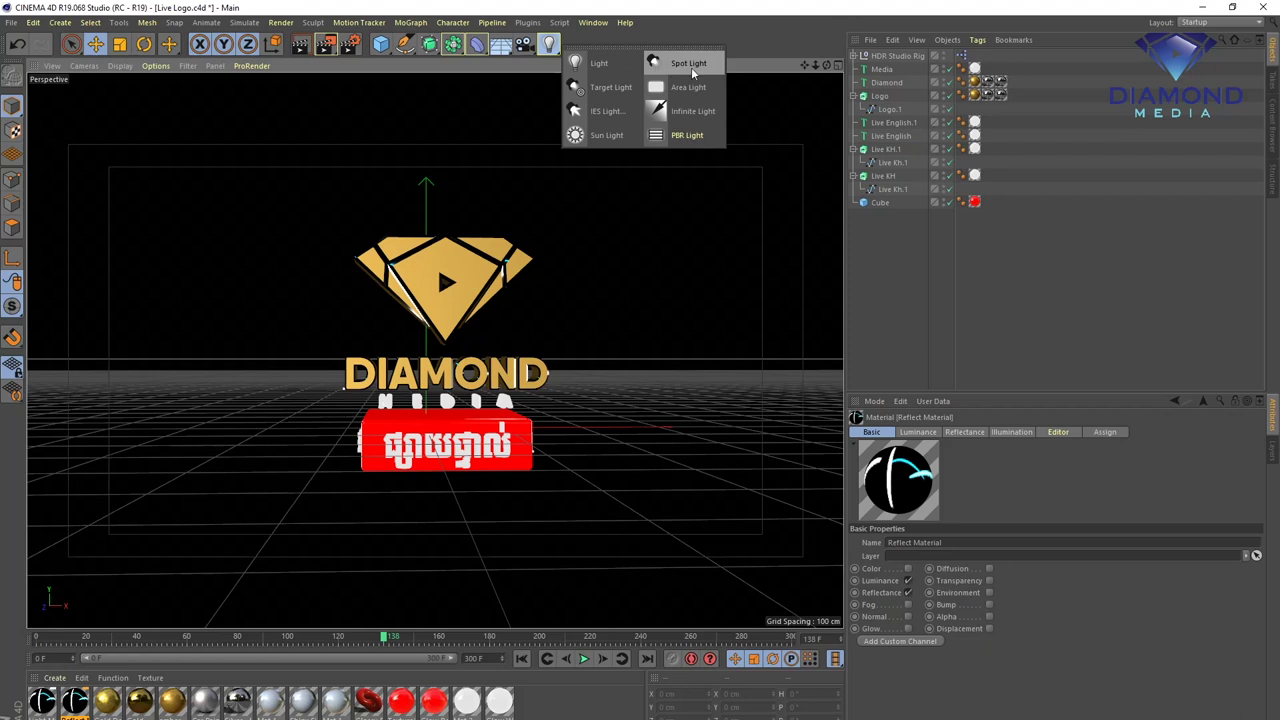
click(690, 64)
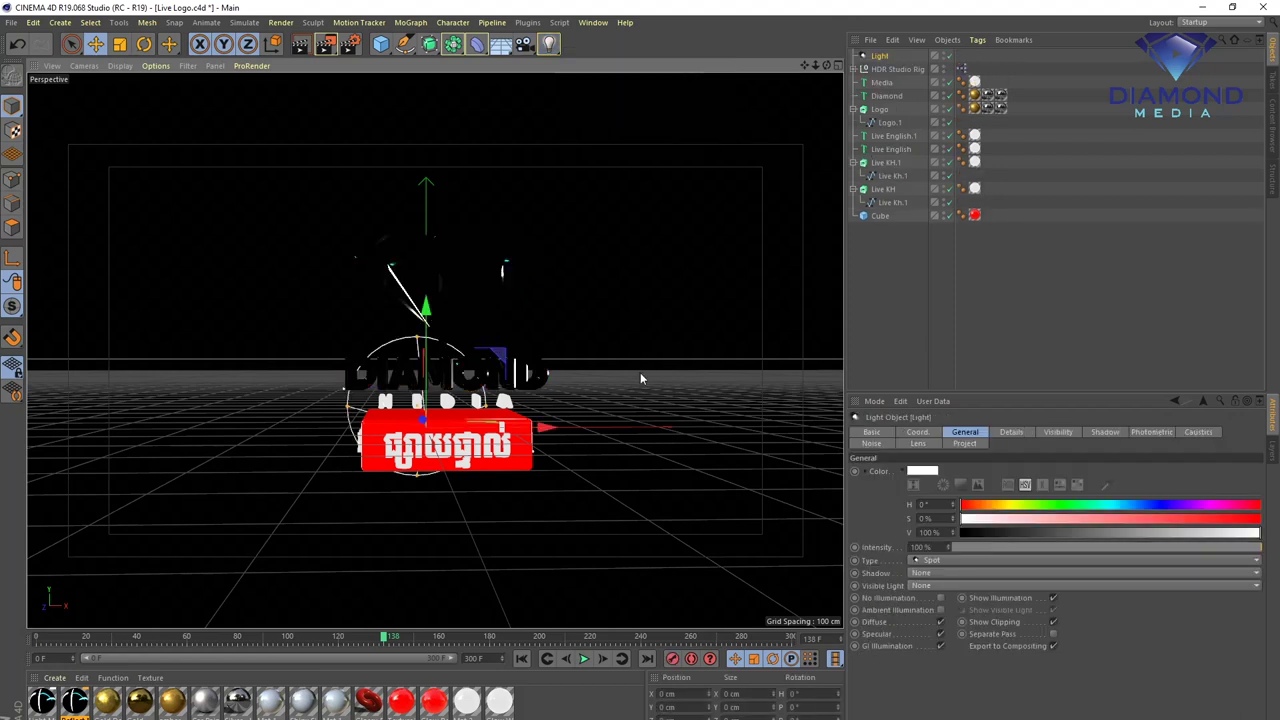
click(838, 66)
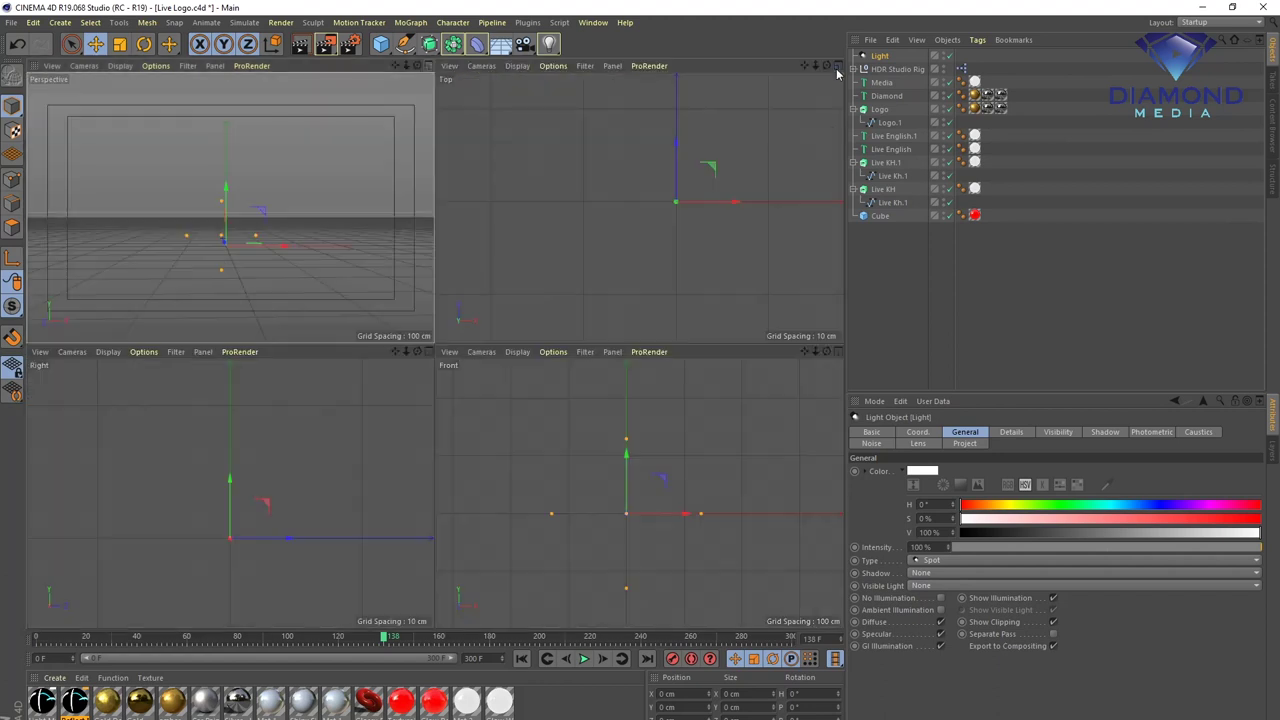
scroll(284, 520, down, 3)
scroll(290, 495, down, 2)
- Move the spot light in front of the logo, raise it slightly, and widen its cone
drag(322, 528, 184, 507)
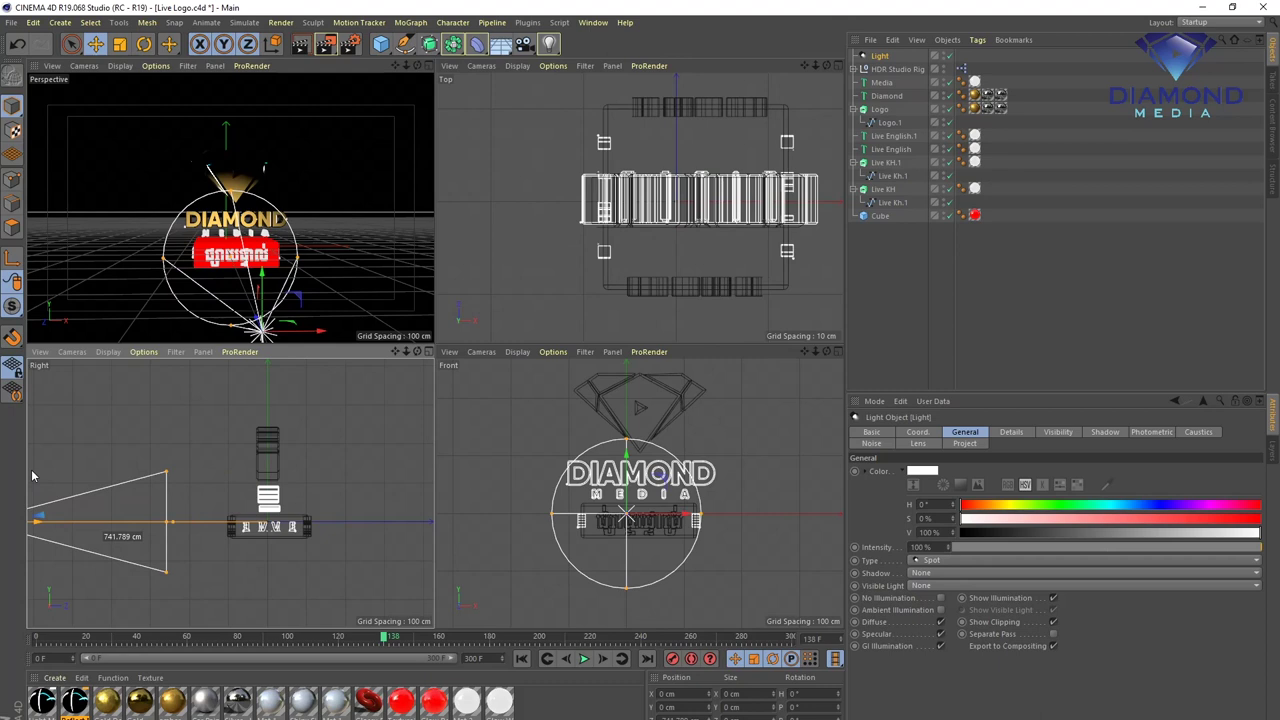
alt+middle_drag(184, 507, 92, 470)
alt+middle_drag(207, 497, 312, 512)
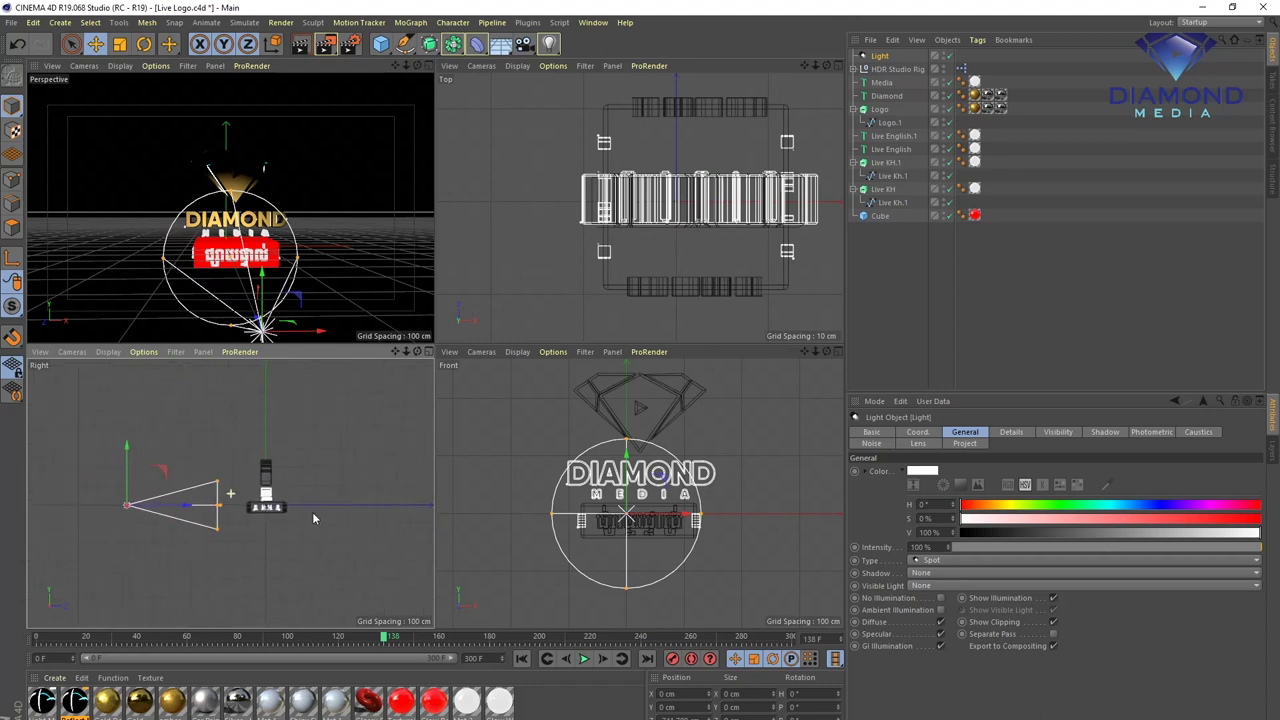
drag(96, 452, 95, 441)
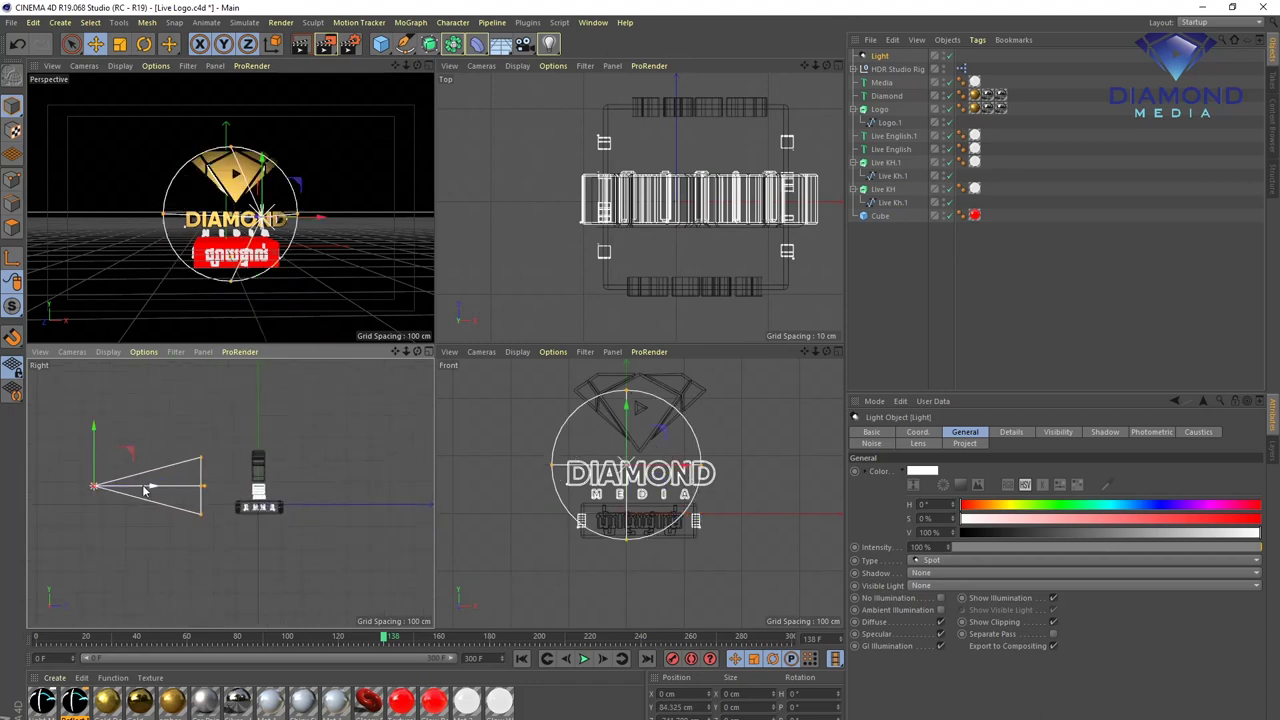
drag(148, 490, 62, 492)
drag(117, 459, 108, 436)
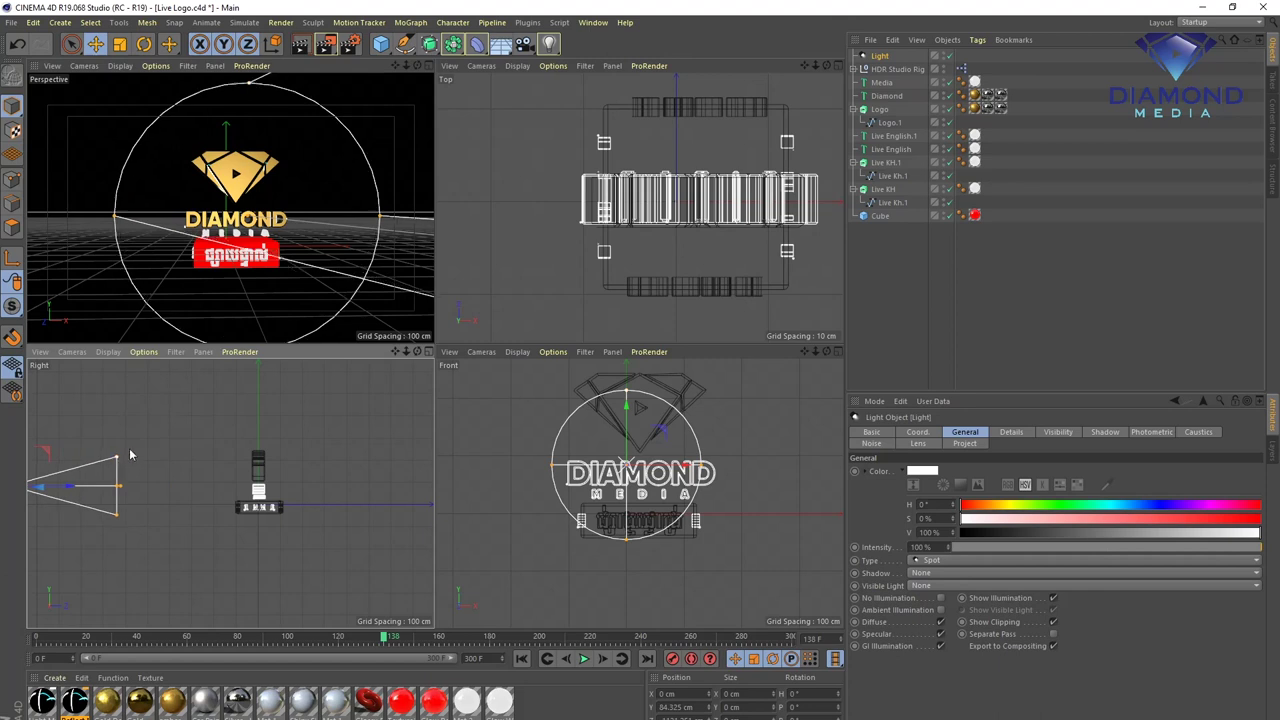
- Lengthen the spot cone, return to a single Perspective view, and test-render the spot-lit logo
drag(120, 486, 221, 486)
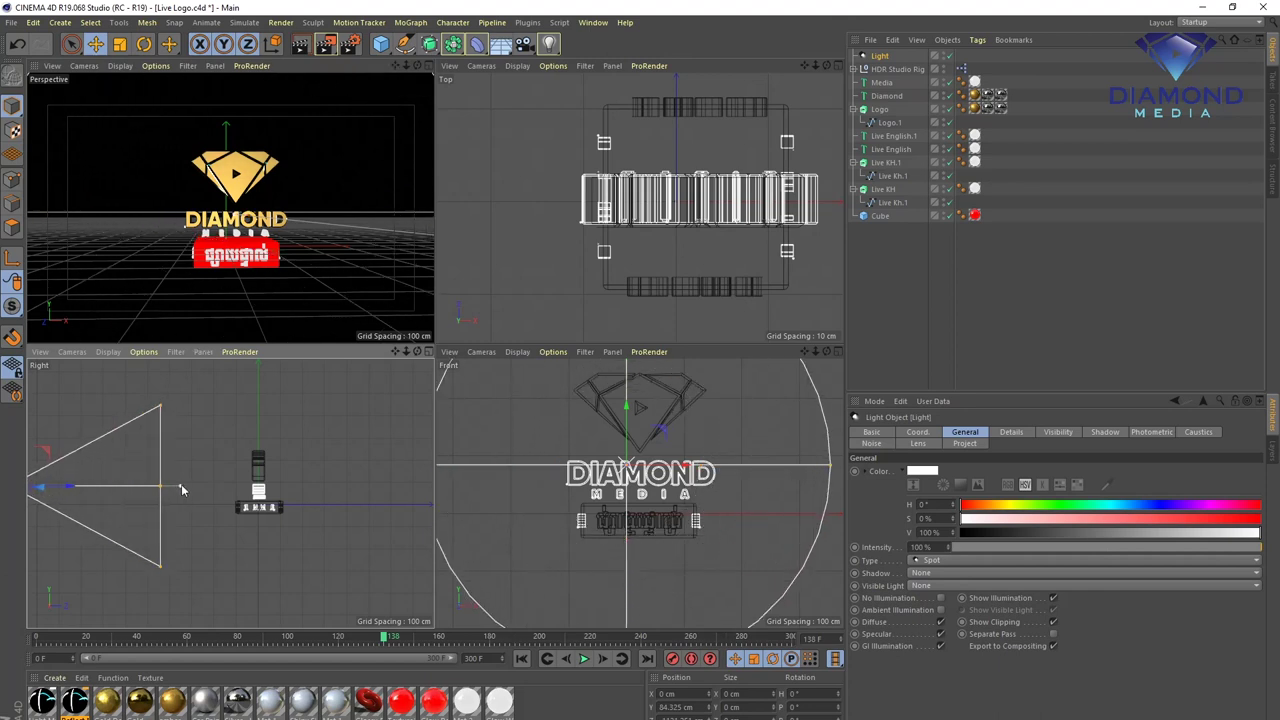
click(428, 66)
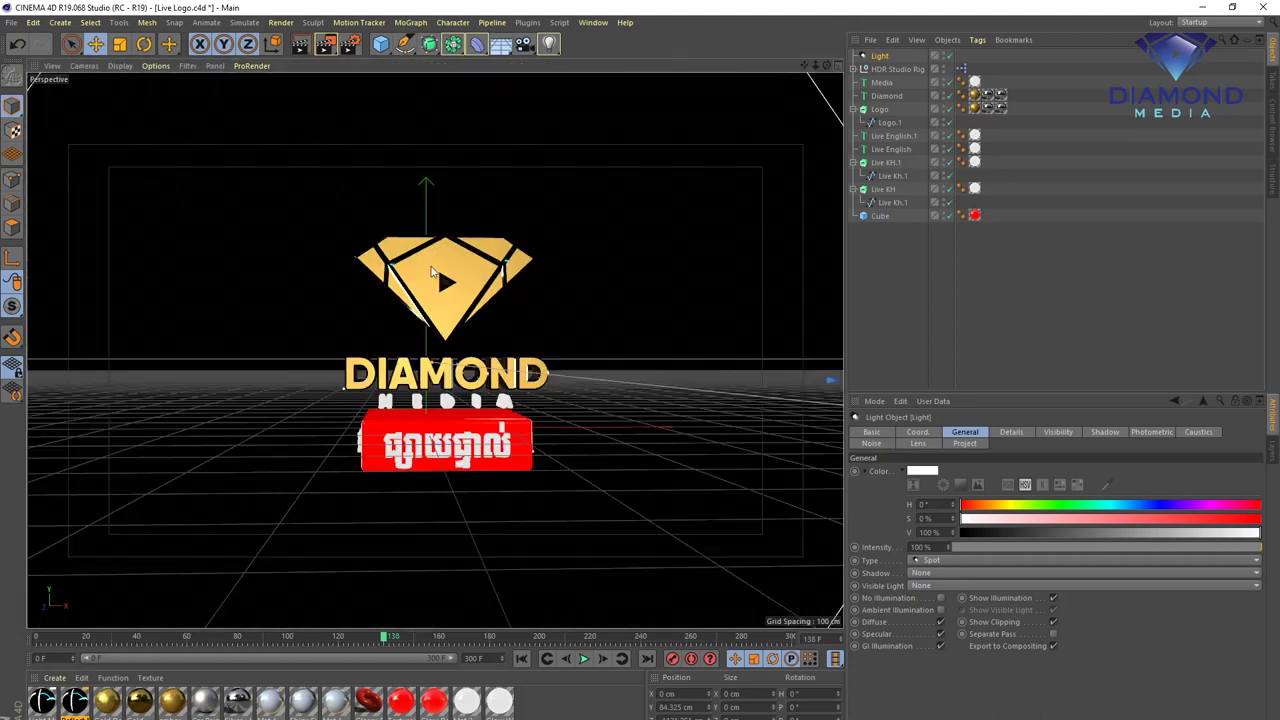
scroll(561, 342, up, 2)
scroll(540, 355, up, 1)
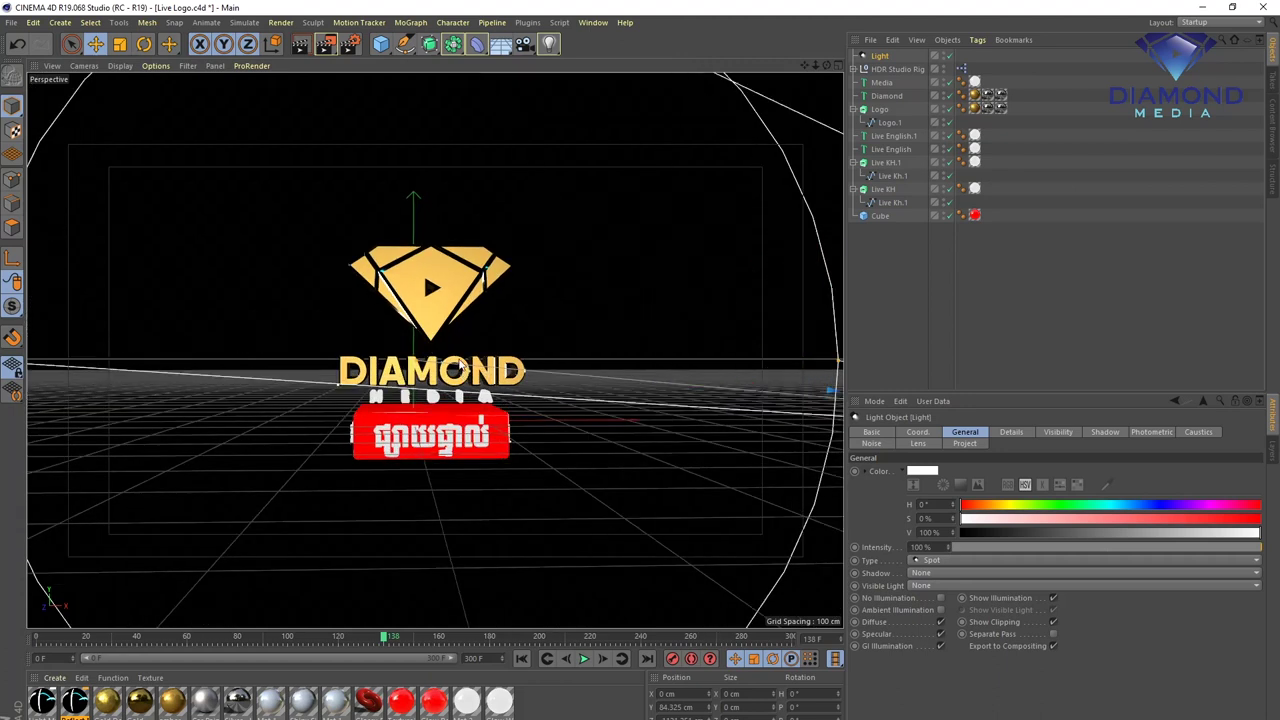
scroll(520, 365, up, 1)
alt+drag(518, 368, 434, 220)
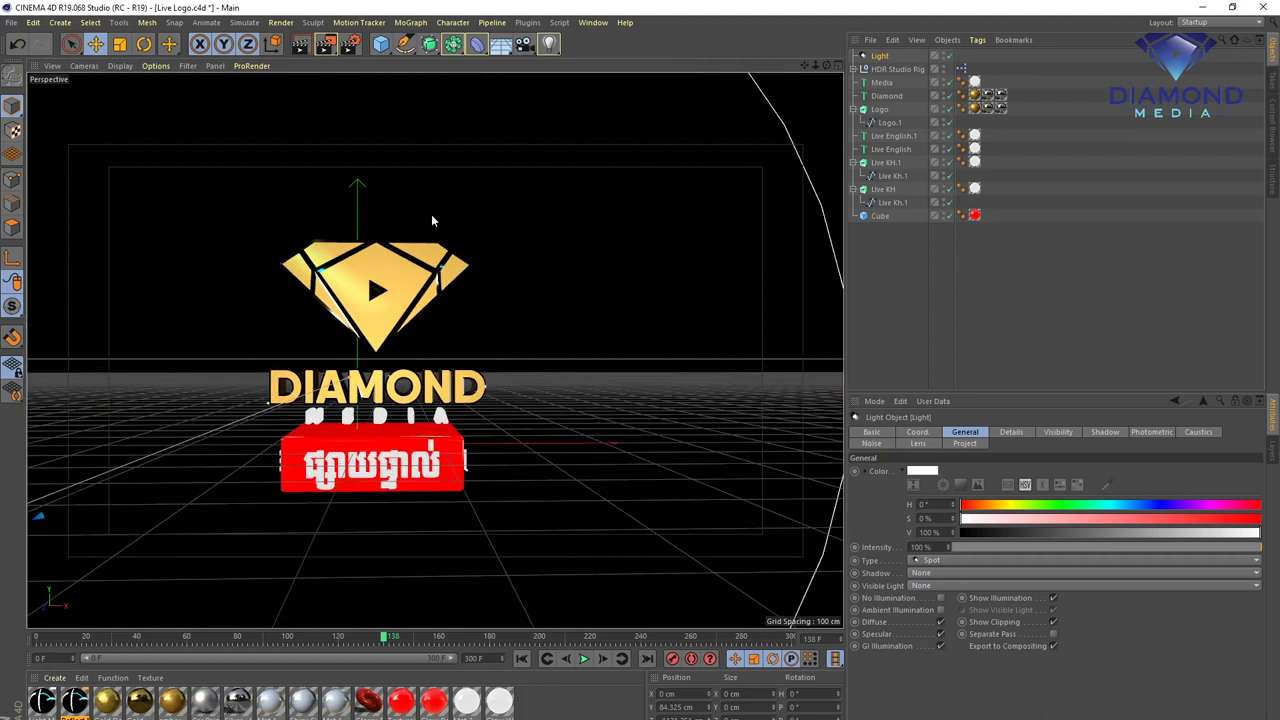
click(301, 45)
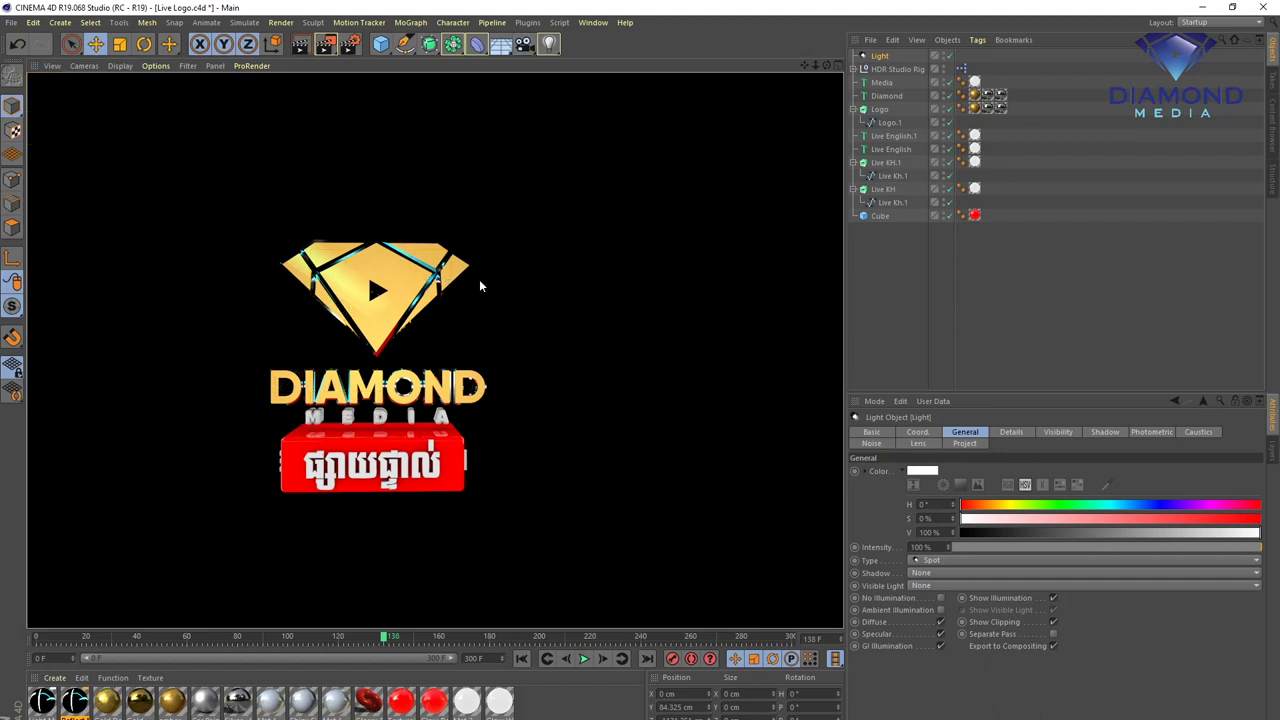
- Scrub the timeline, re-orbit the view, and save the Live Logo scene
mouse_move(407, 643)
mouse_down()
mouse_move(630, 640)
mouse_move(357, 640)
mouse_up()
mouse_move(506, 414)
alt+mouse_down()
mouse_move(478, 404)
mouse_move(492, 414)
alt+mouse_up()
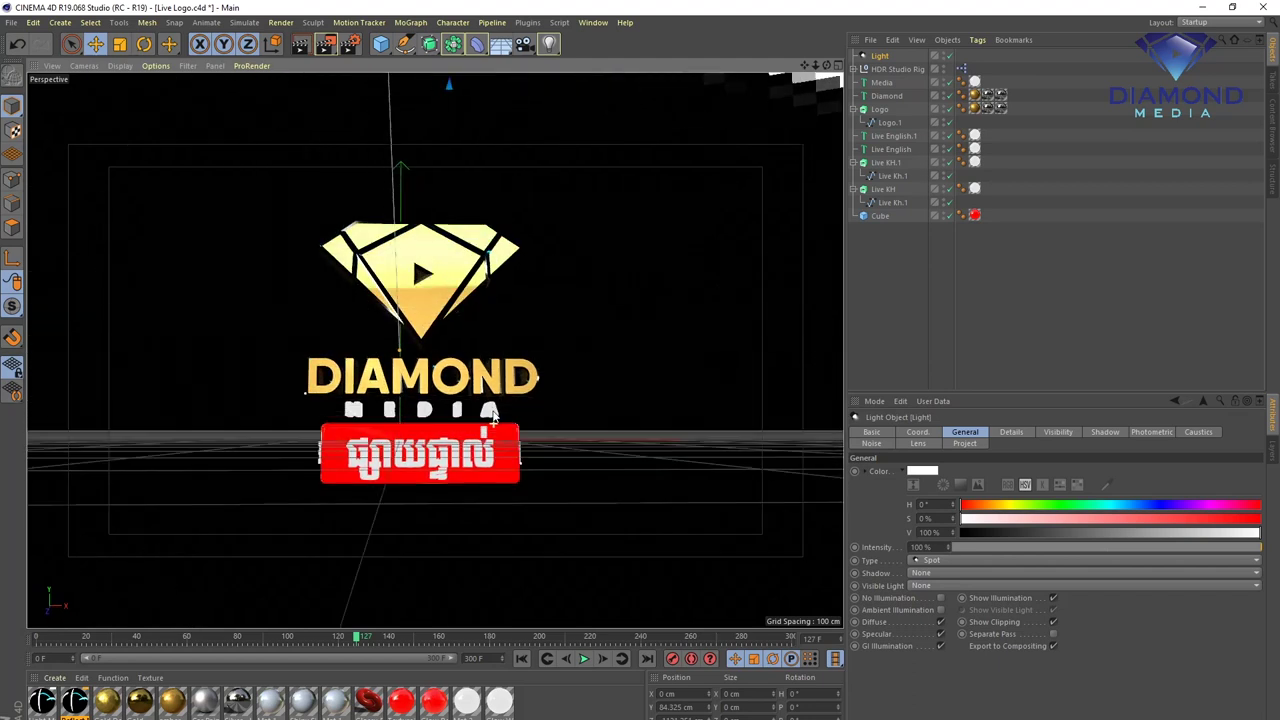
key(ctrl+s)
mouse_move(564, 638)
mouse_down()
mouse_move(805, 655)
mouse_move(37, 640)
mouse_up()
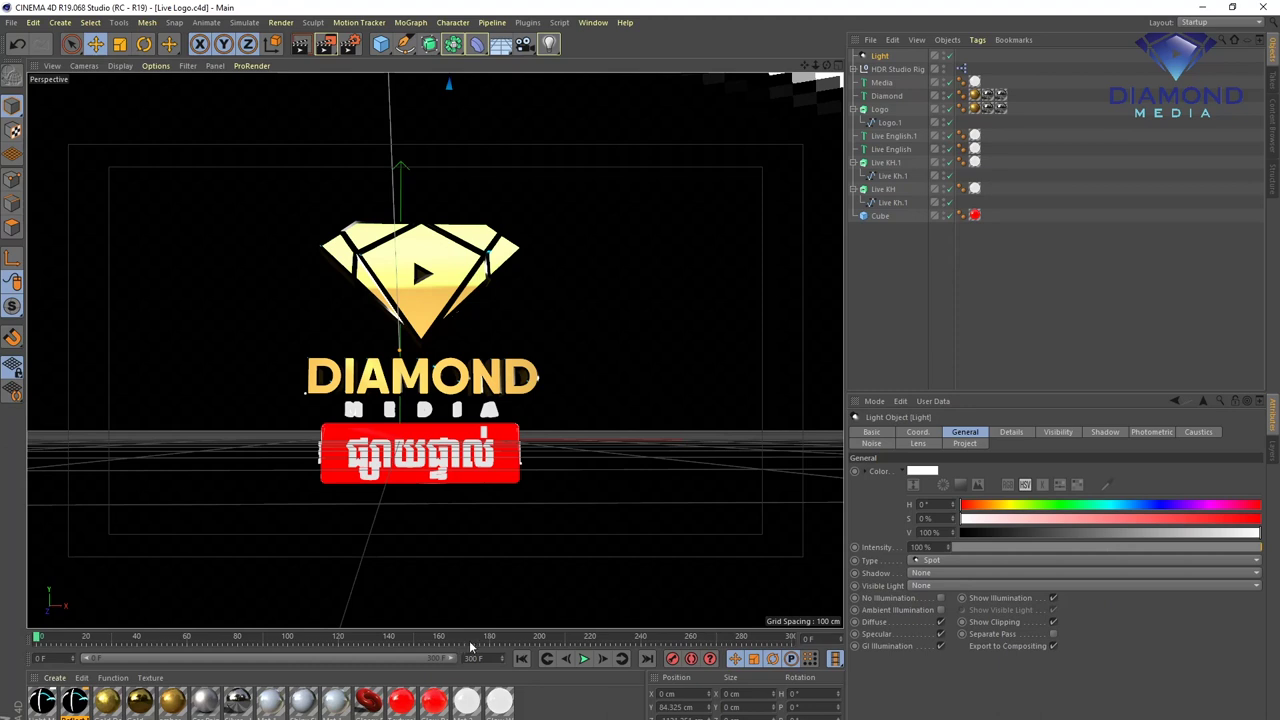
- Set the render output to the HDV 1080 25 preset
click(350, 46)
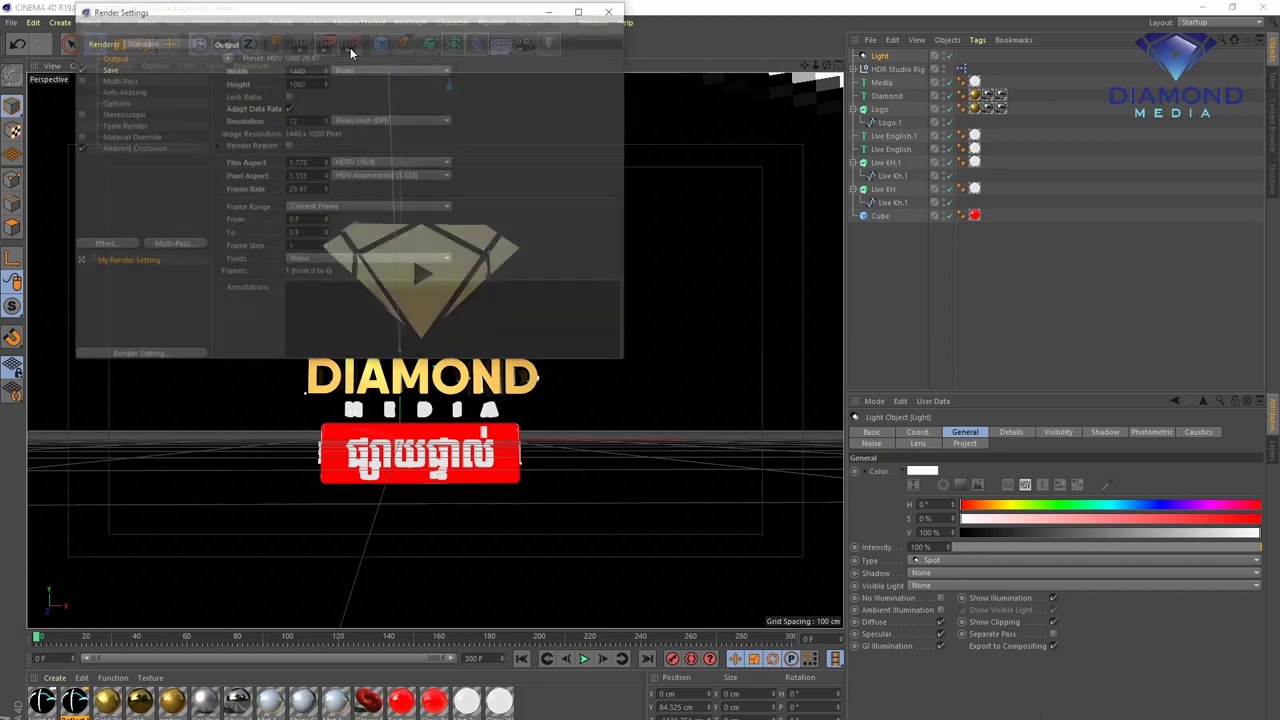
click(227, 57)
mouse_move(244, 97)
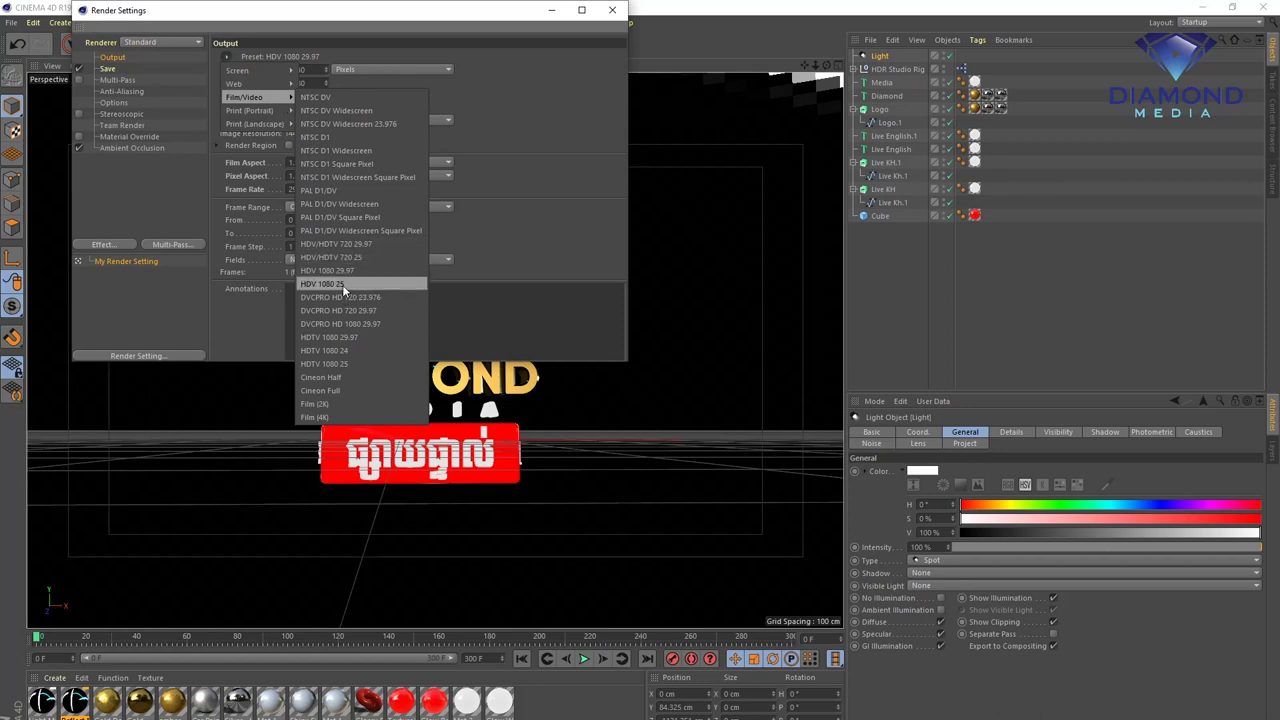
click(342, 284)
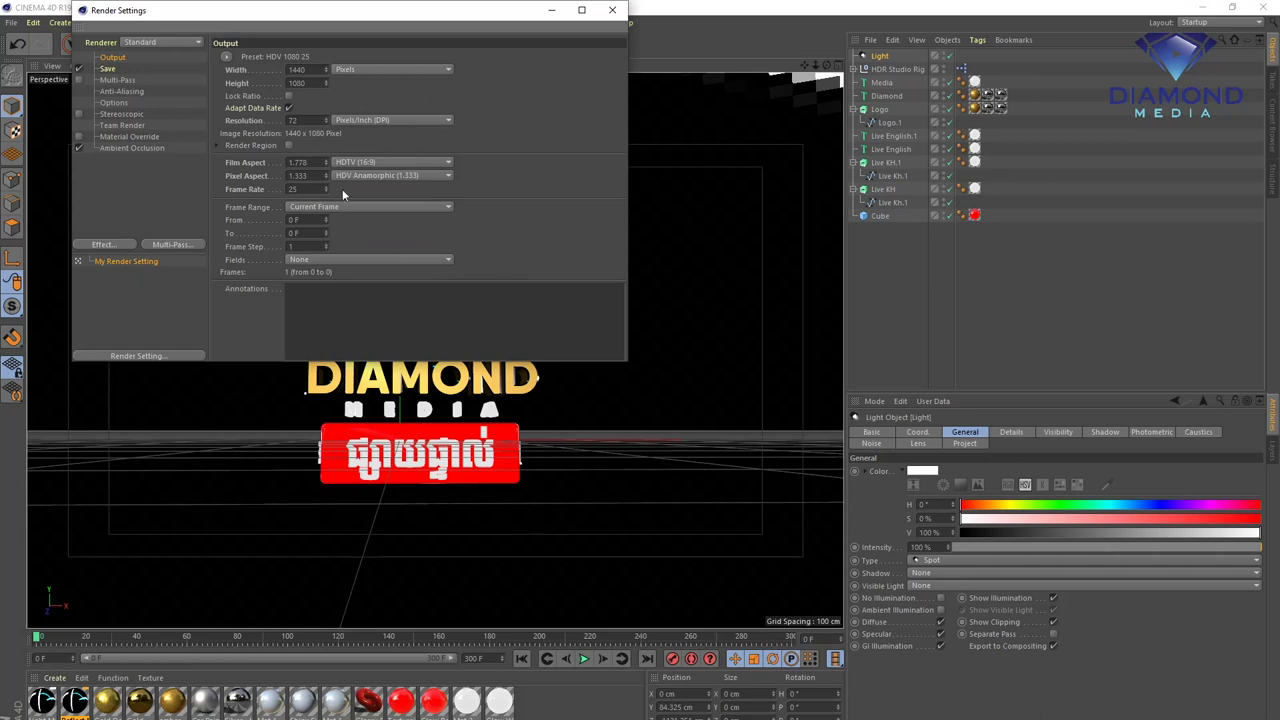
- Replace the Ambient Occlusion effect with a fresh one and set its Contrast to 15%
click(128, 148)
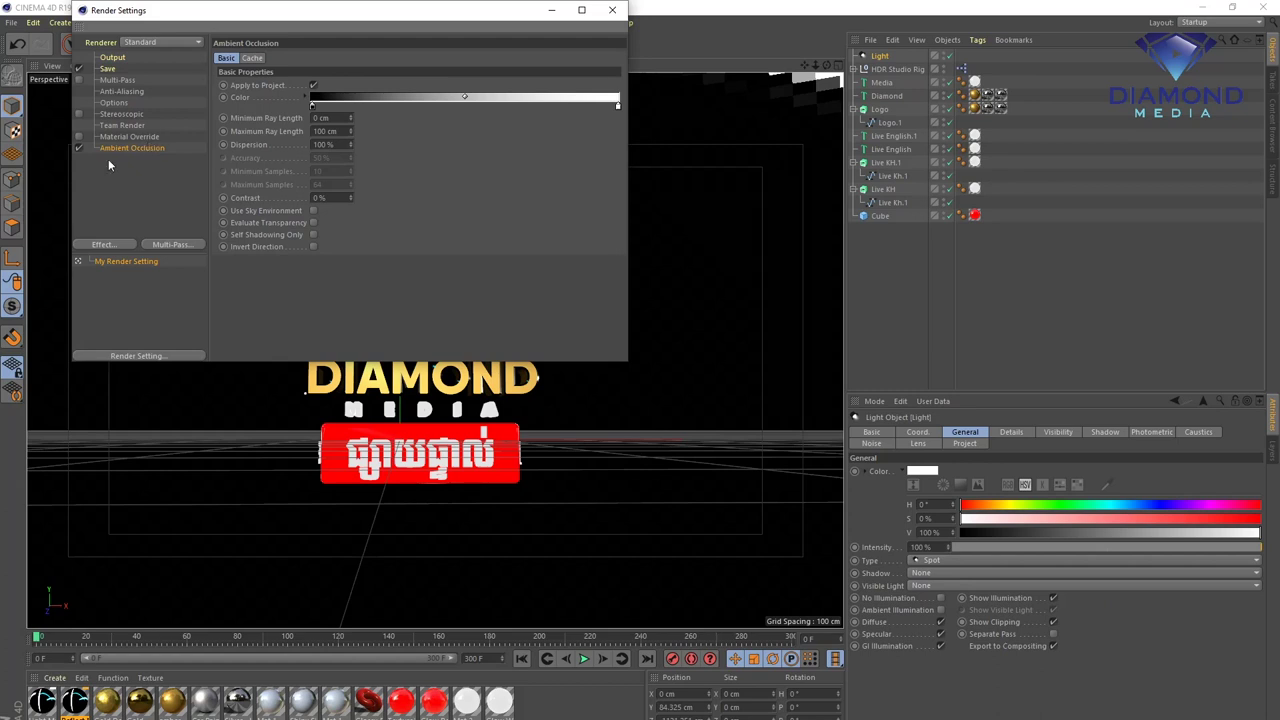
key(Delete)
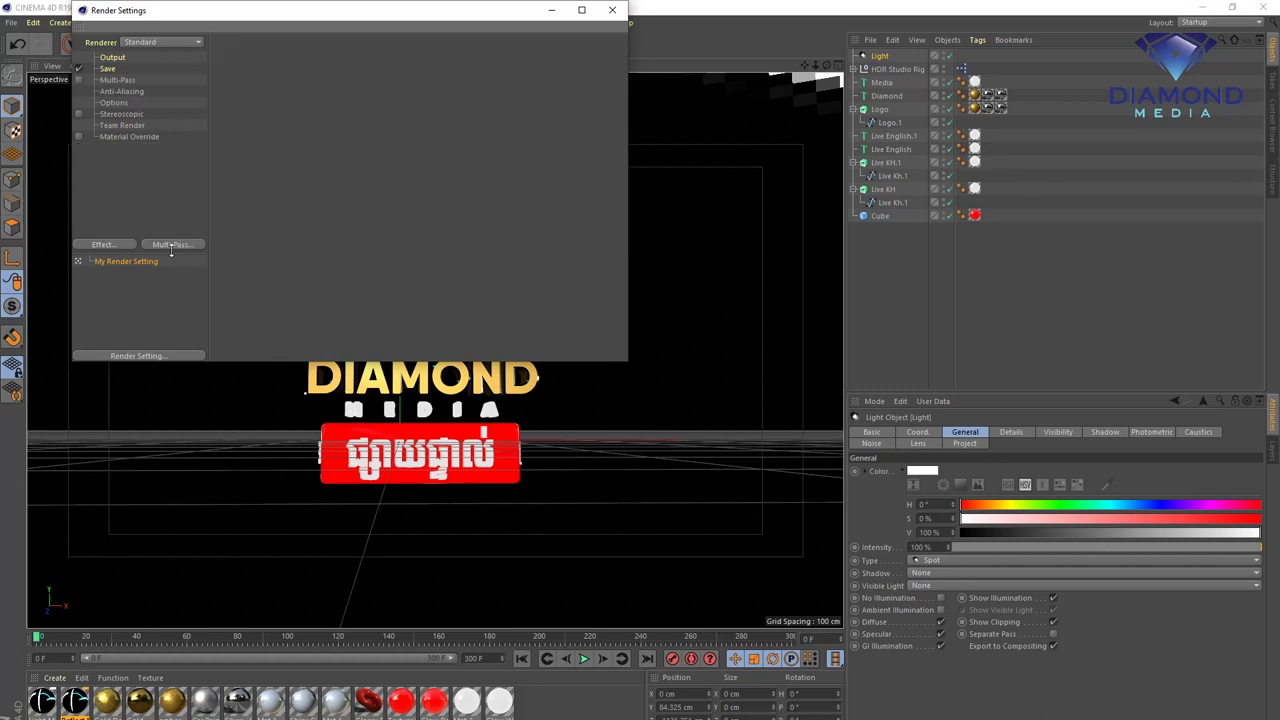
click(106, 245)
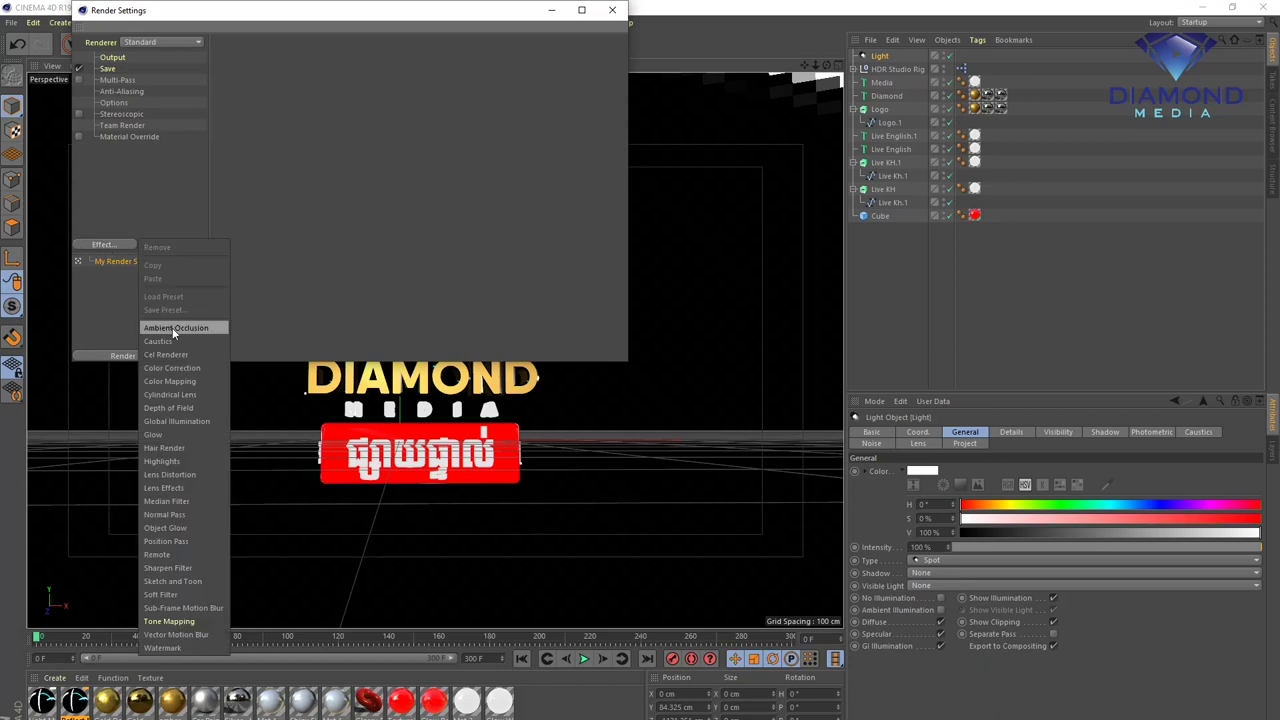
click(174, 330)
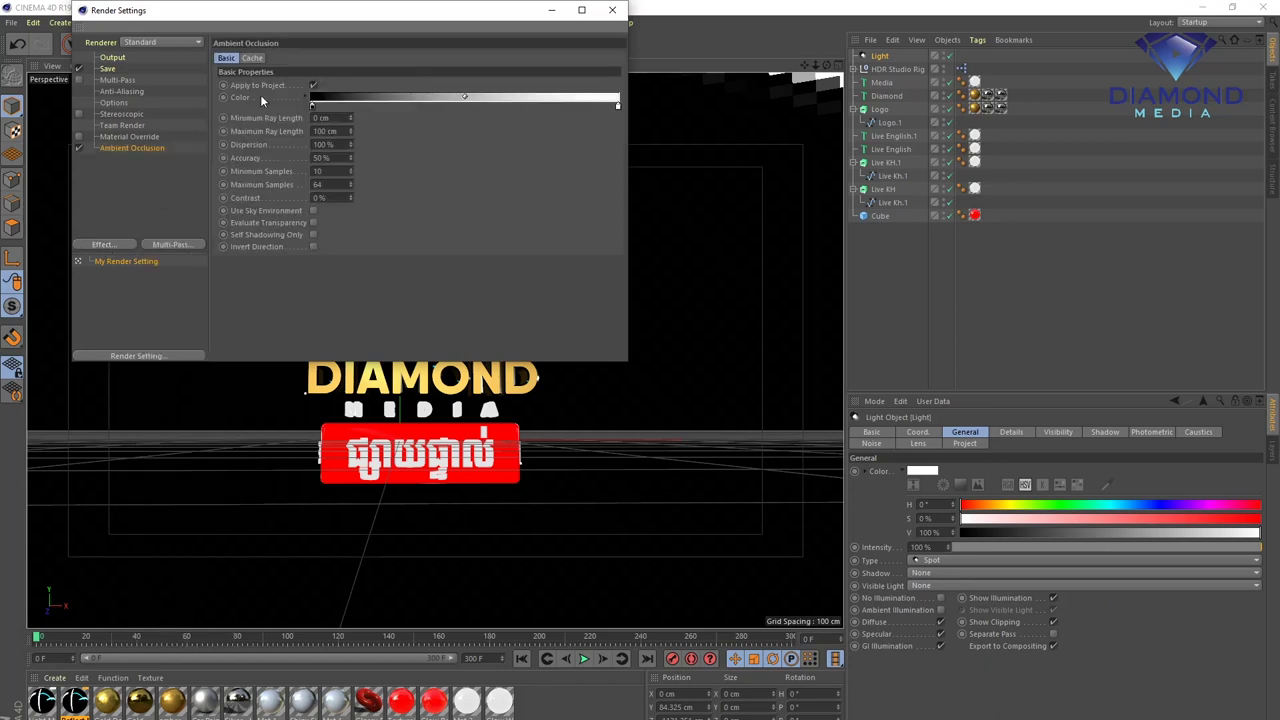
click(320, 197)
text(15)
key(Return)
- Review the Multi-Pass and Anti-Aliasing settings, then close Render Settings
click(115, 80)
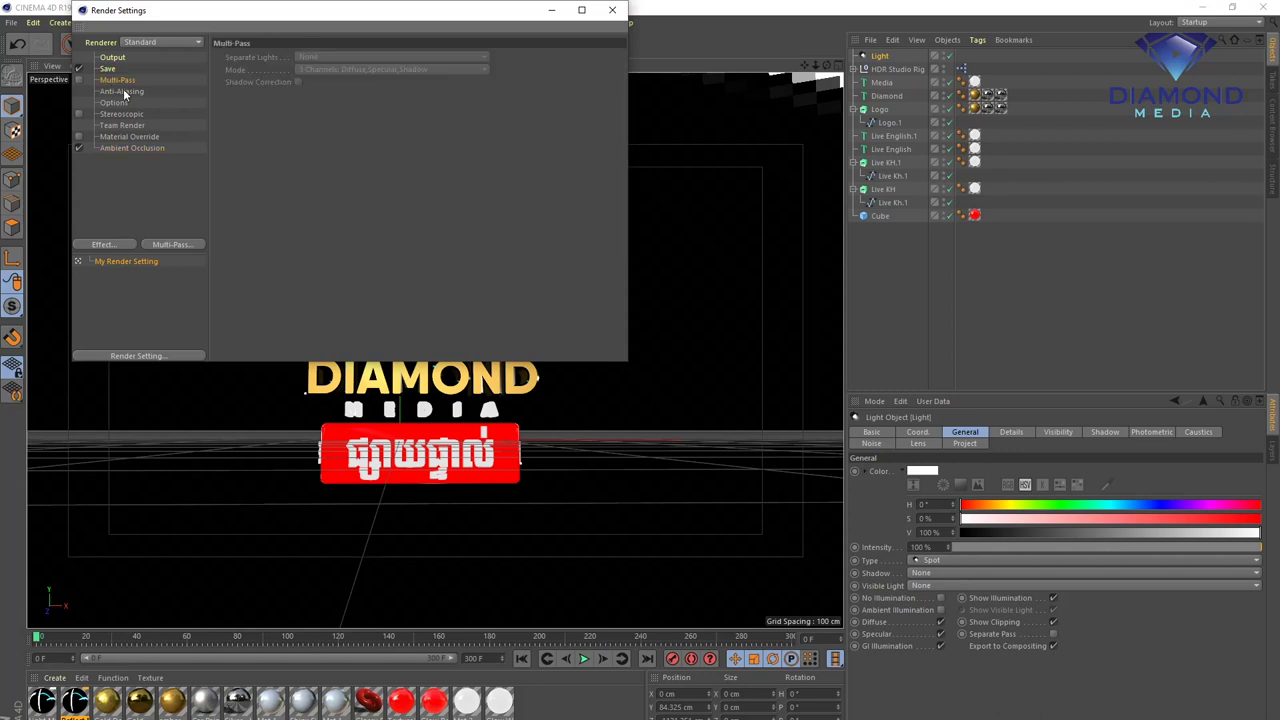
click(122, 91)
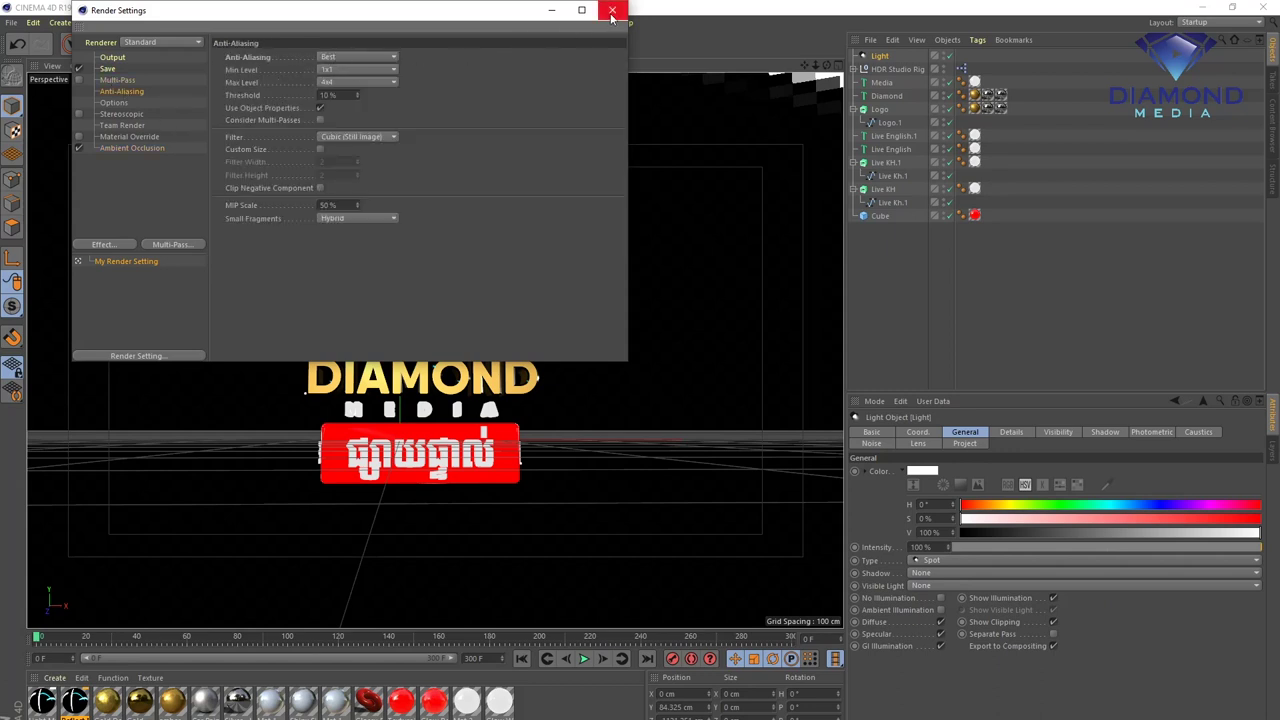
click(113, 58)
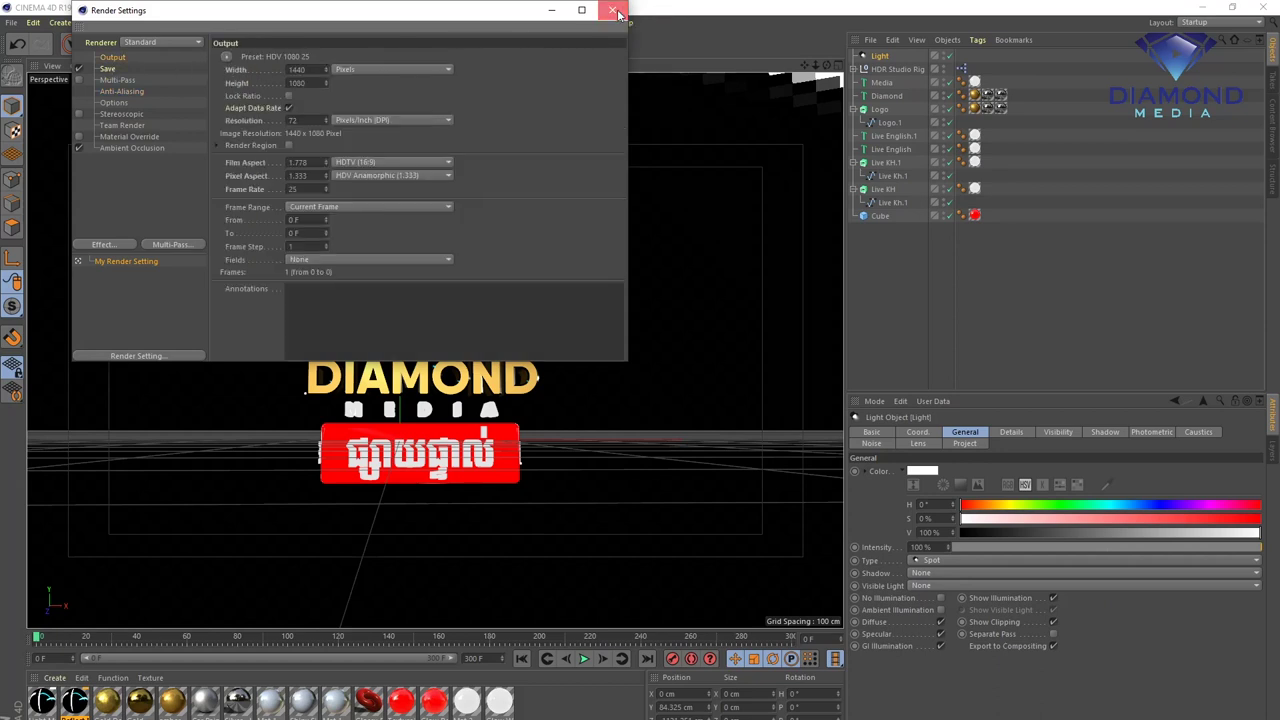
click(614, 10)
- Check the 300-frame timeline and change the project frame rate from 30 to 25 FPS
click(565, 637)
drag(565, 637, 790, 637)
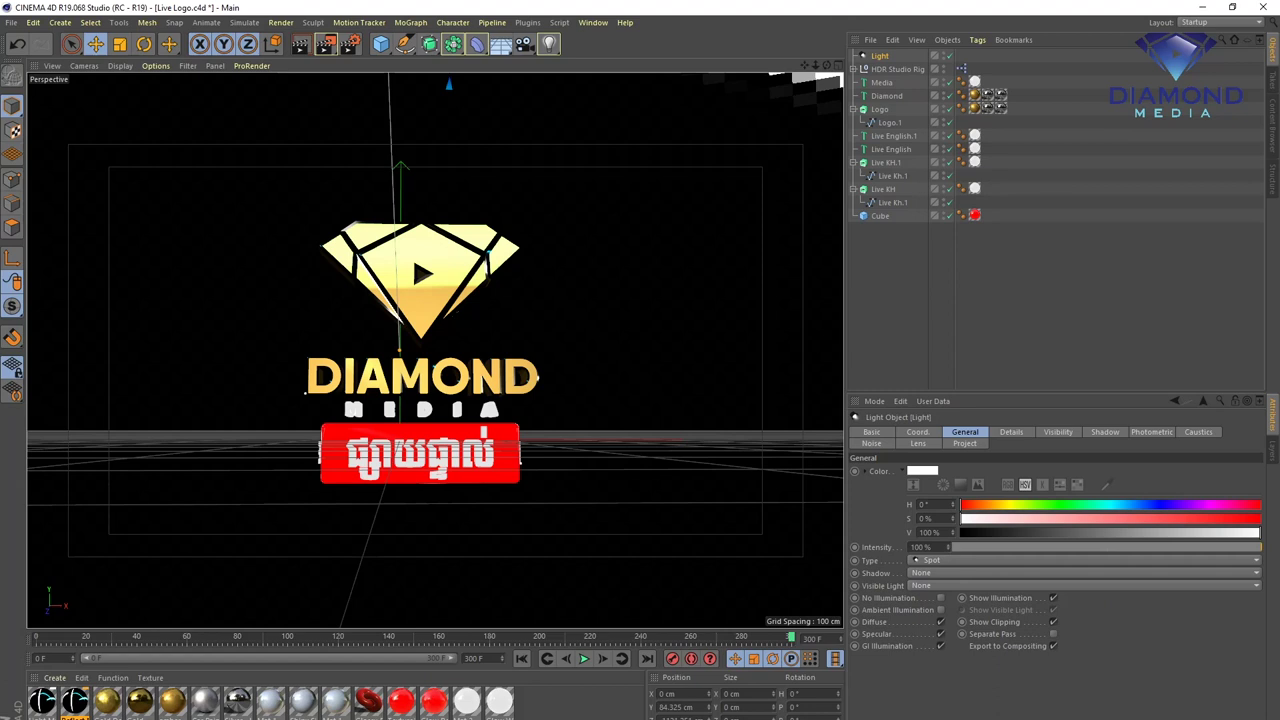
click(33, 22)
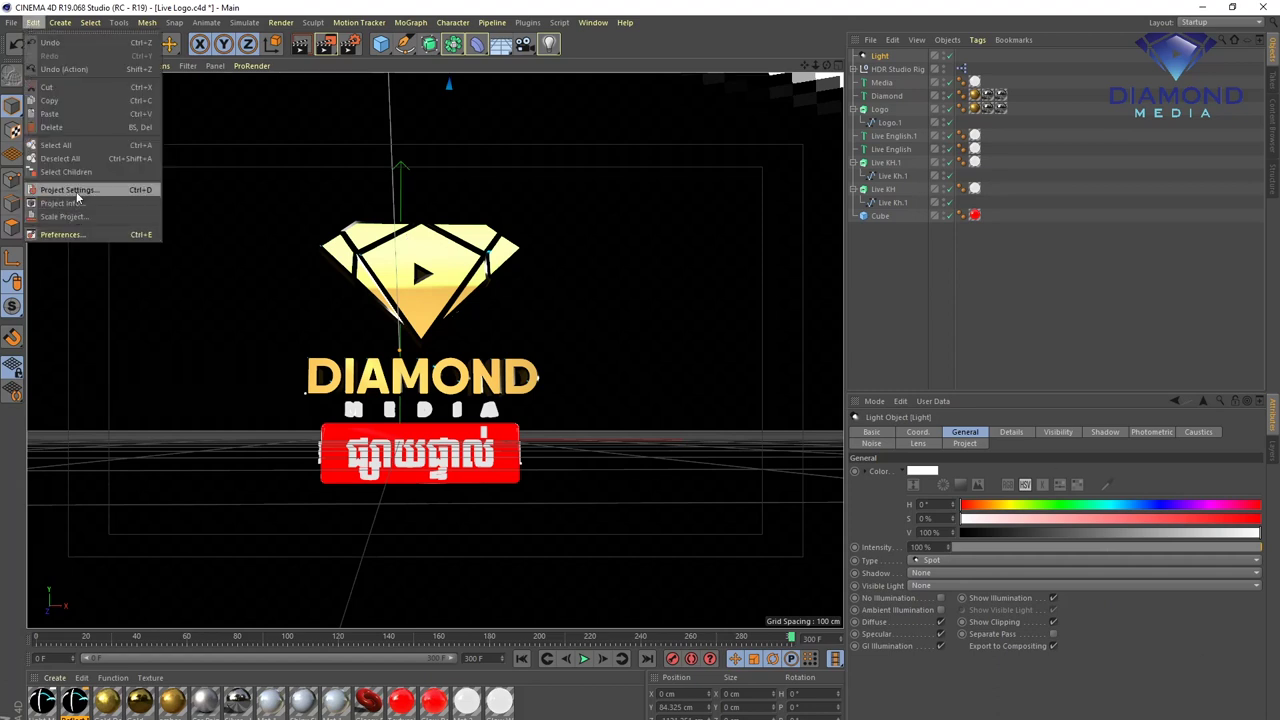
click(70, 190)
click(943, 502)
text(25)
key(Return)
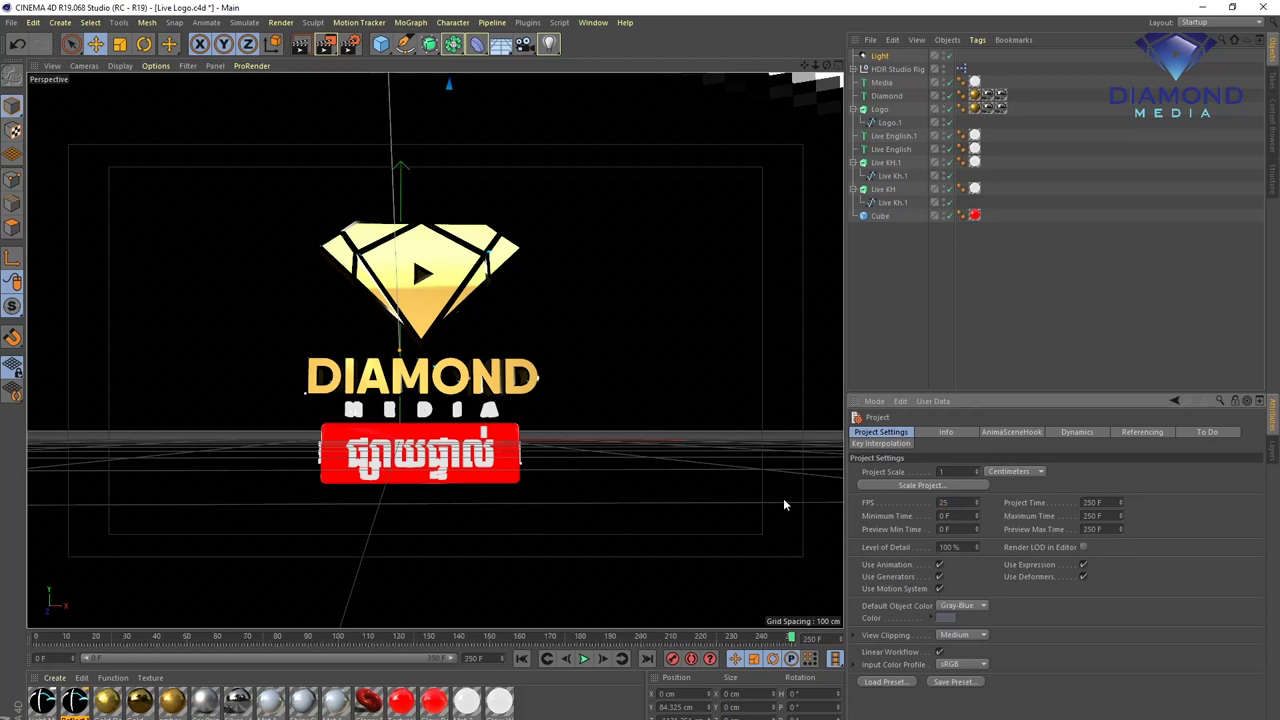
- Confirm the timeline ends at frame 250, rewind to frame 0, and select the HDR Studio Rig
click(473, 658)
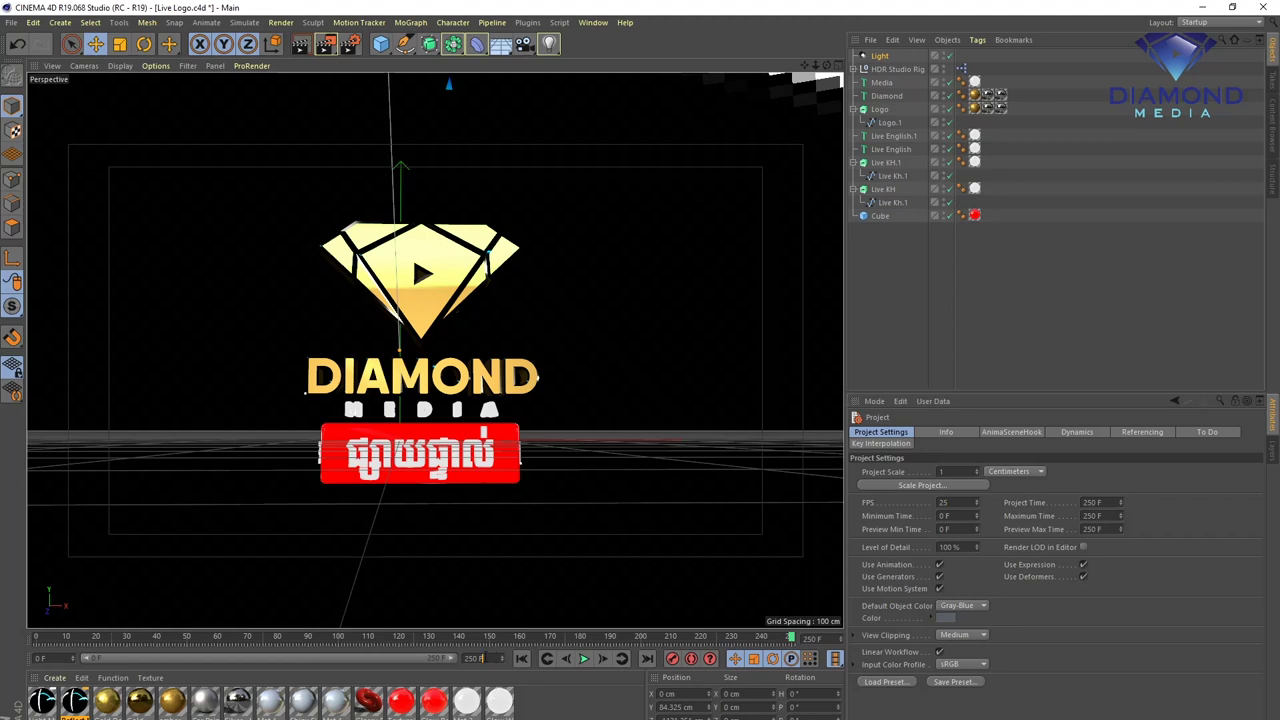
mouse_move(766, 638)
mouse_down()
mouse_move(684, 654)
mouse_move(790, 640)
mouse_up()
drag(790, 637, 38, 637)
click(888, 70)
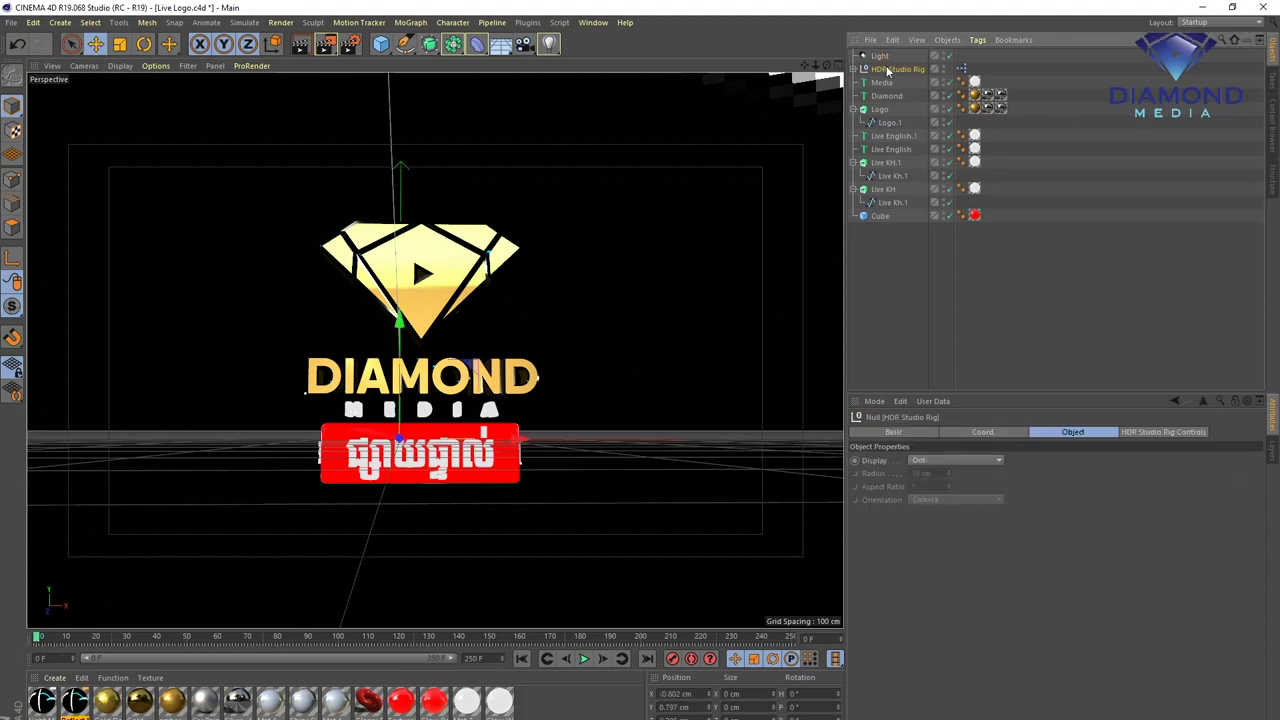
- Set the HDR Studio Rig's starting rotation and key it at frame 0
click(1150, 432)
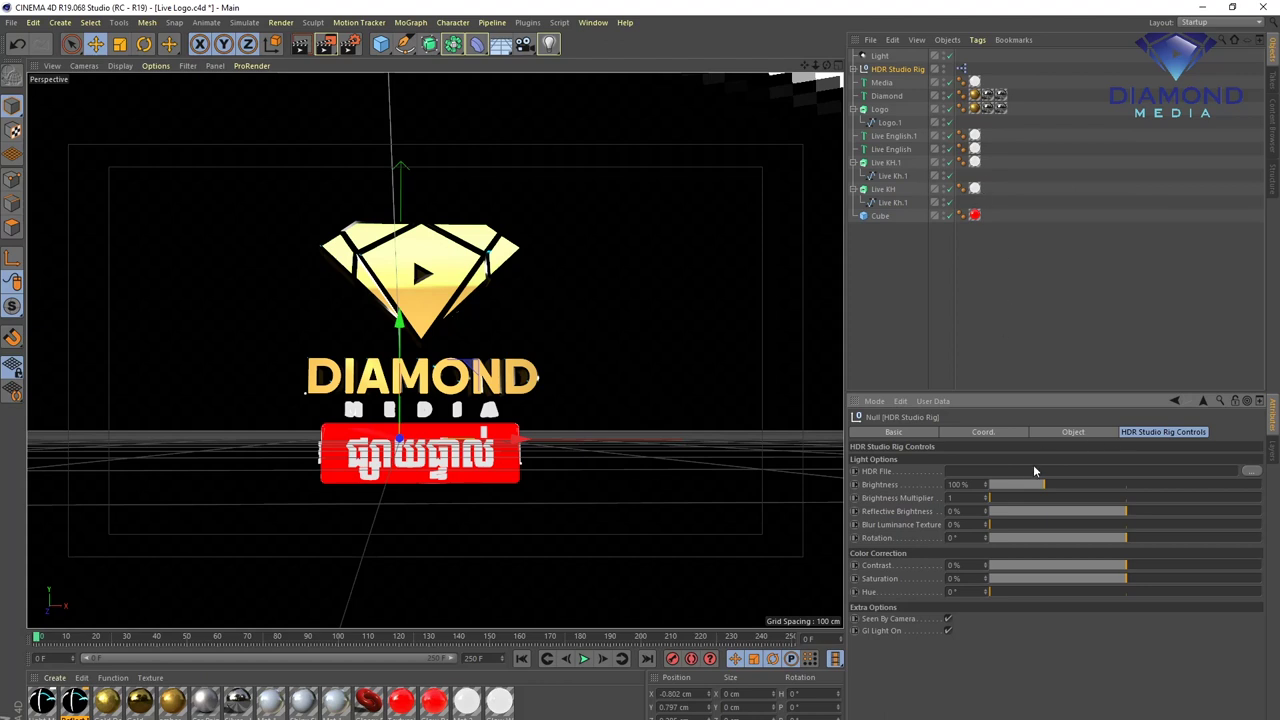
mouse_move(1105, 538)
mouse_down()
mouse_move(1193, 542)
mouse_move(983, 551)
mouse_up()
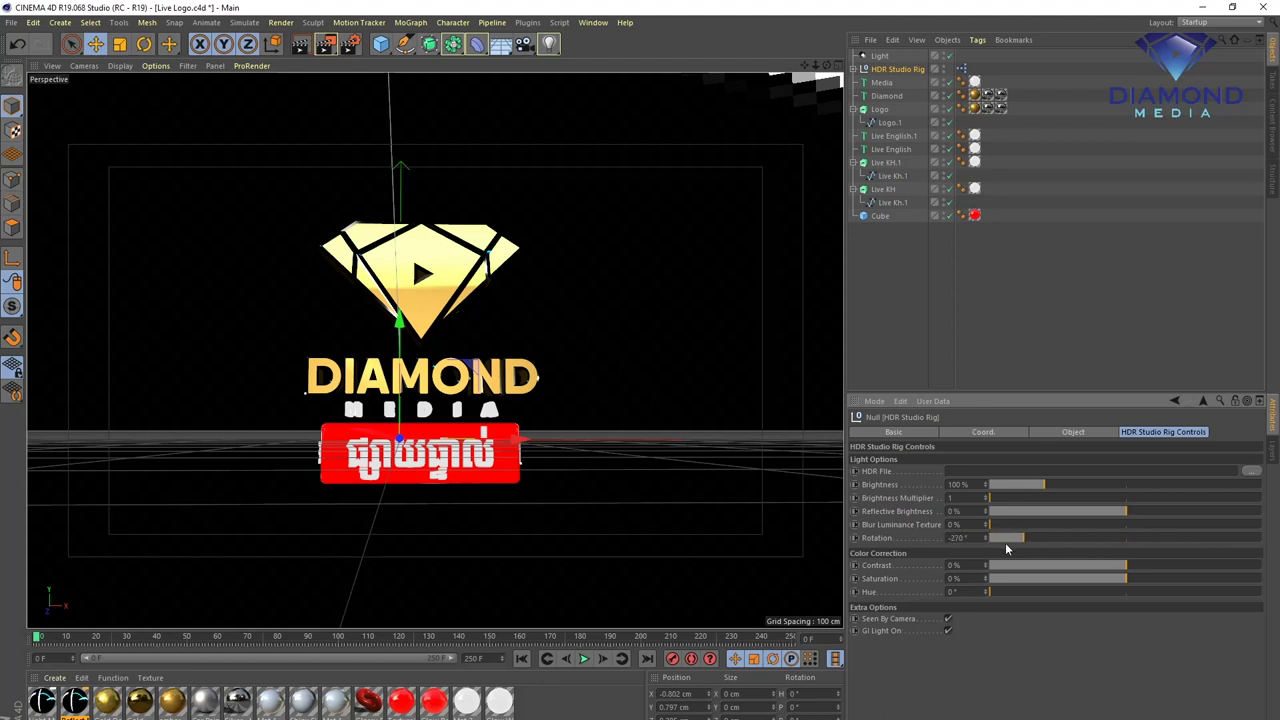
click(855, 538)
- Set the rig's rotation to 360° at frame 250, play the animation, and save
mouse_move(440, 640)
mouse_down()
mouse_move(463, 642)
mouse_move(37, 642)
mouse_up()
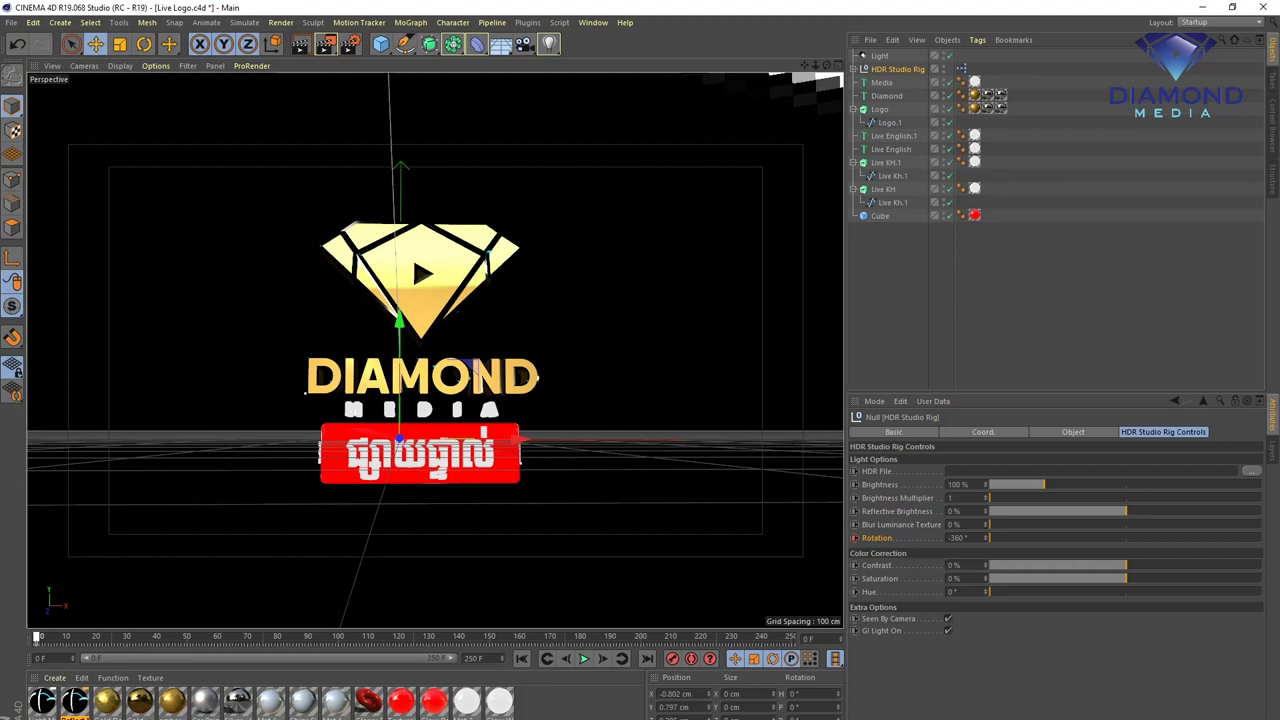
drag(38, 637, 792, 637)
drag(996, 540, 1276, 538)
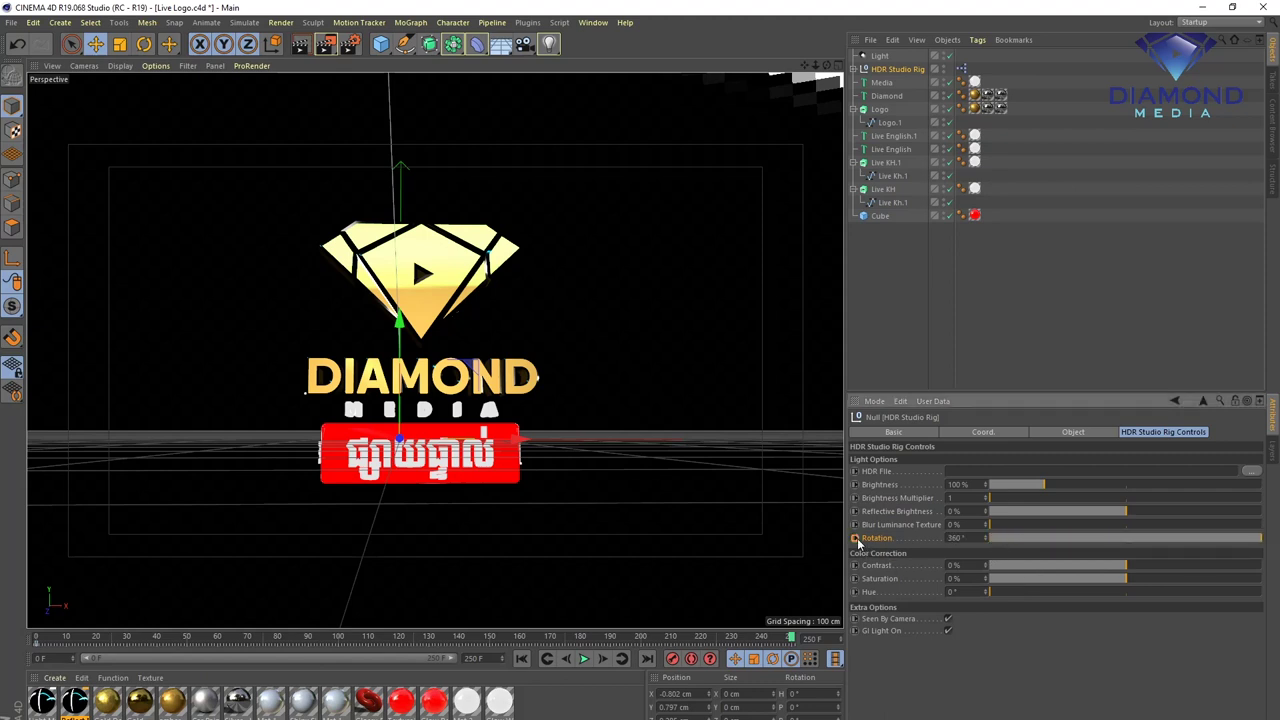
click(584, 658)
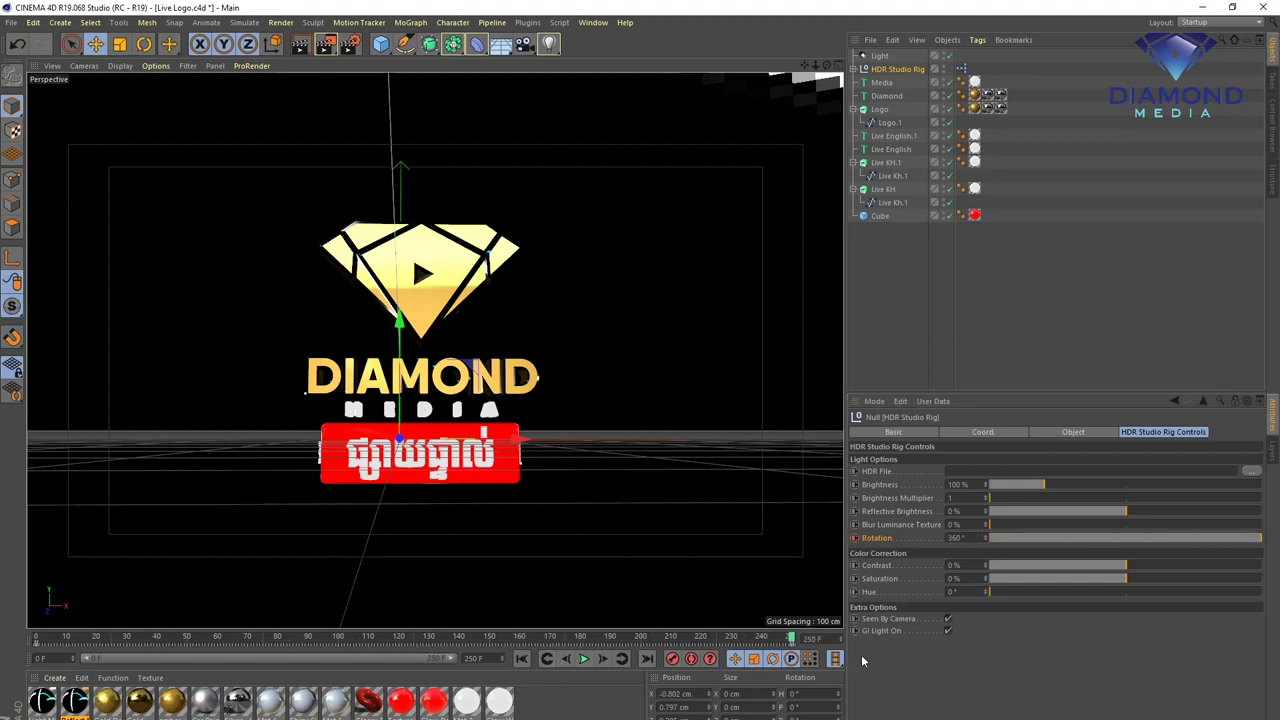
key(ctrl+s)
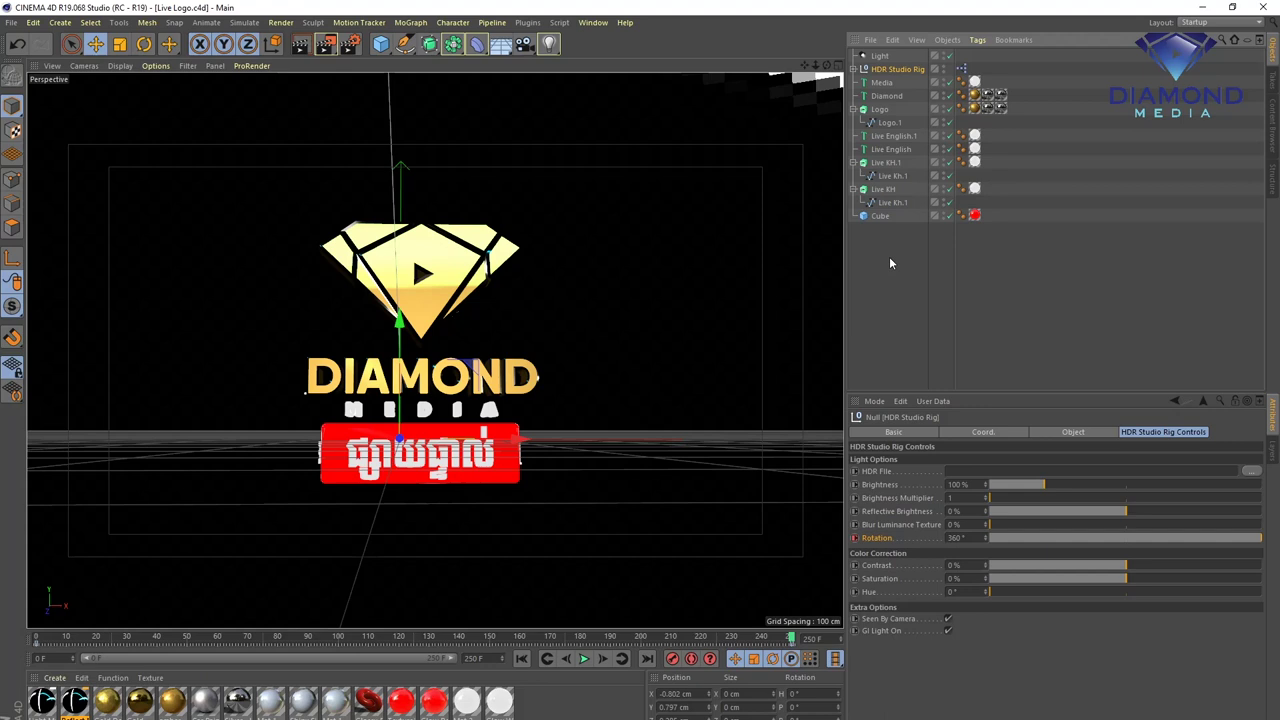
- Collapse the hierarchies and group every object except the light under a new null
click(879, 190)
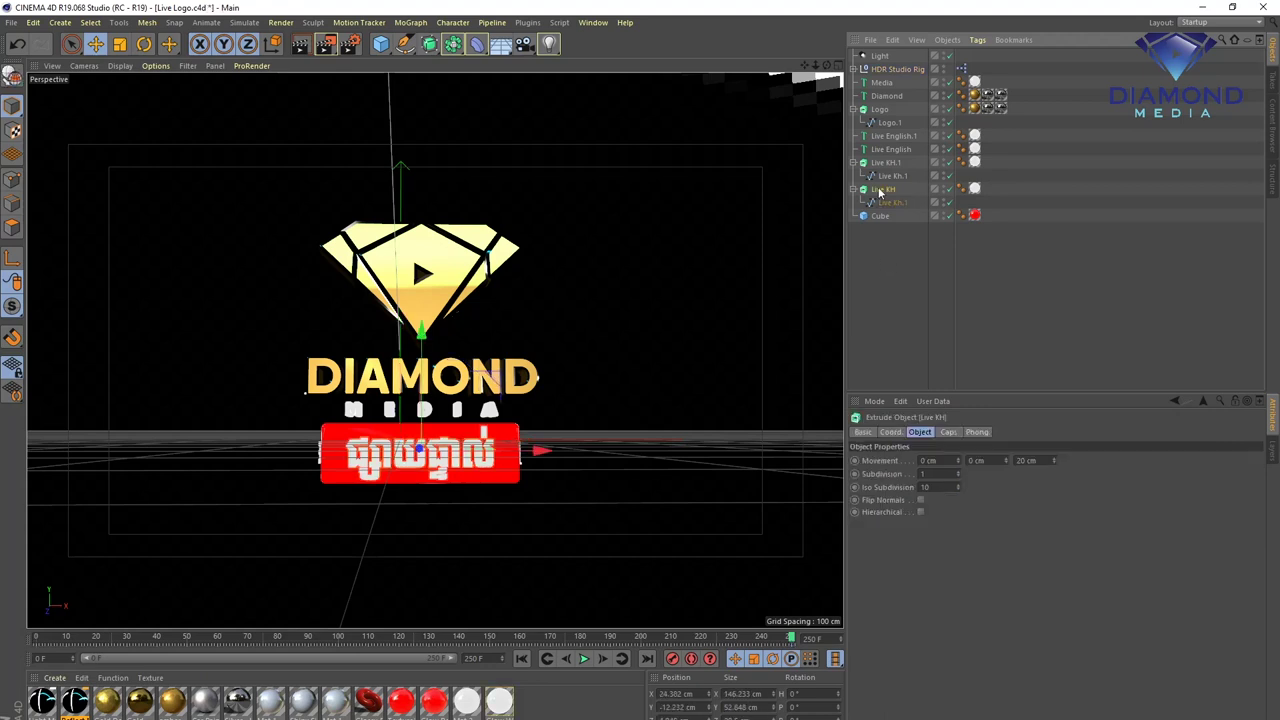
click(855, 189)
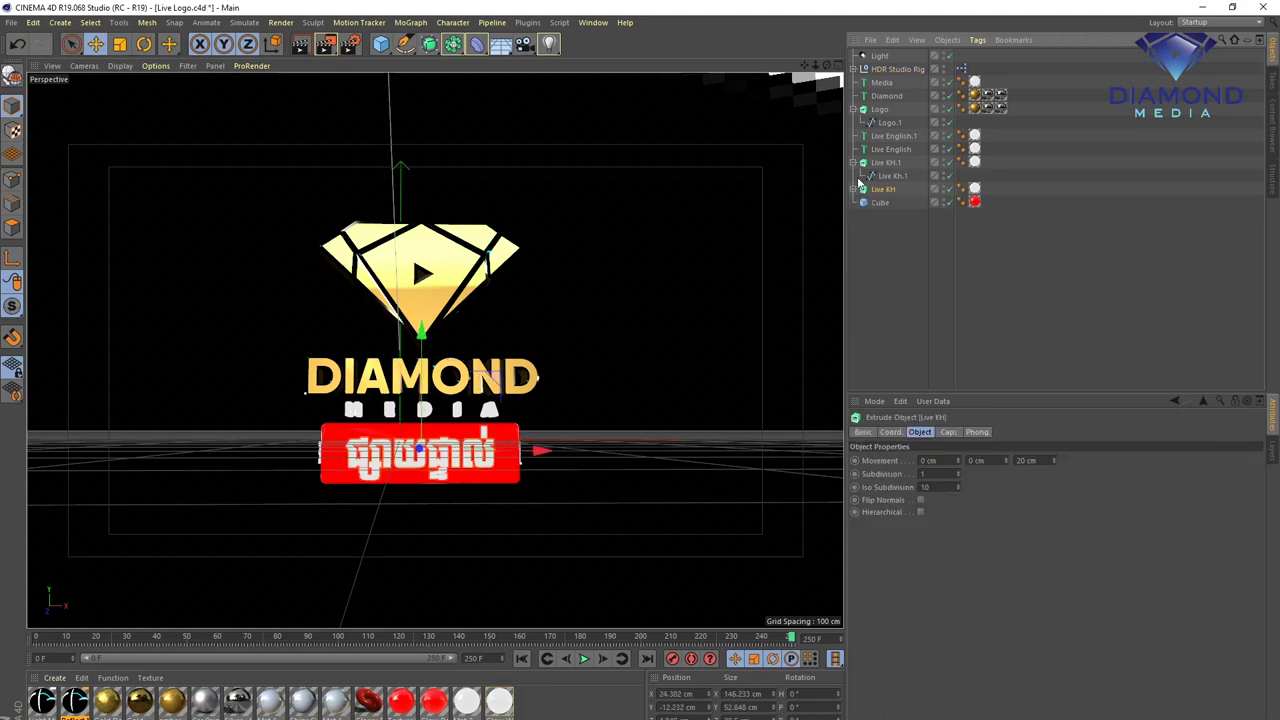
click(857, 109)
click(855, 69)
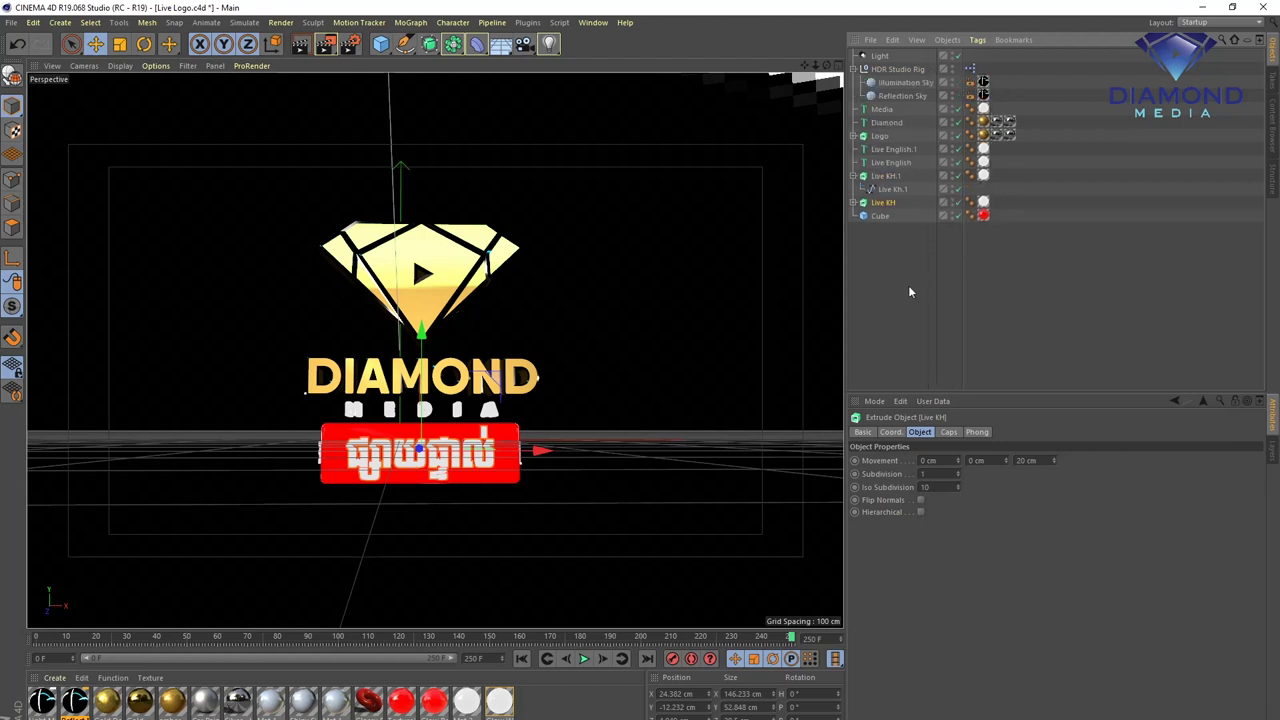
drag(903, 290, 885, 66)
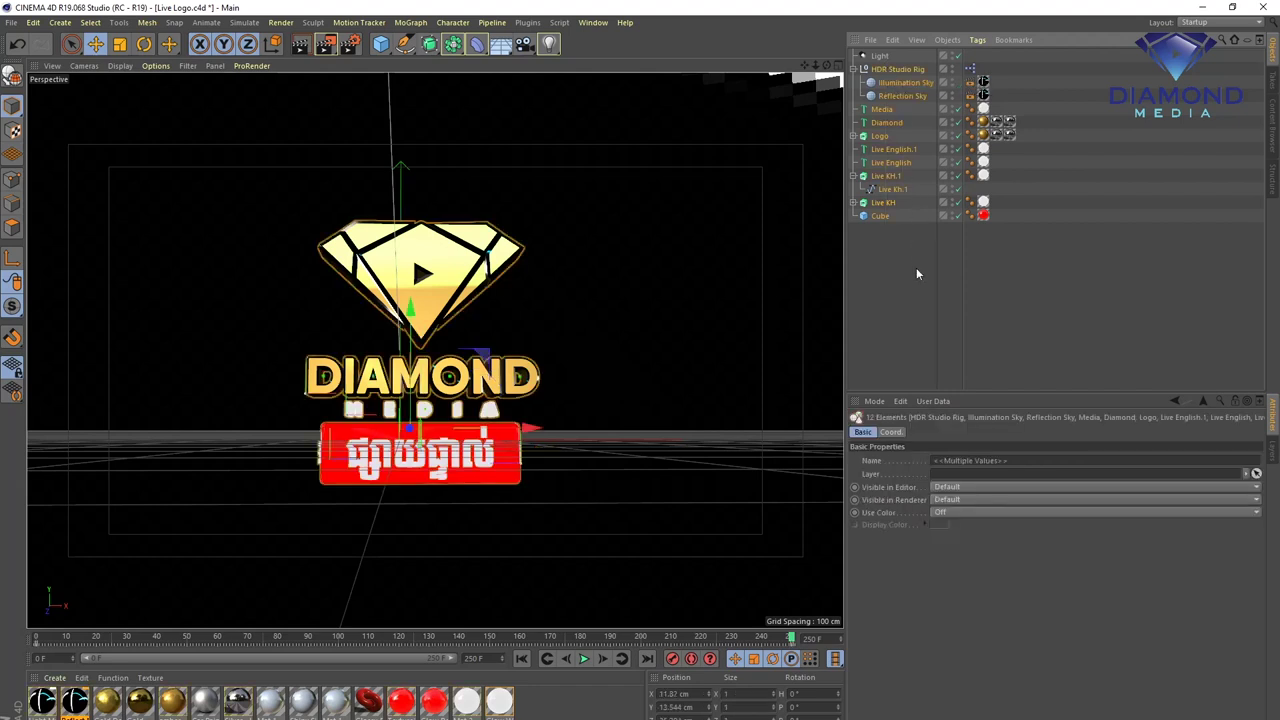
right_click(886, 150)
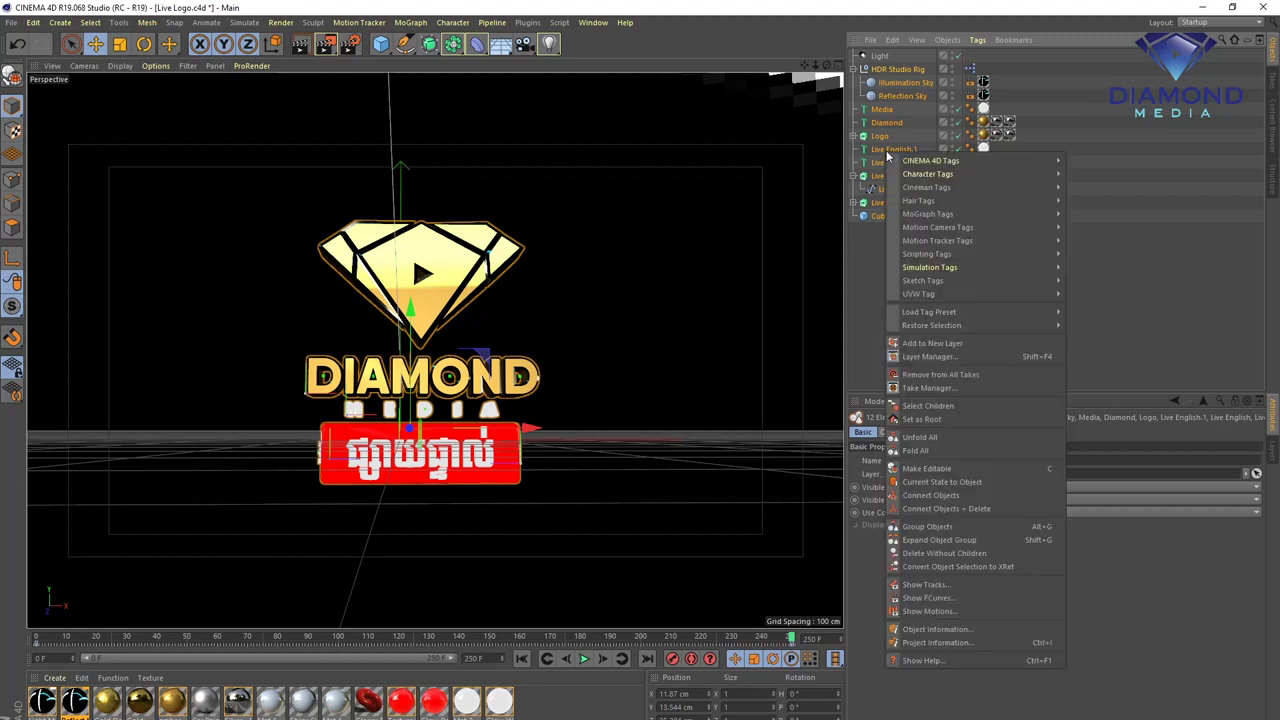
click(949, 527)
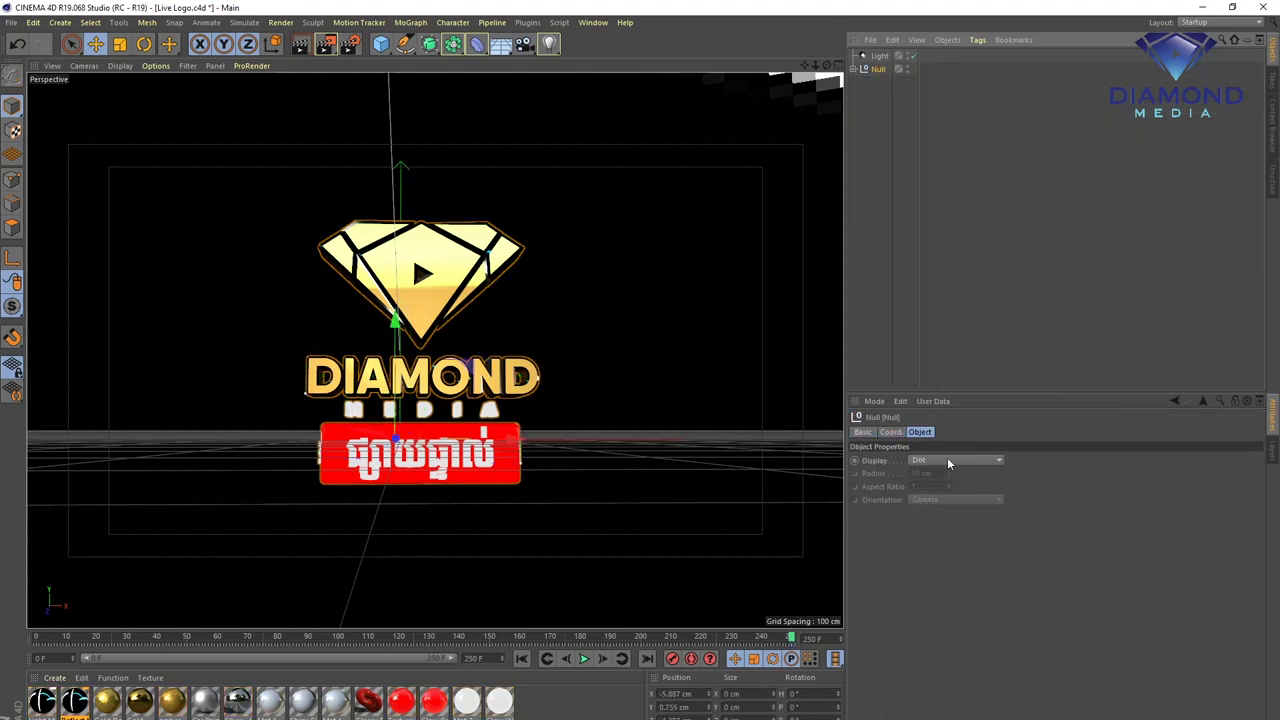
- Rename the new group null to 'Live Logo'
double_click(879, 69)
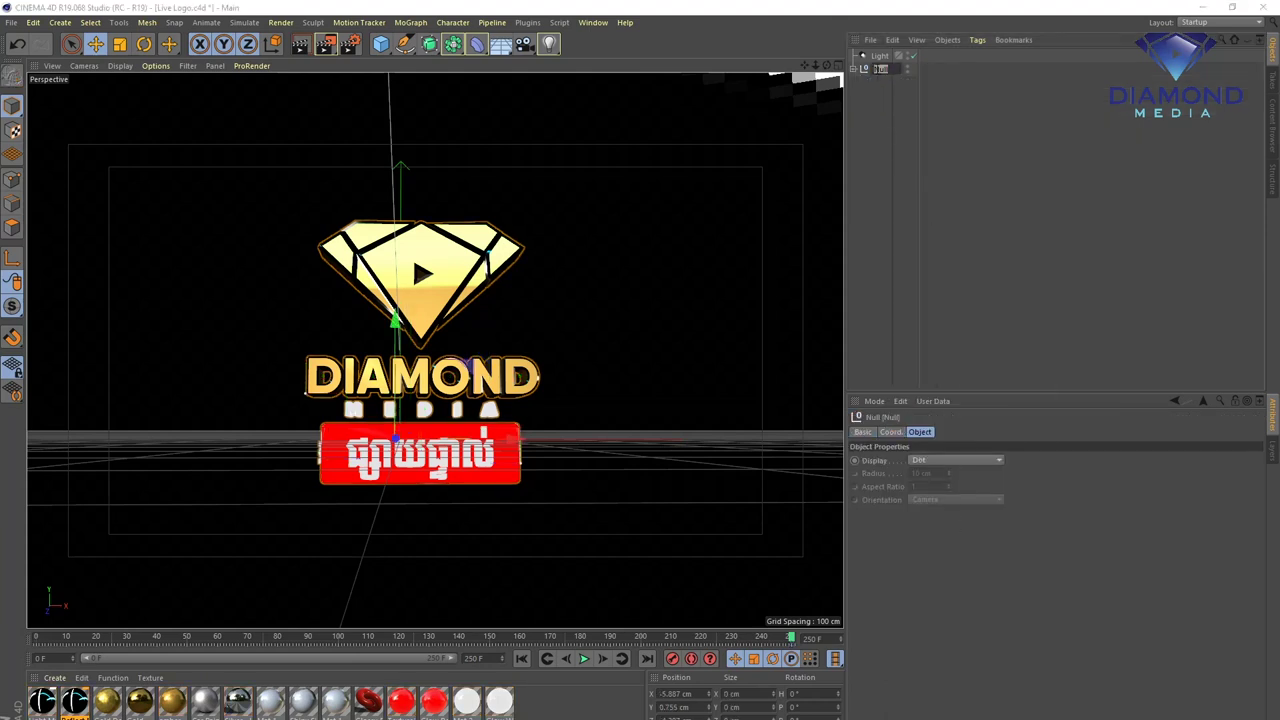
text(Live Logo)
key(Return)
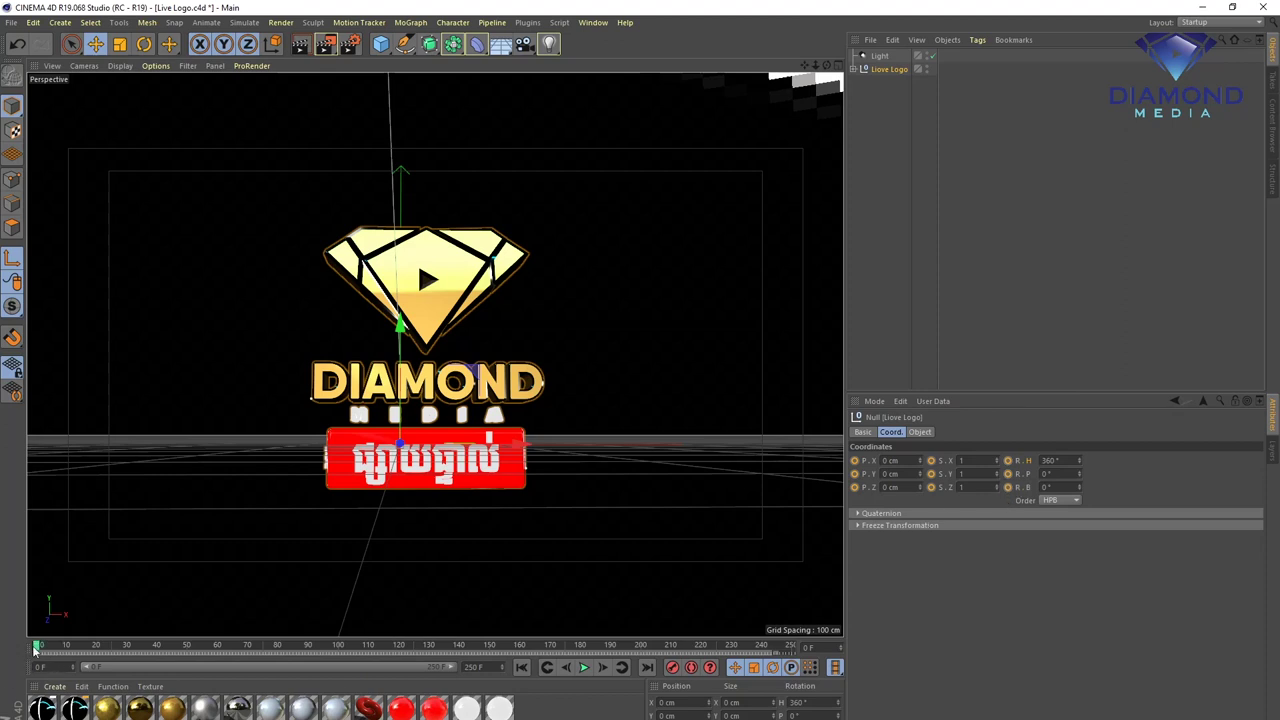
- Enable Auto Keying and key the logo group's heading rotation at 0° on frame 0
click(676, 668)
click(691, 668)
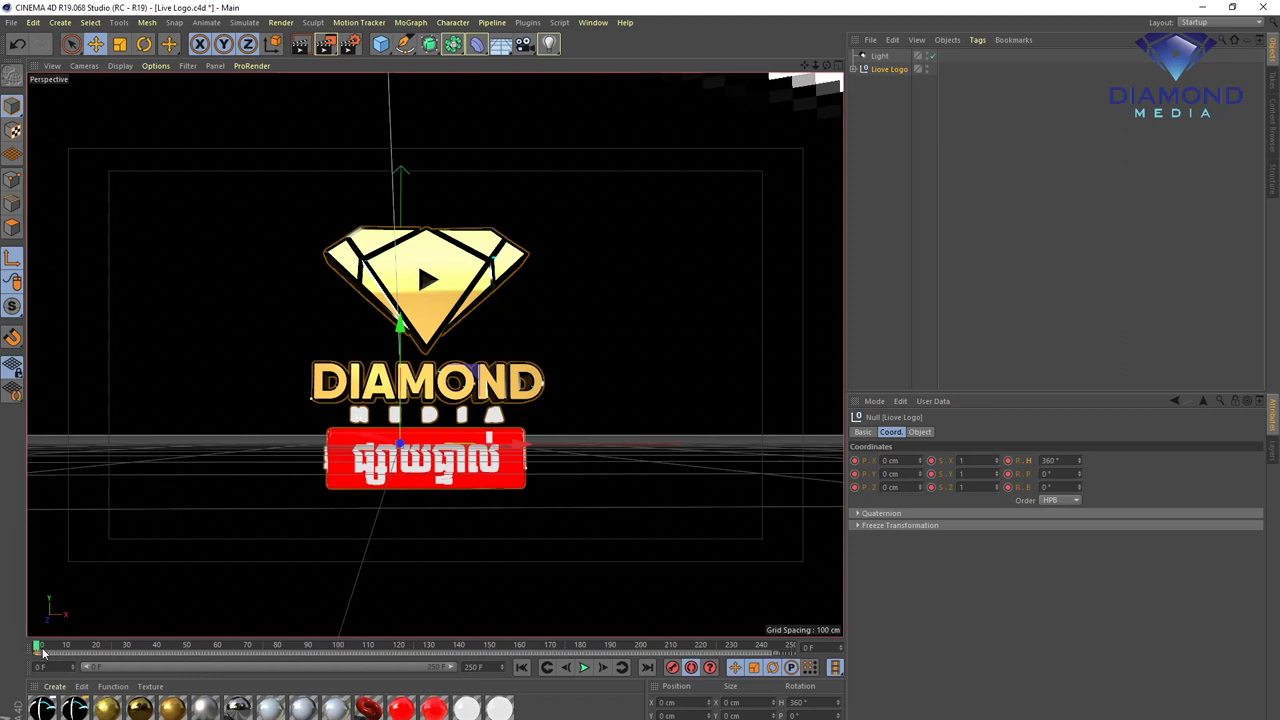
drag(68, 648, 138, 648)
drag(340, 648, 38, 646)
double_click(1062, 460)
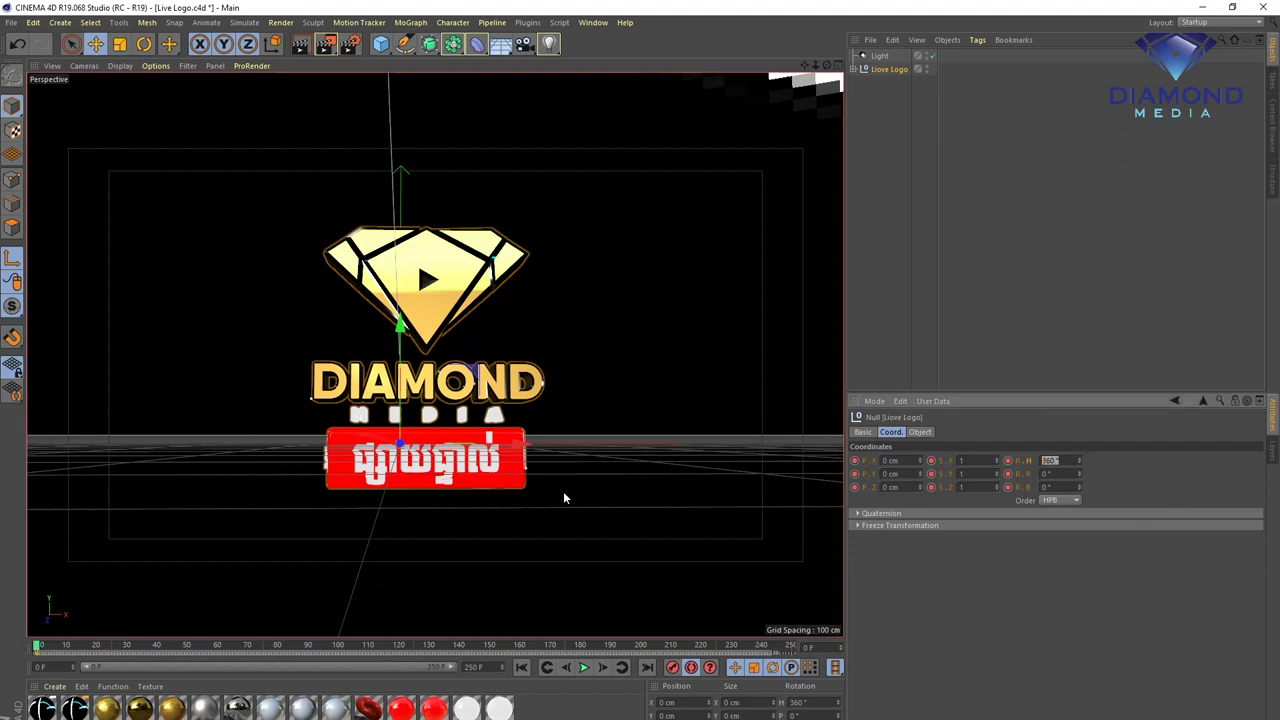
text(0)
key(Return)
- Key the heading to 360° at frame 100, then rewind and play the spin
drag(75, 654, 250, 652)
drag(336, 651, 339, 651)
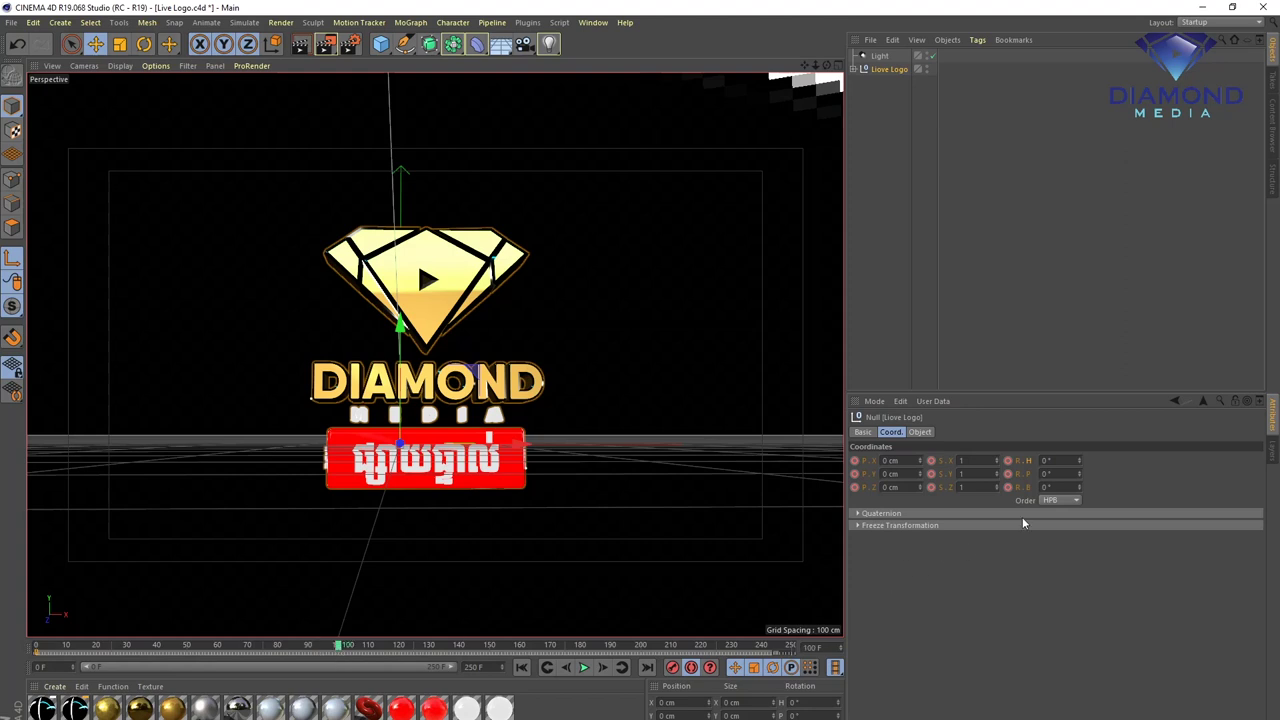
click(1060, 460)
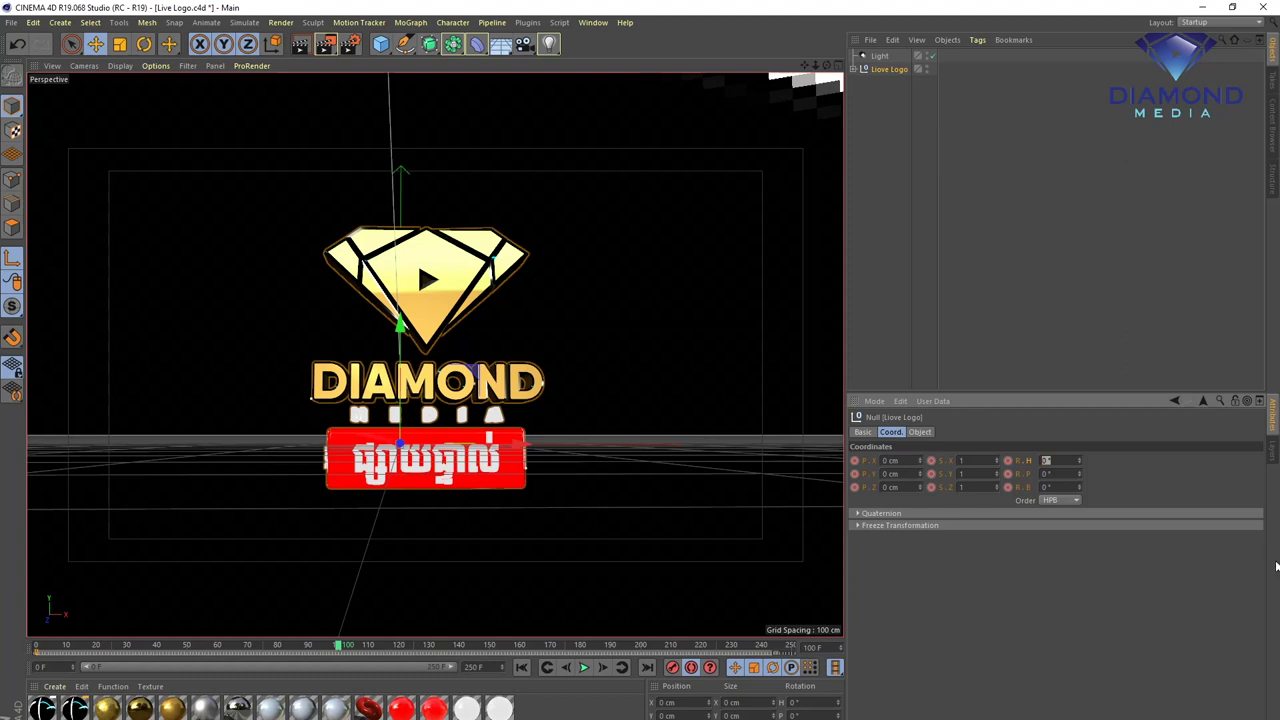
text(1)
key(Return)
drag(316, 650, 36, 646)
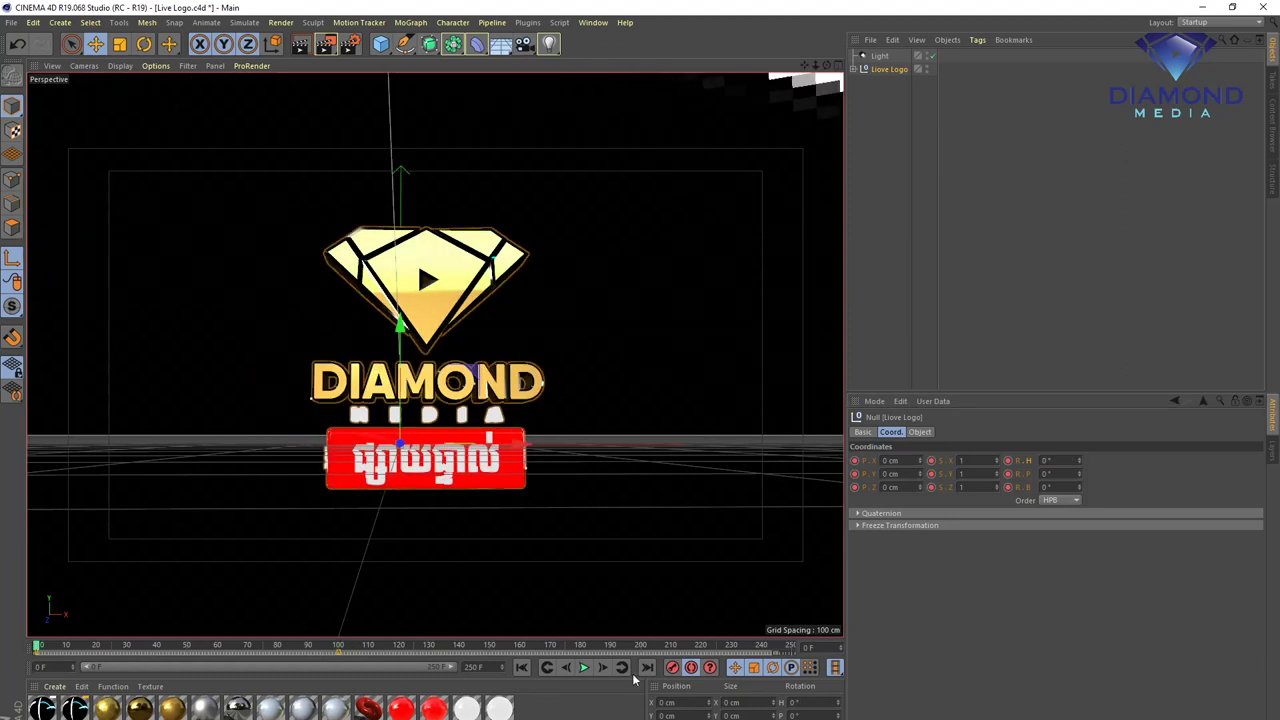
click(586, 668)
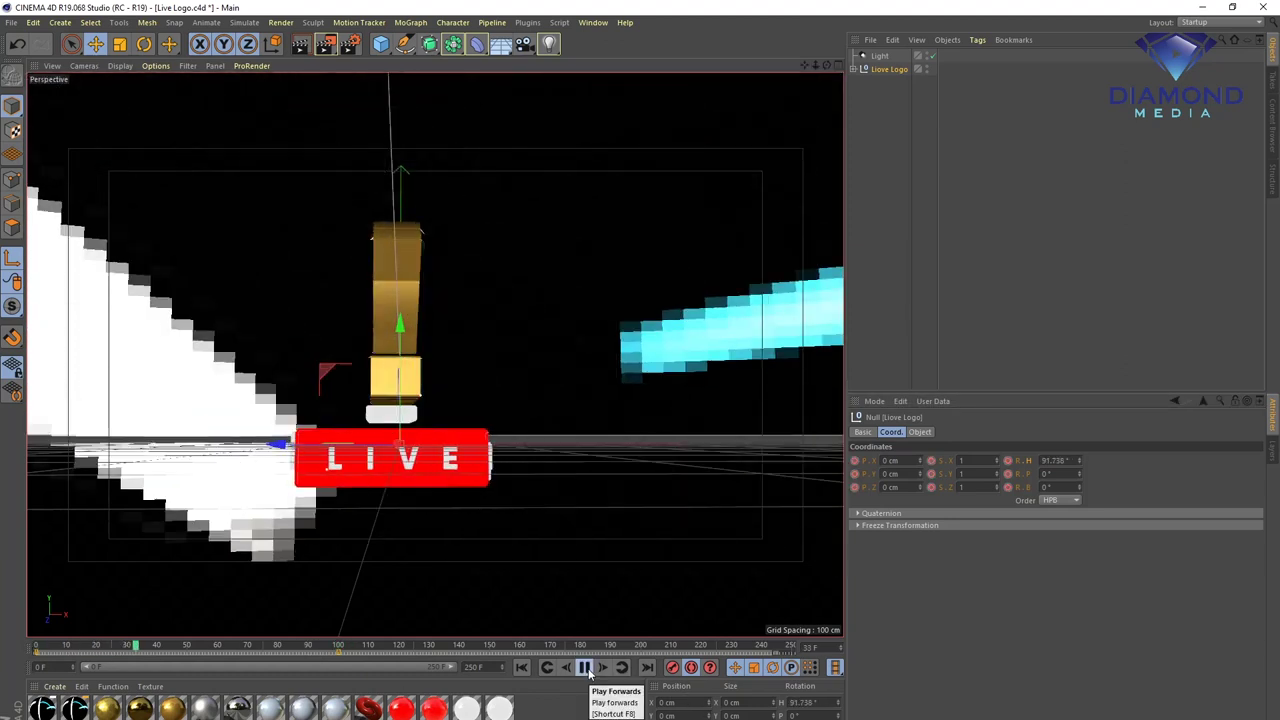
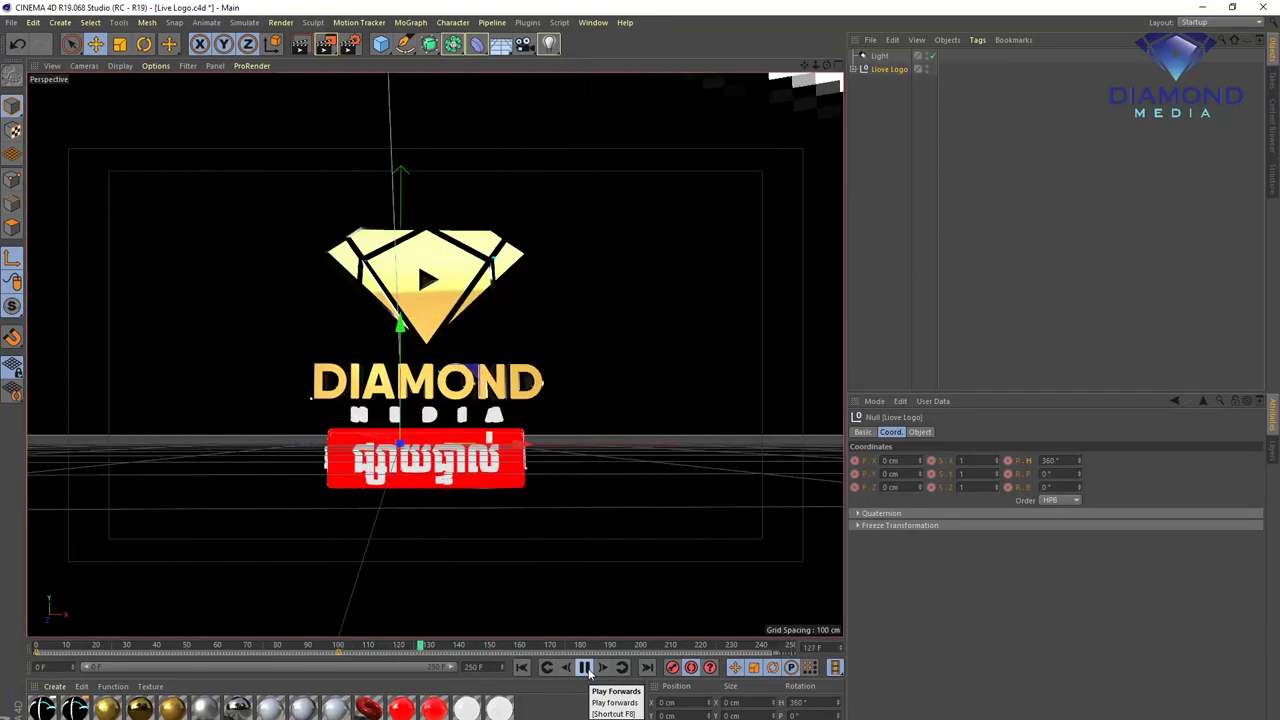
- Pause the logo animation and move the playhead to about frame 75, where the LIVE side shows
click(585, 667)
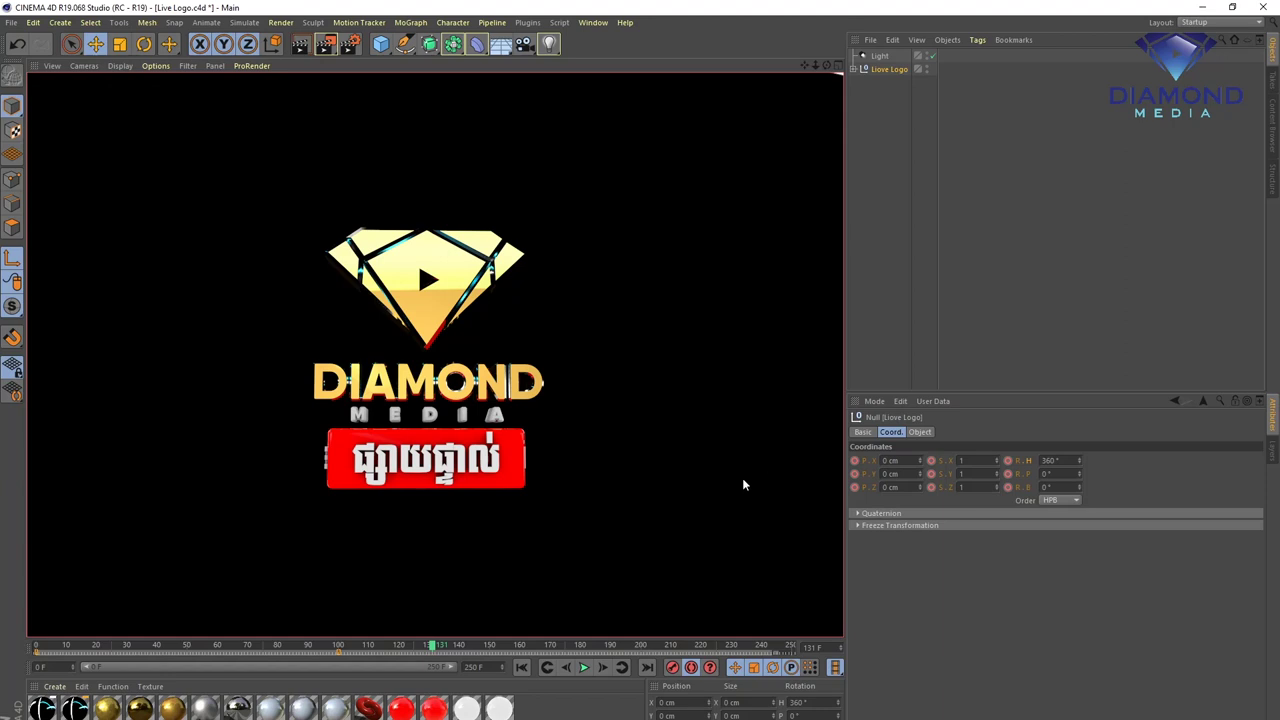
mouse_move(532, 648)
mouse_down()
mouse_move(640, 648)
mouse_move(208, 652)
mouse_move(264, 650)
mouse_up()
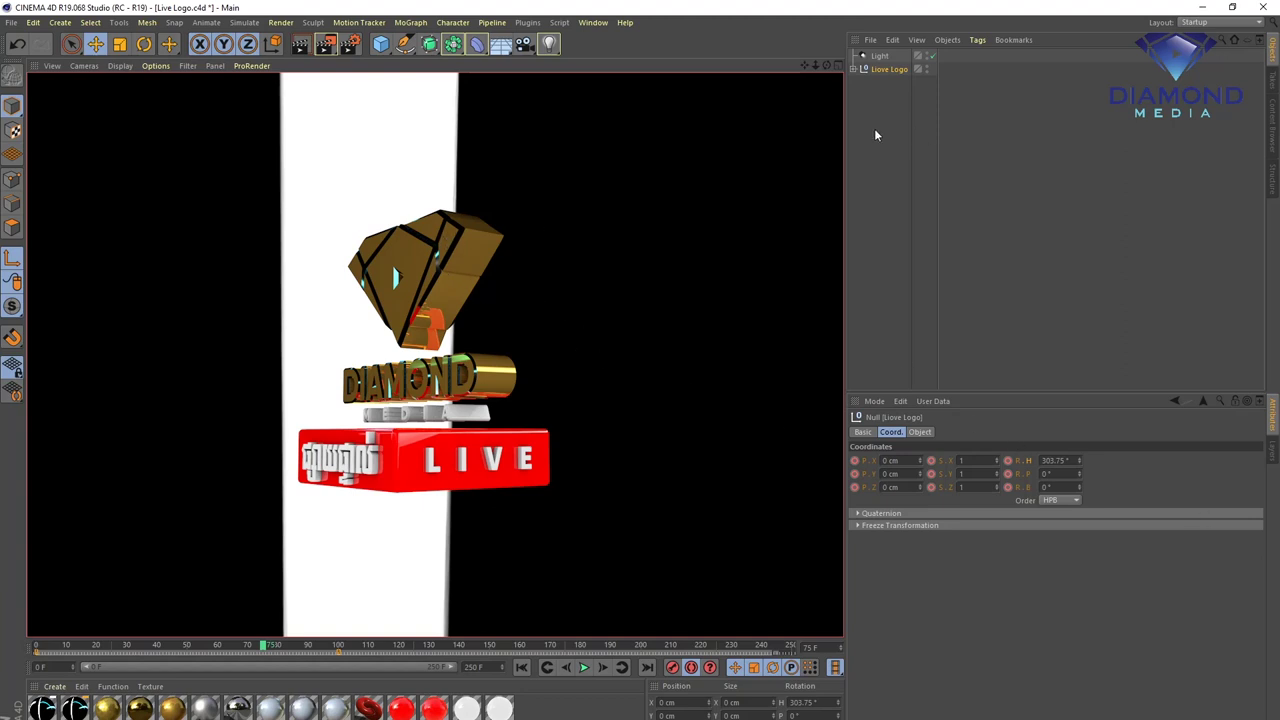
- Expand the Liove Logo and Logo hierarchy and apply Silver - High Reflection to the Diamond object
click(853, 69)
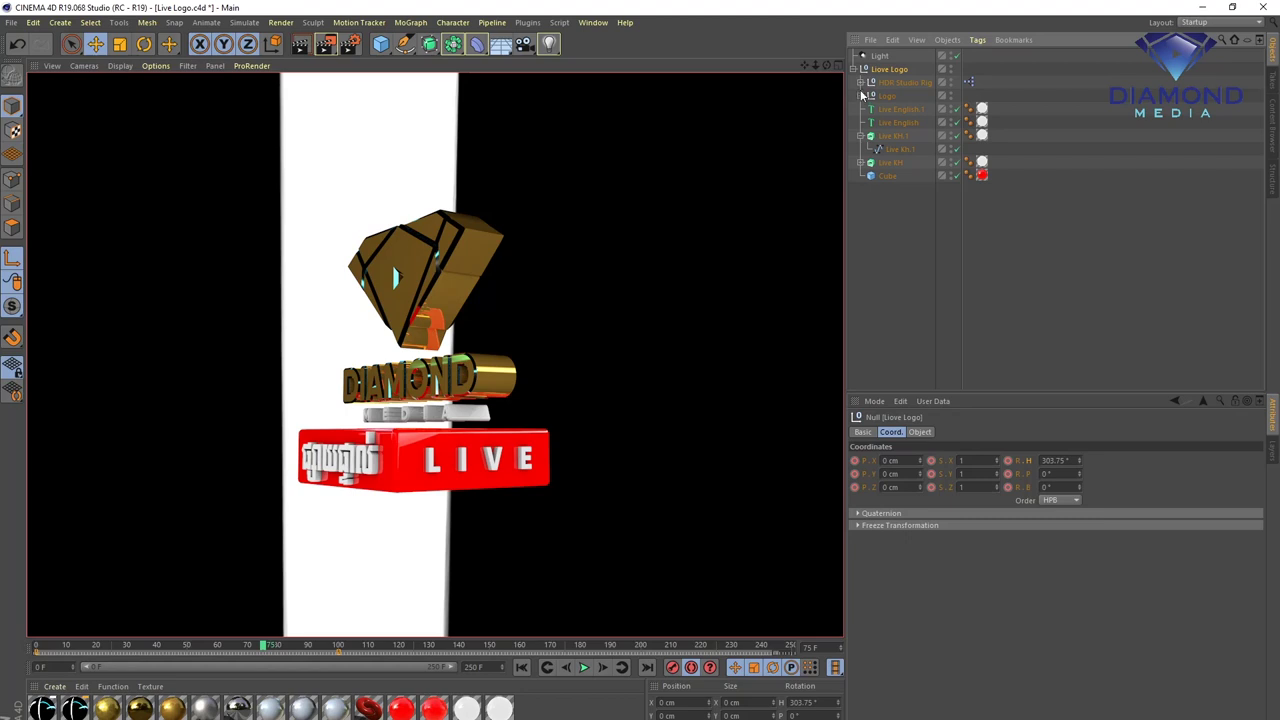
click(860, 95)
drag(240, 708, 997, 120)
drag(309, 713, 1012, 130)
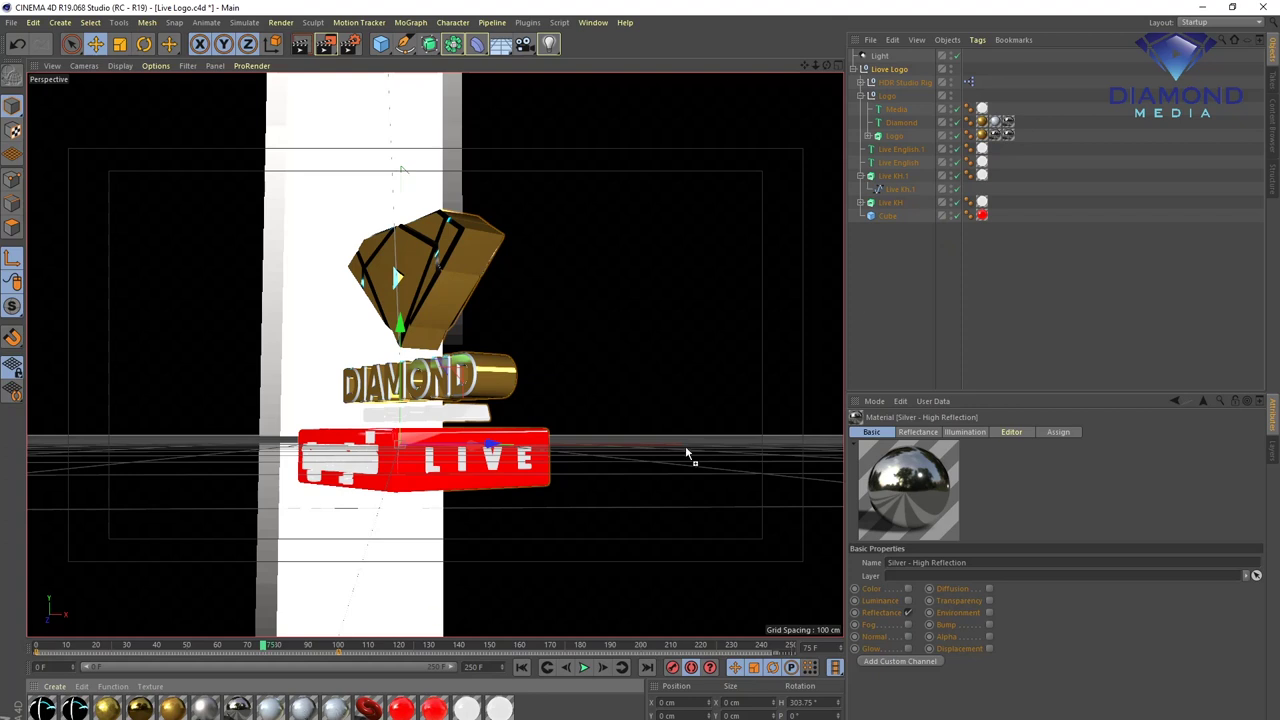
drag(313, 712, 1001, 126)
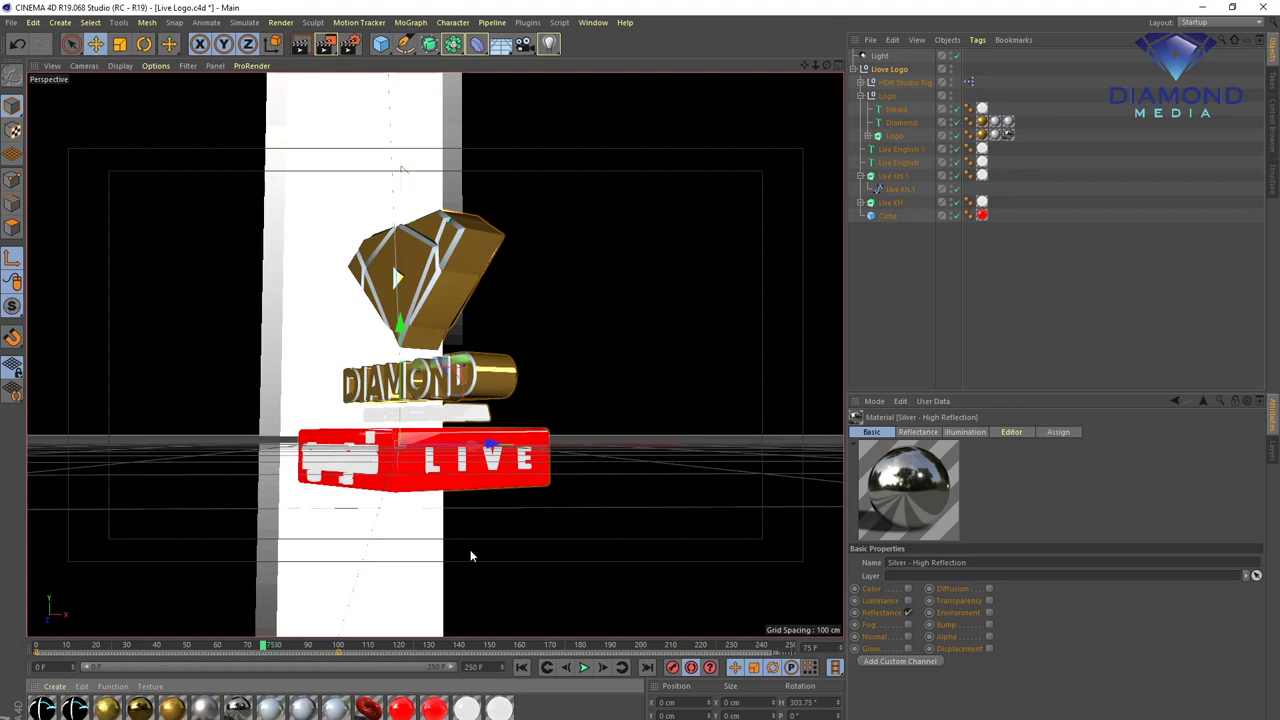
mouse_move(313, 712)
mouse_down()
mouse_move(1018, 126)
mouse_move(1008, 134)
mouse_up()
- Select the Logo objects, then play and scrub the animation to check the rotation
click(302, 48)
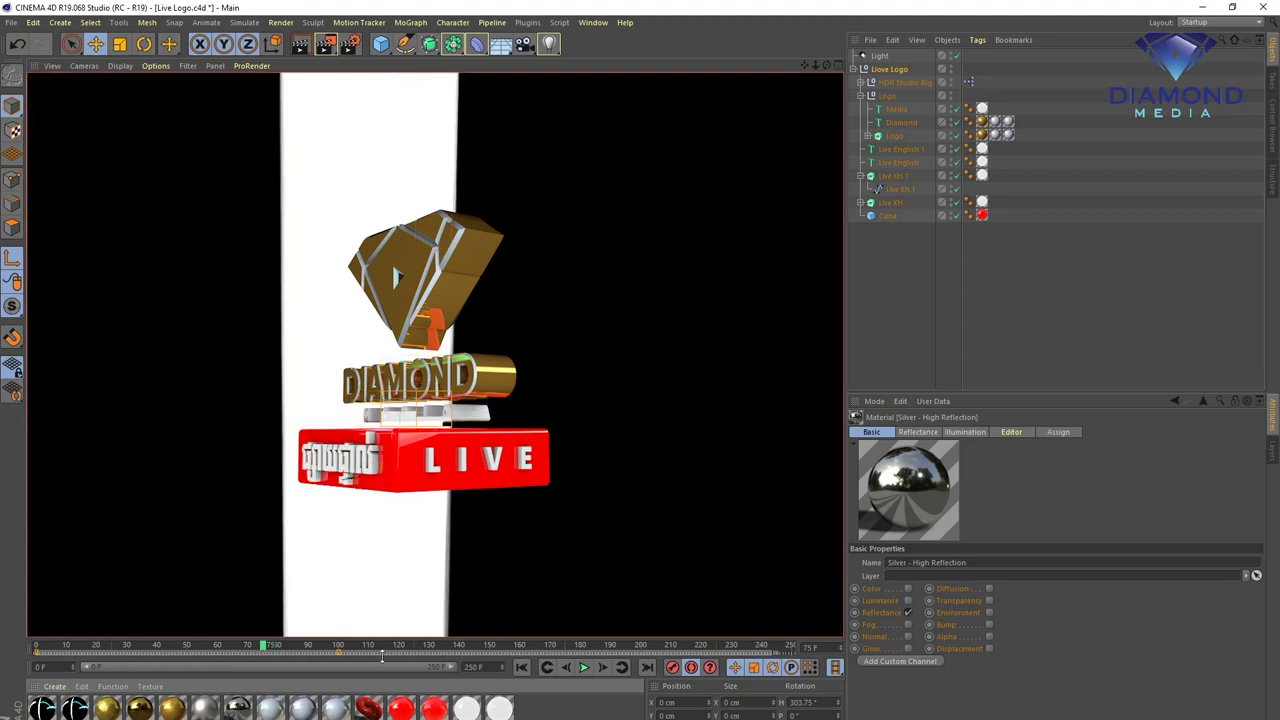
key(F8)
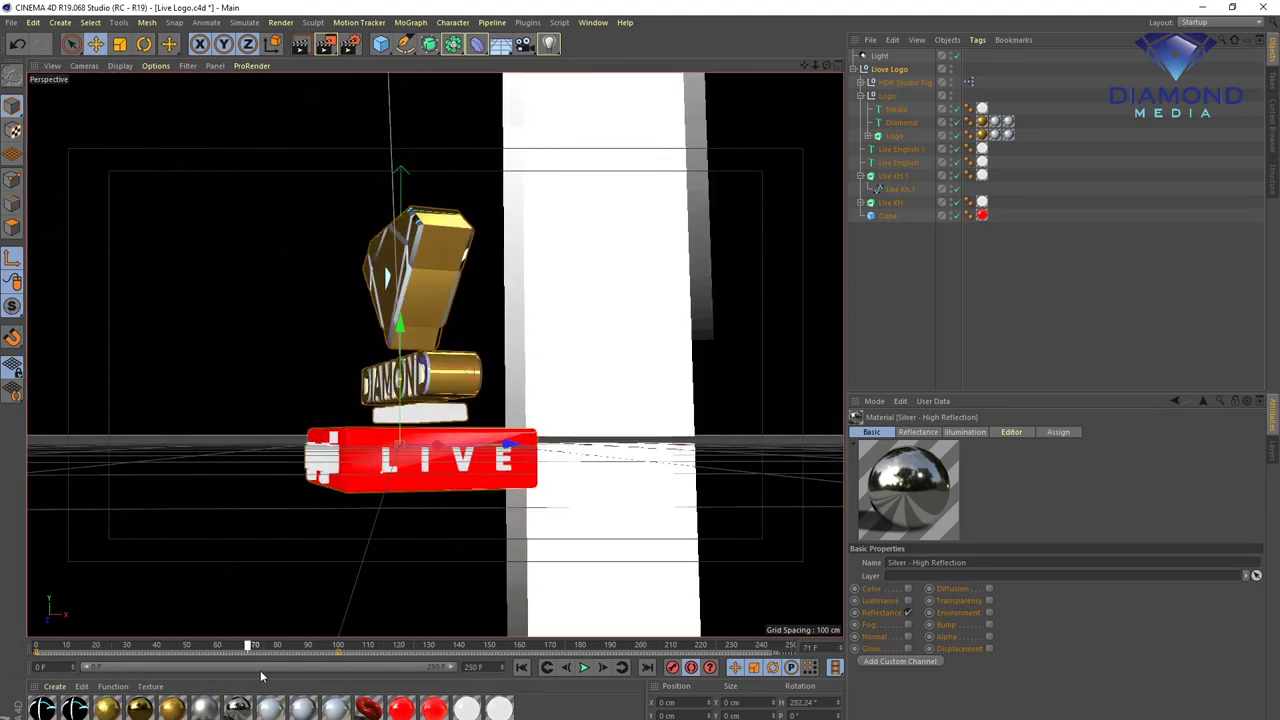
drag(494, 677, 546, 656)
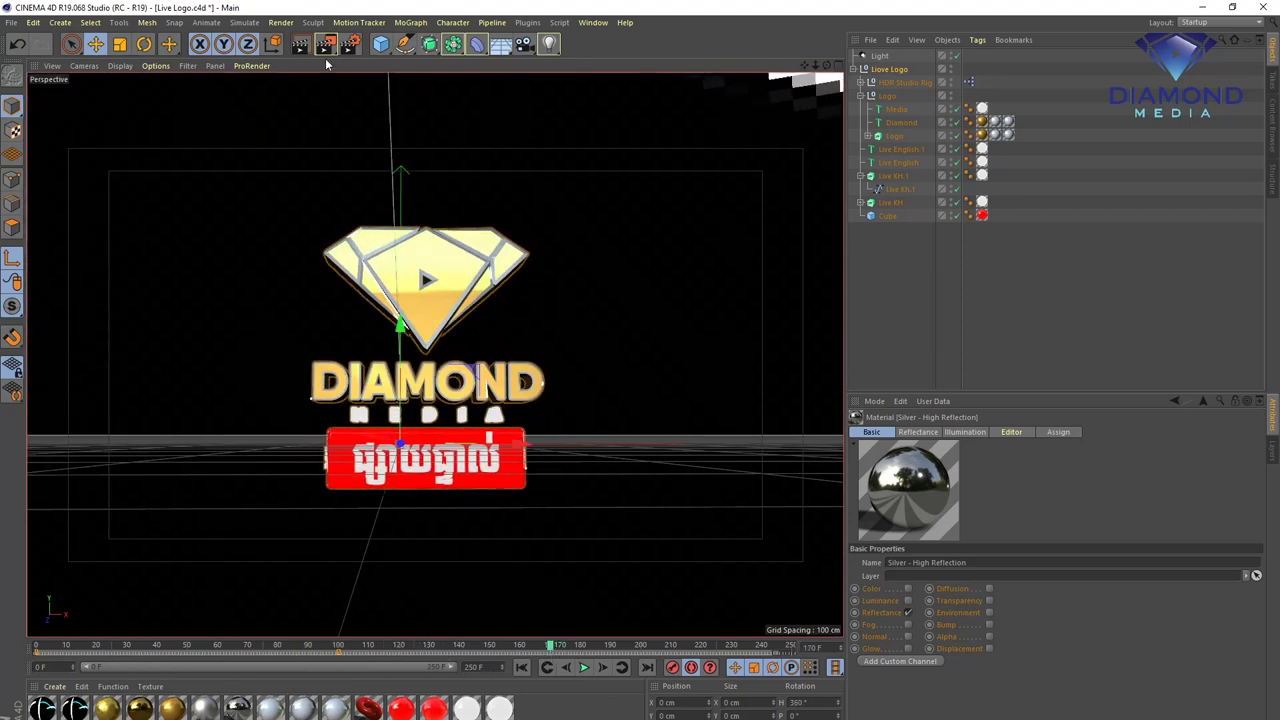
- Preview-render the current frame, save the Live Logo project and open Edit Render Settings
click(300, 46)
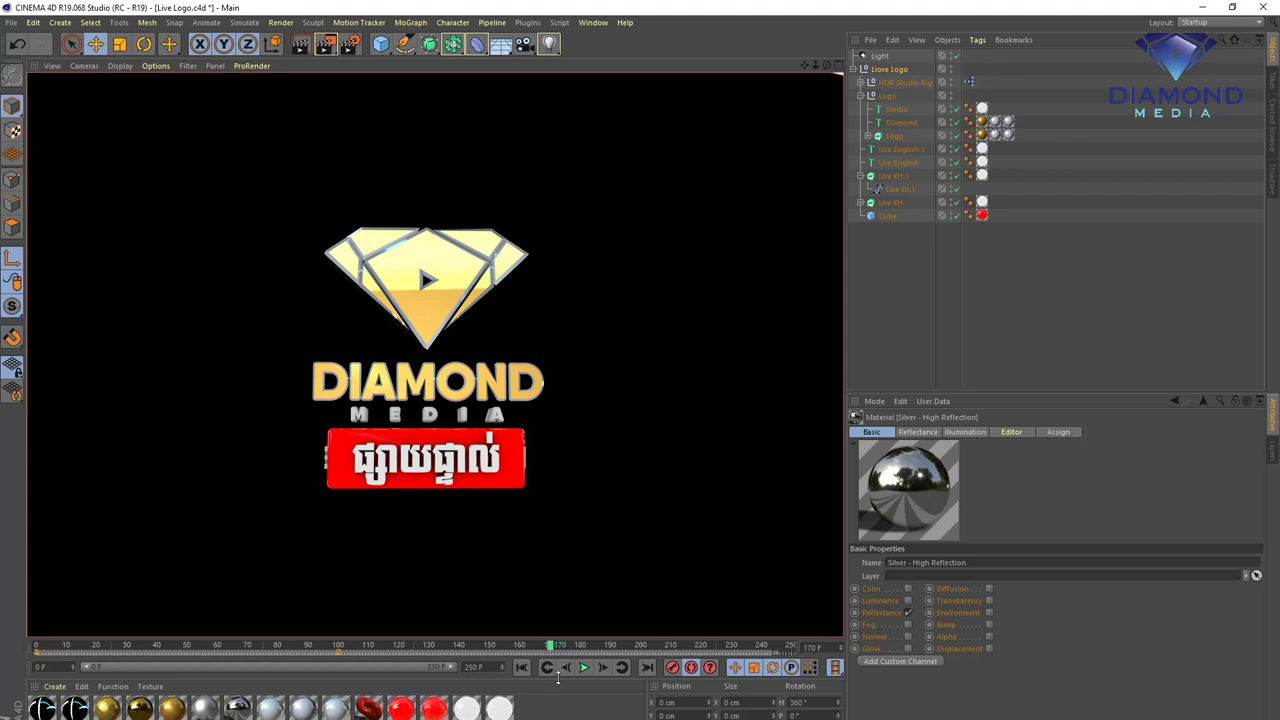
click(10, 22)
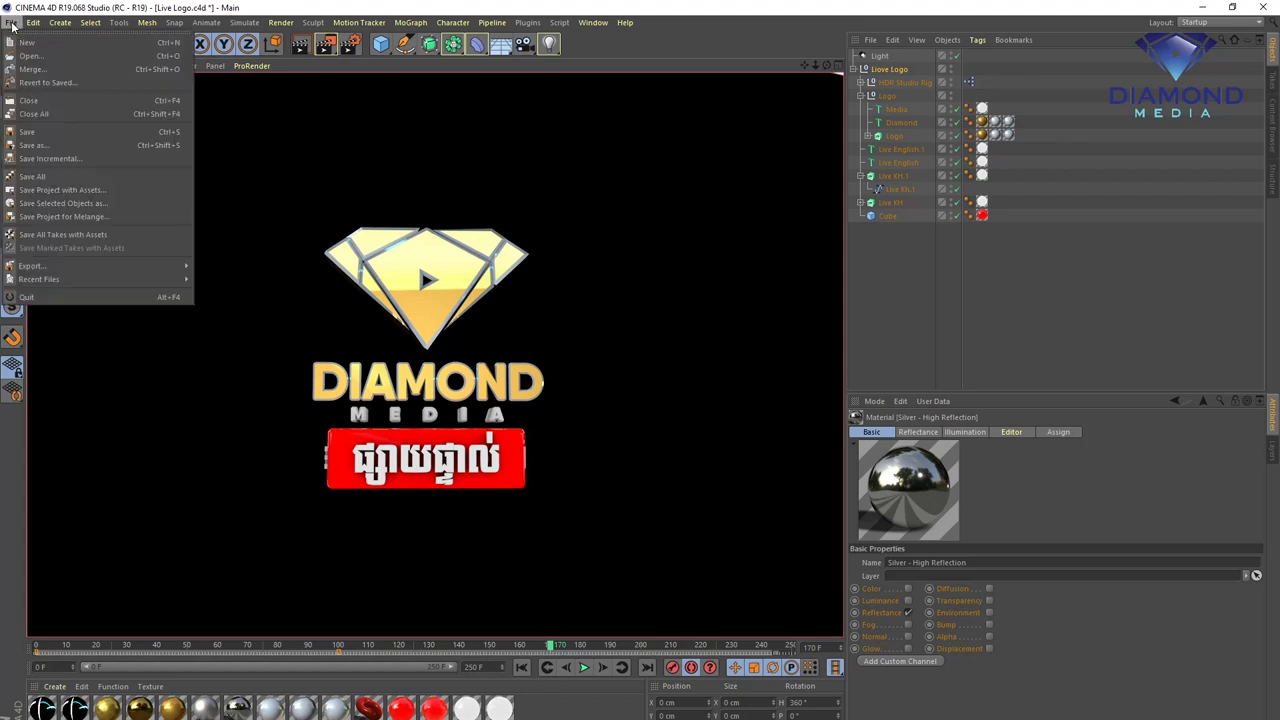
click(41, 134)
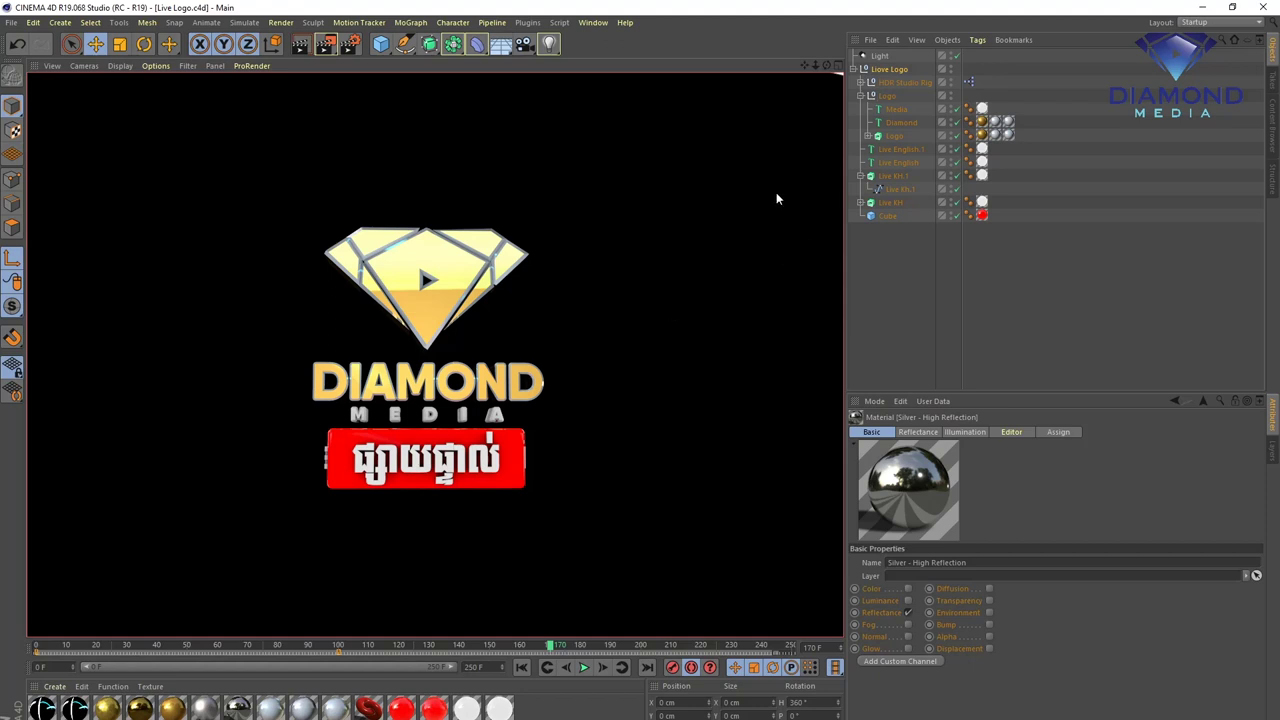
click(351, 44)
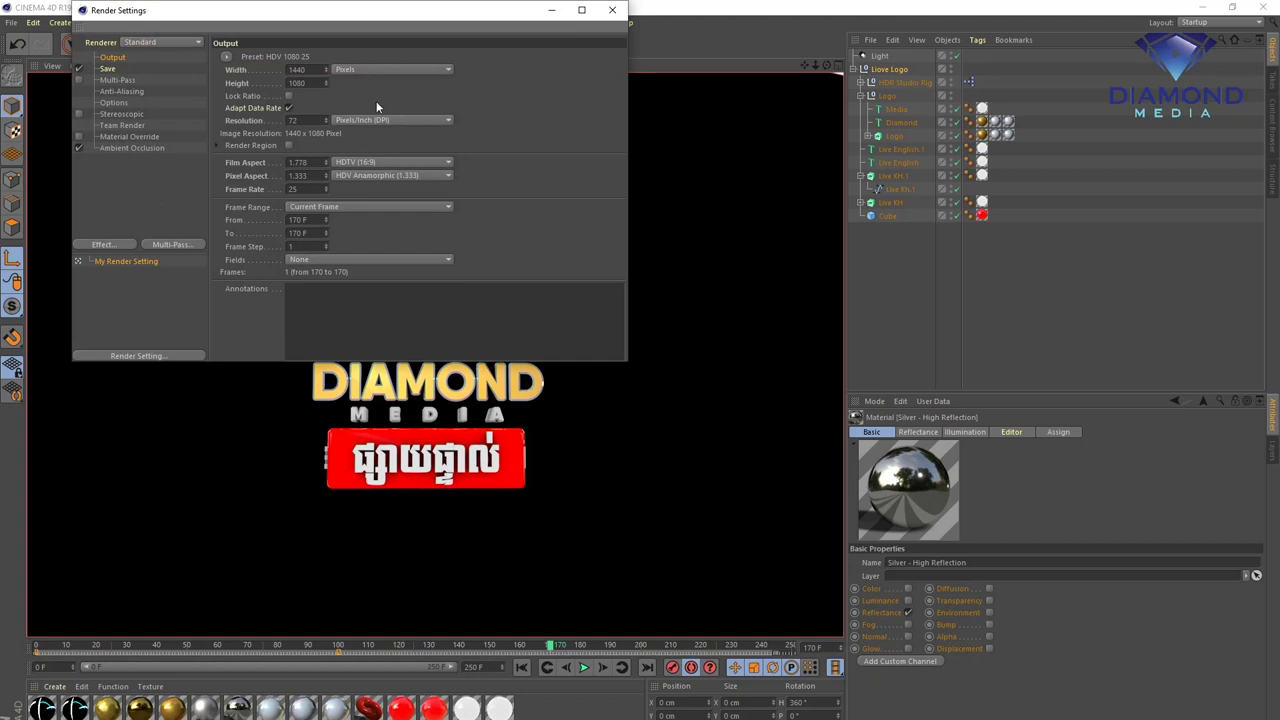
- Set the Output frame range From 0 To 250
click(108, 70)
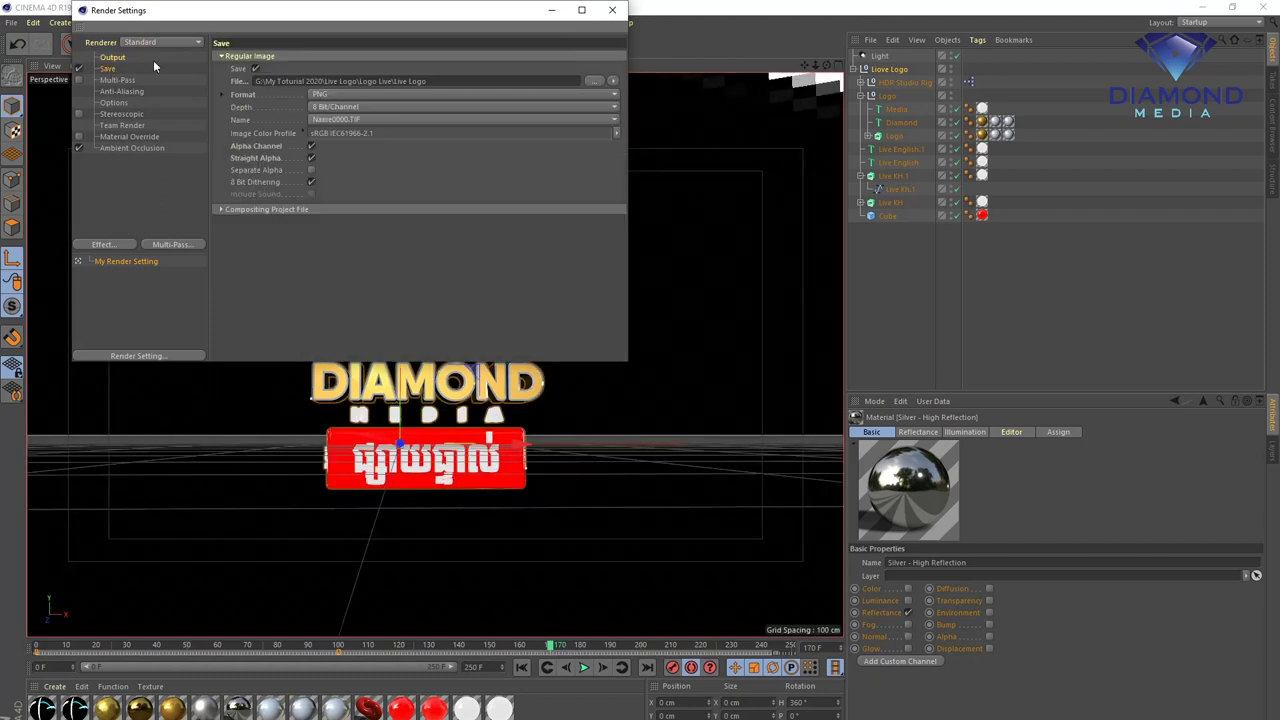
click(113, 58)
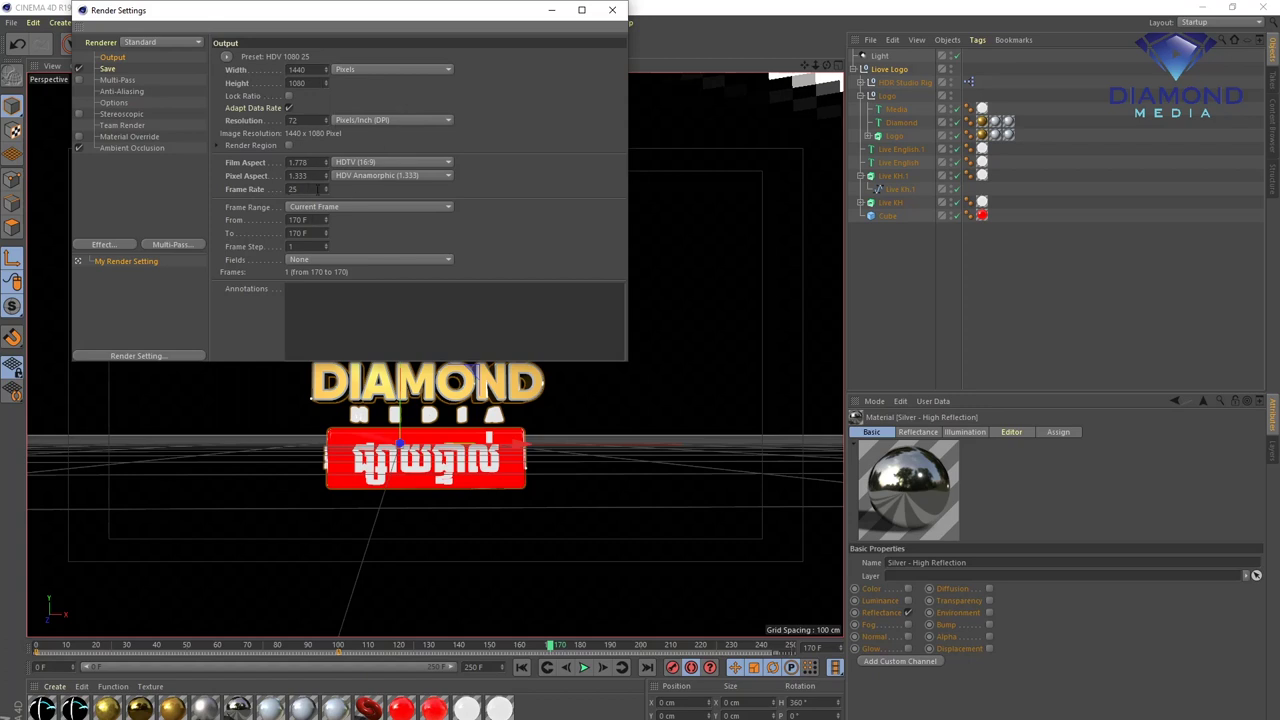
double_click(304, 219)
text(0)
double_click(316, 234)
text(250)
- Create a Live Logo folder inside Logo Live and choose it as the render save location
click(107, 69)
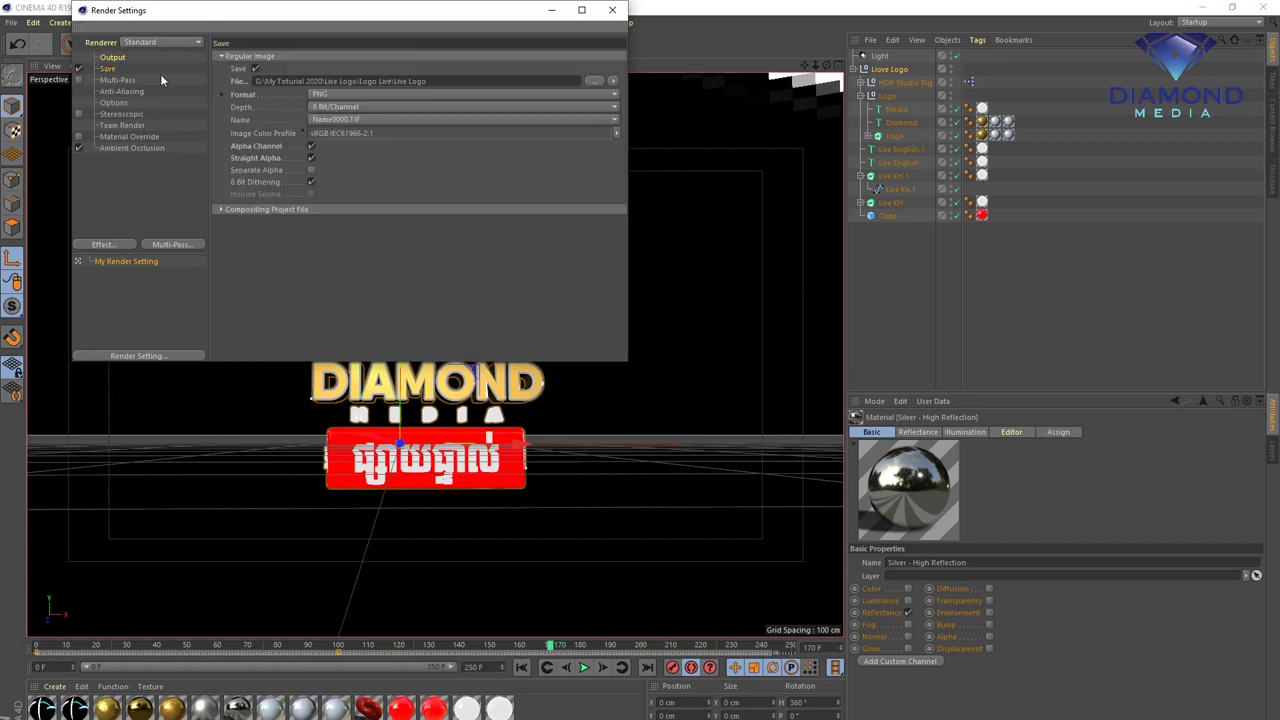
click(594, 80)
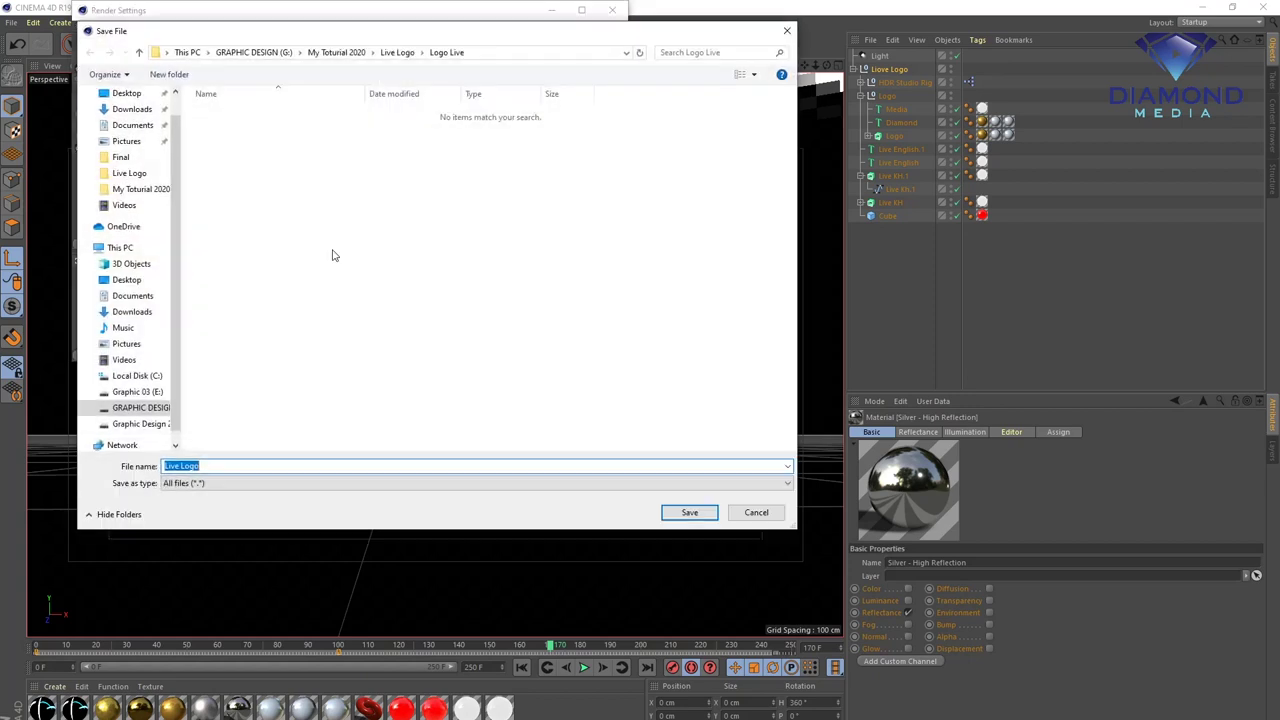
click(180, 77)
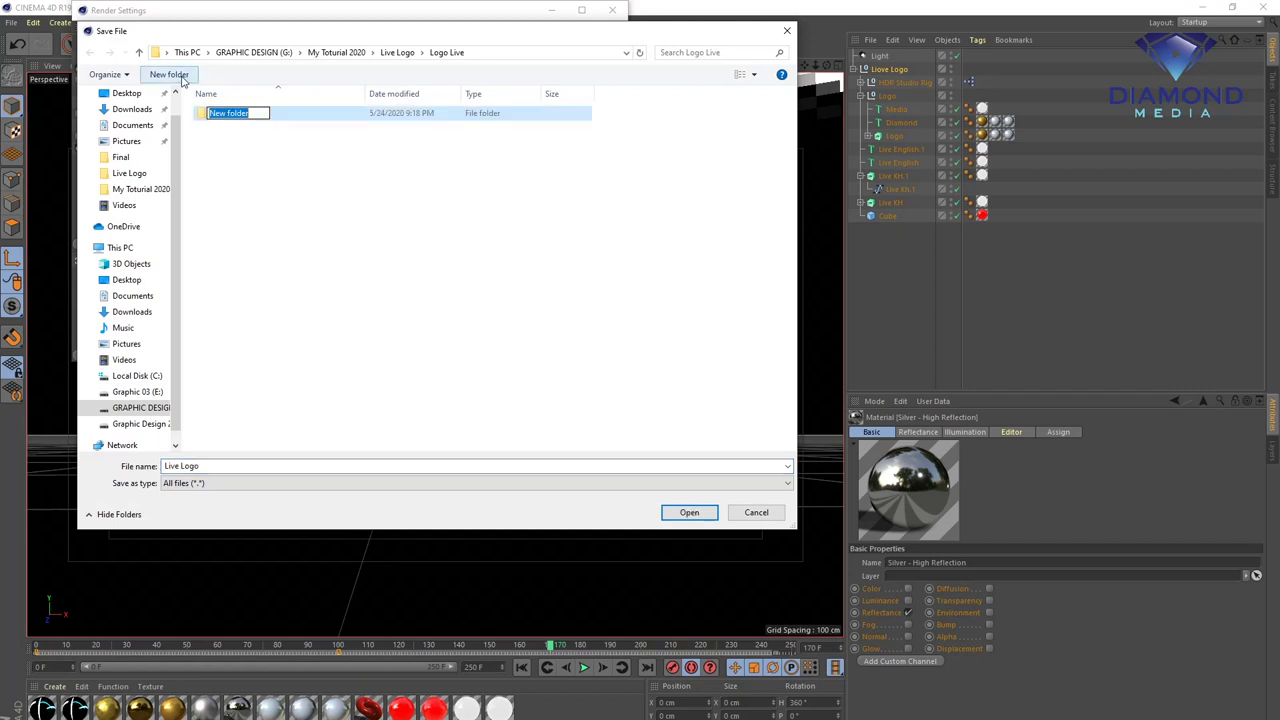
text(Live Logo)
key(Return)
double_click(229, 120)
click(695, 514)
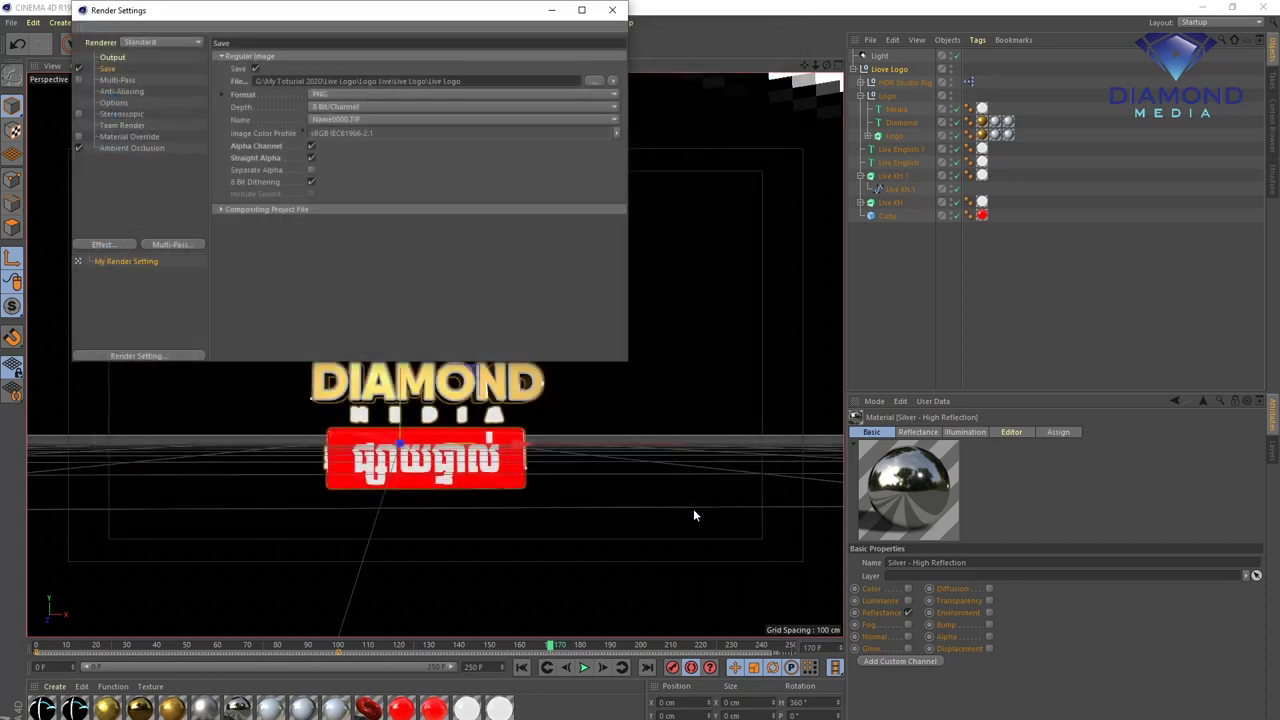
- Keep PNG as the output format with Alpha Channel enabled
click(318, 95)
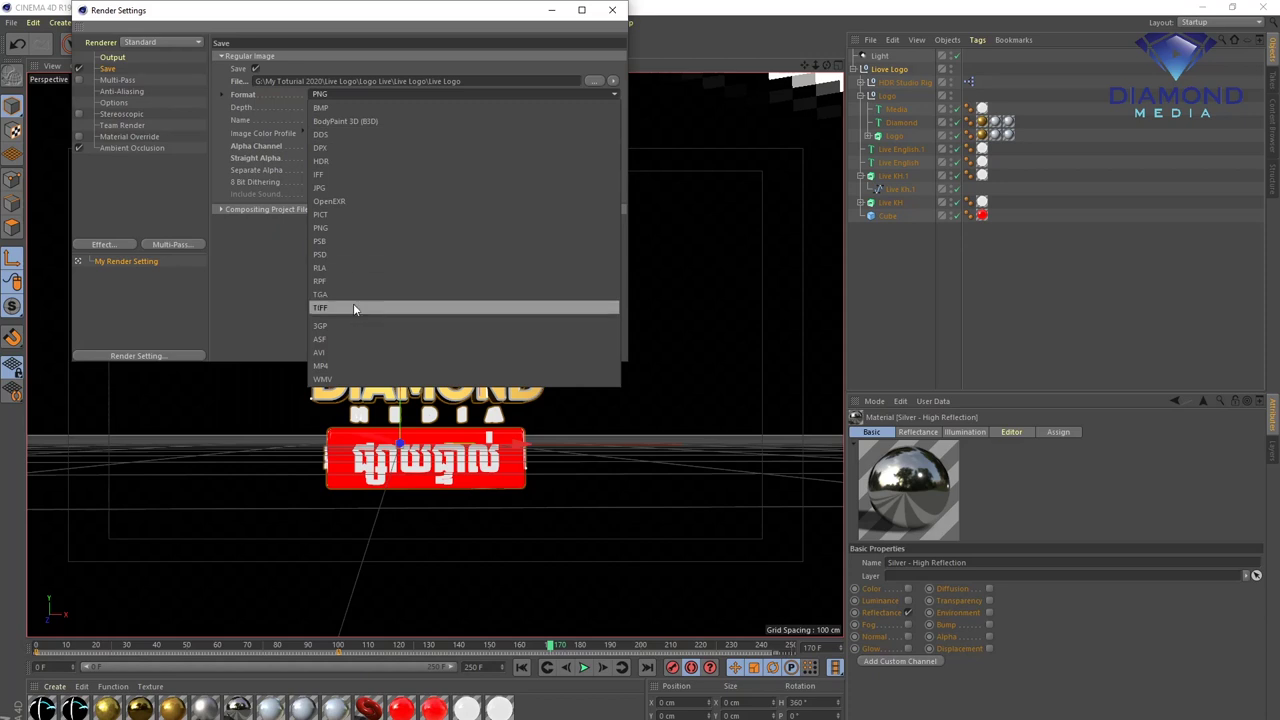
click(339, 230)
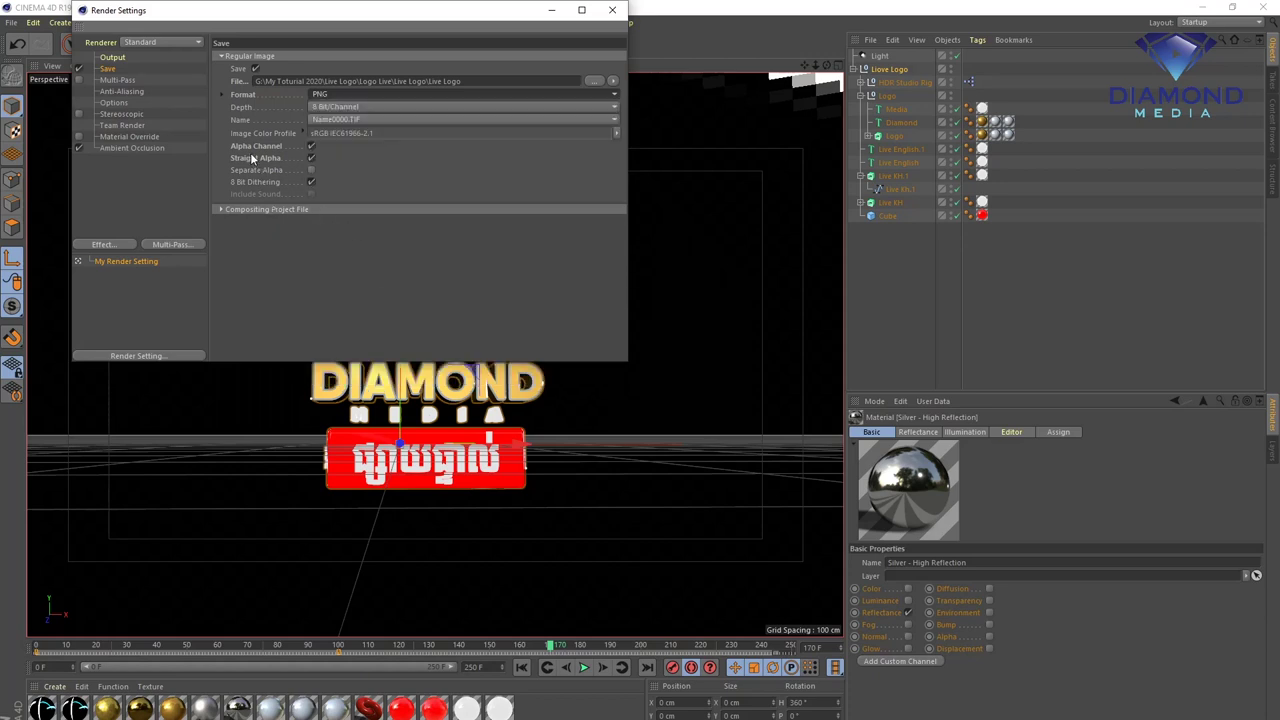
click(311, 146)
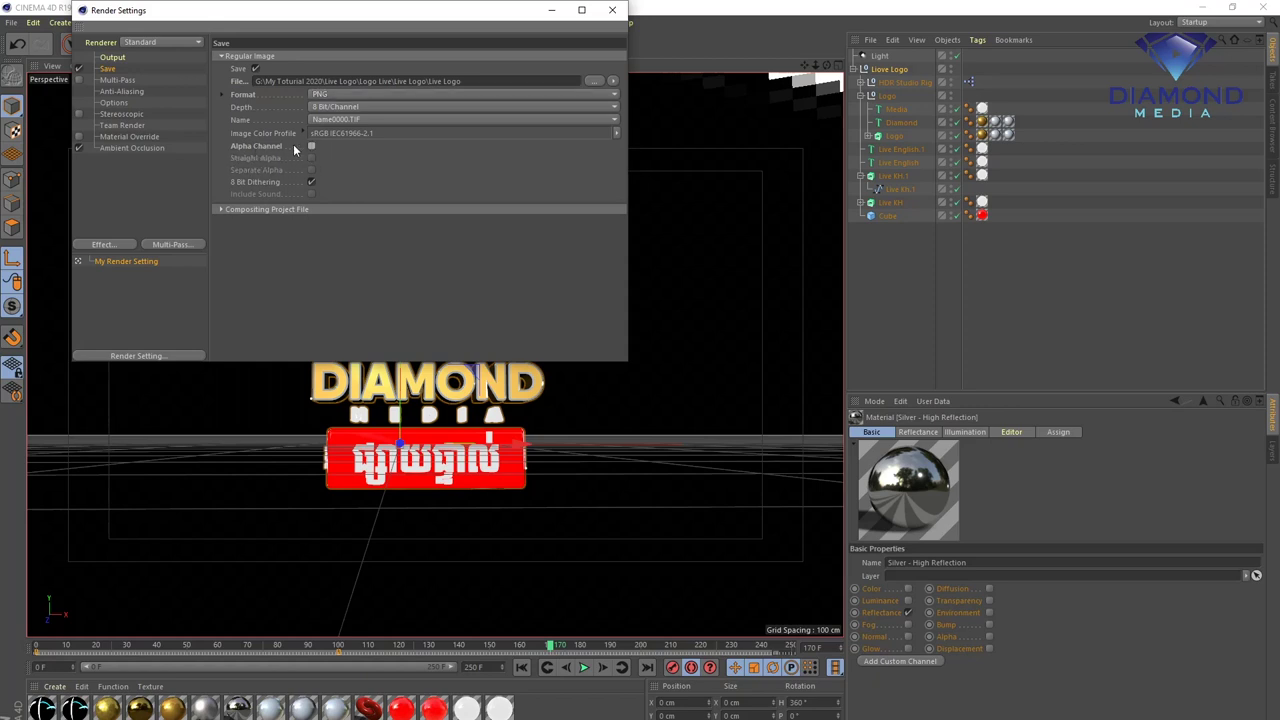
click(311, 147)
- Leave Anti-Aliasing at Best and review the Options, Stereoscopic and Ambient Occlusion pages
click(127, 91)
click(345, 57)
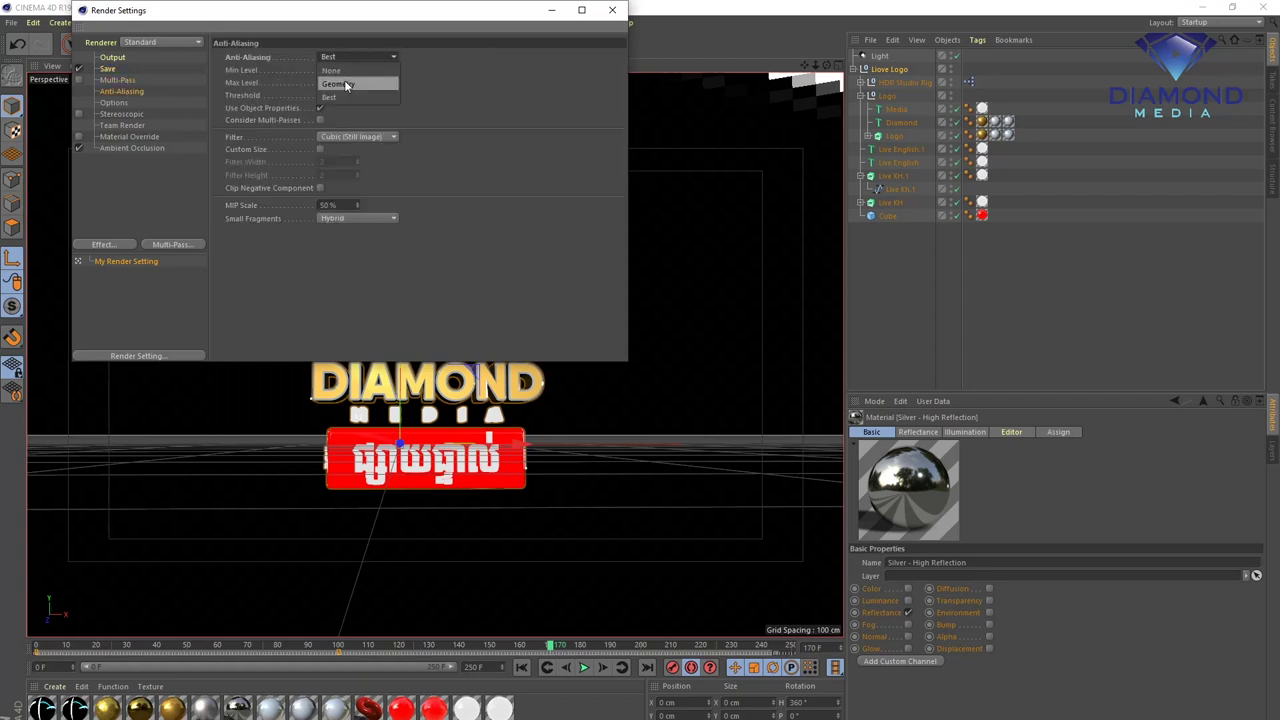
click(334, 98)
click(115, 105)
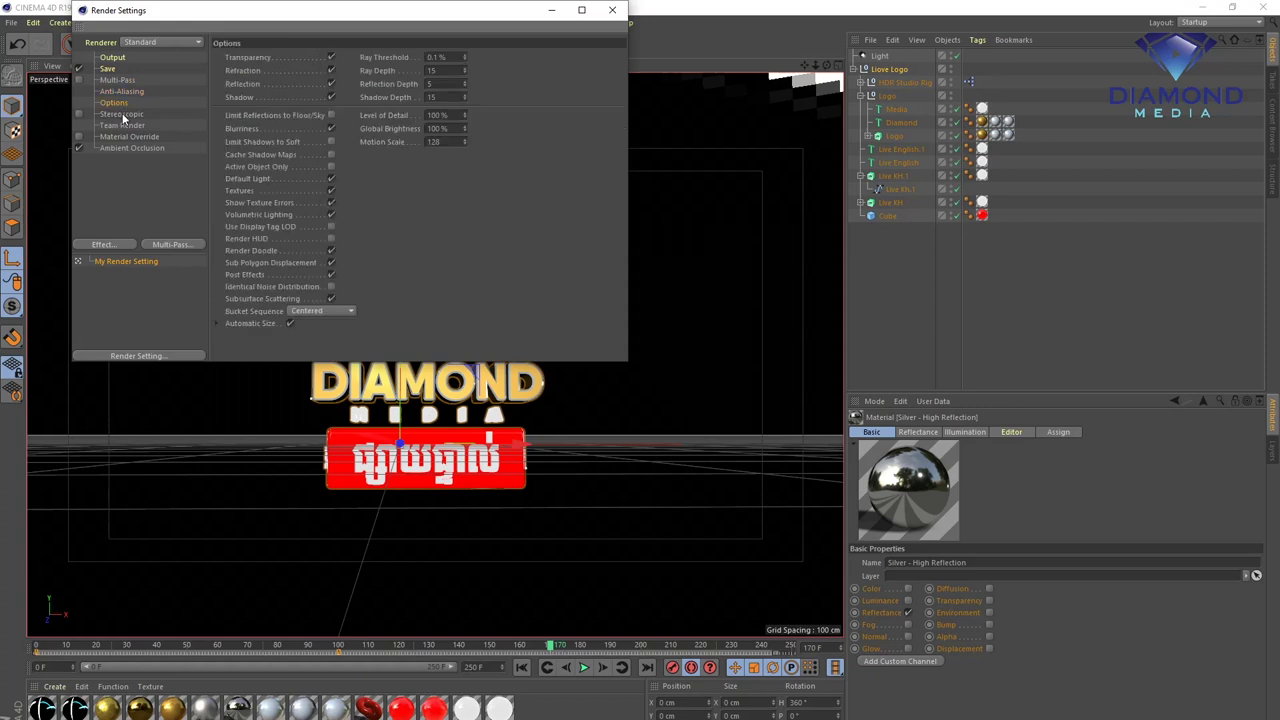
click(121, 115)
click(128, 148)
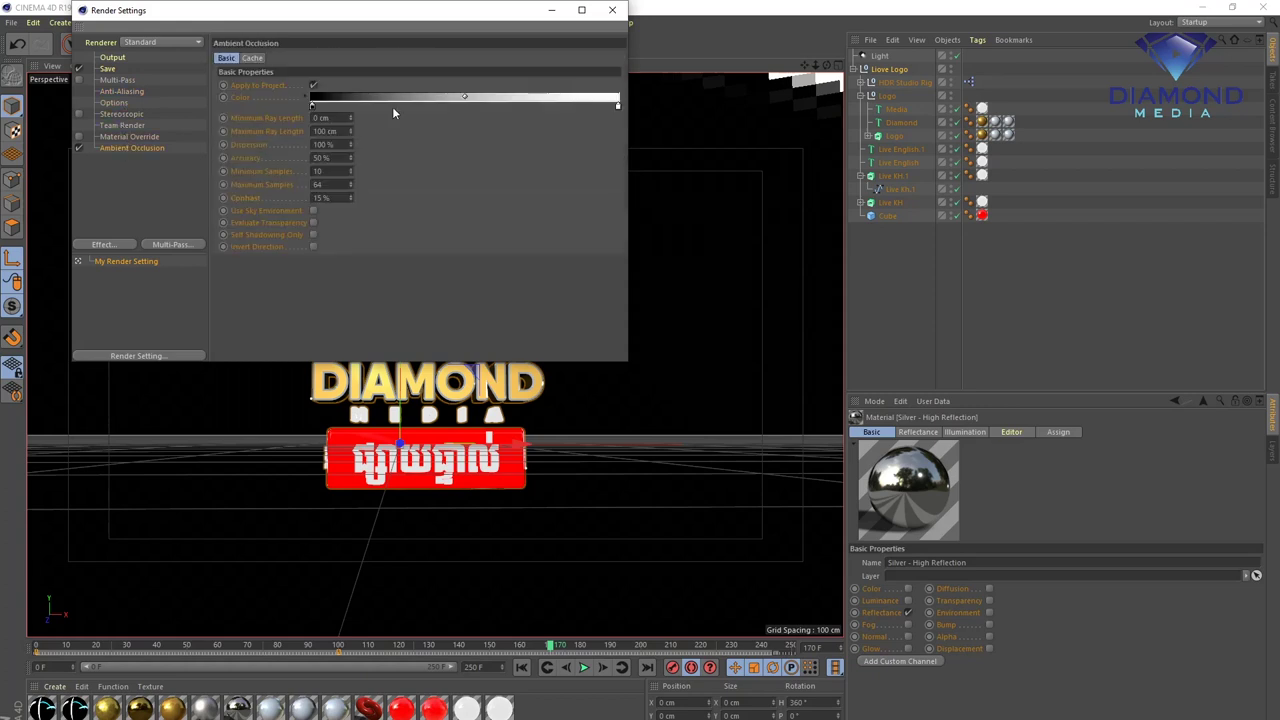
- Close render settings, render all 251 Live Logo frames, then close the Picture Viewer
click(614, 11)
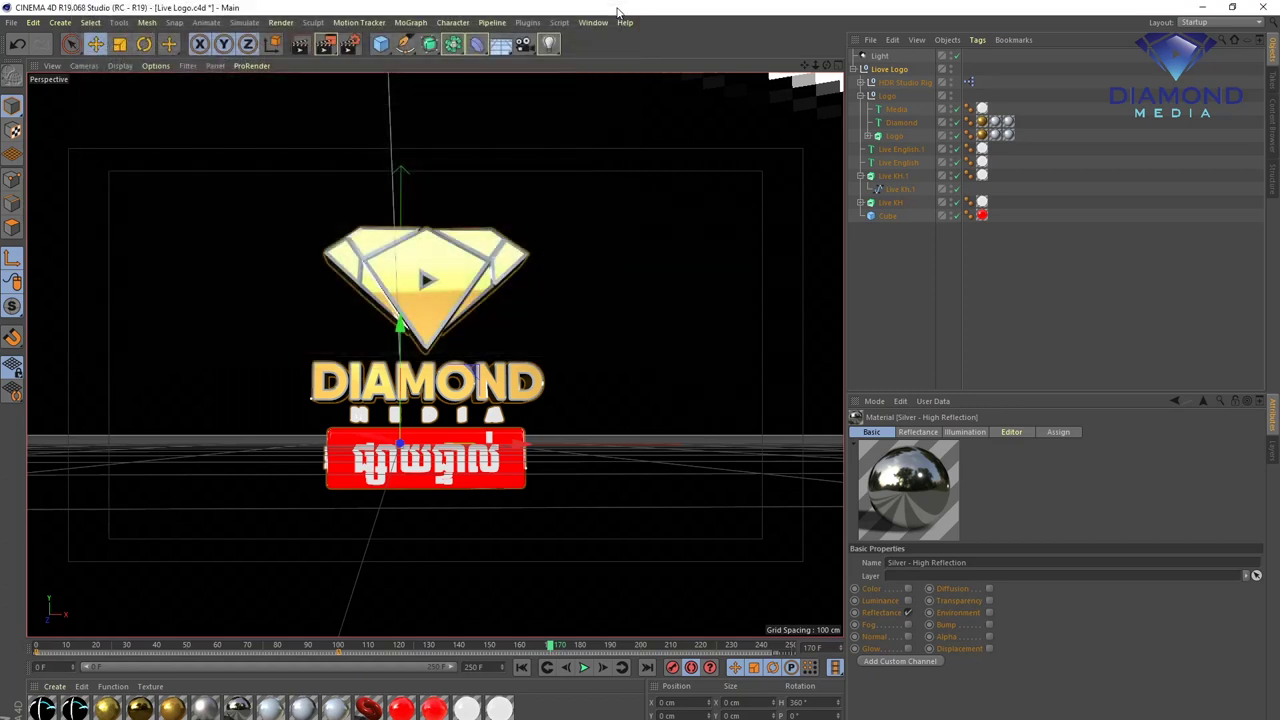
click(327, 49)
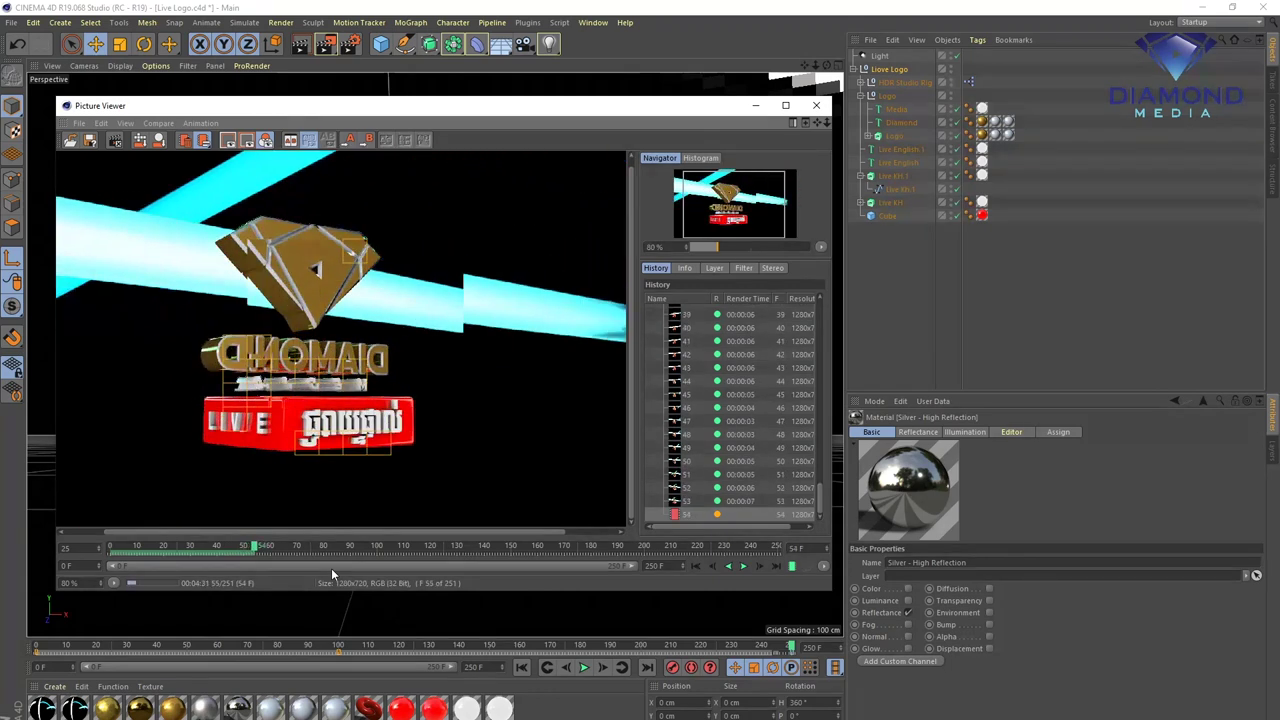
drag(556, 105, 615, 95)
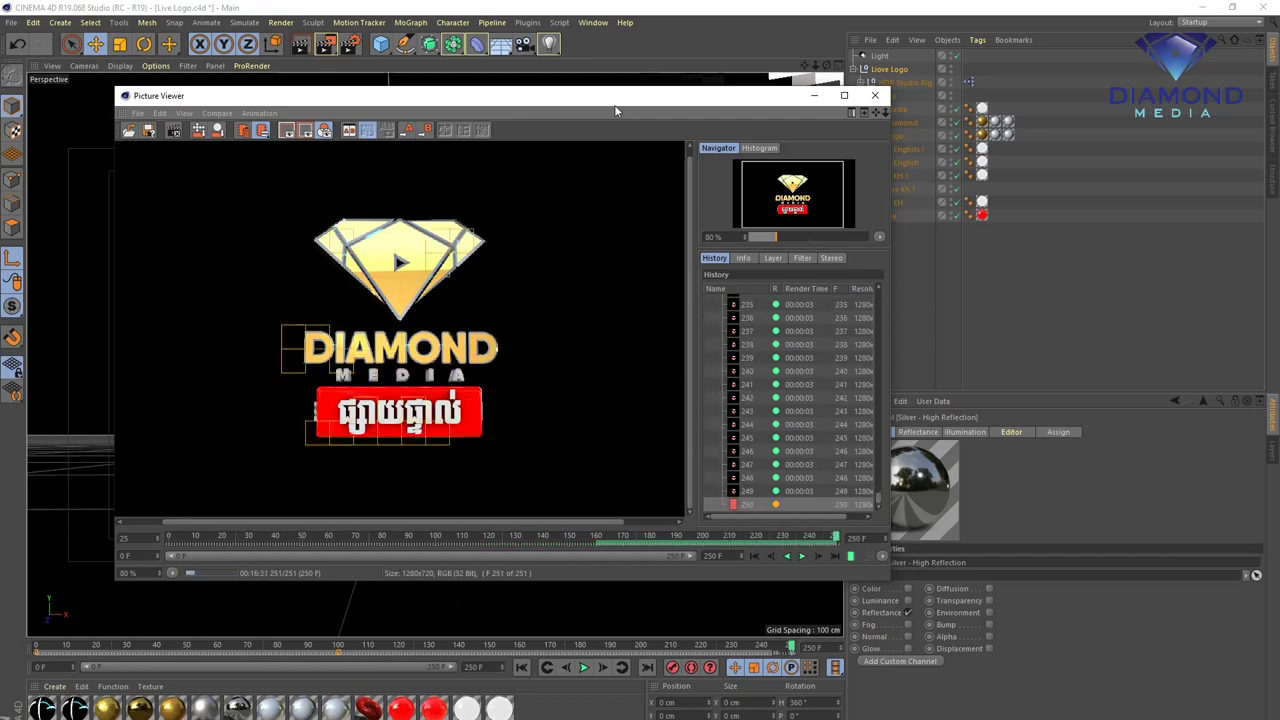
click(1081, 417)
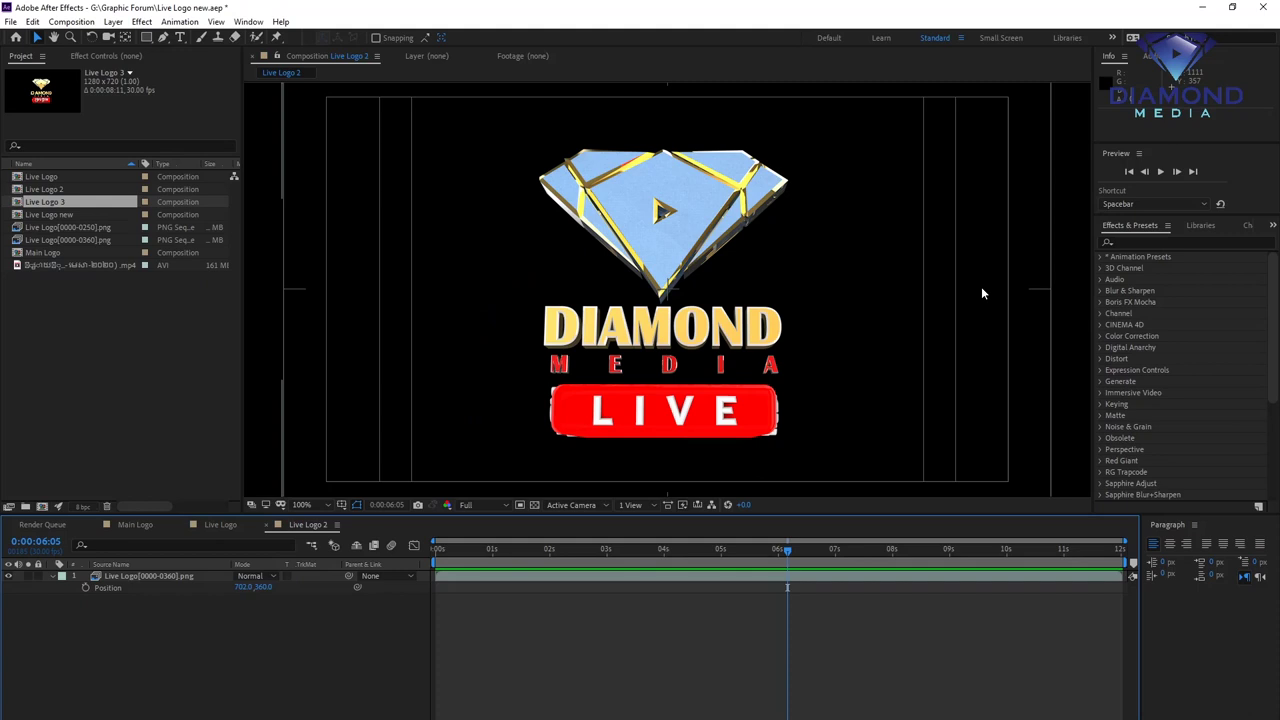
- Import Live Logo0000 as a PNG sequence and make the Live Logo 4 composition from it
double_click(78, 322)
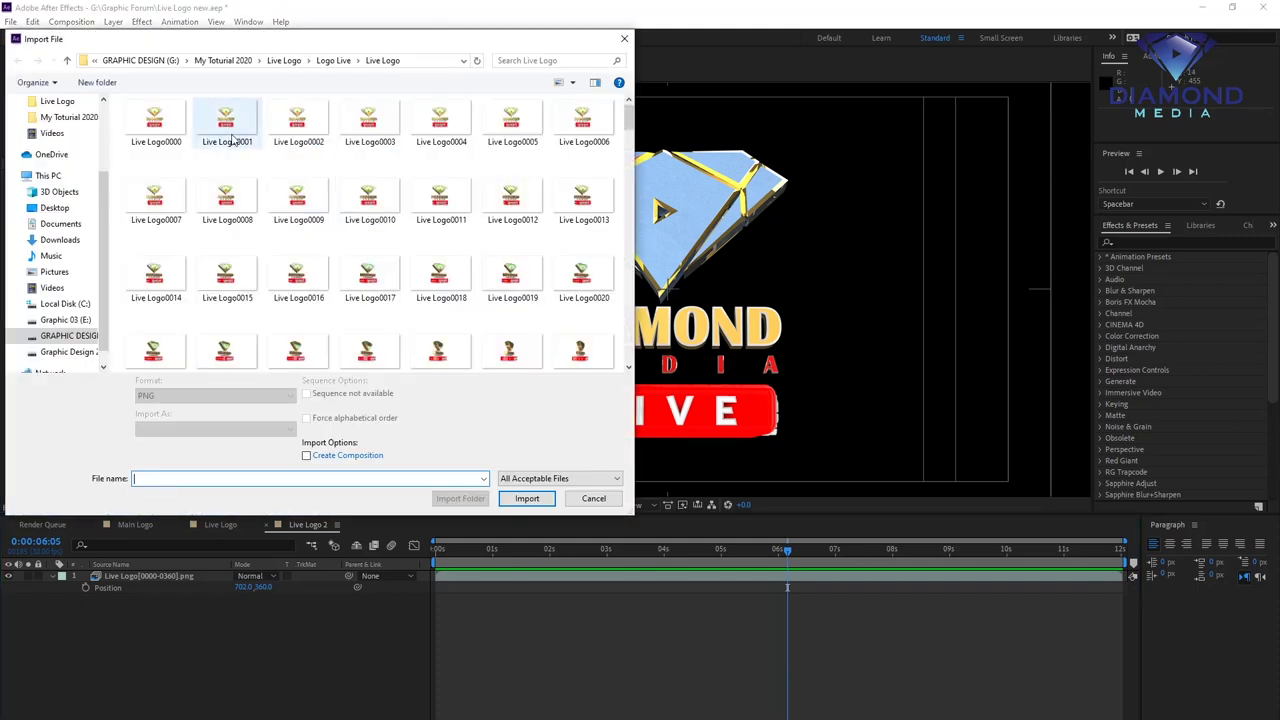
click(155, 120)
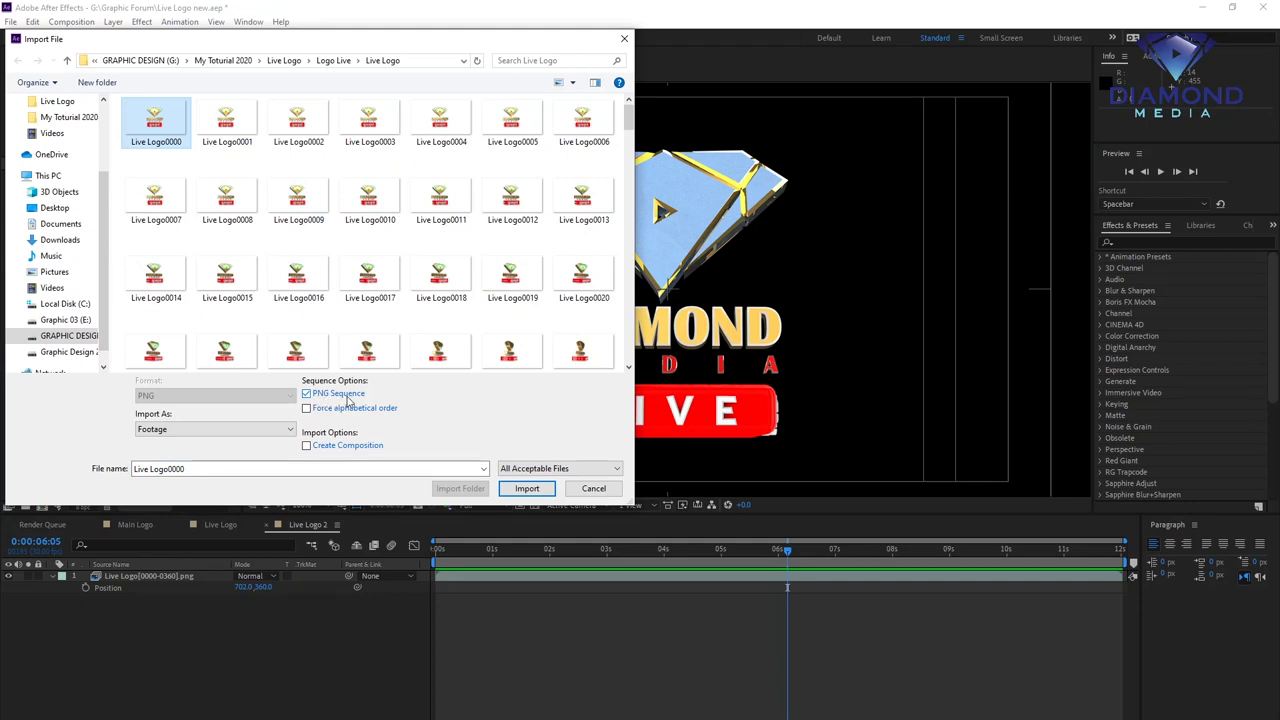
click(524, 489)
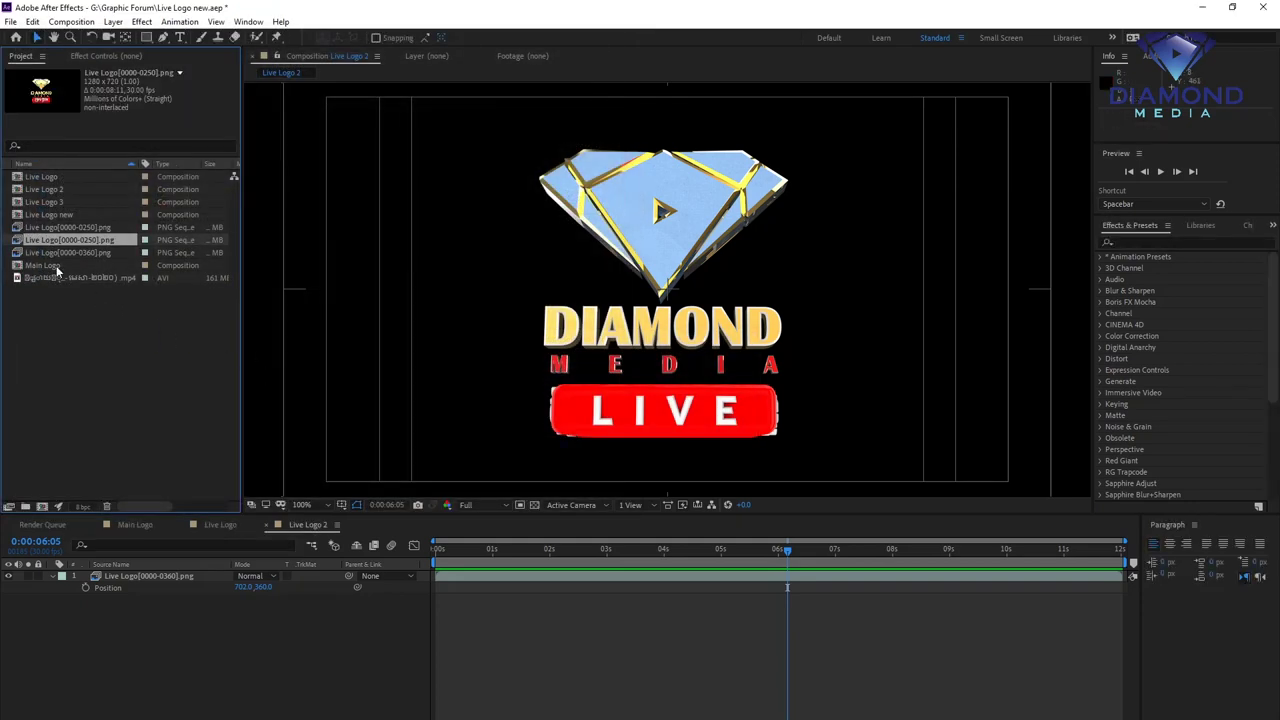
click(44, 506)
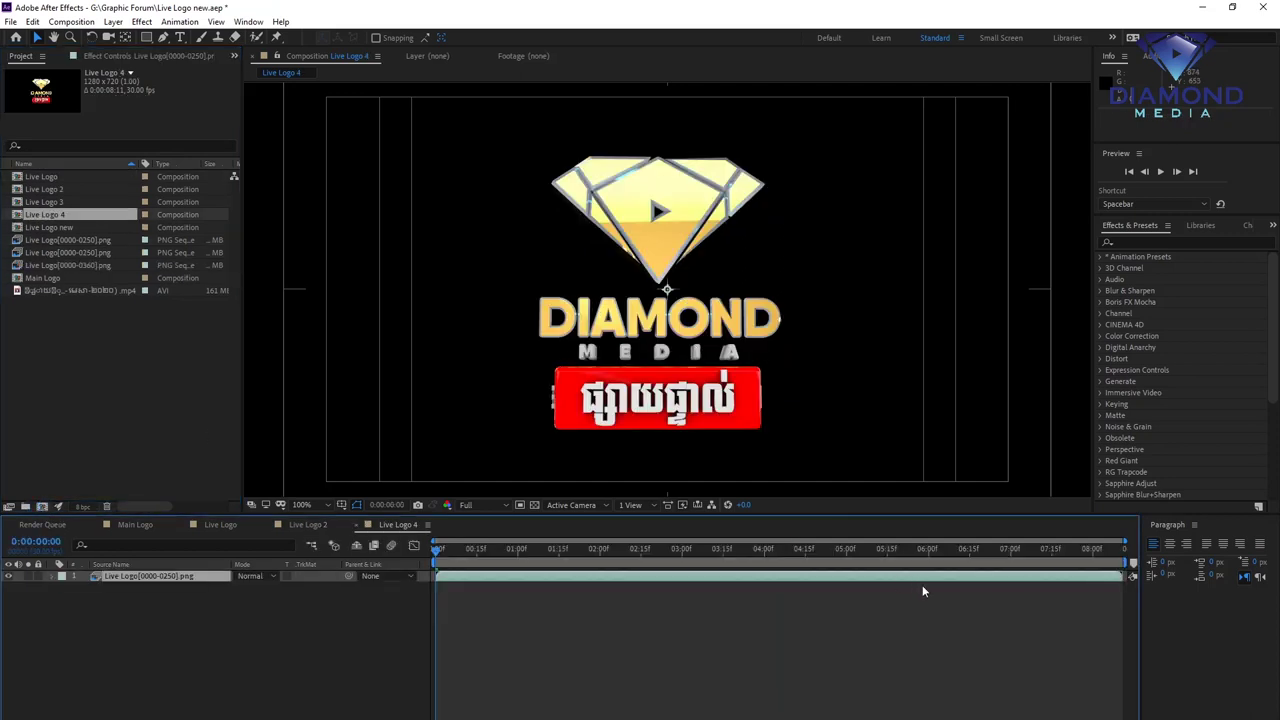
click(948, 563)
key(space)
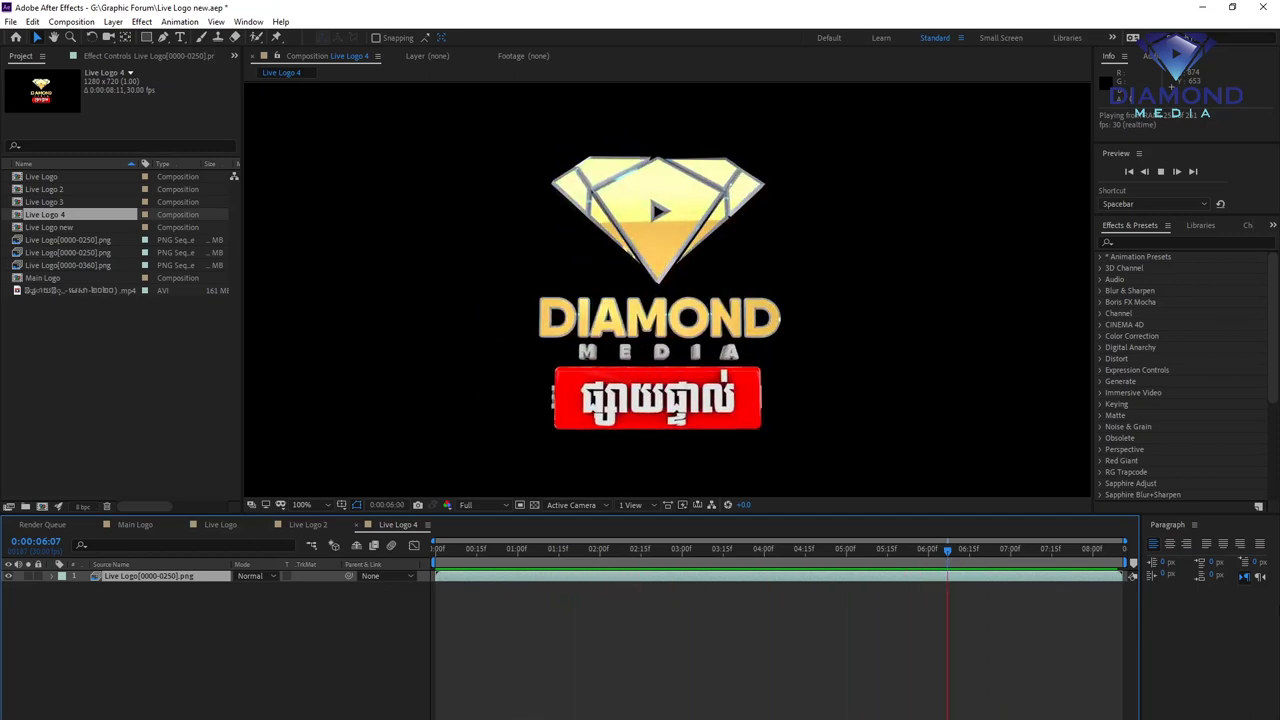
click(730, 552)
click(846, 552)
click(890, 550)
click(535, 505)
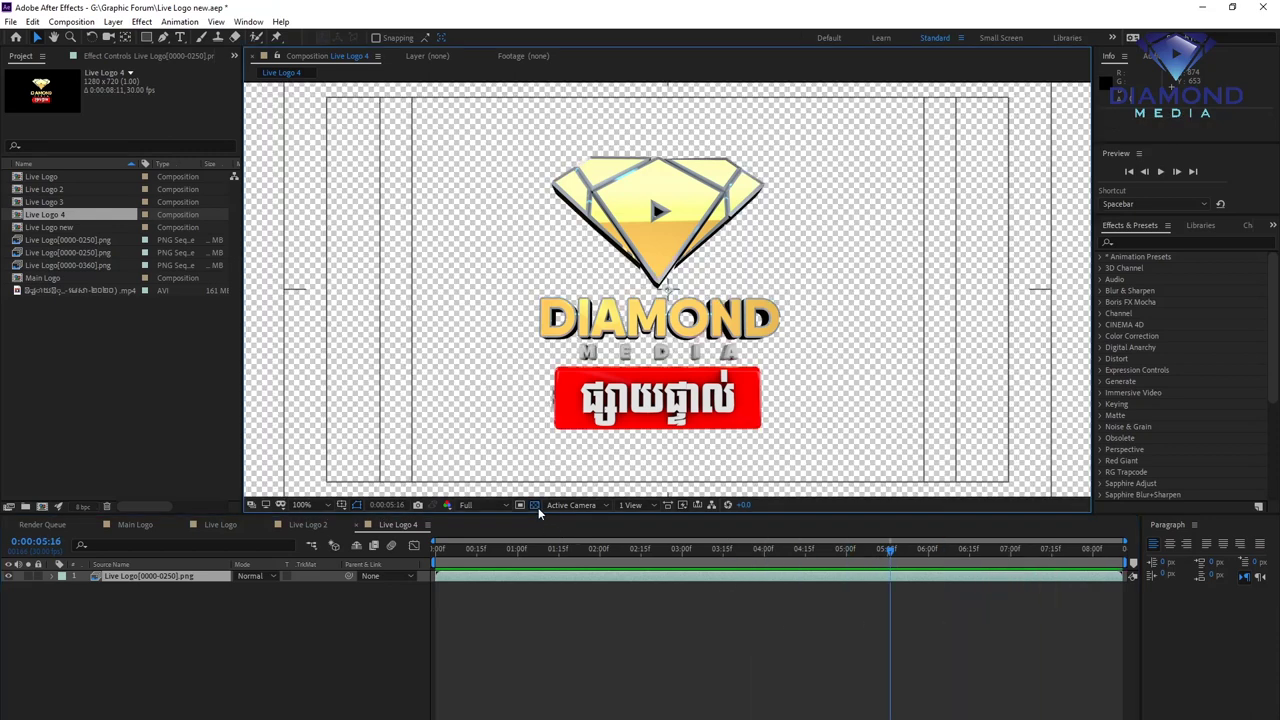
click(537, 507)
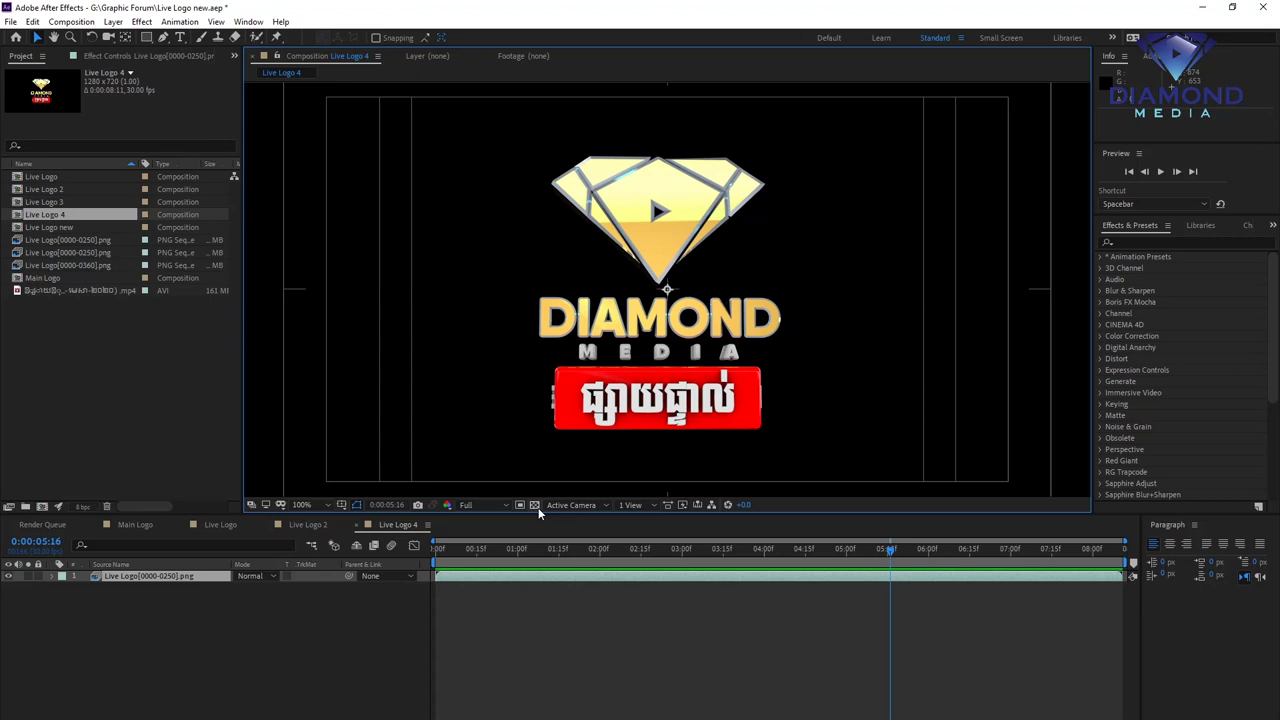
click(72, 22)
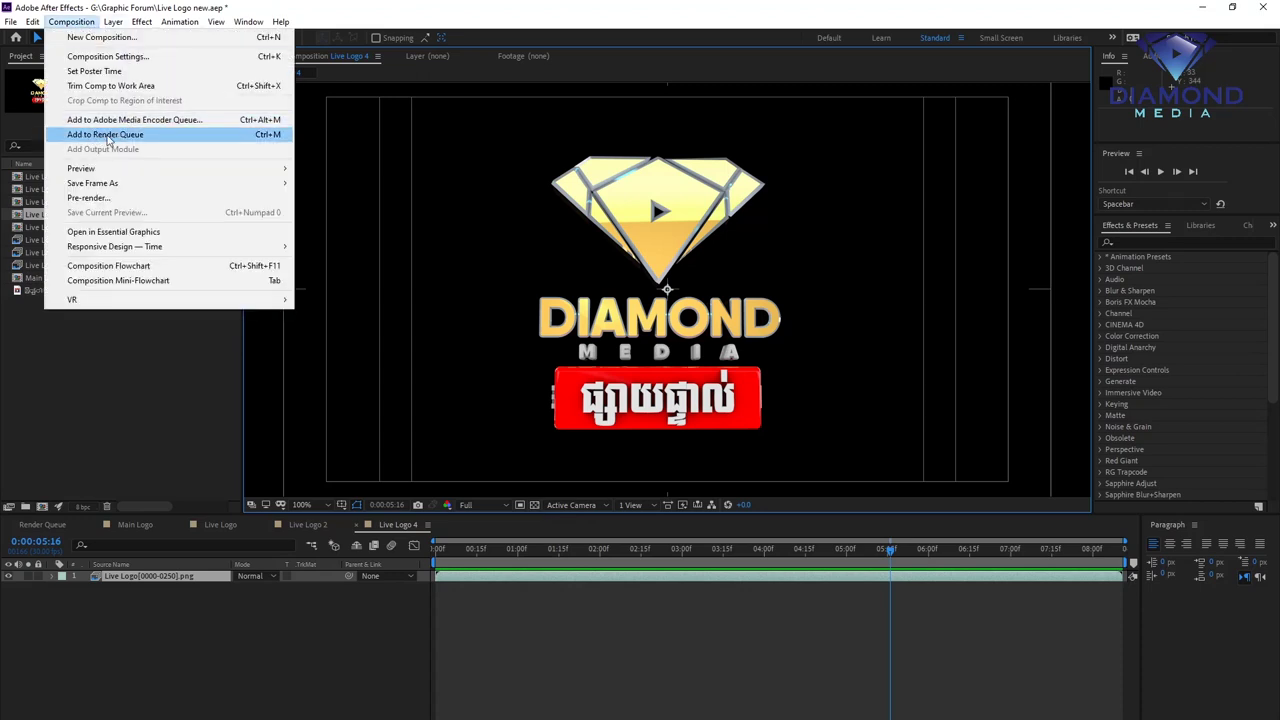
- Add Live Logo 4 to the render queue and delete the Live Logo 3 job
click(250, 139)
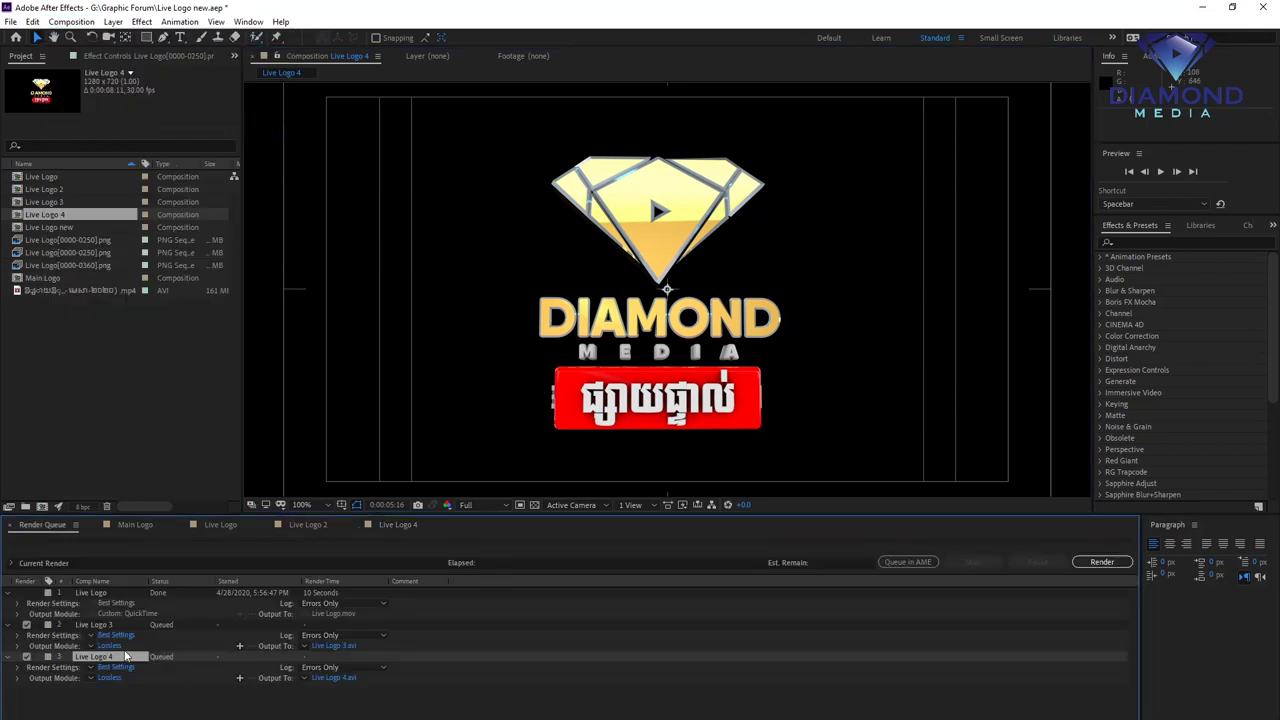
click(102, 623)
key(Delete)
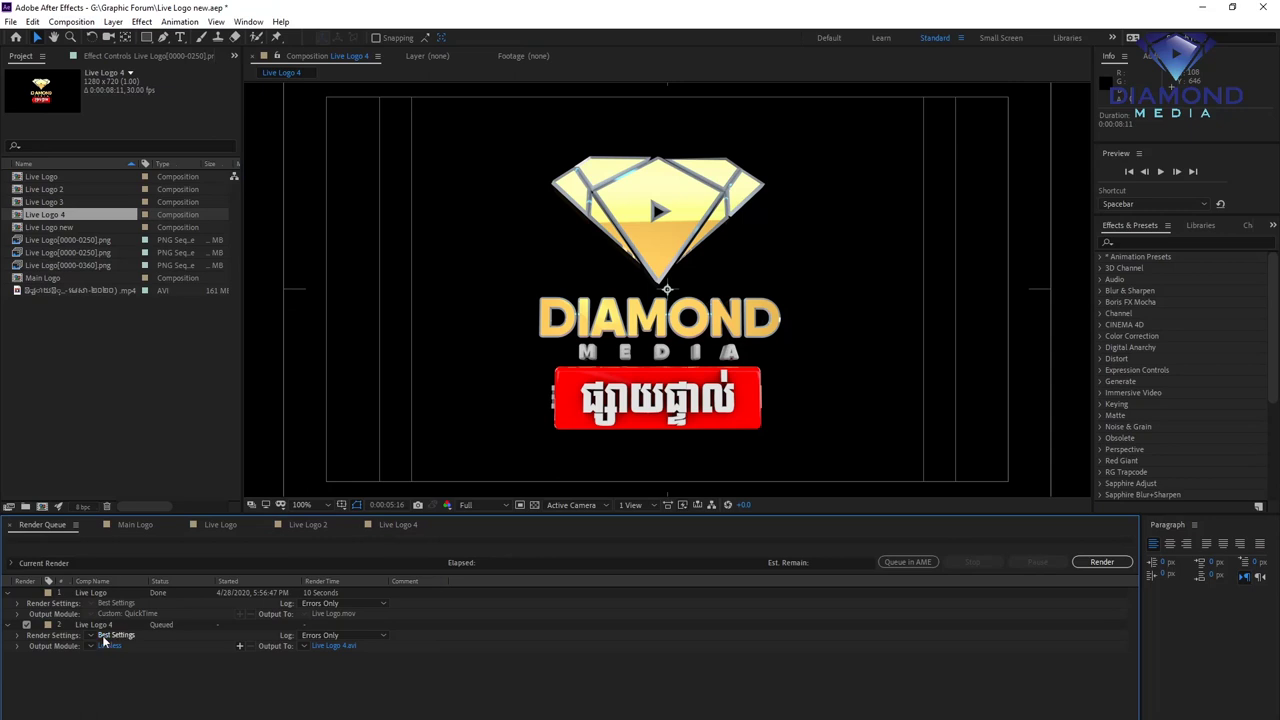
- Confirm Best Settings for Live Logo 4 with Quality Best and Resolution Full
click(119, 636)
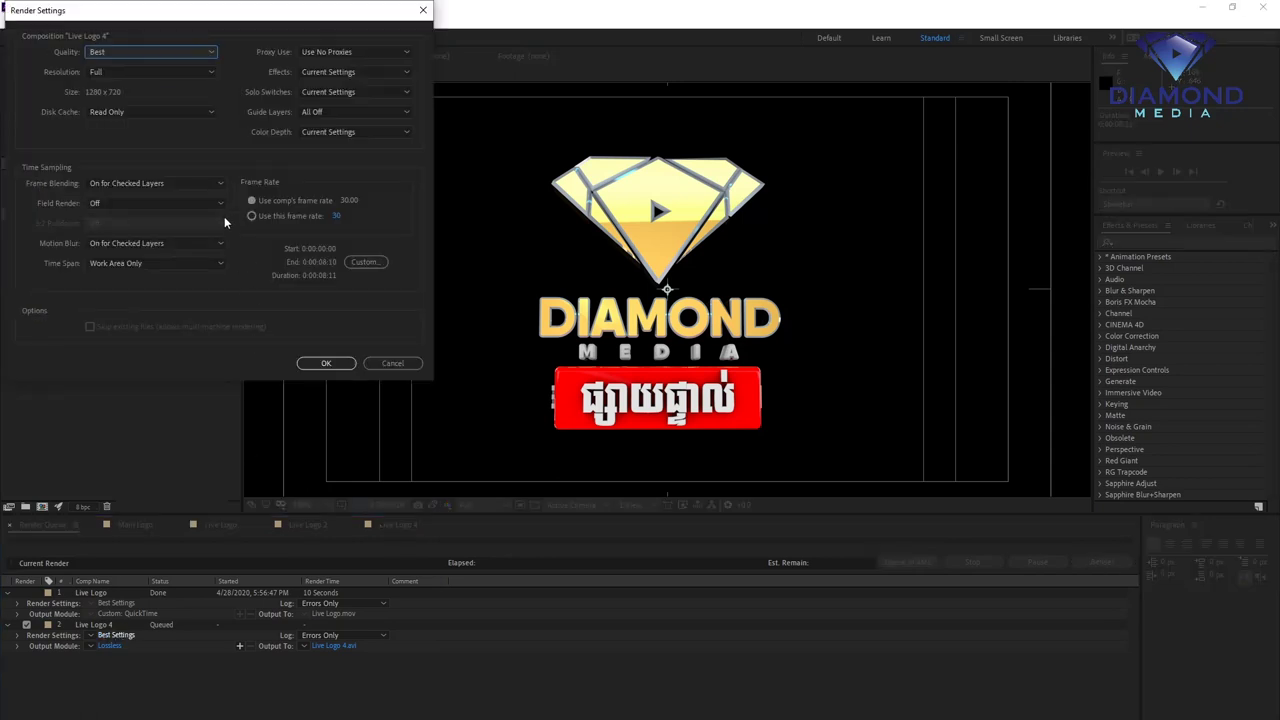
click(136, 51)
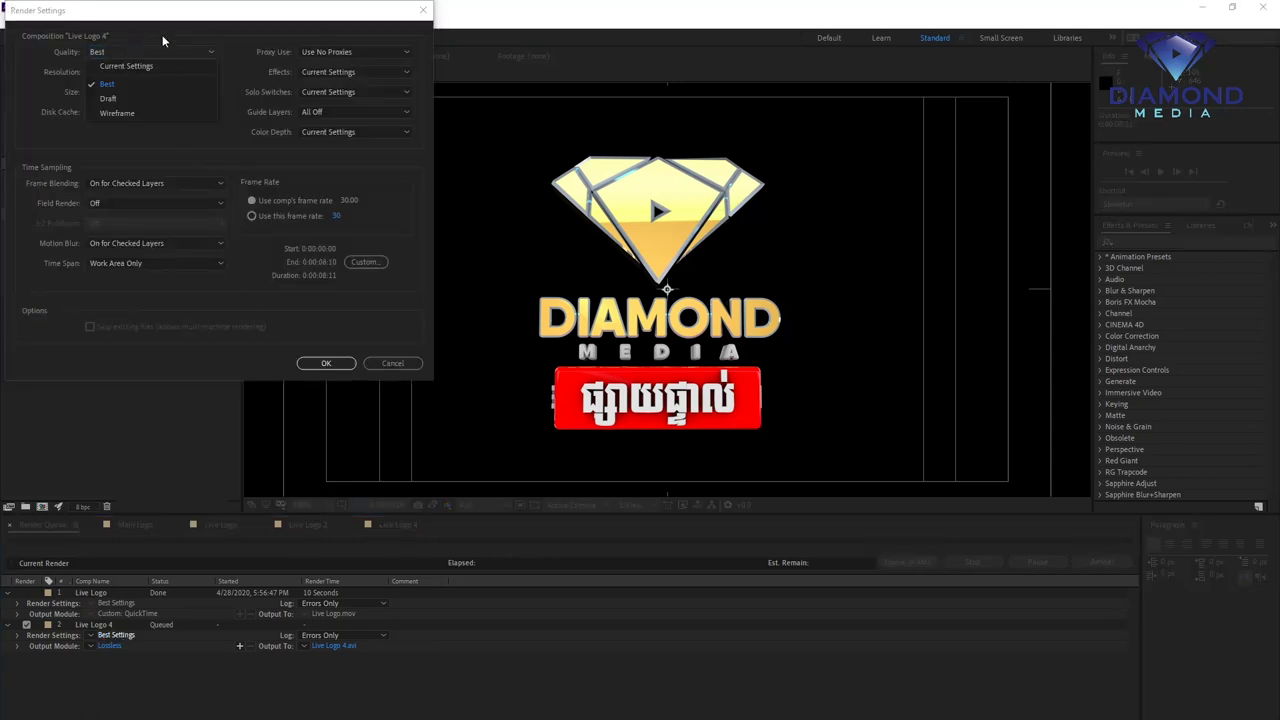
click(181, 30)
click(141, 72)
click(205, 32)
click(327, 364)
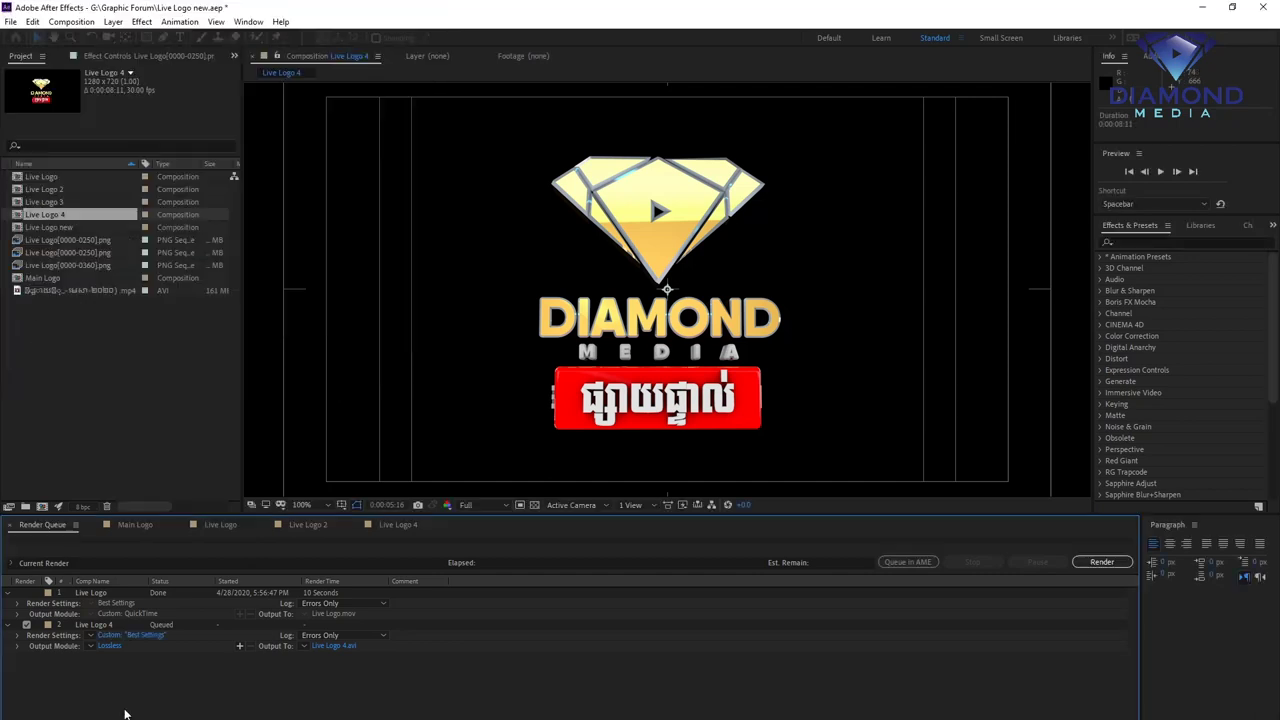
- Set Live Logo 4's output module to QuickTime with RGB + Alpha channels
click(107, 646)
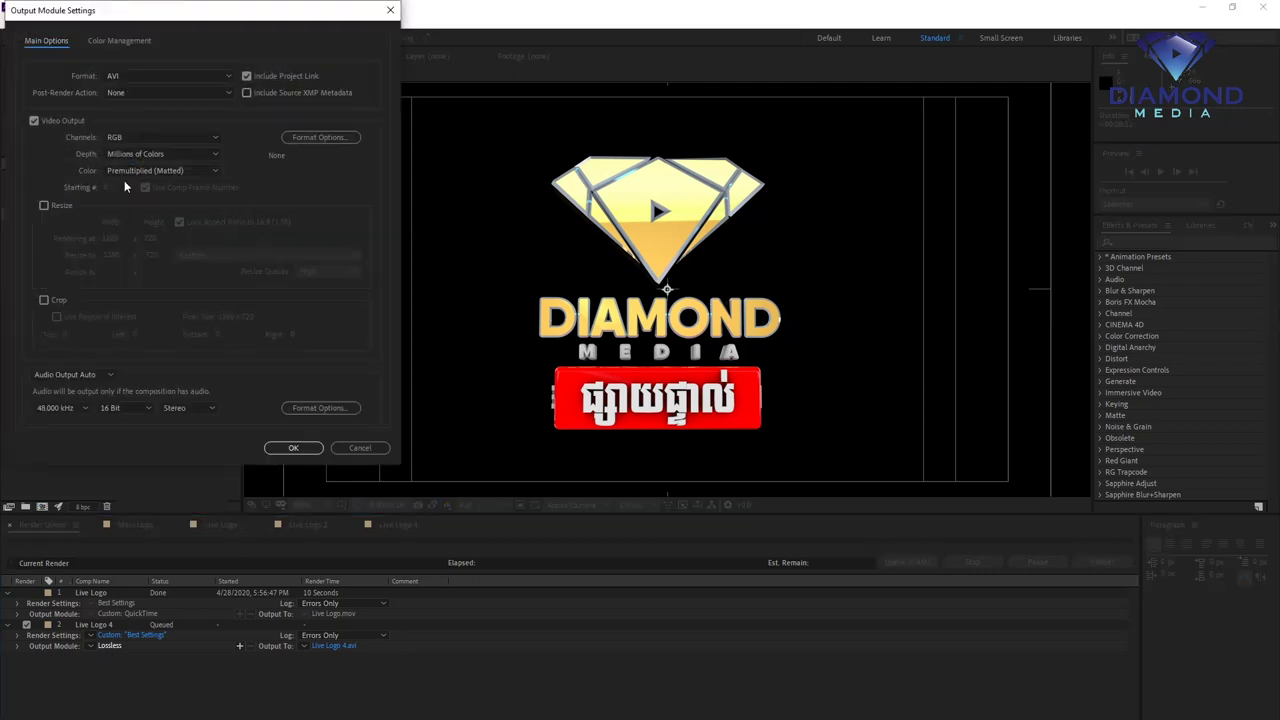
click(131, 77)
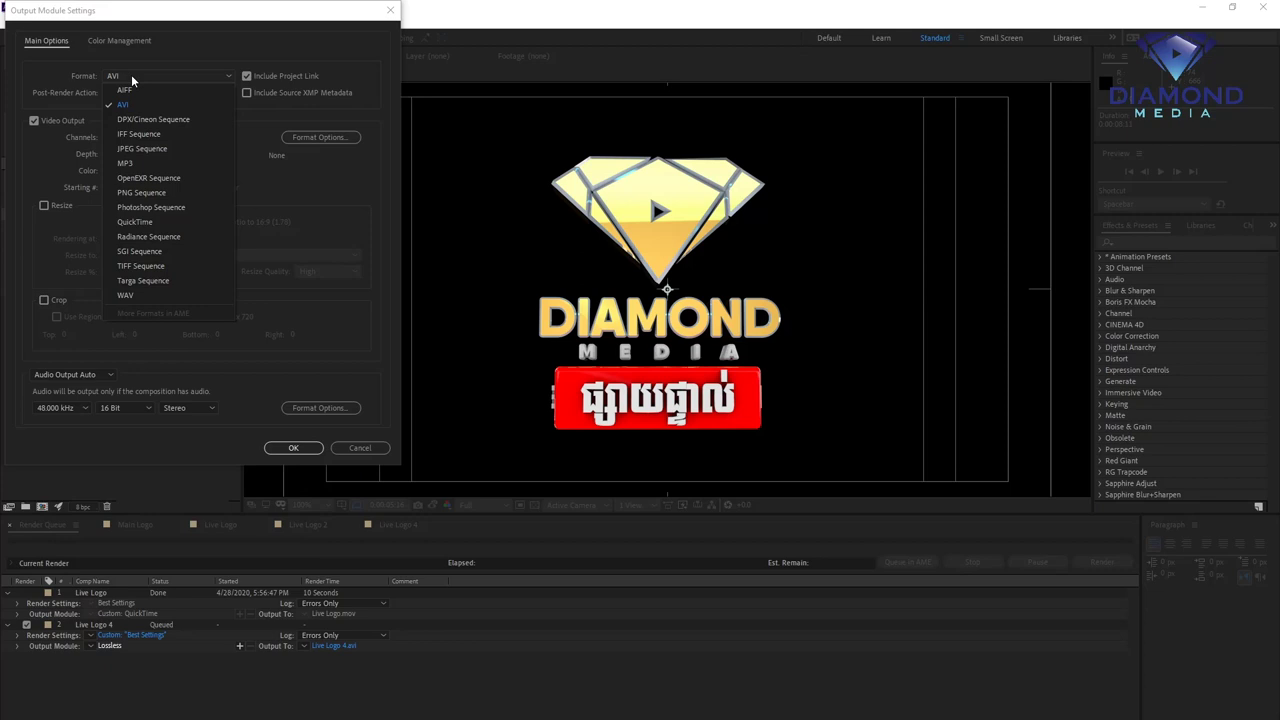
click(150, 221)
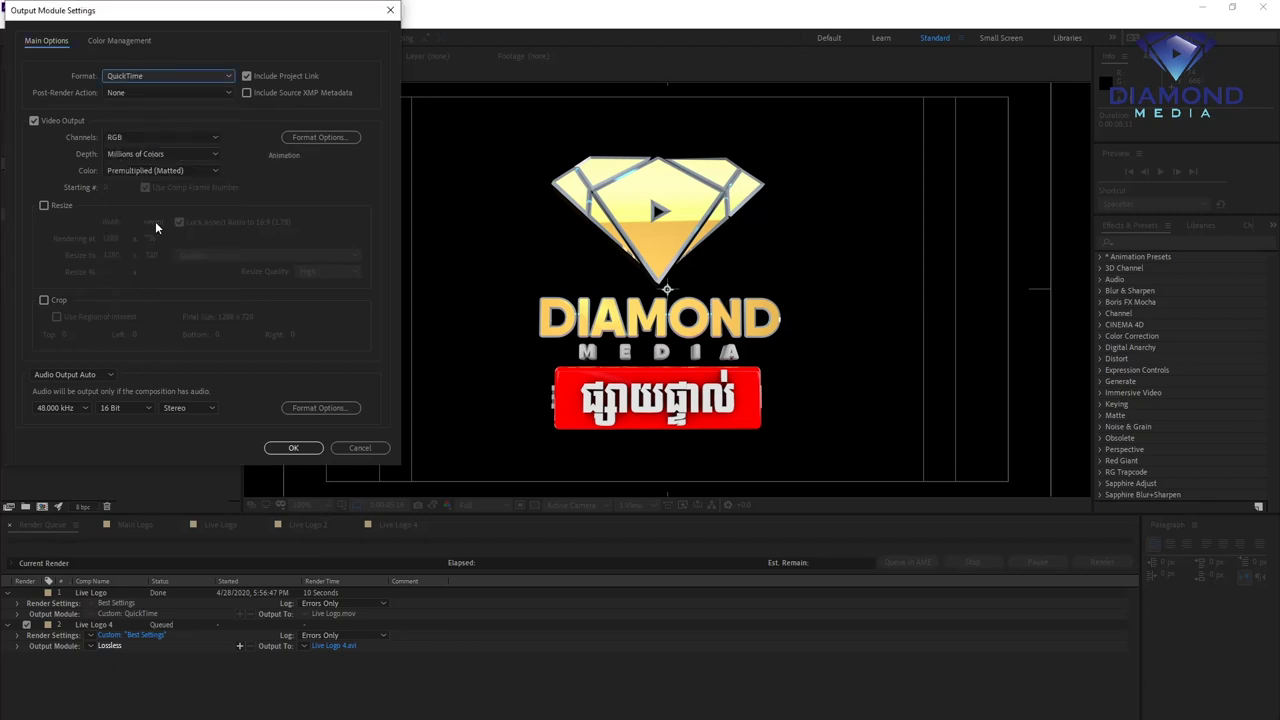
click(151, 136)
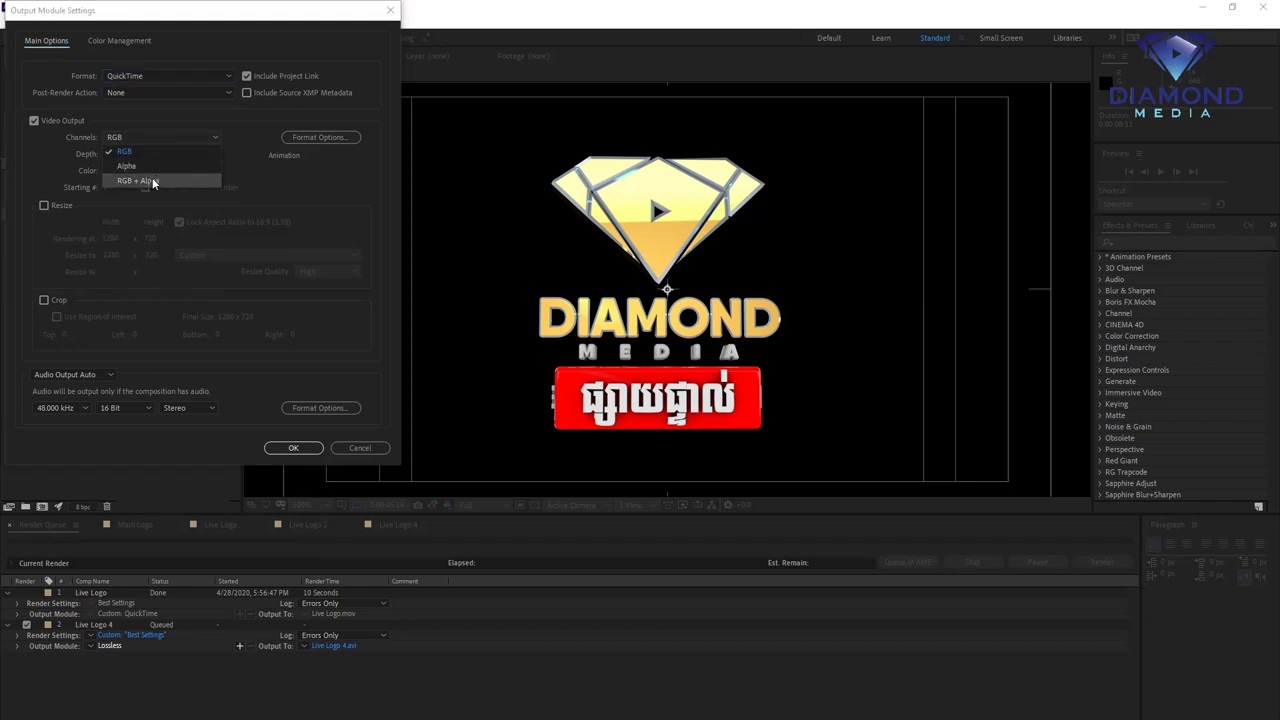
click(152, 180)
click(293, 447)
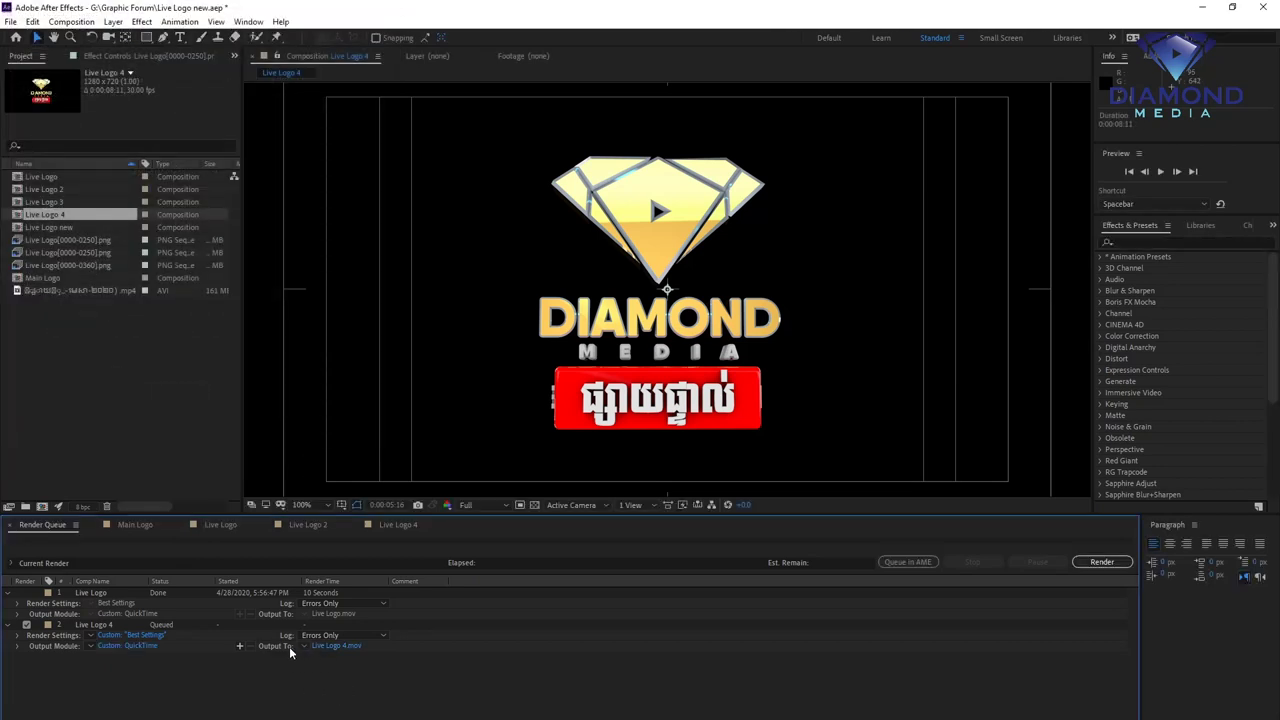
- Direct the Output To file Live Logo 4.mov into the Live 2020 folder and begin rendering
click(332, 646)
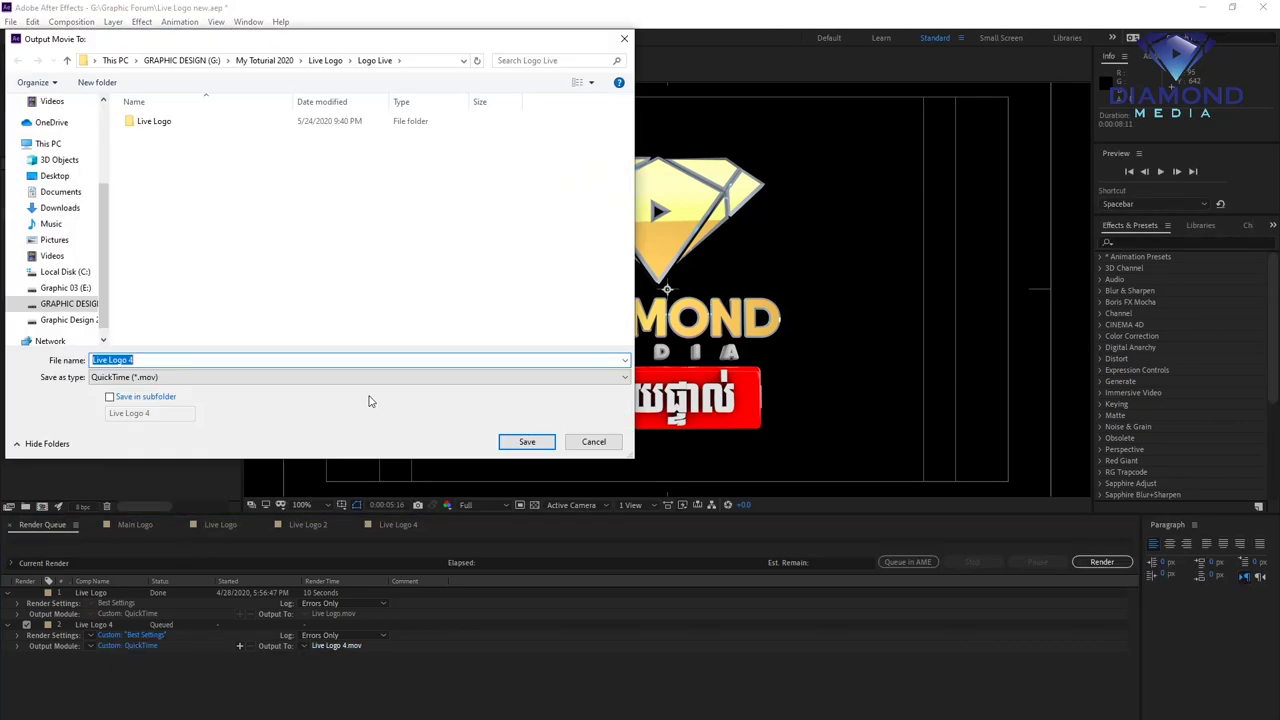
click(67, 60)
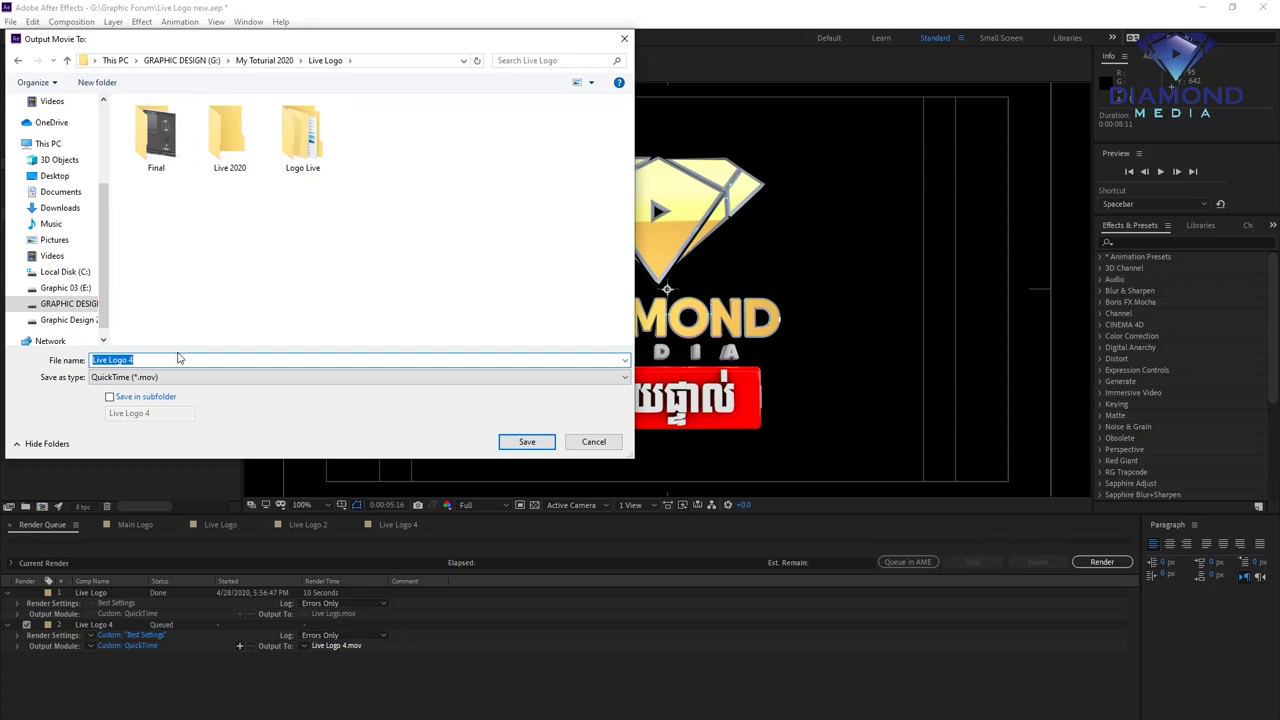
text(Live )
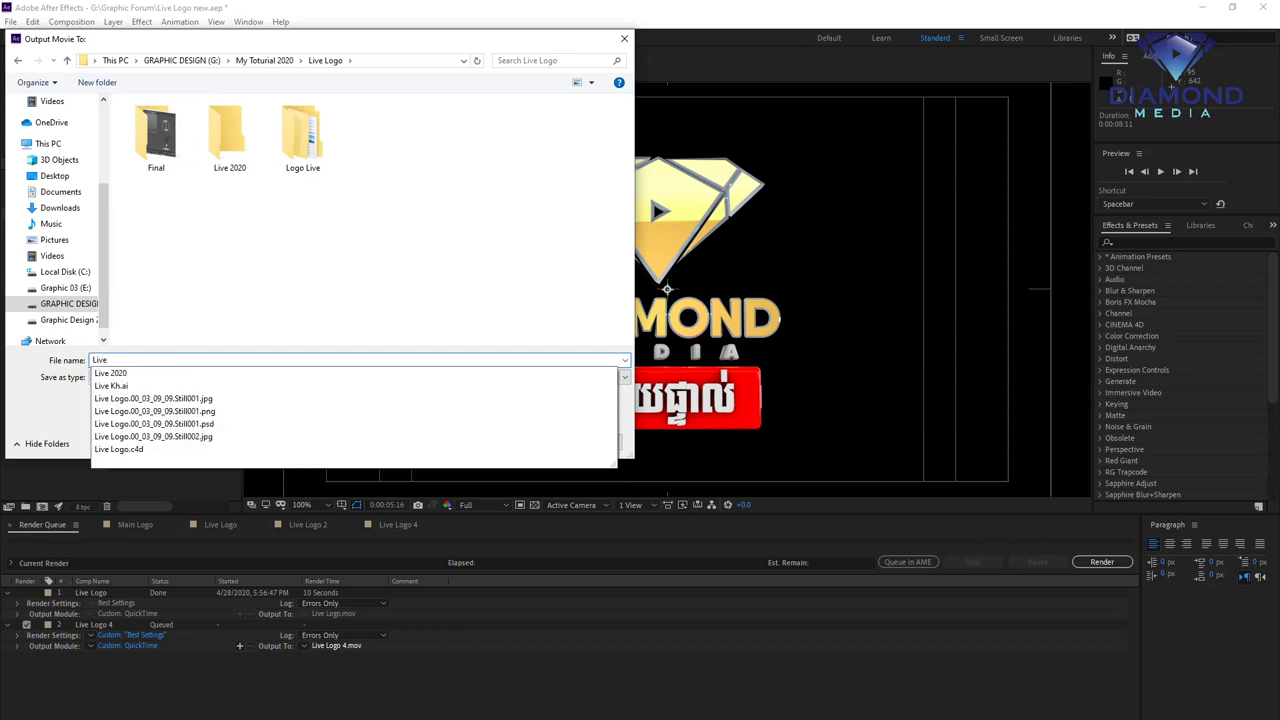
text(2020)
click(512, 444)
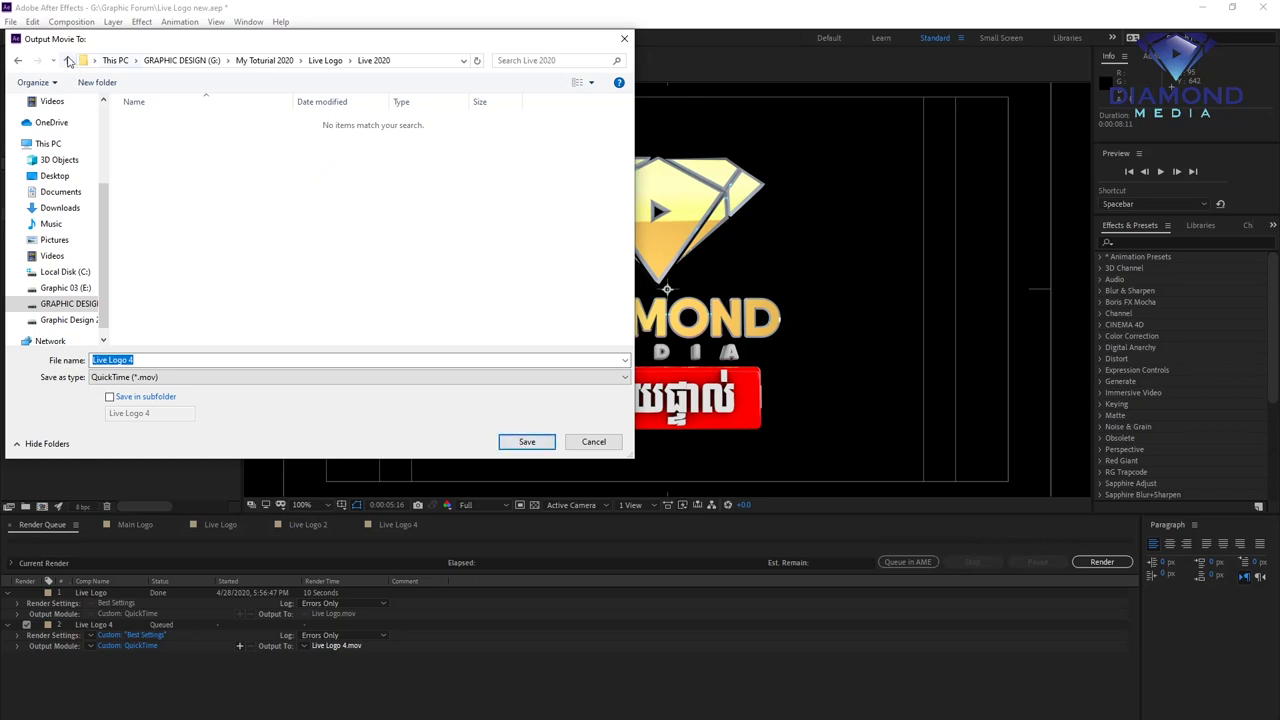
click(505, 447)
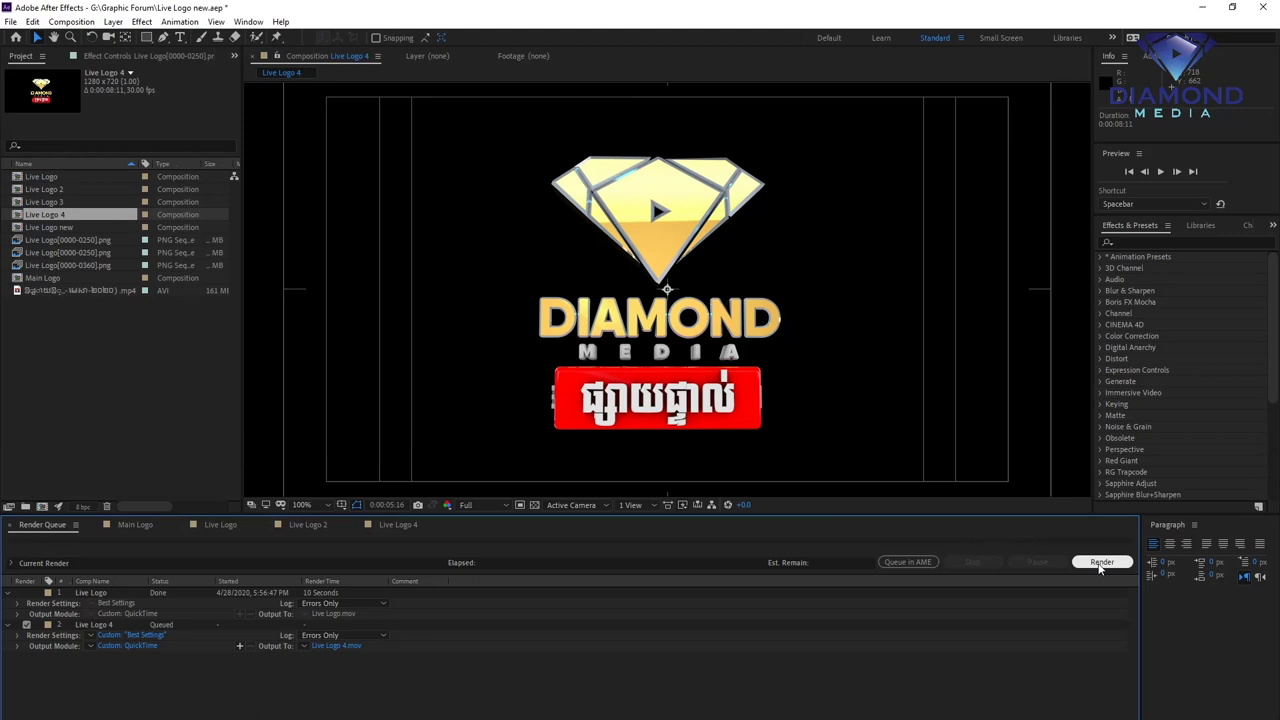
click(1100, 563)
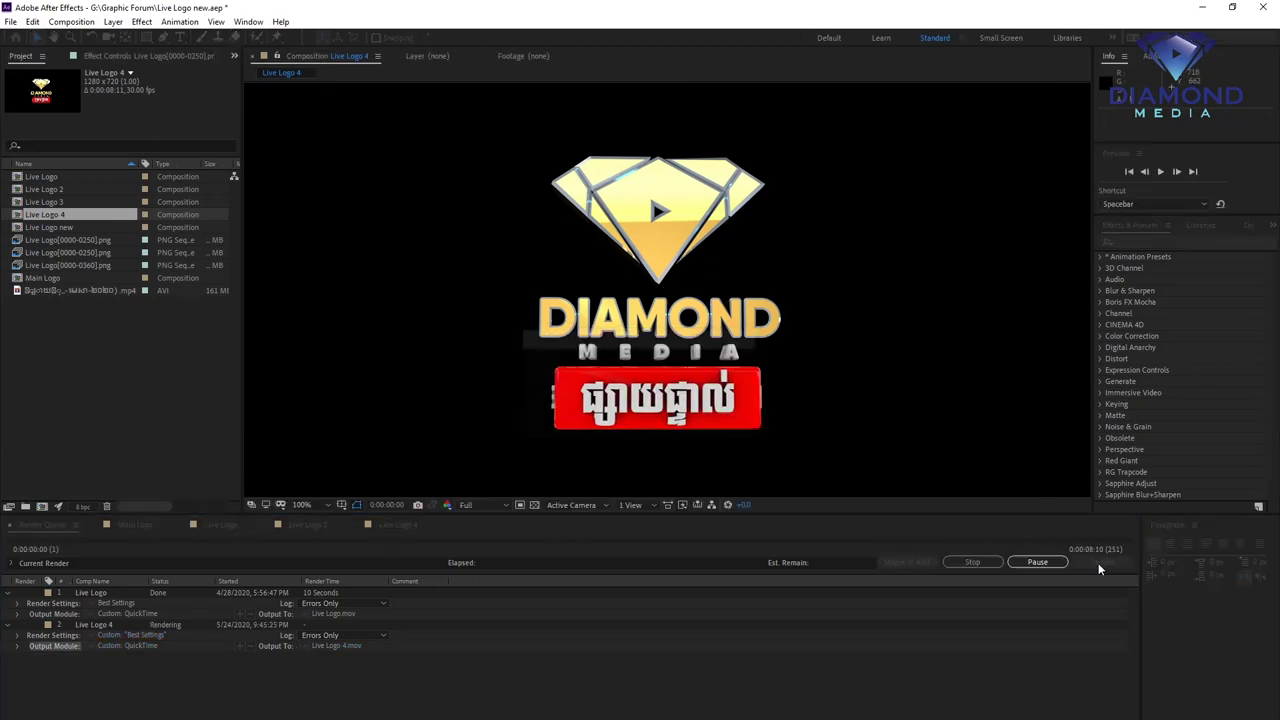